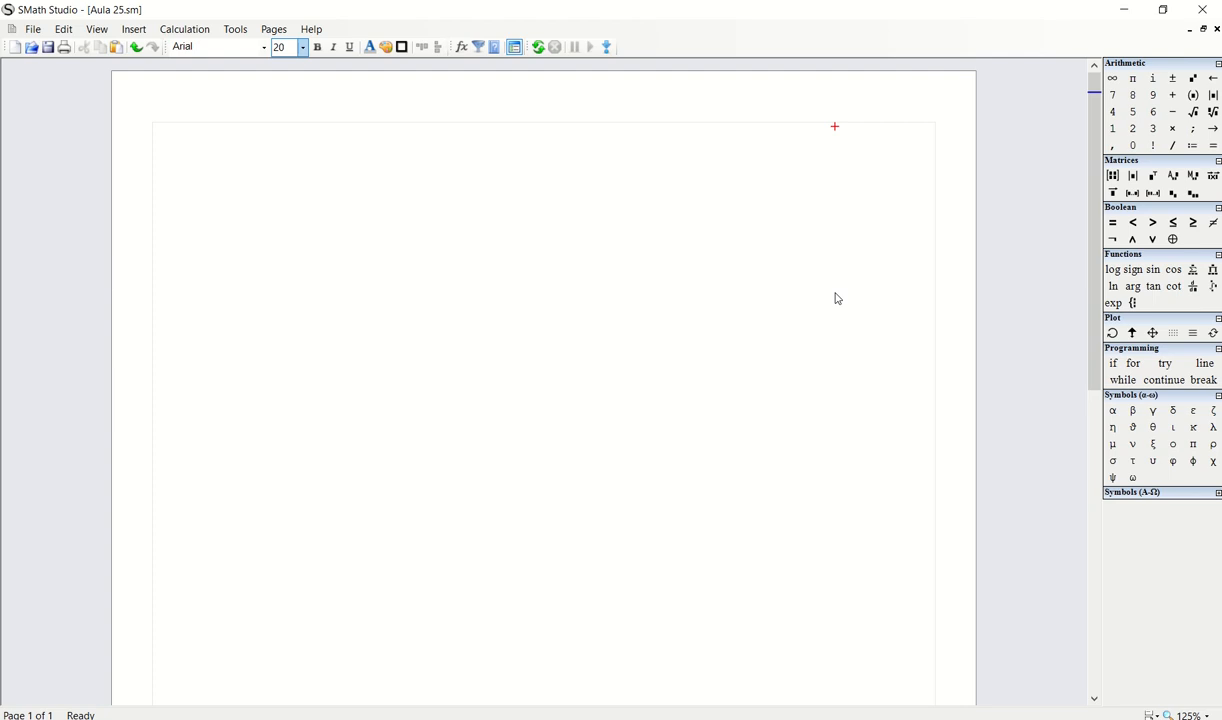
Enter the expression 1 kN near the top of the page and evaluate it numerically
{"action": "left_click", "coordinate": [403, 150]}
{"action": "left_click", "coordinate": [451, 155]}
{"action": "left_click", "coordinate": [460, 158]}
{"action": "type", "text": "1*kN"}
{"action": "key", "text": "Return"}
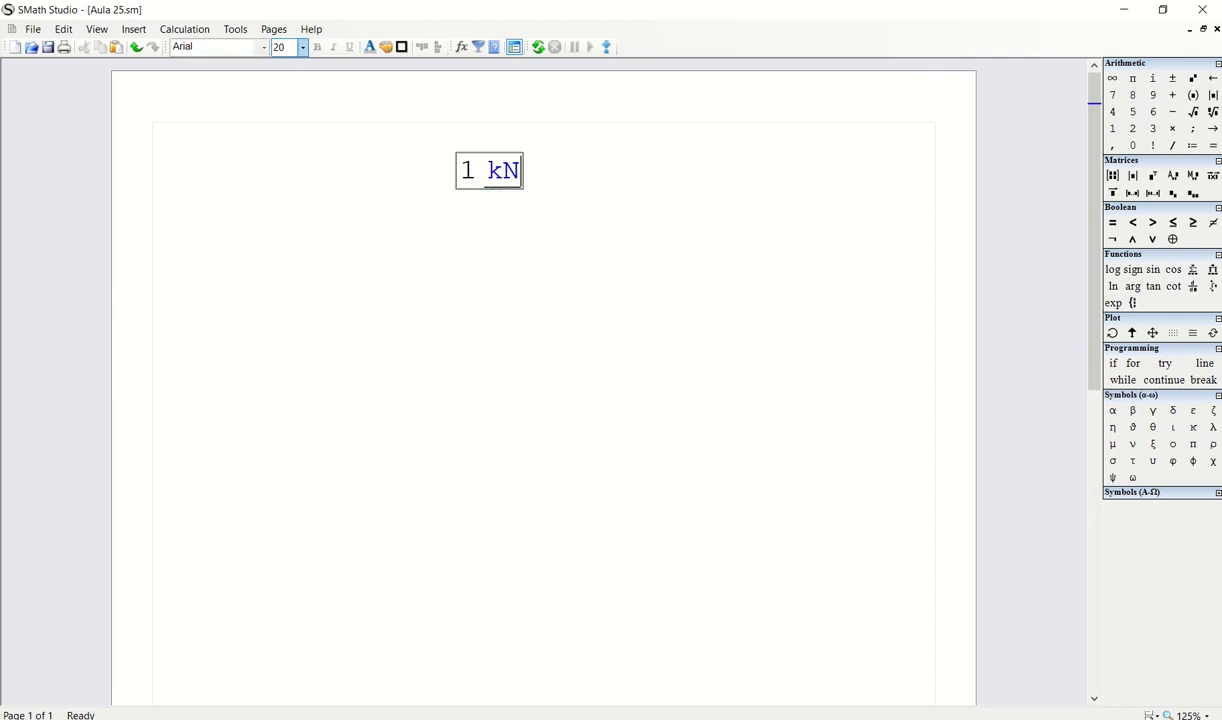
{"action": "type", "text": "= 1000 N"}
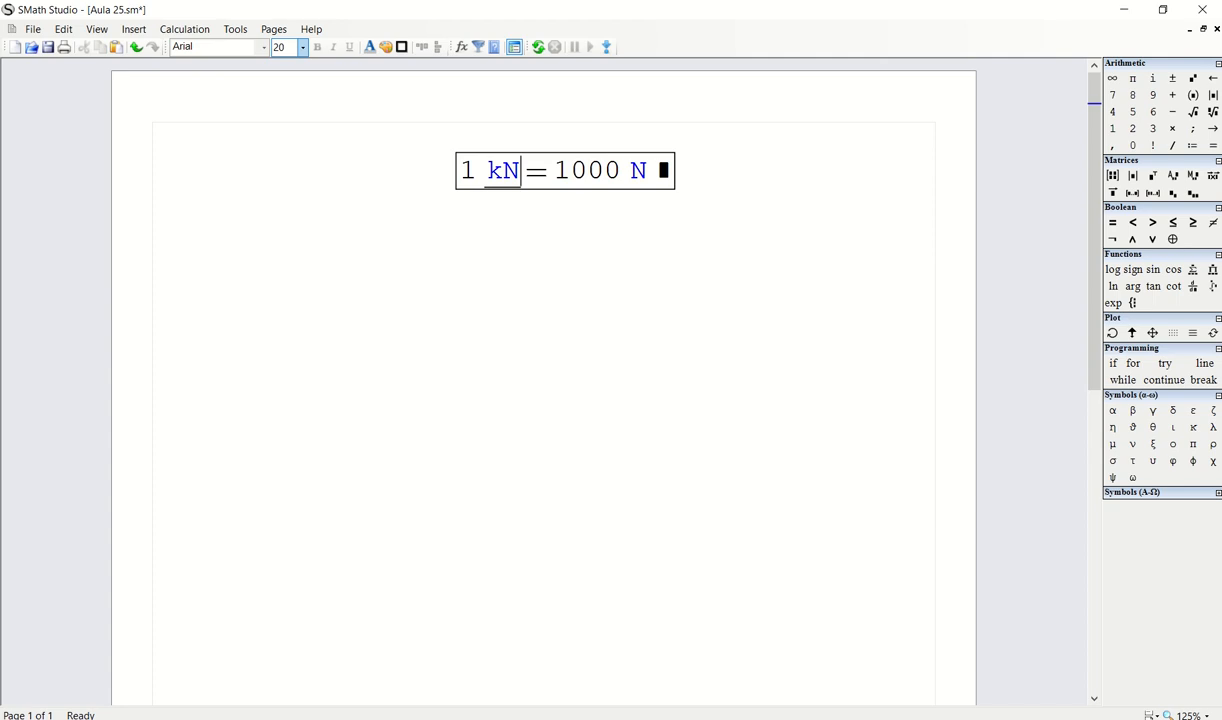
{"action": "left_click", "coordinate": [533, 211]}
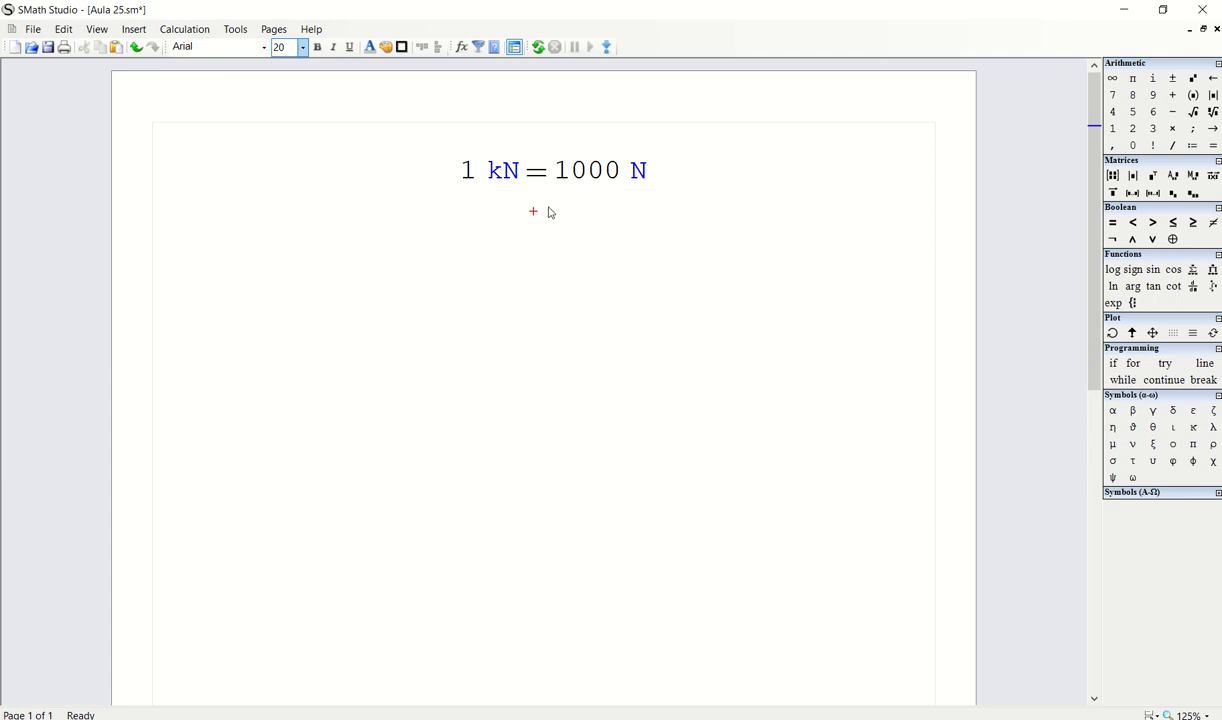
Enter the expression 1 MN below the kN line and evaluate it numerically
{"action": "left_click", "coordinate": [466, 213]}
{"action": "type", "text": "1MN"}
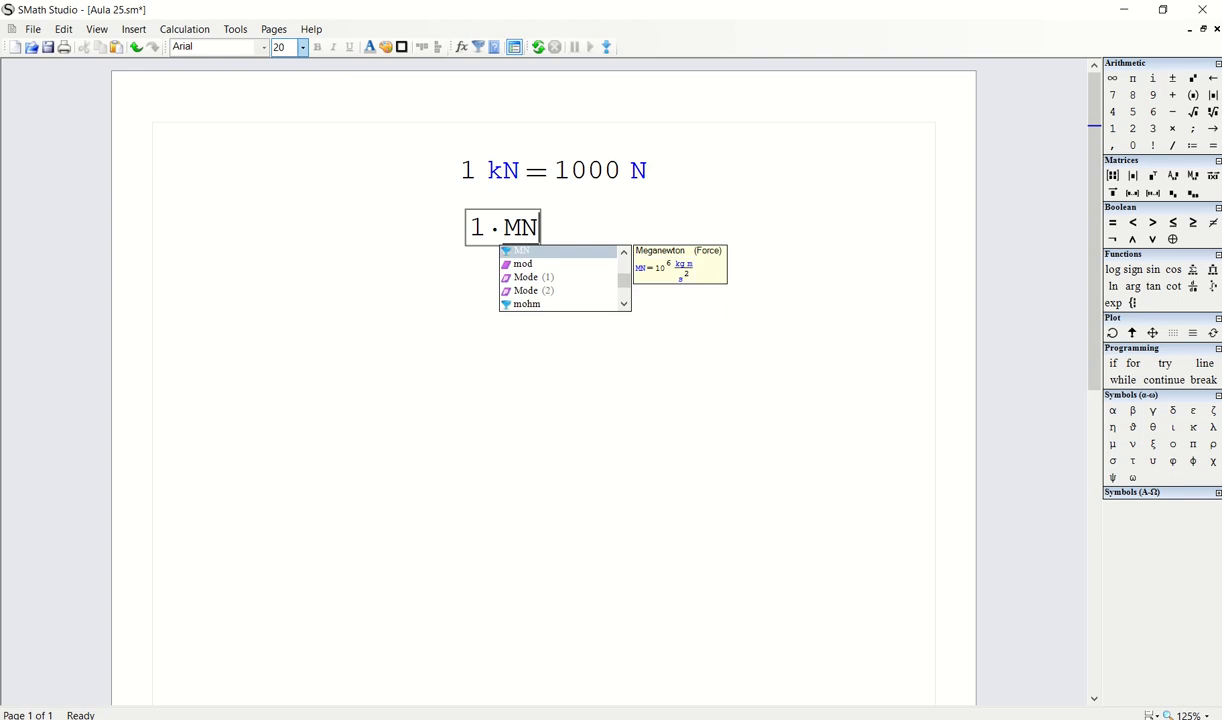
{"action": "key", "text": "Return"}
{"action": "type", "text": "="}
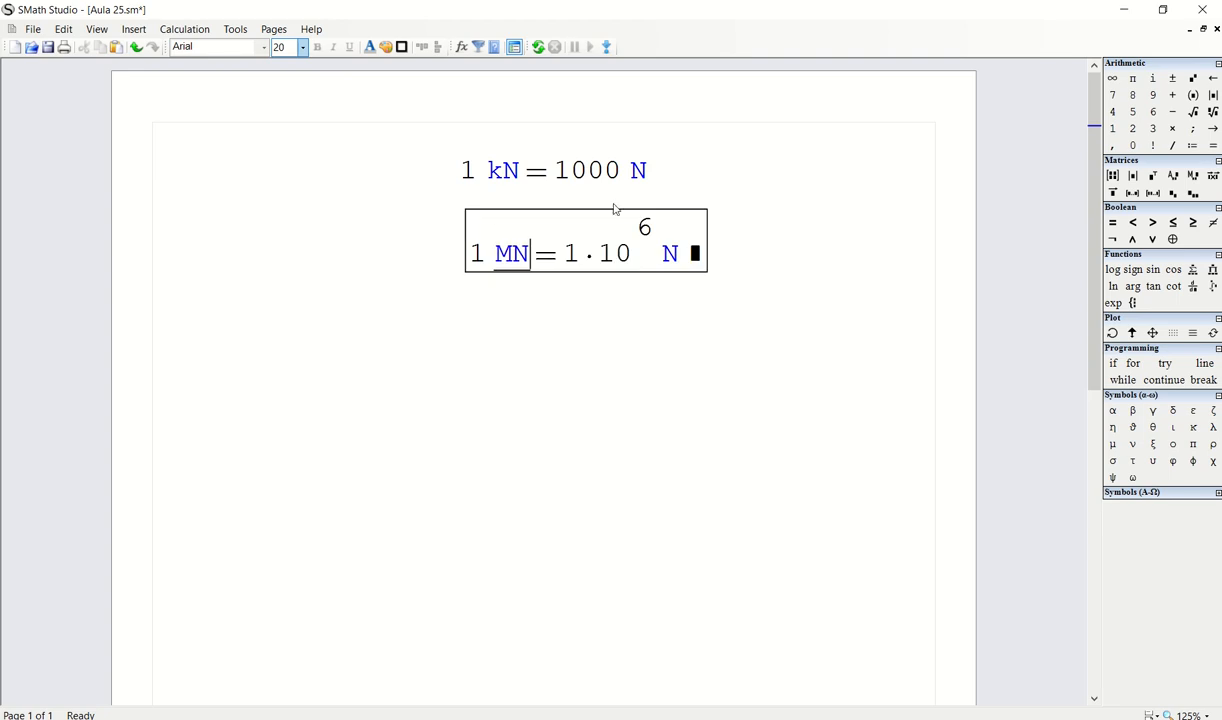
Move the kN and MN expressions up the page and align their left edges
{"action": "left_click", "coordinate": [758, 237]}
{"action": "left_click_drag", "start_coordinate": [760, 259], "coordinate": [585, 182]}
{"action": "left_click_drag", "start_coordinate": [680, 224], "coordinate": [655, 191]}
{"action": "left_click", "coordinate": [700, 203]}
{"action": "left_click", "coordinate": [740, 211]}
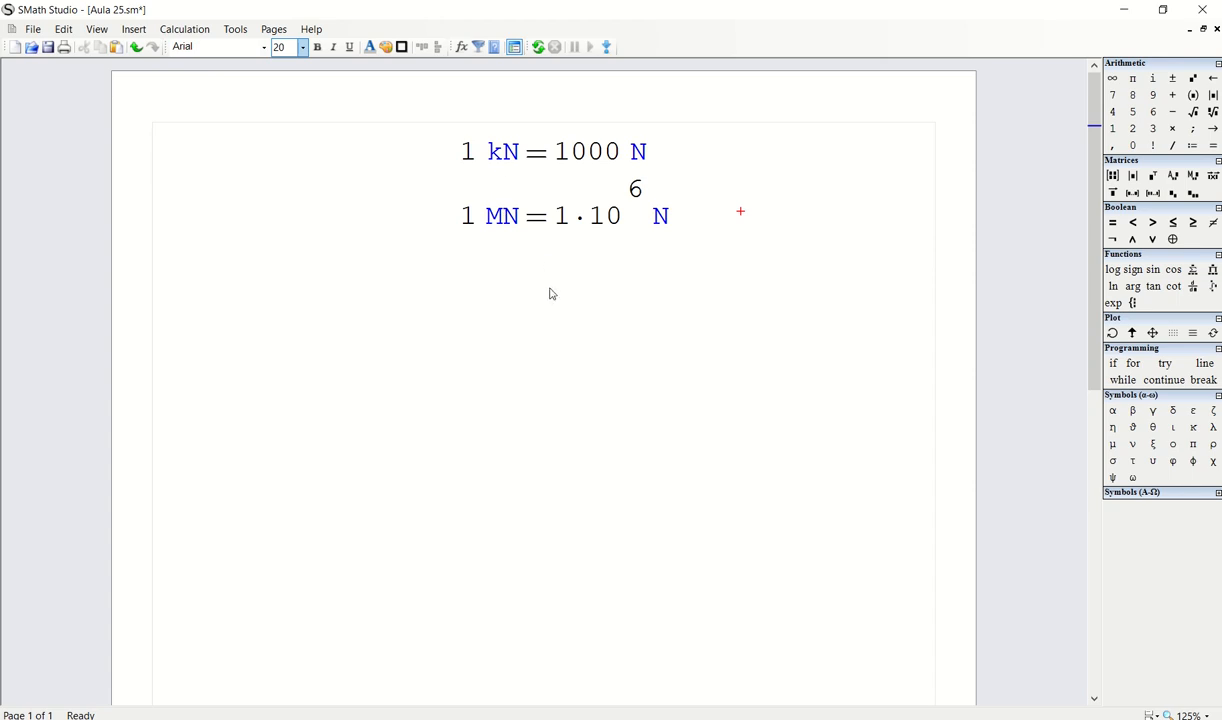
{"action": "left_click_drag", "start_coordinate": [549, 294], "coordinate": [517, 212]}
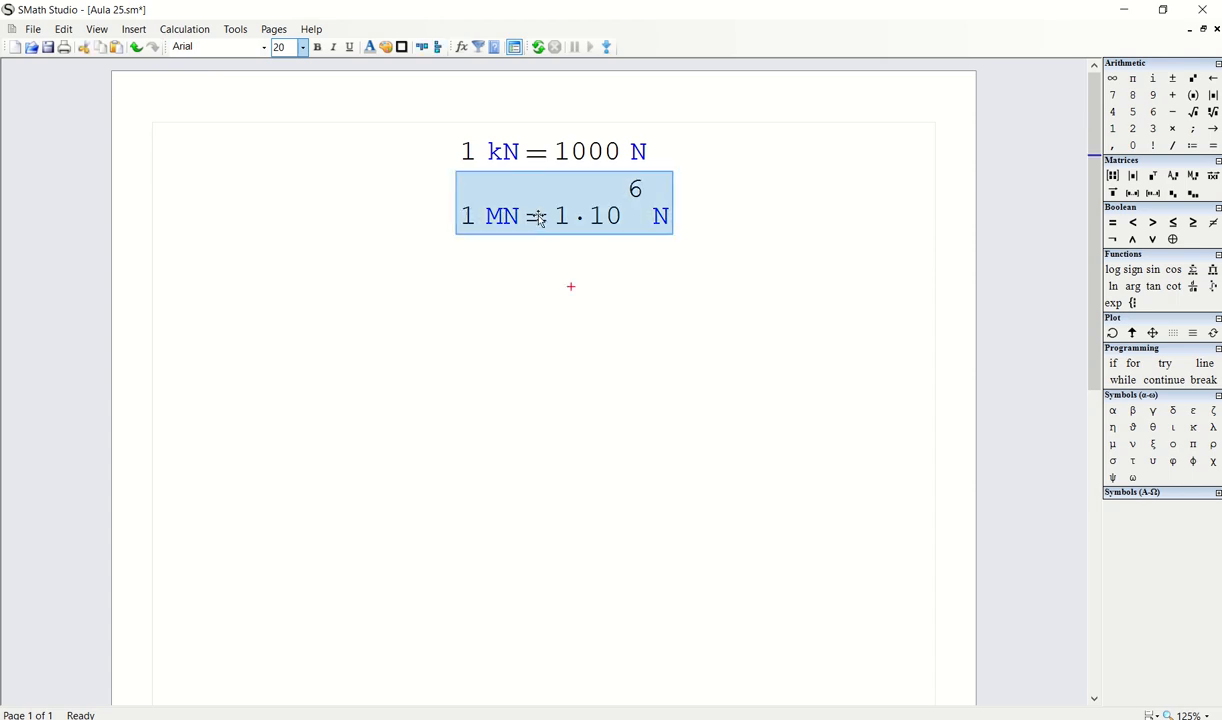
Enter the expression 1 kgf below the MN line and evaluate it numerically
{"action": "left_click", "coordinate": [466, 268]}
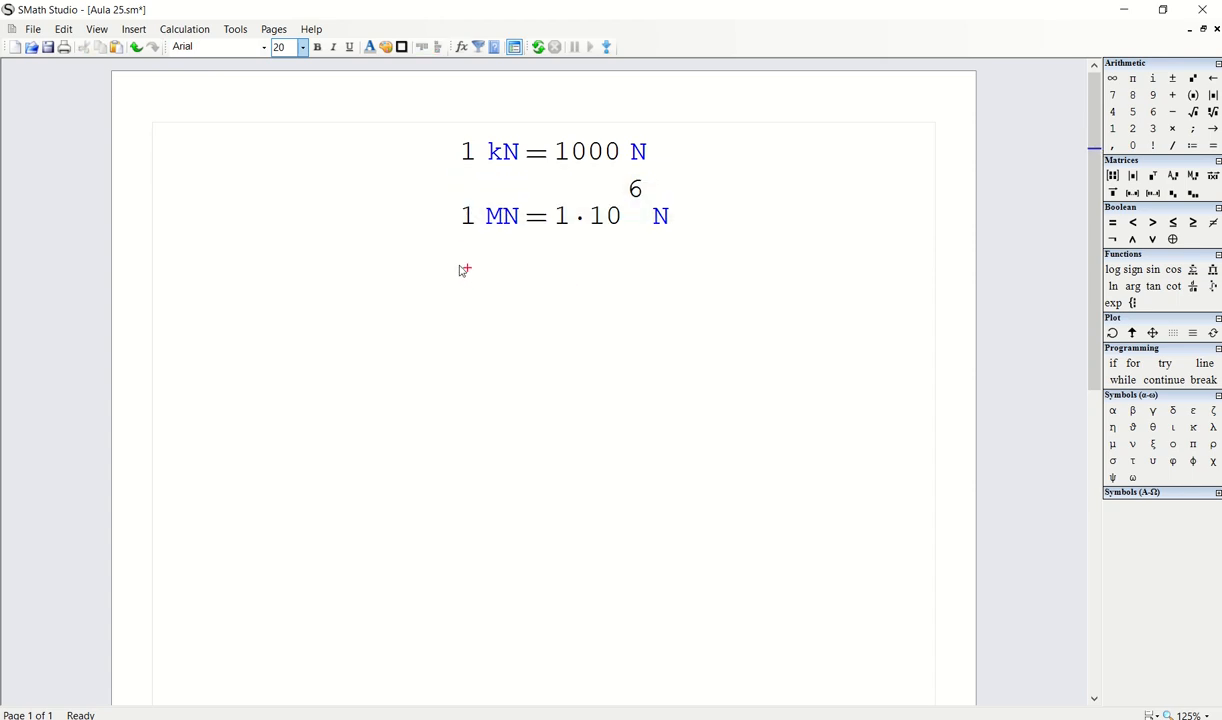
{"action": "left_click", "coordinate": [459, 267]}
{"action": "type", "text": "1*kgf"}
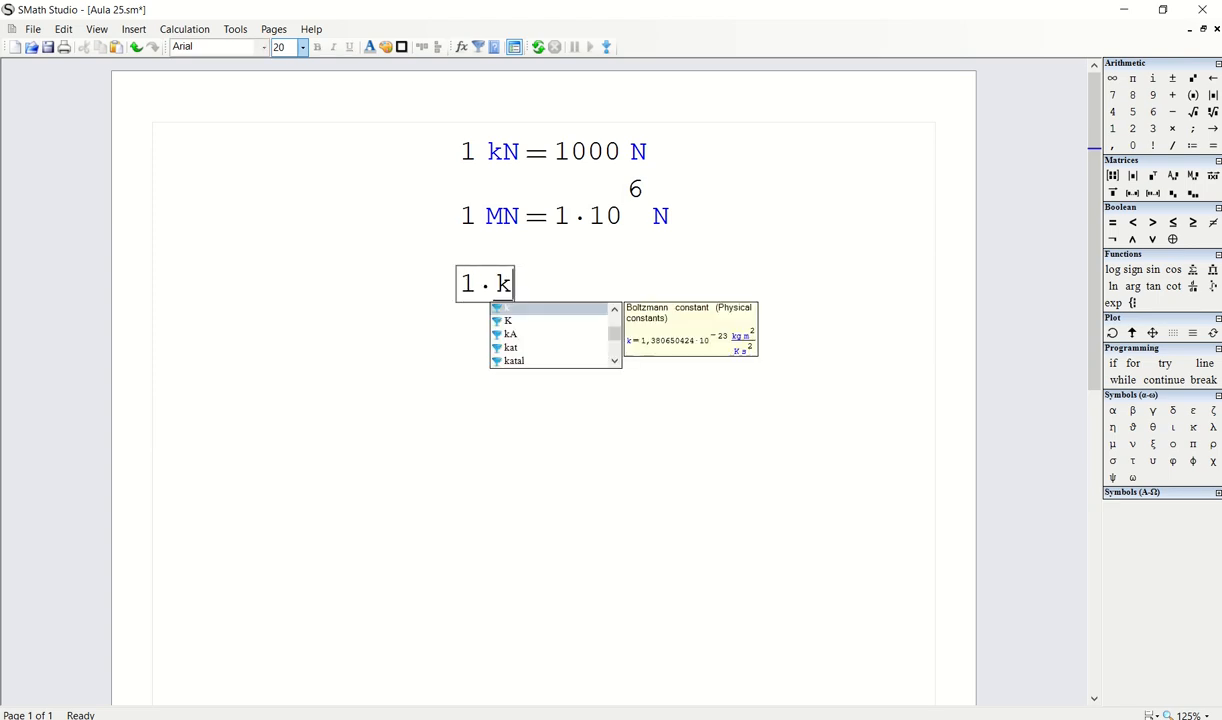
{"action": "key", "text": "Return"}
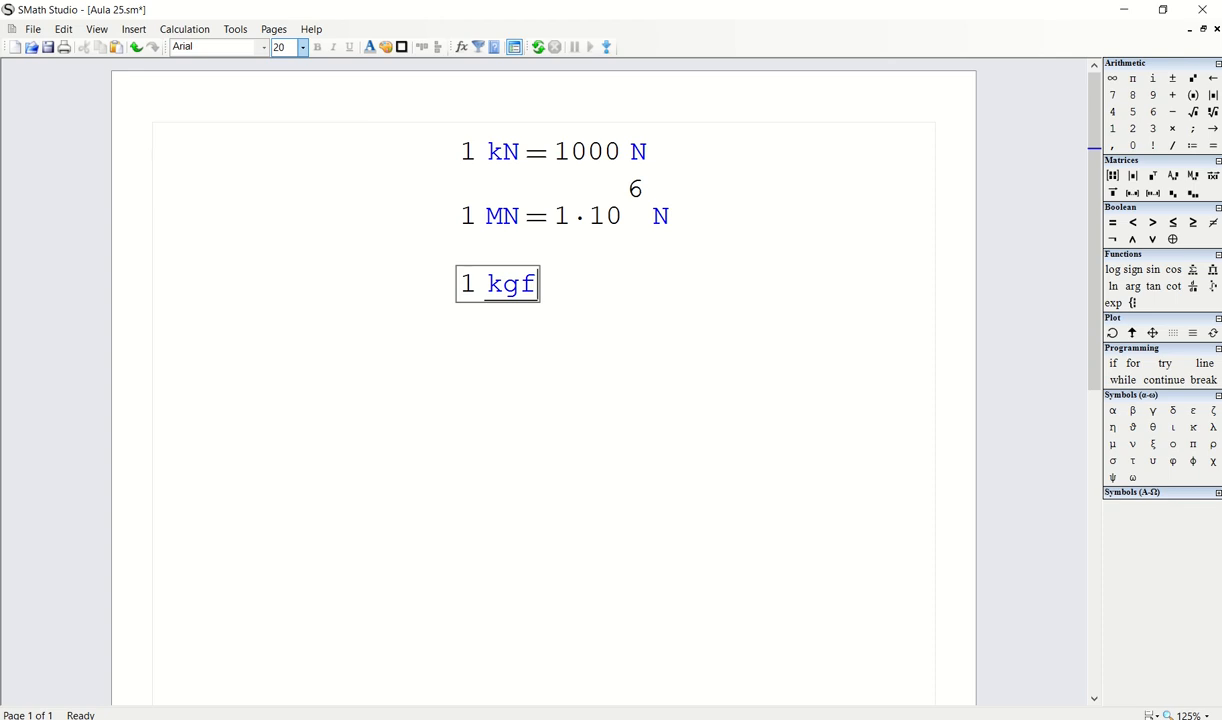
{"action": "type", "text": "= 9,81 N"}
Move the kgf expression up, closer to the MN line
{"action": "left_click", "coordinate": [685, 225]}
{"action": "left_click_drag", "start_coordinate": [731, 250], "coordinate": [628, 290]}
{"action": "left_click_drag", "start_coordinate": [703, 298], "coordinate": [628, 280]}
{"action": "left_click", "coordinate": [703, 268]}
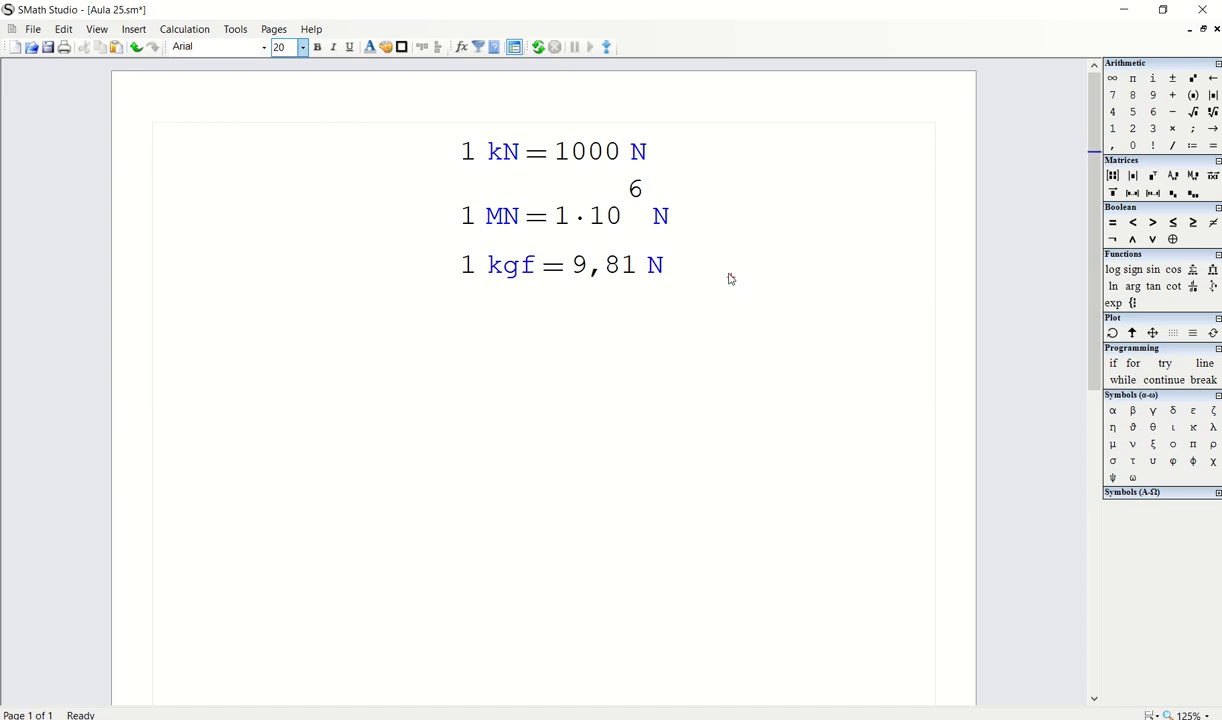
Move the kgf expression back down to widen the gap below the MN line
{"action": "left_click_drag", "start_coordinate": [435, 235], "coordinate": [731, 276]}
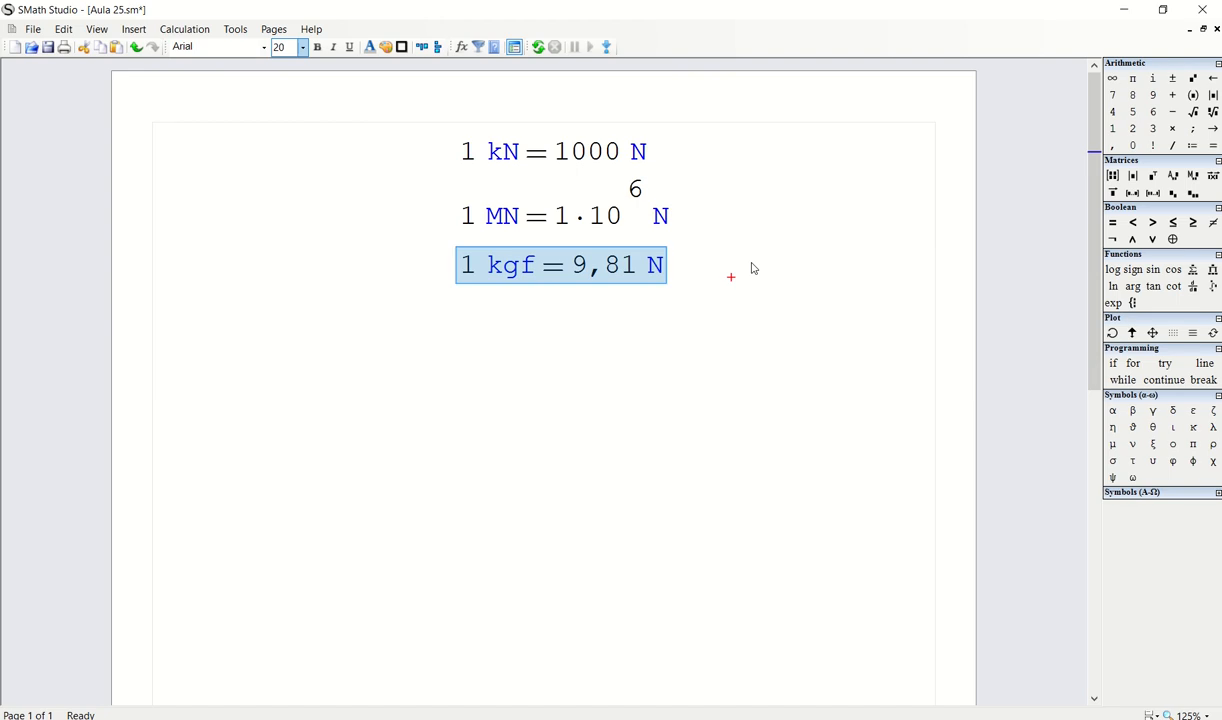
{"action": "left_click_drag", "start_coordinate": [611, 281], "coordinate": [611, 300]}
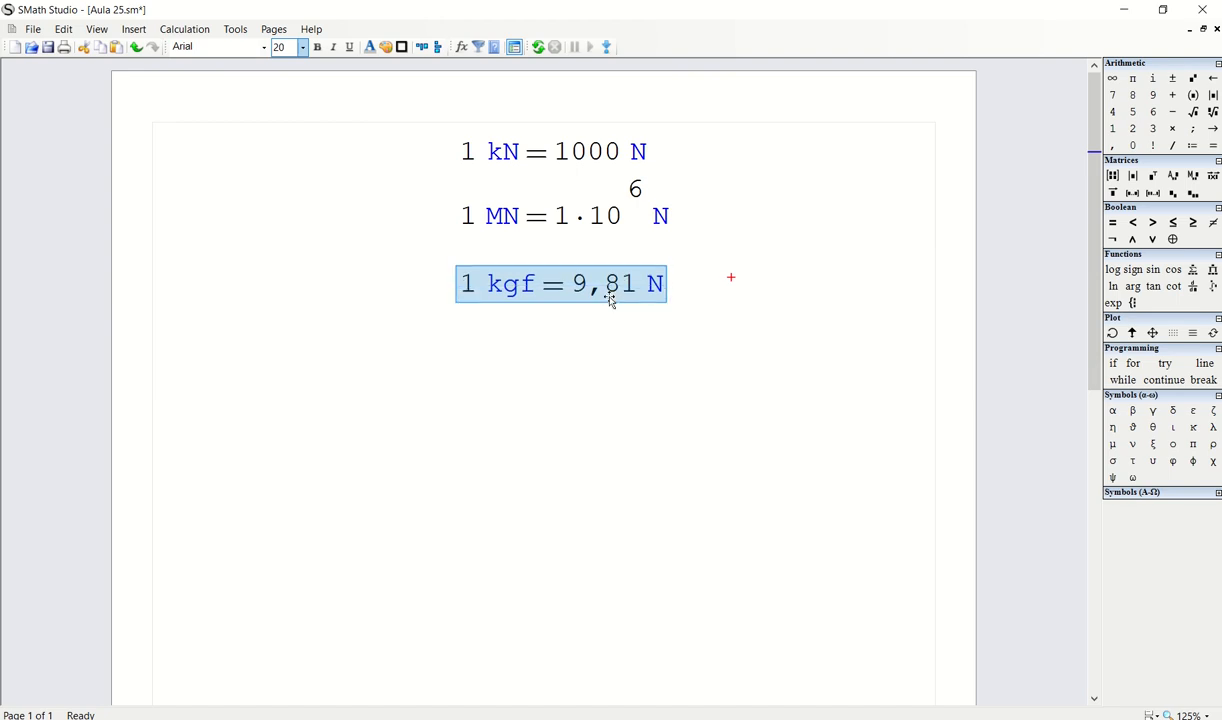
{"action": "left_click", "coordinate": [510, 286]}
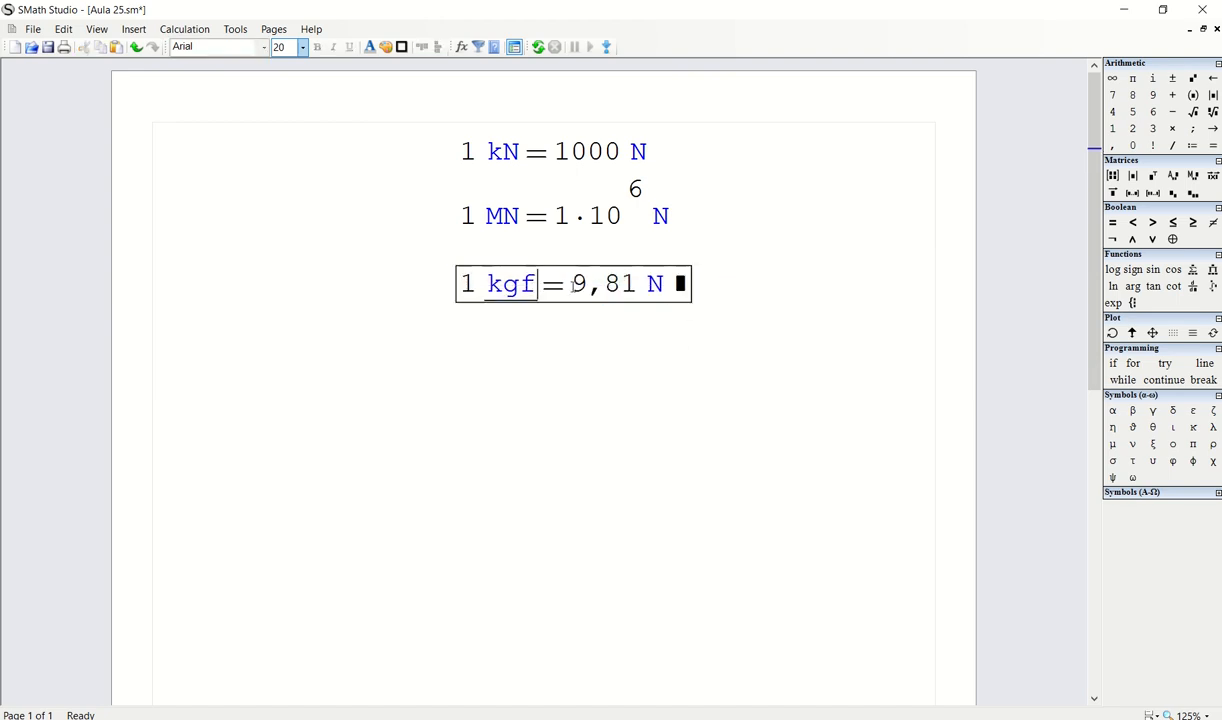
{"action": "left_click", "coordinate": [758, 268]}
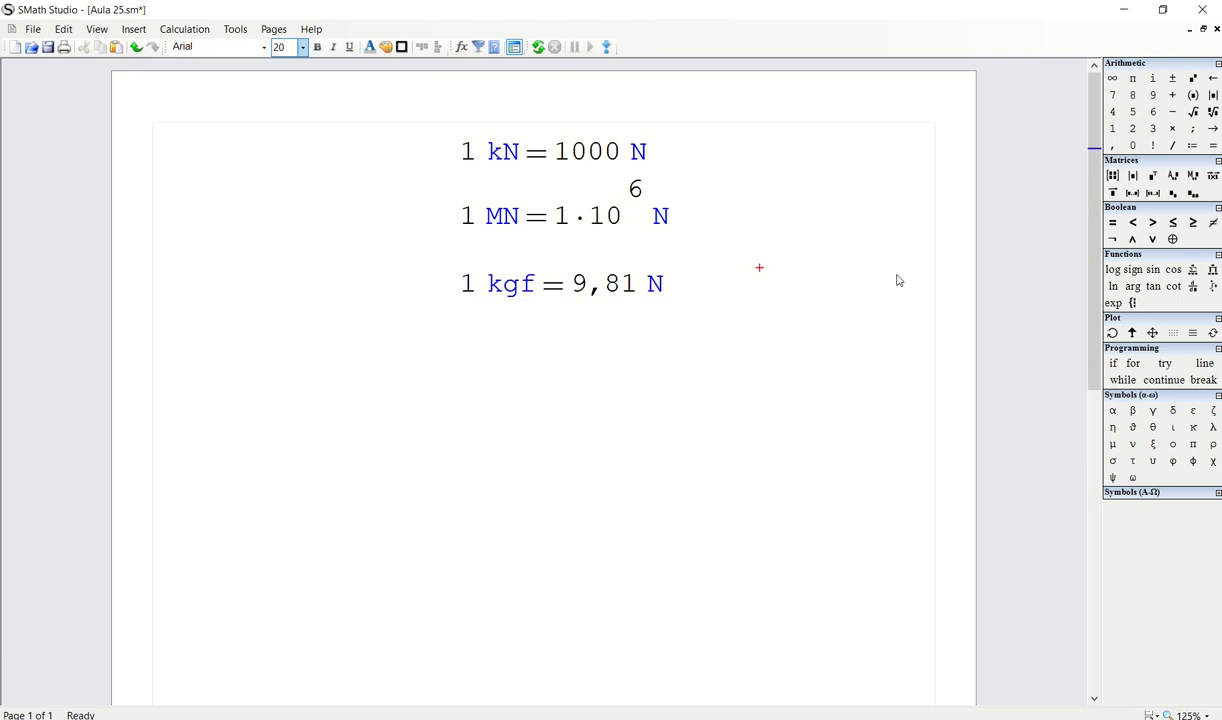
Enter the expression 1·tf below the kgf line and move it out to the left of the column
{"action": "left_click", "coordinate": [466, 327]}
{"action": "key", "text": "Left"}
{"action": "type", "text": "1*tf"}
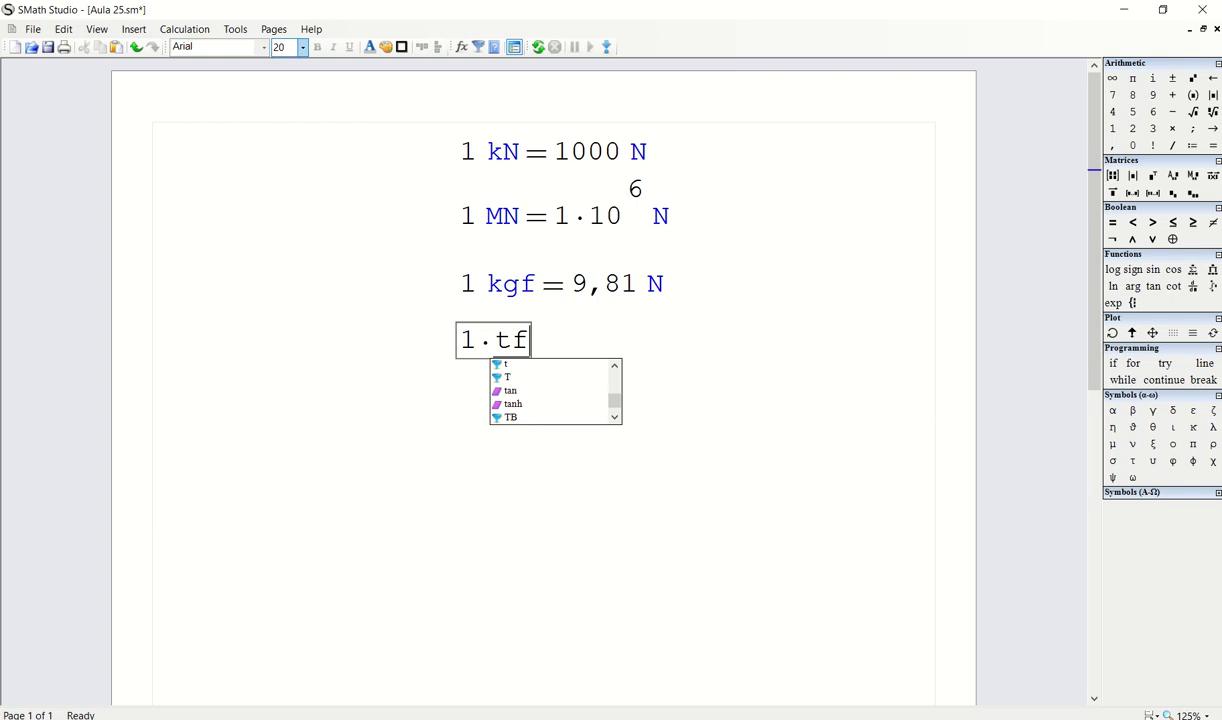
{"action": "left_click", "coordinate": [568, 337]}
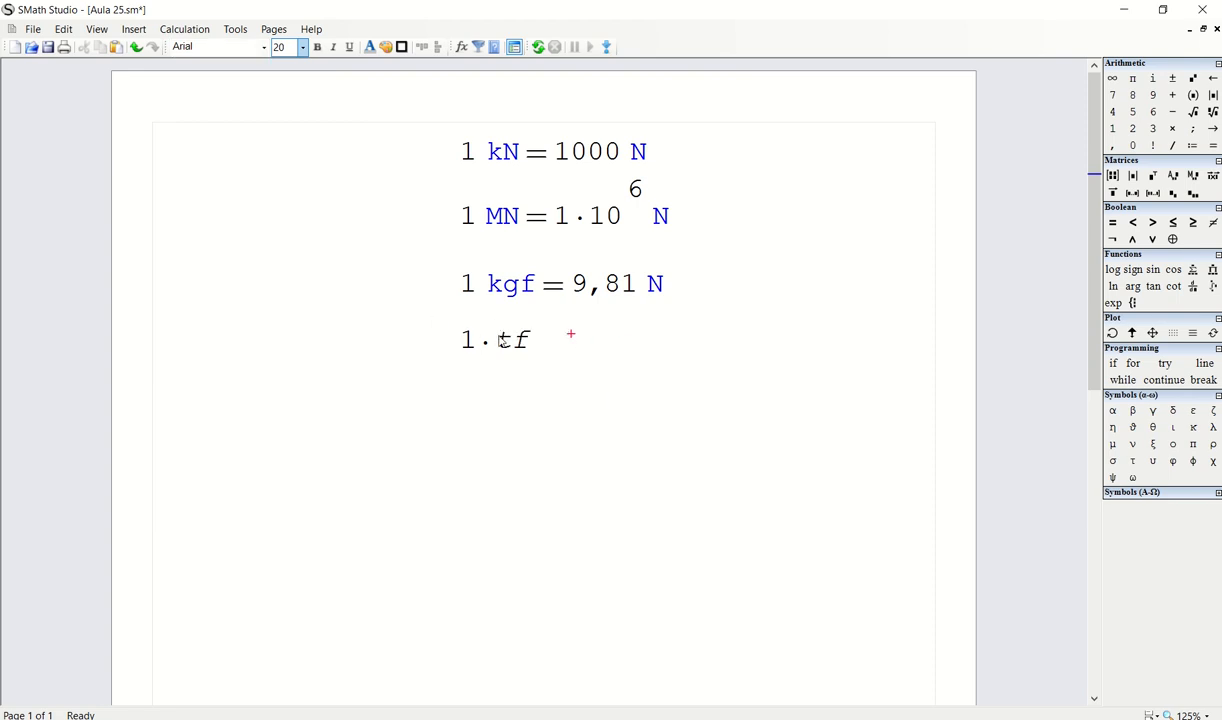
{"action": "left_click_drag", "start_coordinate": [566, 335], "coordinate": [440, 310]}
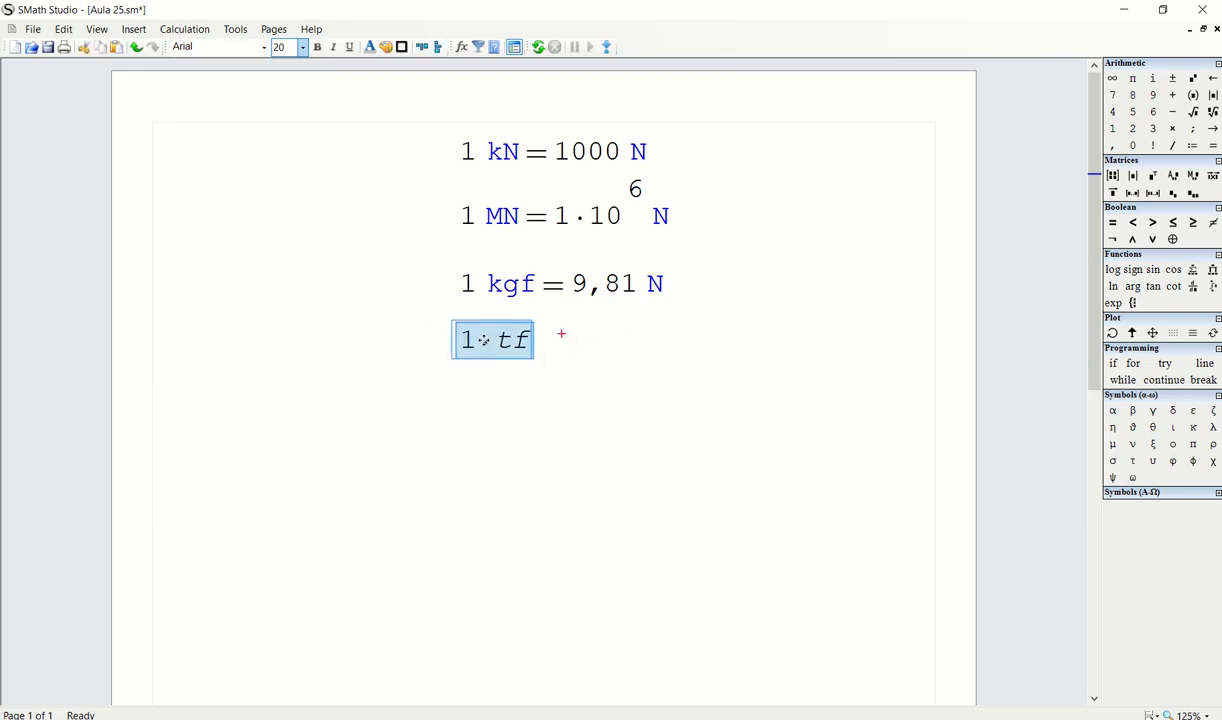
{"action": "left_click_drag", "start_coordinate": [498, 340], "coordinate": [360, 340]}
Evaluate 1 tonnef below the kgf line and align it with the left edge of the column
{"action": "left_click", "coordinate": [464, 350]}
{"action": "type", "text": "1"}
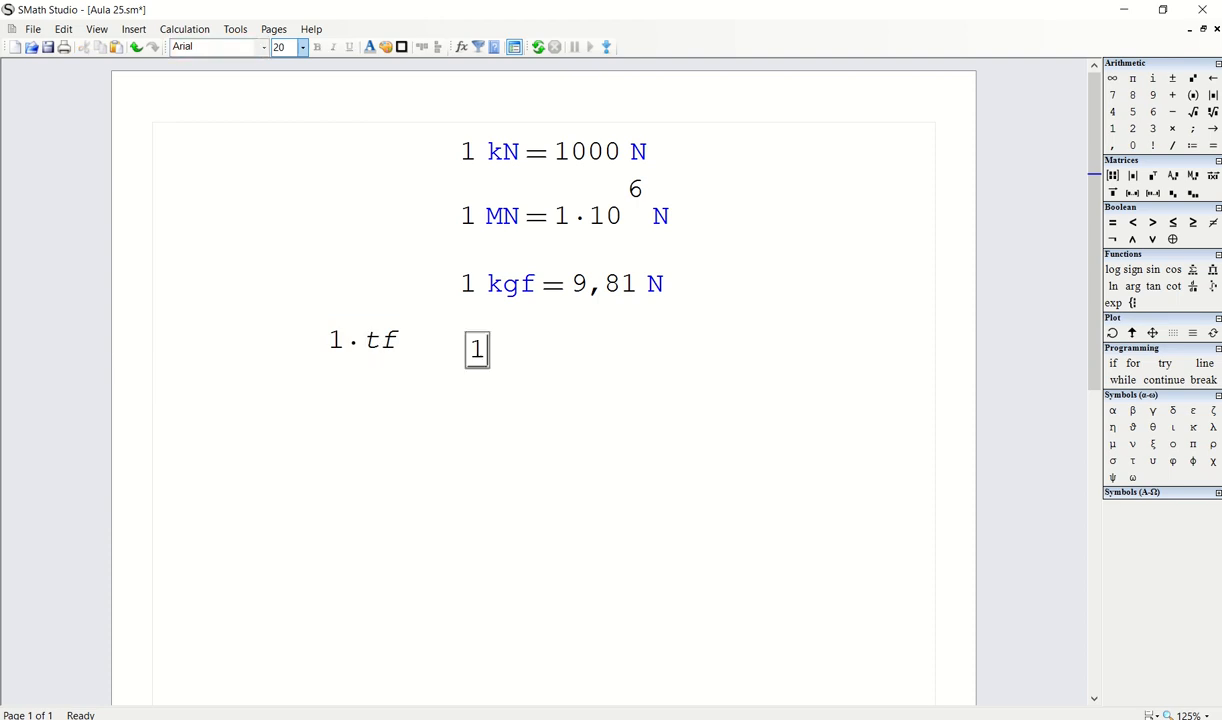
{"action": "type", "text": "*tonnn"}
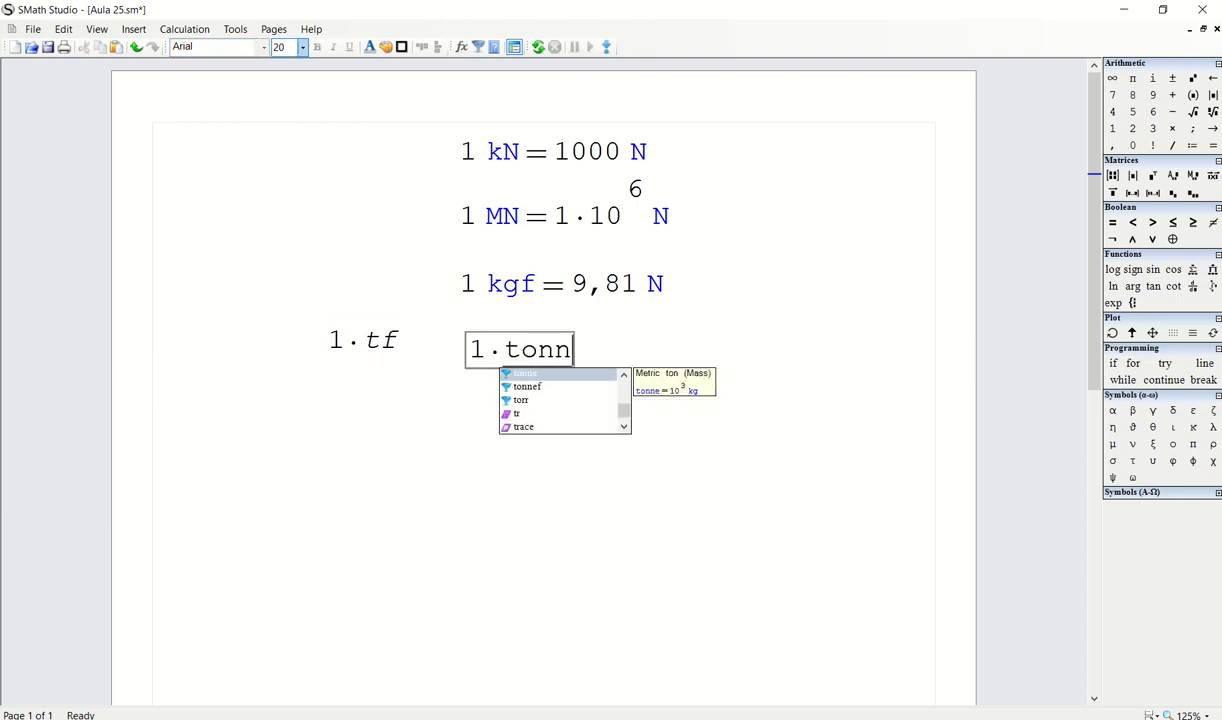
{"action": "key", "text": "Down"}
{"action": "key", "text": "Return"}
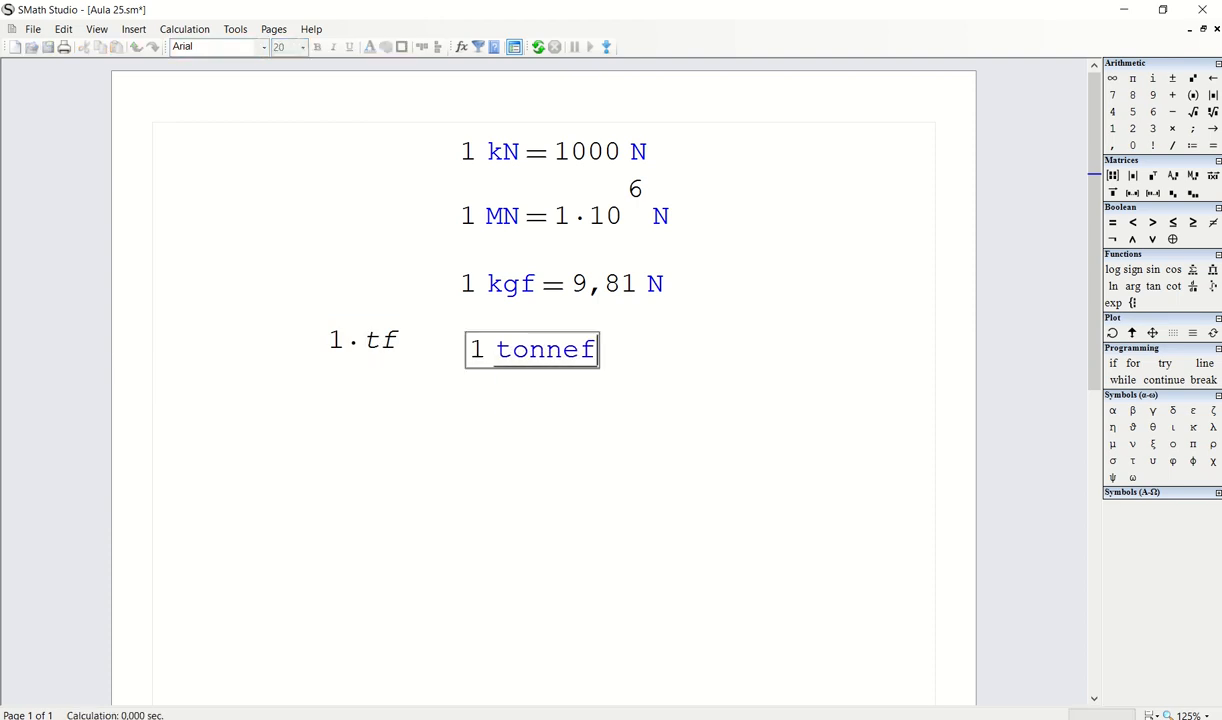
{"action": "type", "text": "= 9806,65 N"}
{"action": "left_click", "coordinate": [759, 248]}
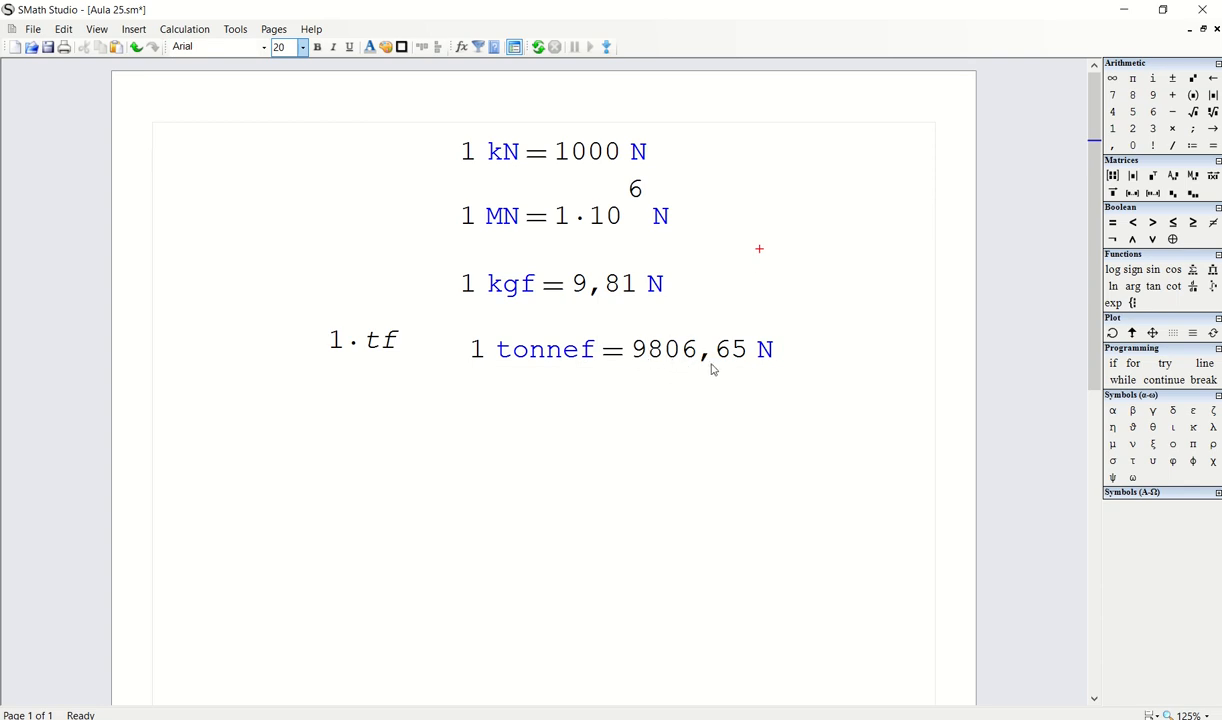
{"action": "left_click_drag", "start_coordinate": [817, 354], "coordinate": [712, 365]}
Enter the expression 1 tonf below the tonnef line and evaluate it numerically
{"action": "left_click", "coordinate": [458, 383]}
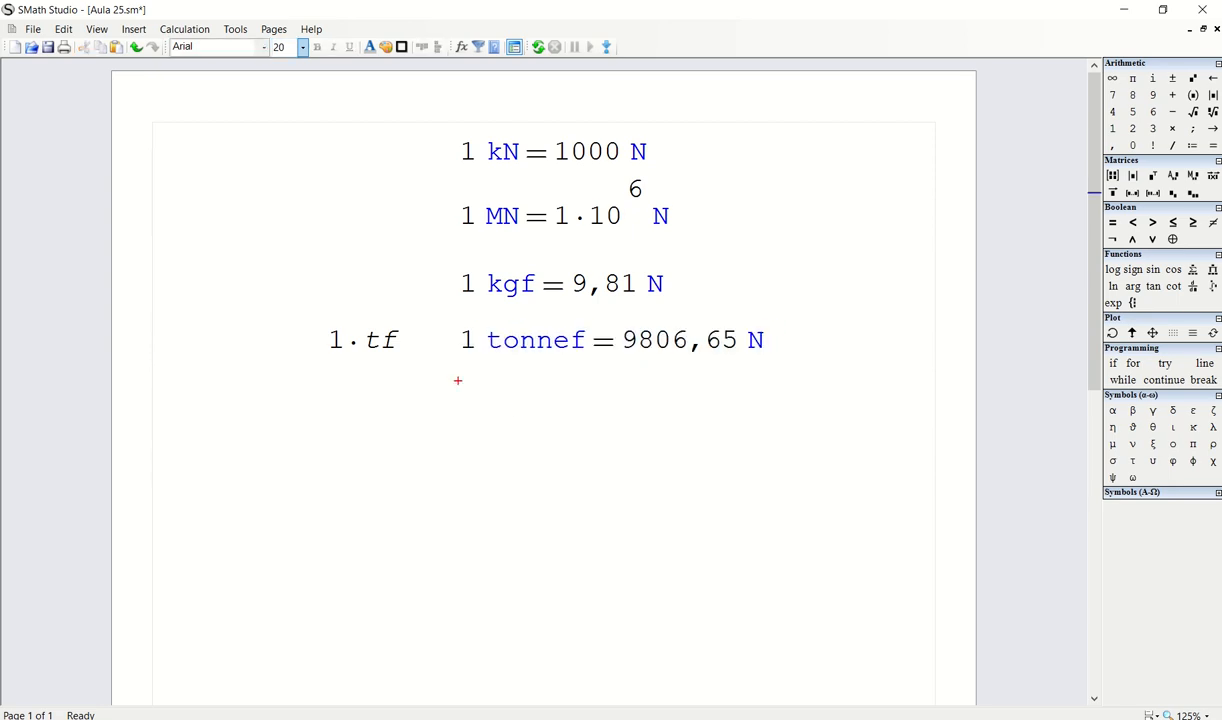
{"action": "type", "text": "1*ton"}
{"action": "key", "text": "Down"}
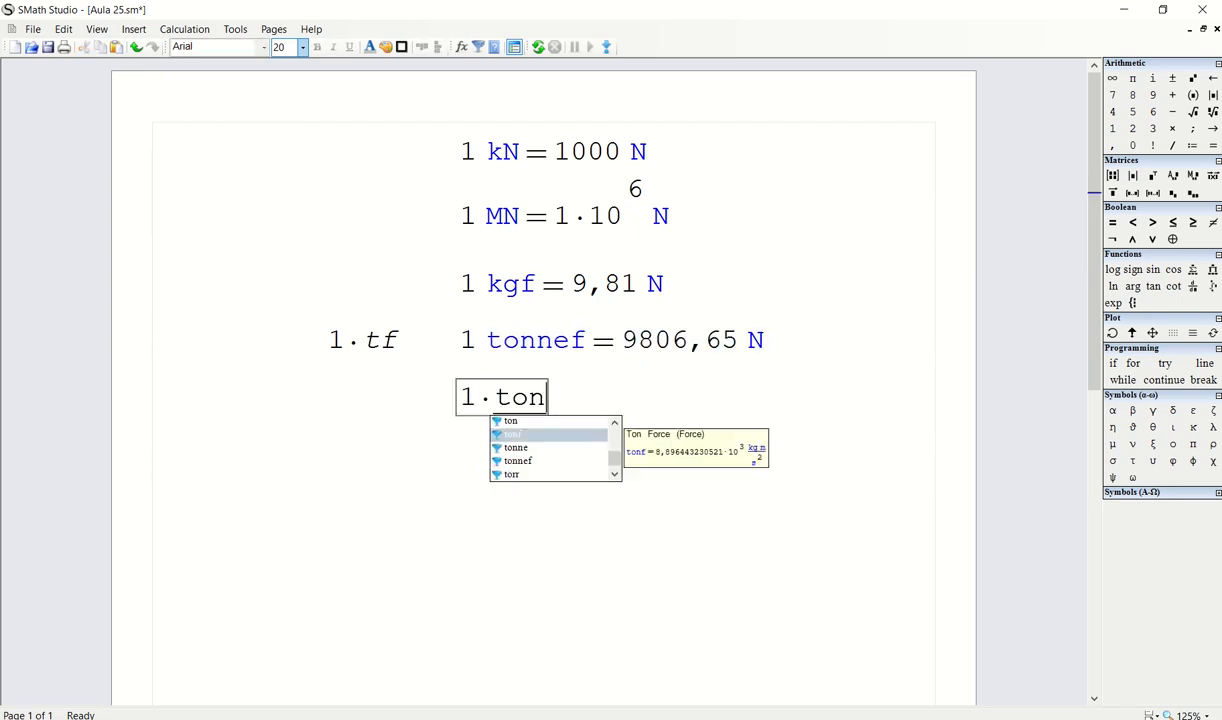
{"action": "key", "text": "Tab"}
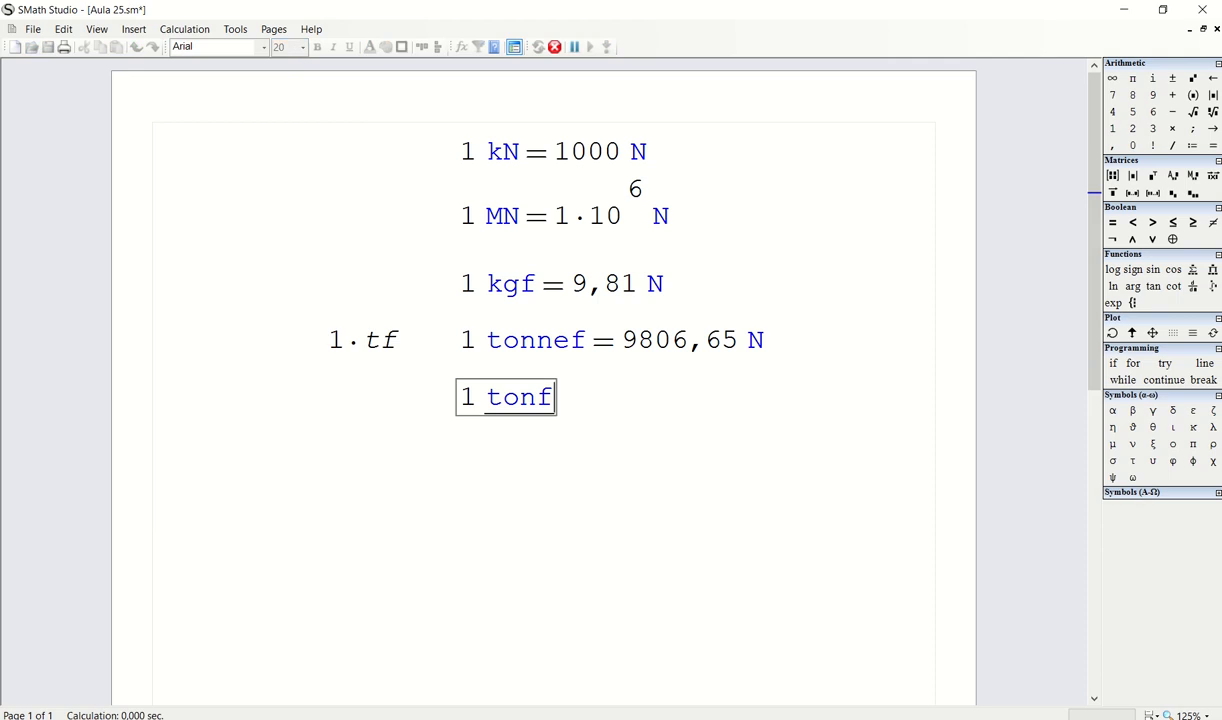
{"action": "type", "text": "= 8896,44 N"}
{"action": "left_click_drag", "start_coordinate": [561, 446], "coordinate": [541, 418]}
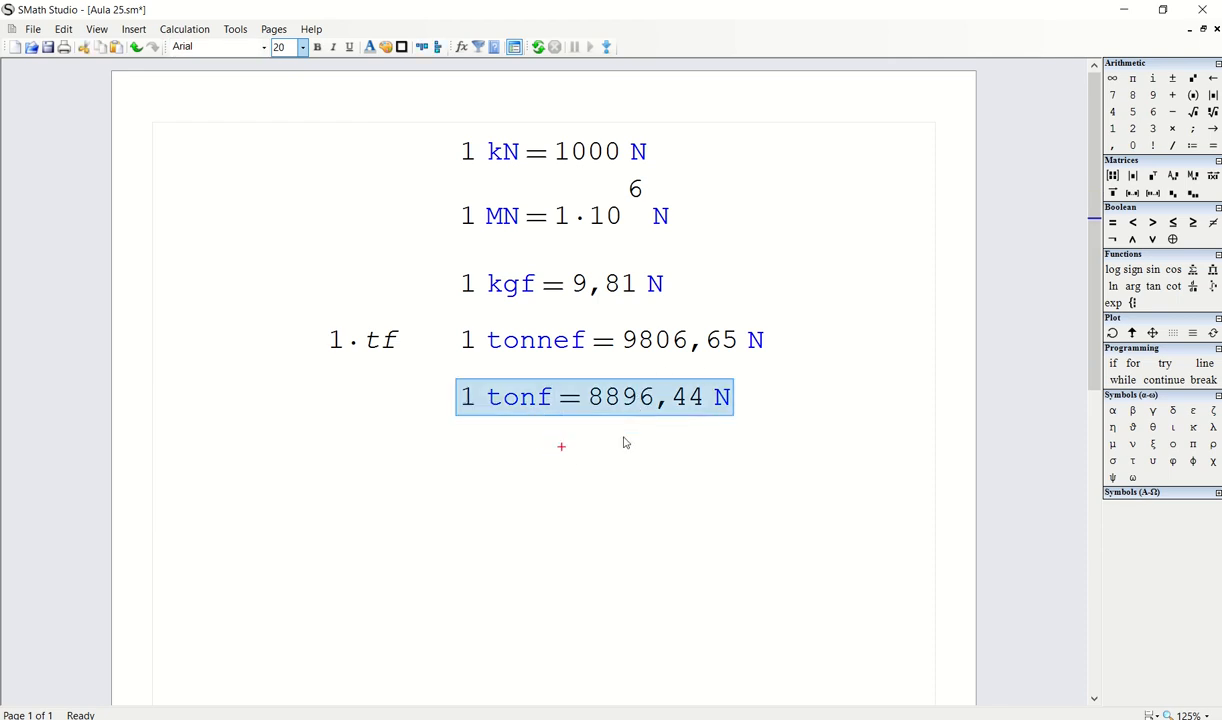
{"action": "left_click", "coordinate": [766, 401]}
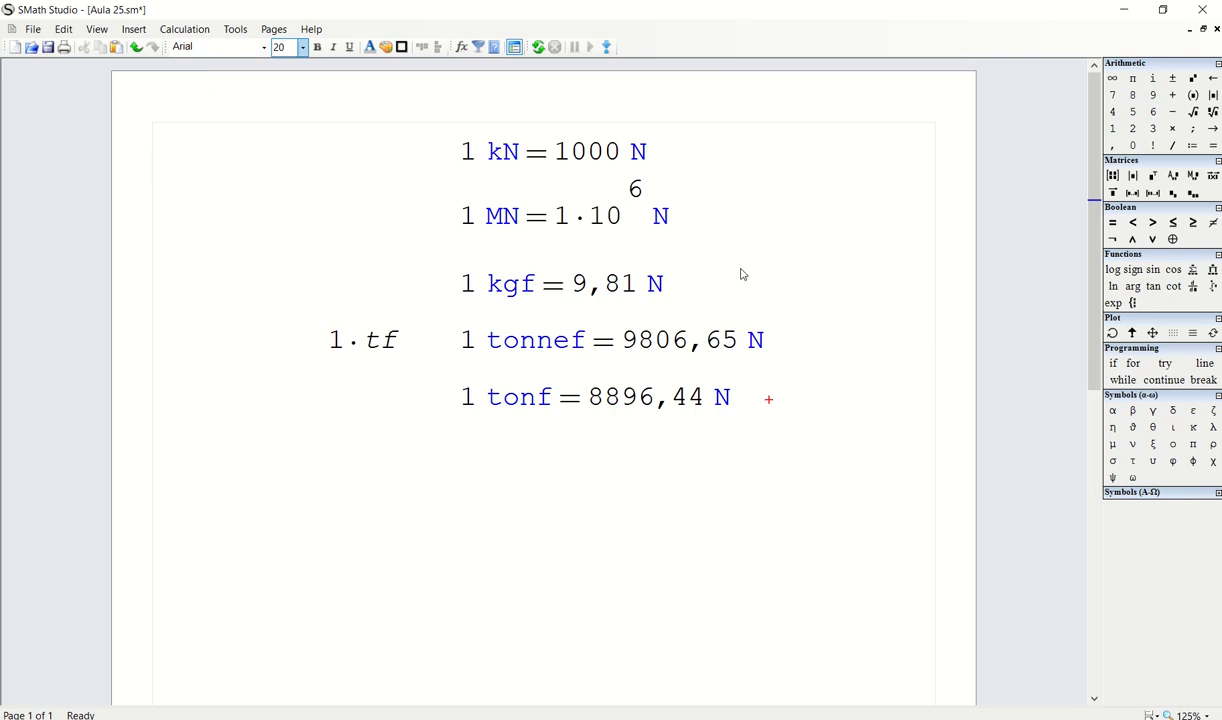
Move the 1·tf expression slightly up, beside the gap between the kgf and tonnef lines
{"action": "double_click", "coordinate": [480, 282]}
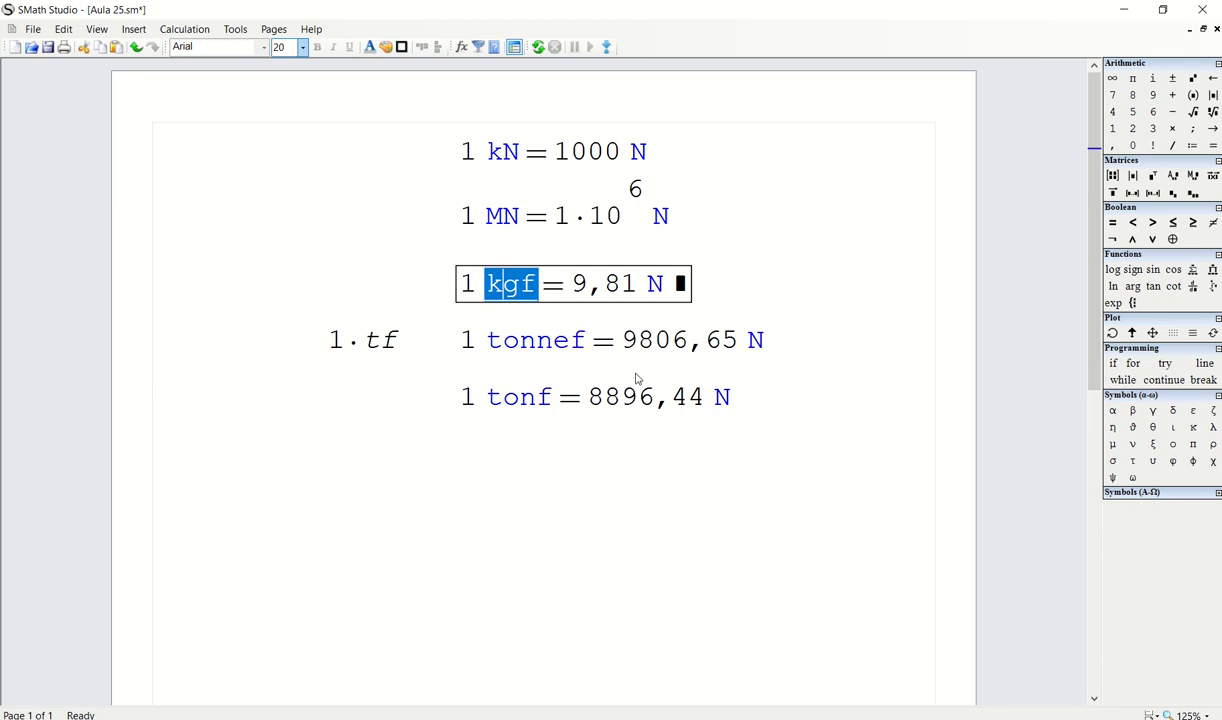
{"action": "left_click", "coordinate": [759, 296]}
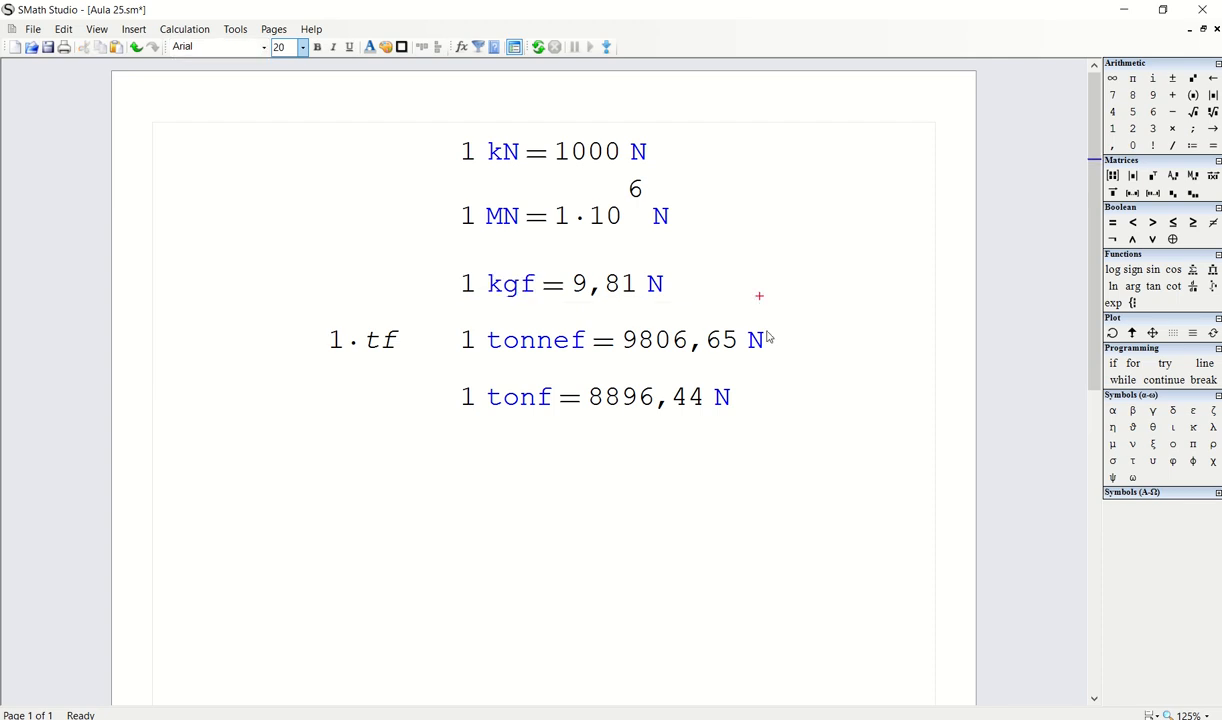
{"action": "double_click", "coordinate": [381, 341]}
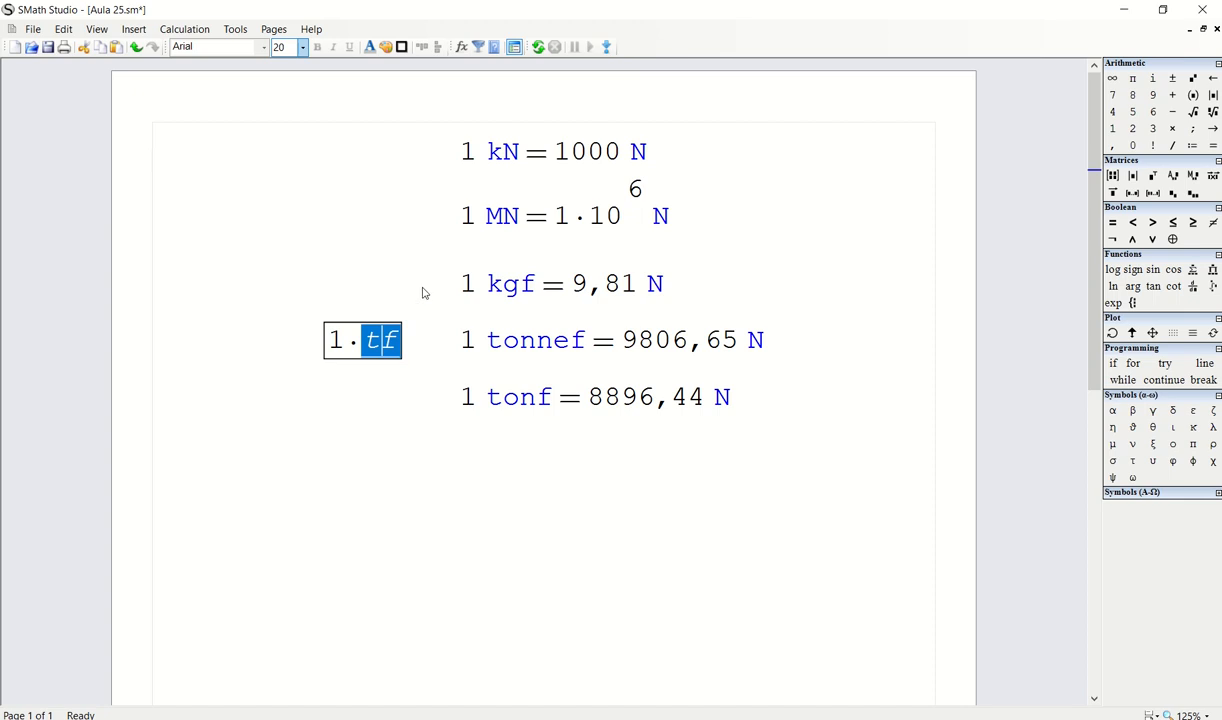
{"action": "left_click_drag", "start_coordinate": [420, 287], "coordinate": [368, 327]}
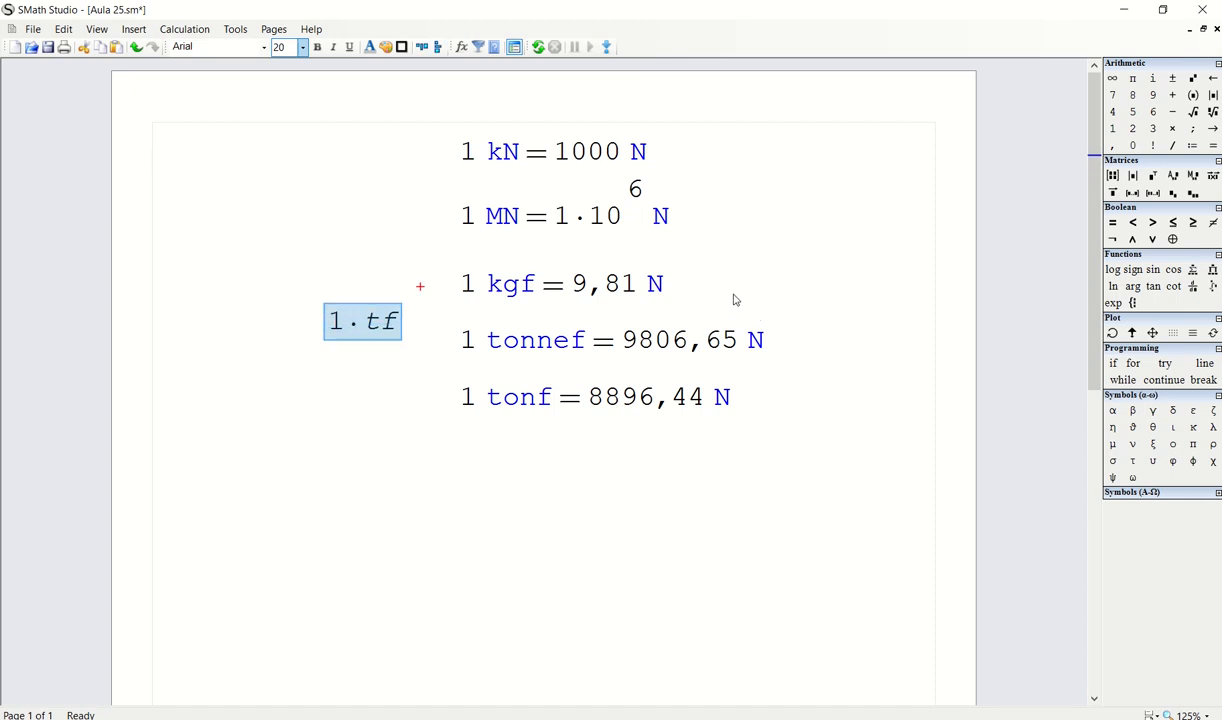
Move the kgf, tonnef, tonf and tf expressions together slightly up, closer to the MN line
{"action": "left_click_drag", "start_coordinate": [769, 287], "coordinate": [363, 395]}
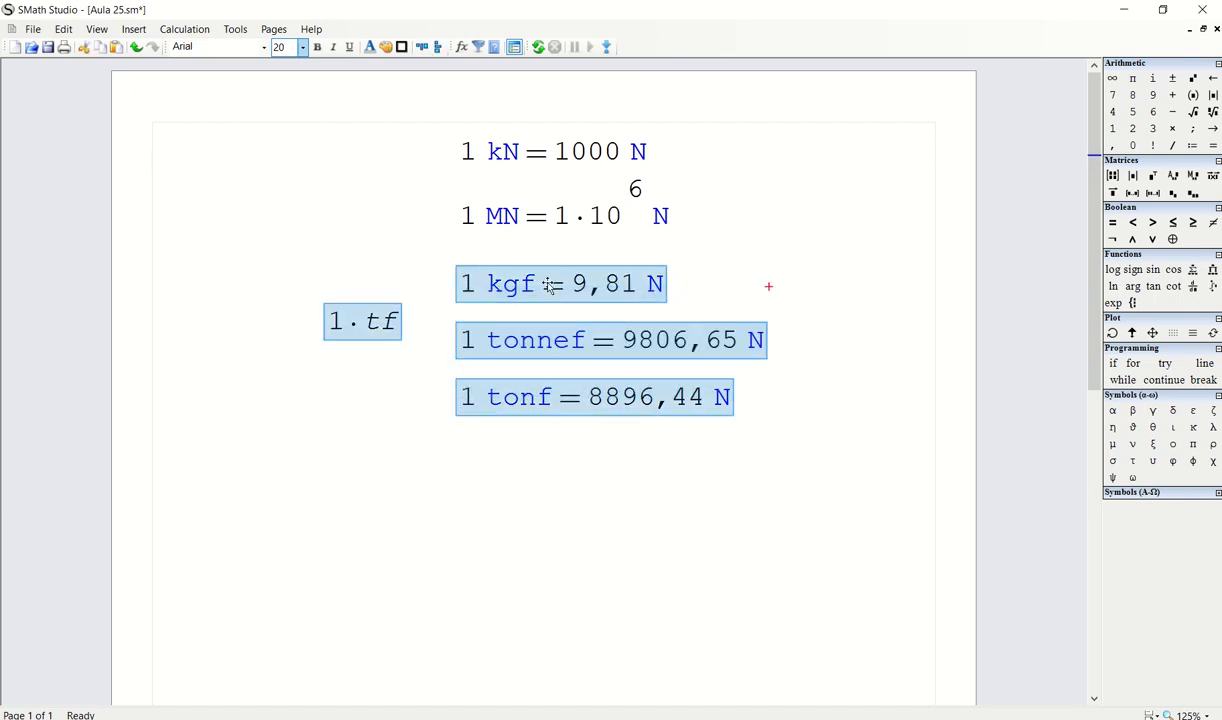
{"action": "left_click_drag", "start_coordinate": [549, 286], "coordinate": [545, 372]}
{"action": "left_click", "coordinate": [464, 260]}
{"action": "left_click_drag", "start_coordinate": [600, 305], "coordinate": [362, 518]}
{"action": "left_click_drag", "start_coordinate": [510, 356], "coordinate": [518, 276]}
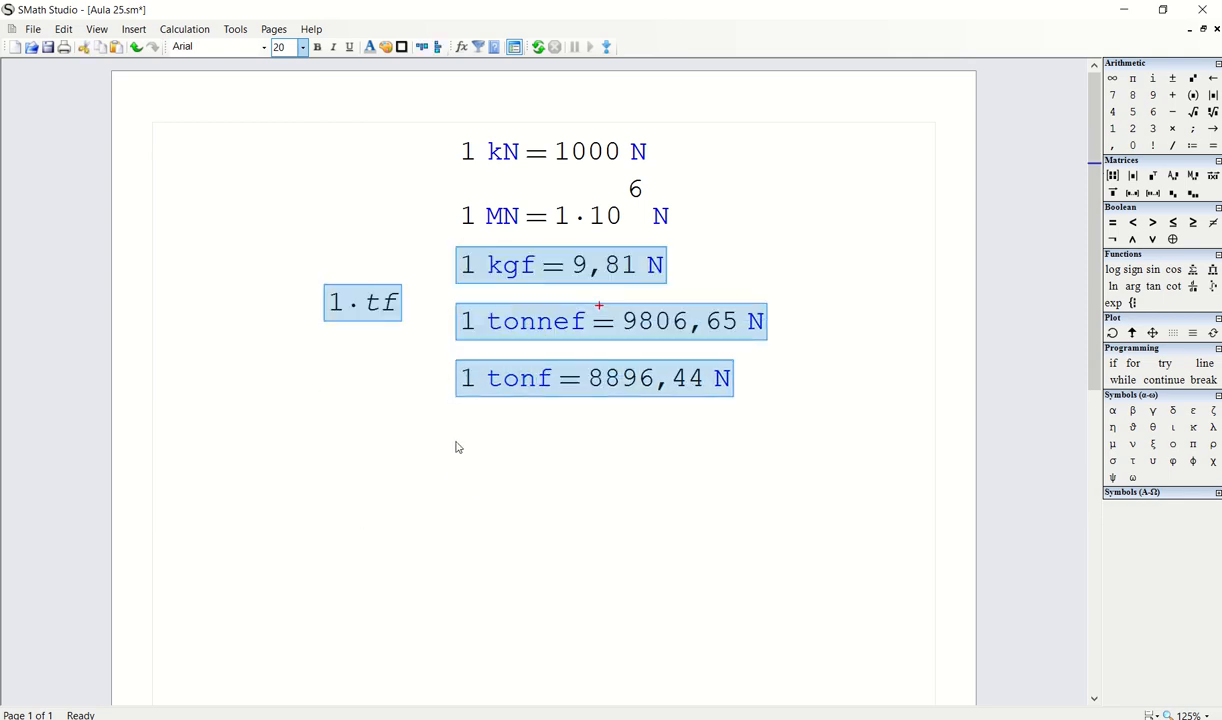
Insert an empty unit placeholder in the blank area below the tonf line
{"action": "left_click", "coordinate": [448, 437]}
{"action": "left_click", "coordinate": [459, 457]}
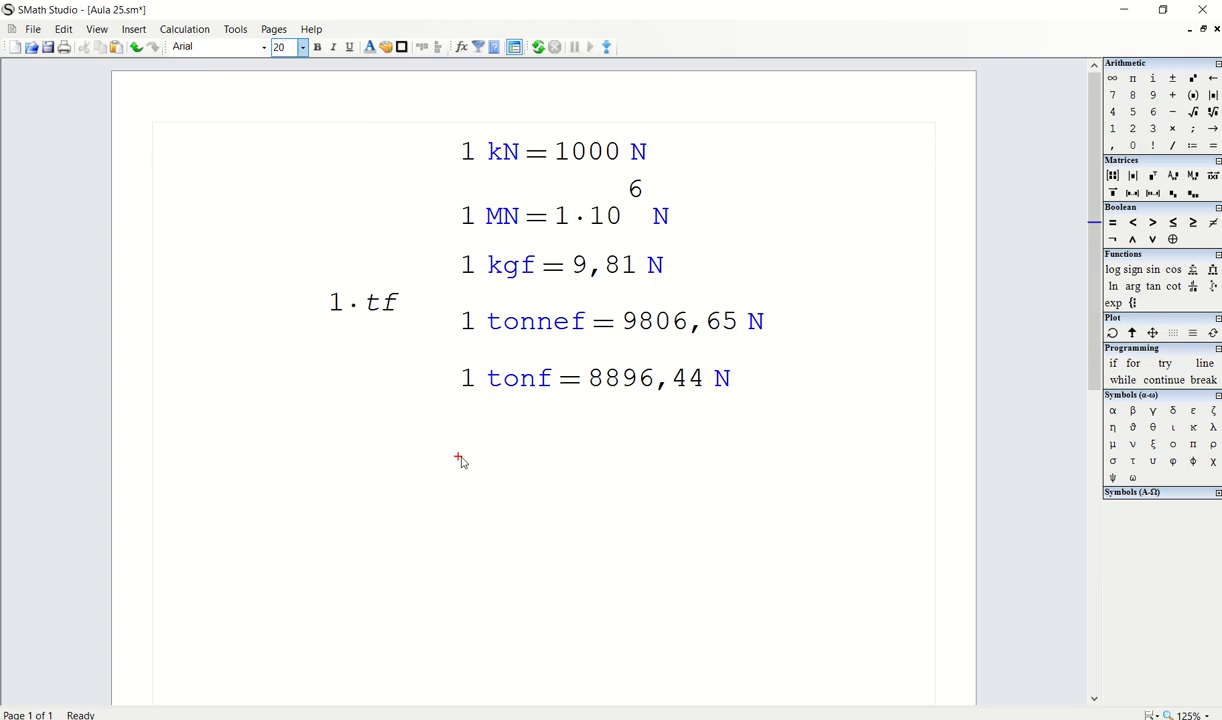
{"action": "key", "text": "apostrophe"}
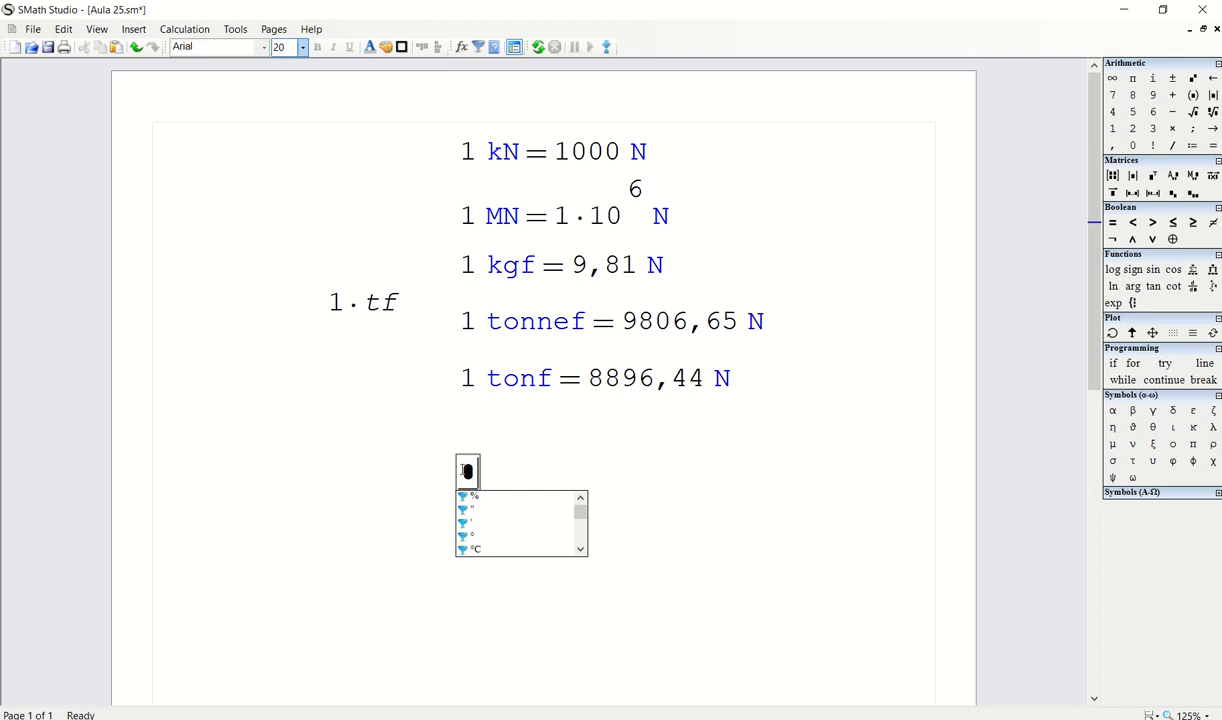
Start an ordinary variable definition for a beside the unit placeholder, and delete it
{"action": "left_click", "coordinate": [525, 468]}
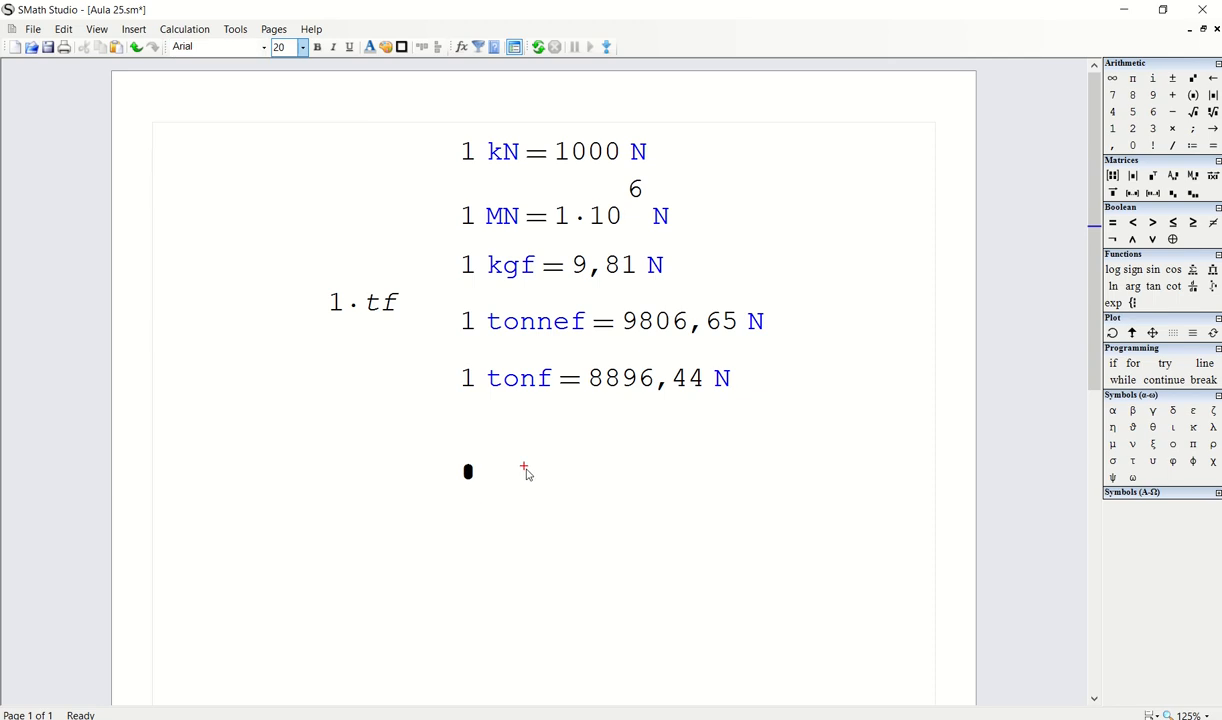
{"action": "type", "text": "a"}
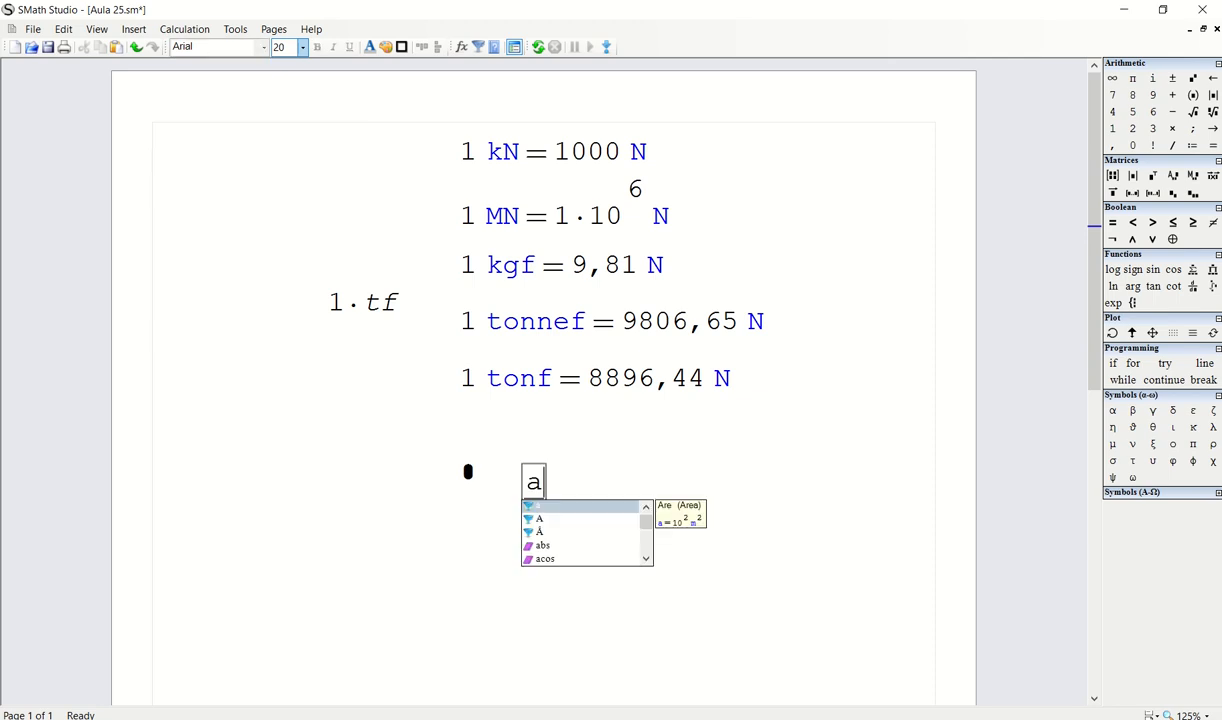
{"action": "key", "text": "BackSpace"}
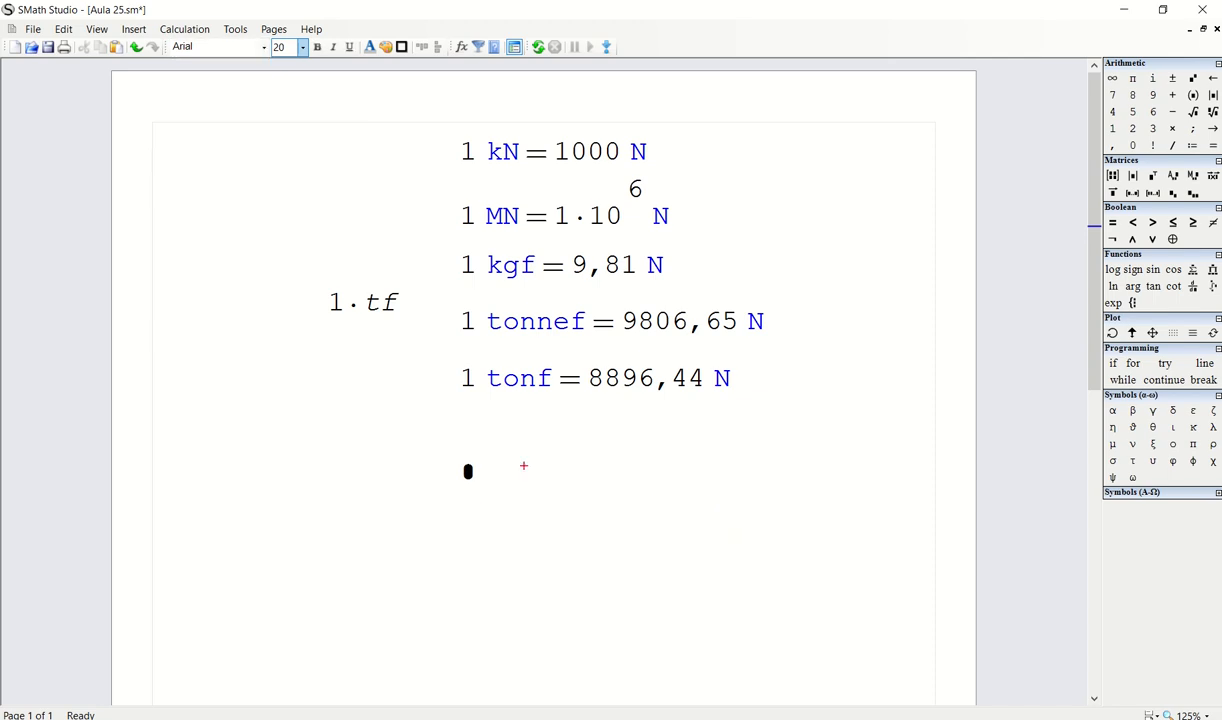
{"action": "type", "text": "a:"}
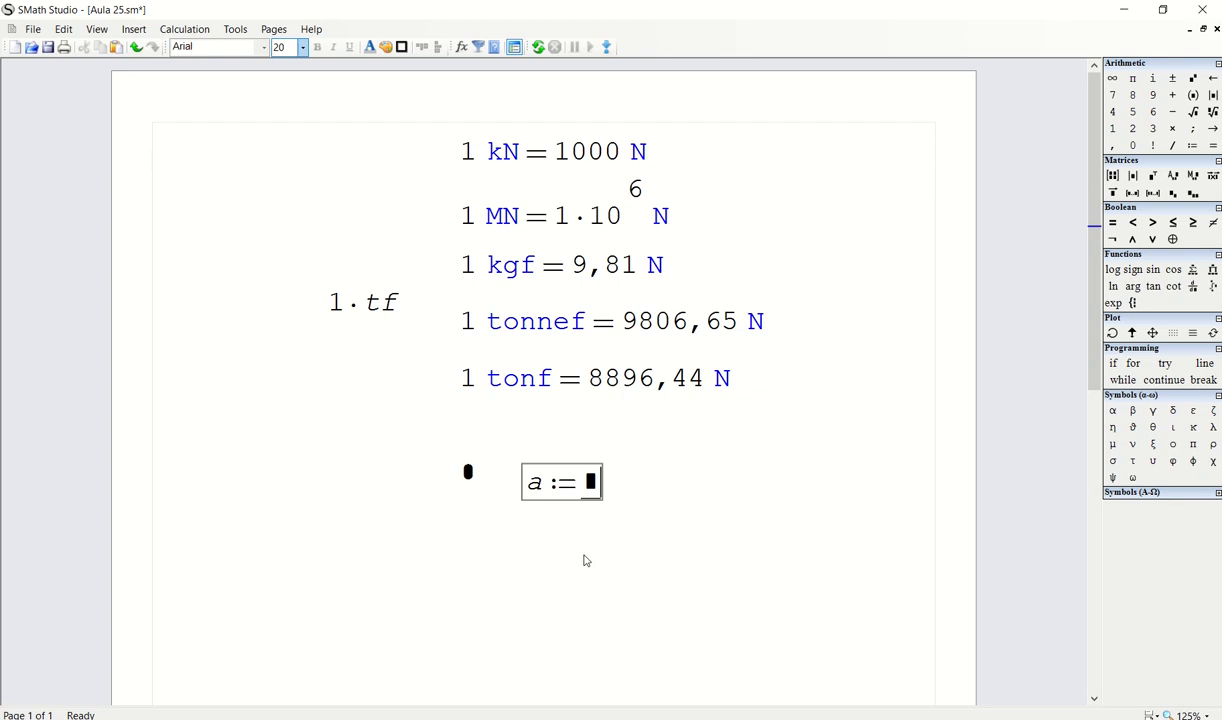
{"action": "left_click", "coordinate": [655, 503]}
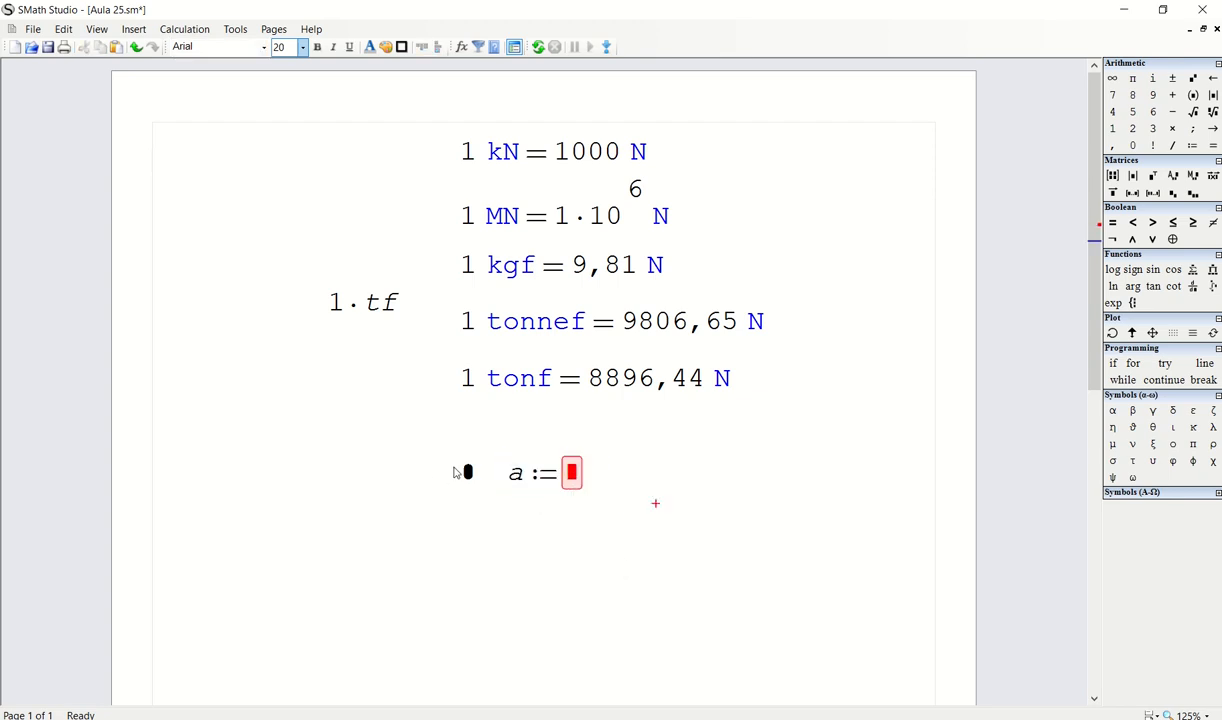
{"action": "left_click_drag", "start_coordinate": [627, 475], "coordinate": [548, 499]}
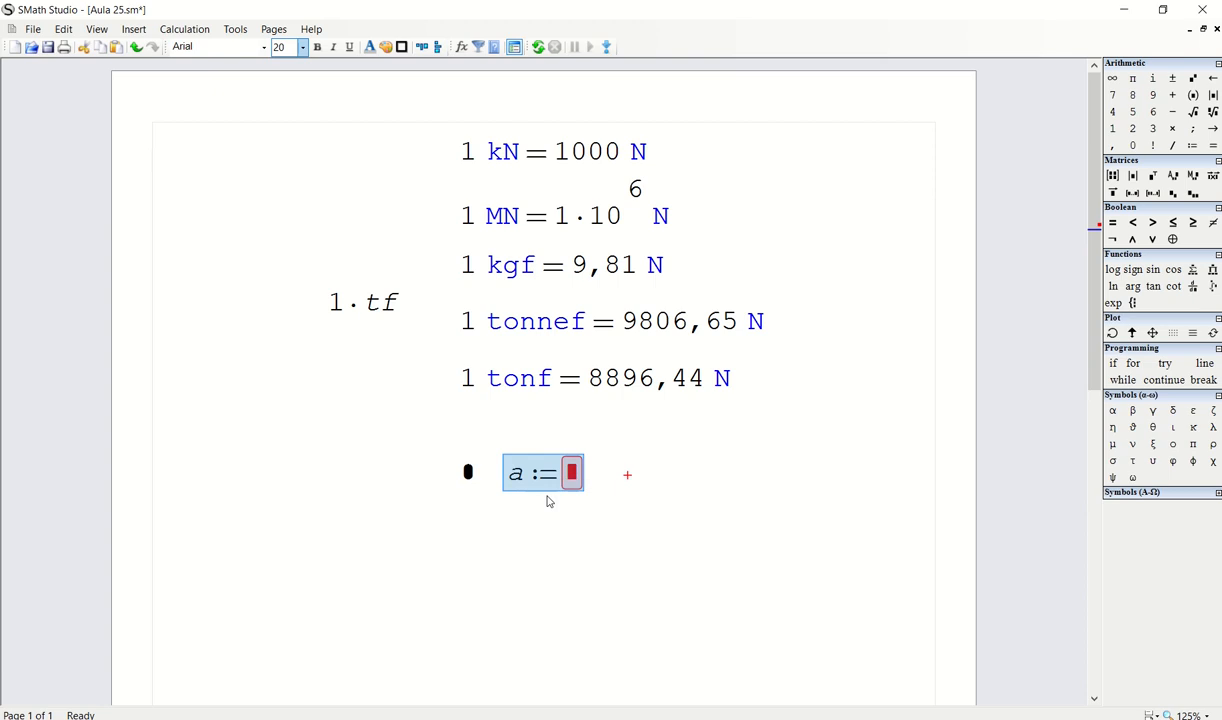
{"action": "key", "text": "Delete"}
Move the unit placeholder up just below the tonf line and enter the unit kgf in it
{"action": "left_click", "coordinate": [480, 478]}
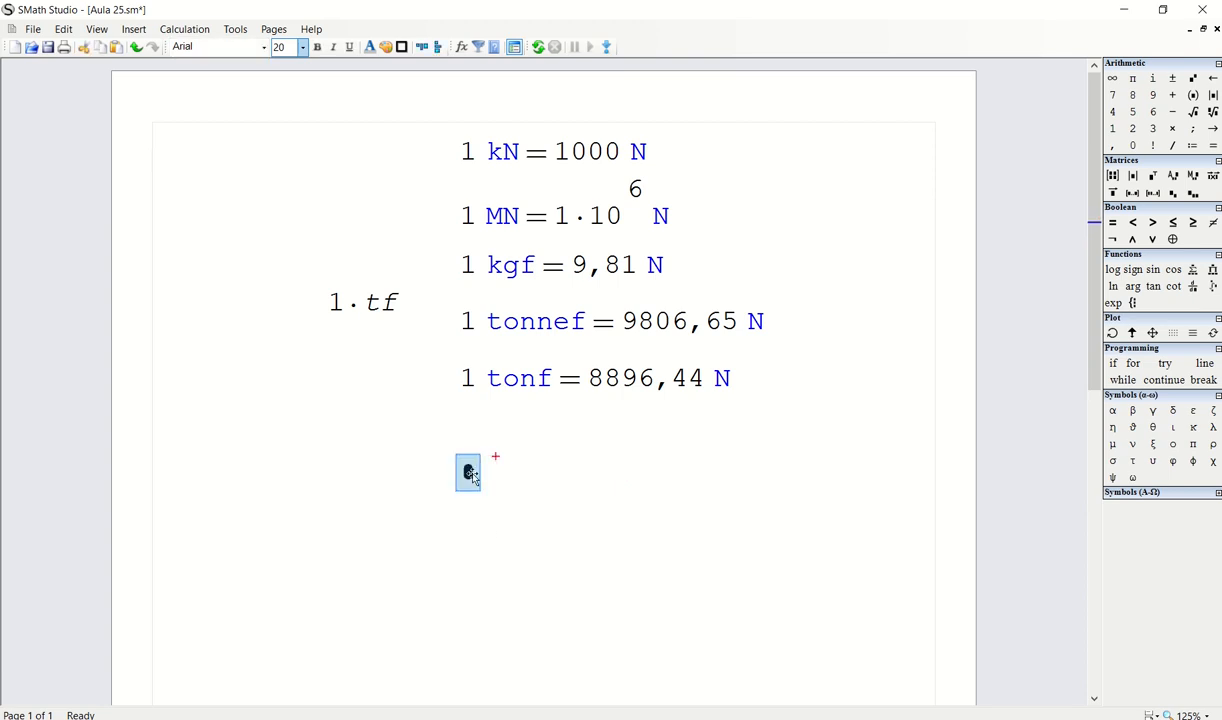
{"action": "left_click_drag", "start_coordinate": [480, 478], "coordinate": [537, 440]}
{"action": "left_click", "coordinate": [523, 434]}
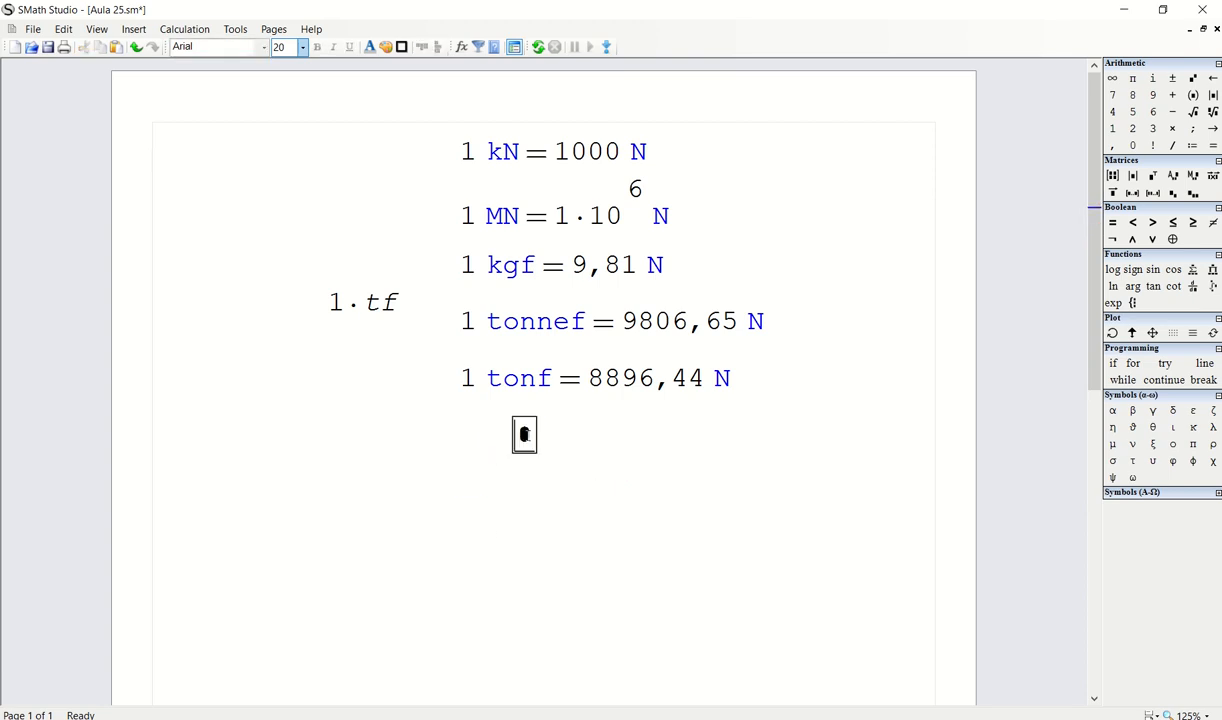
{"action": "type", "text": "kgf"}
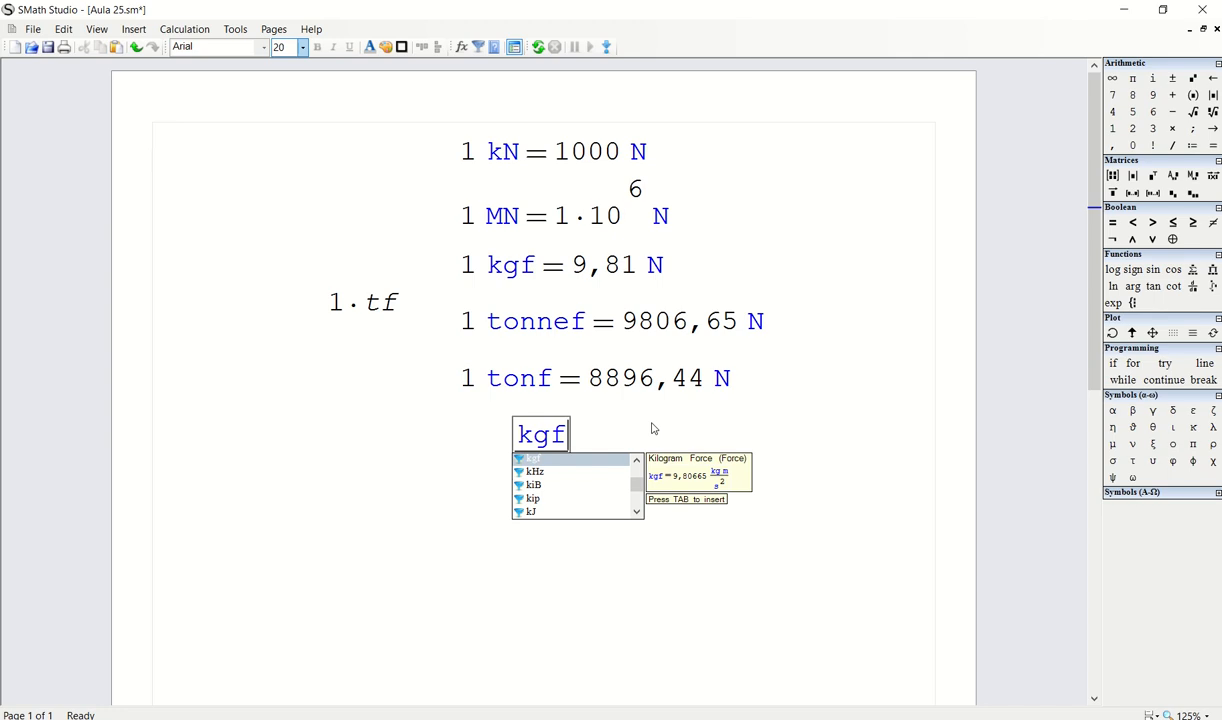
{"action": "key", "text": "Tab"}
Evaluate the standalone kgf unit numerically and remove the evaluation again
{"action": "type", "text": "="}
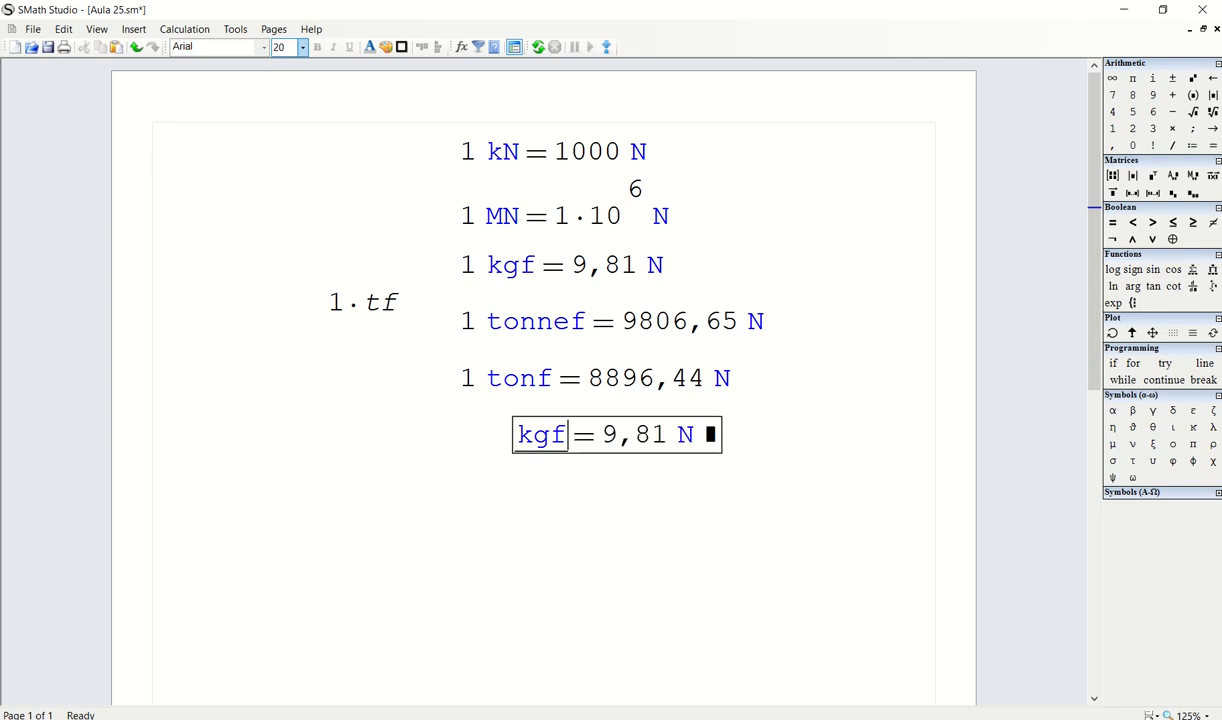
{"action": "left_click", "coordinate": [706, 440]}
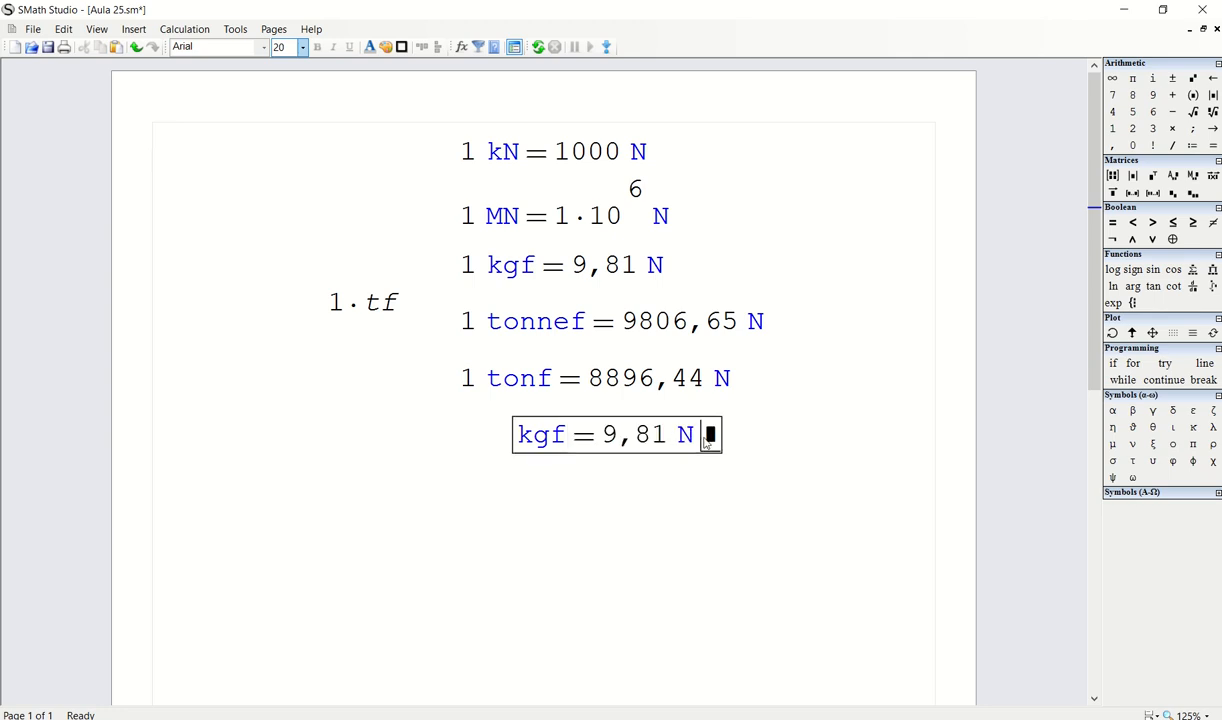
{"action": "key", "text": "BackSpace"}
{"action": "key", "text": "BackSpace"}
{"action": "key", "text": "Right"}
{"action": "key", "text": "Right"}
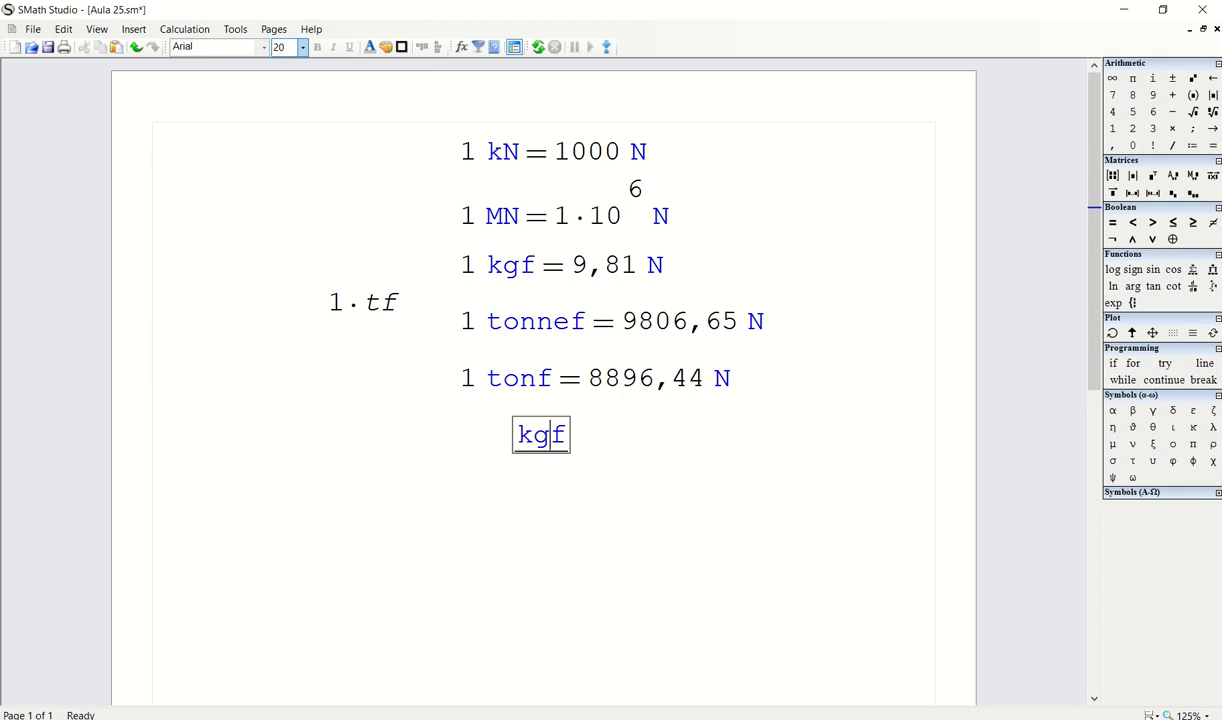
Complete the standalone kgf expression as a definition, setting kgf := 10 N
{"action": "type", "text": ":="}
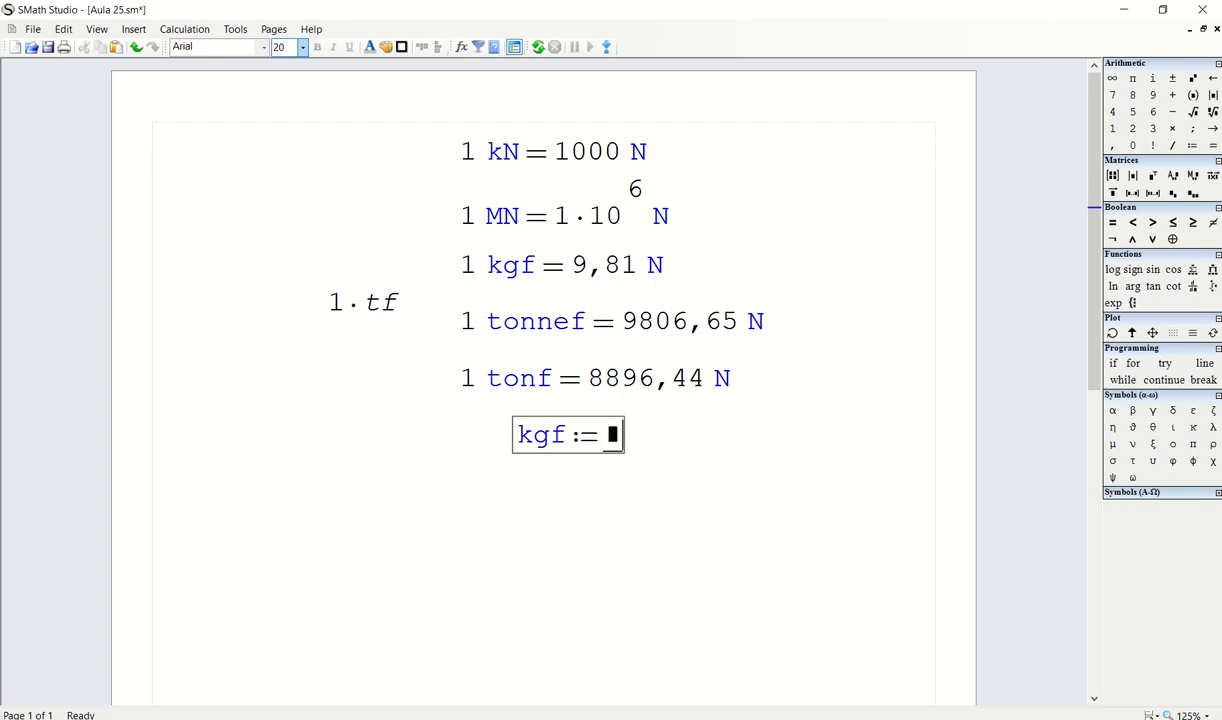
{"action": "type", "text": "10*N"}
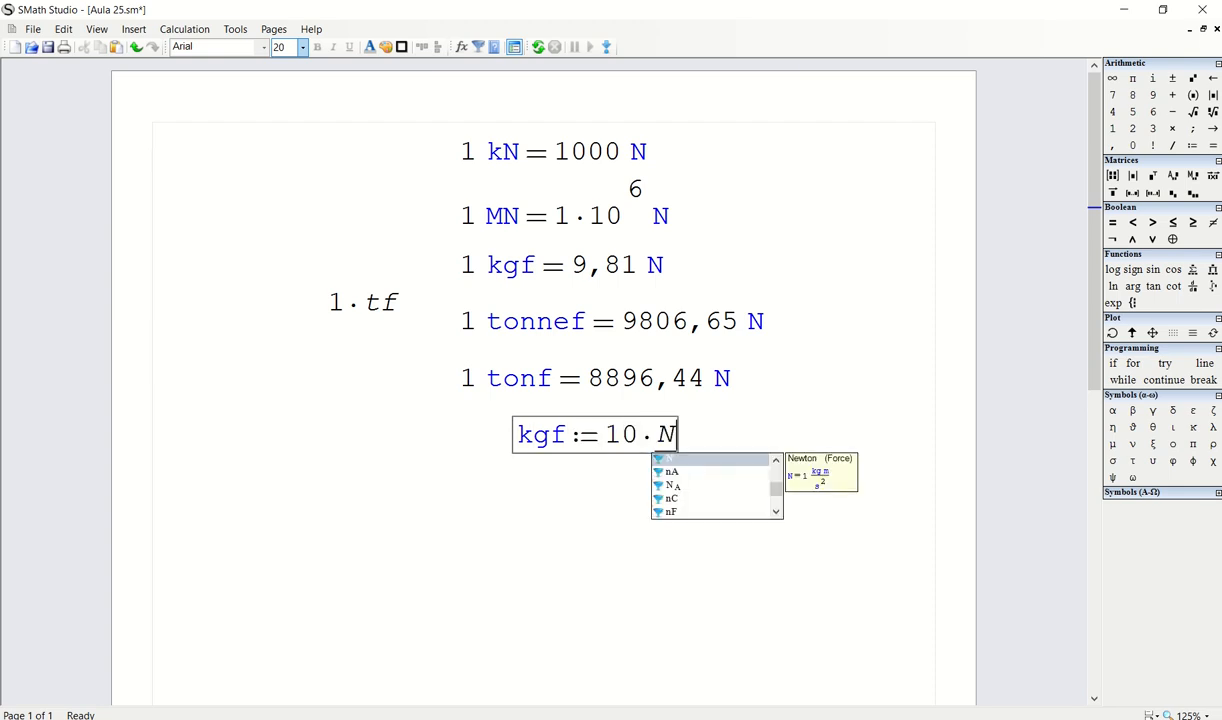
{"action": "key", "text": "Return"}
{"action": "left_click", "coordinate": [674, 505]}
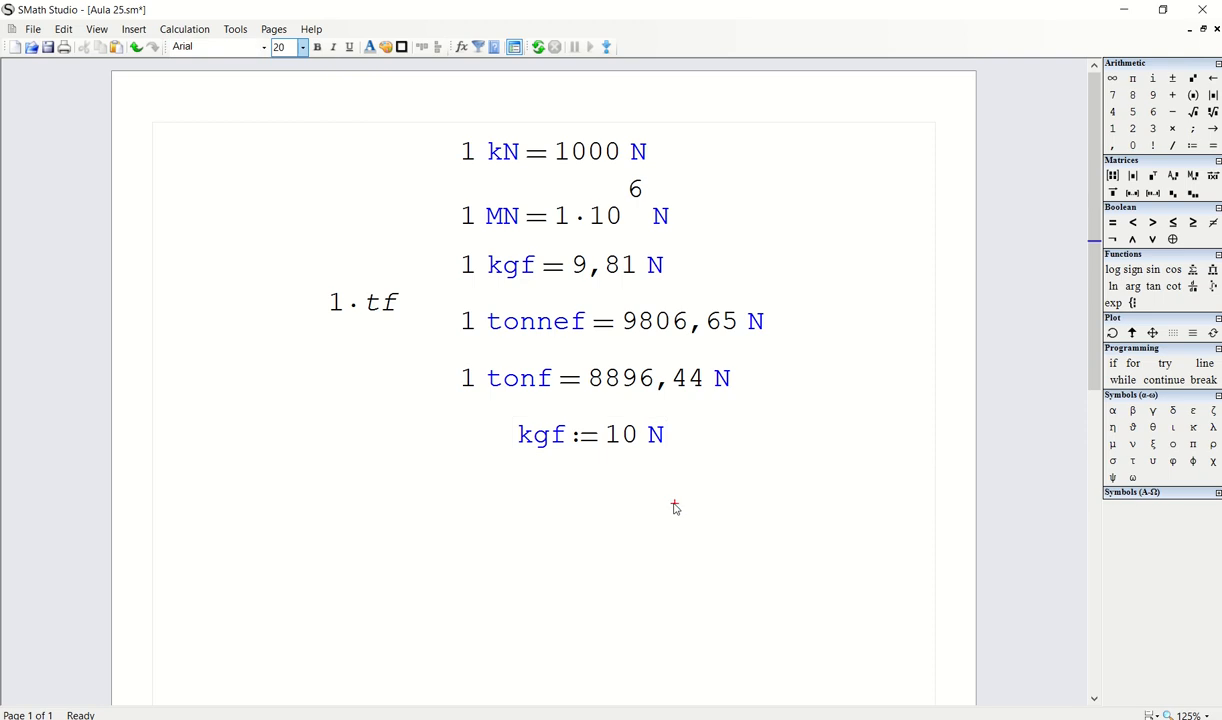
Copy the 1 kgf evaluation and paste it just below the new kgf definition
{"action": "left_click_drag", "start_coordinate": [701, 279], "coordinate": [590, 250]}
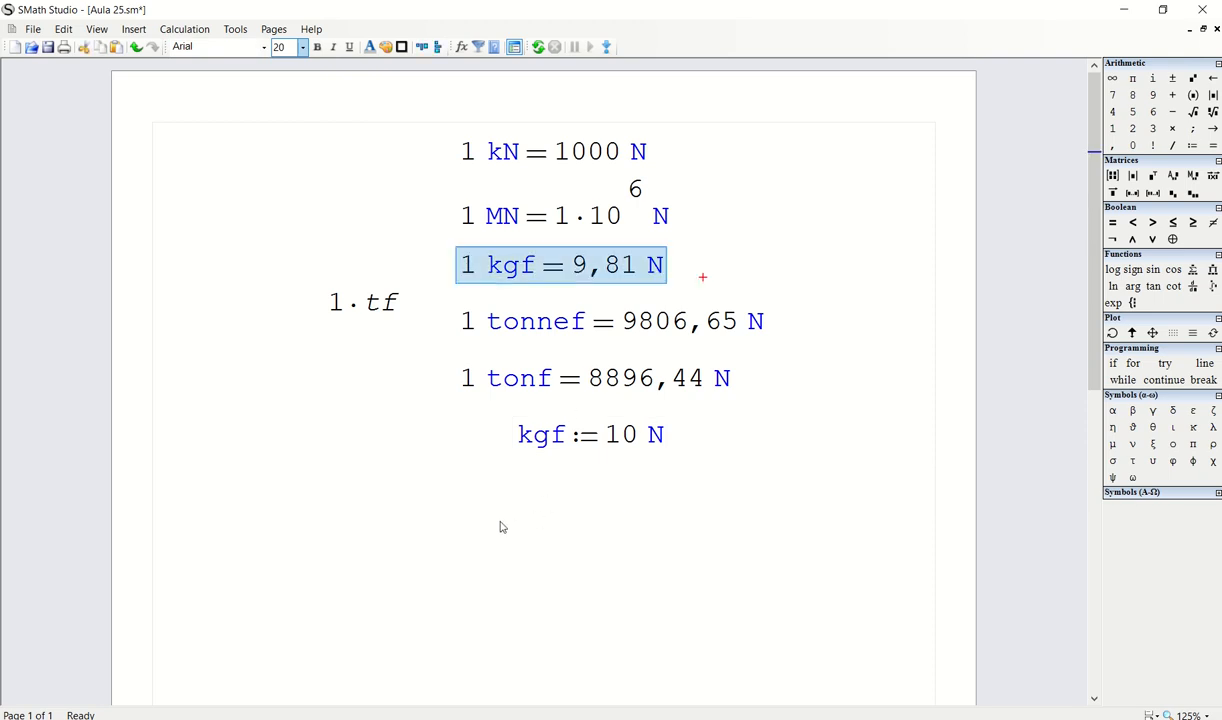
{"action": "left_click", "coordinate": [458, 477]}
{"action": "key", "text": "ctrl+v"}
{"action": "left_click", "coordinate": [731, 486]}
{"action": "left_click_drag", "start_coordinate": [693, 502], "coordinate": [525, 476]}
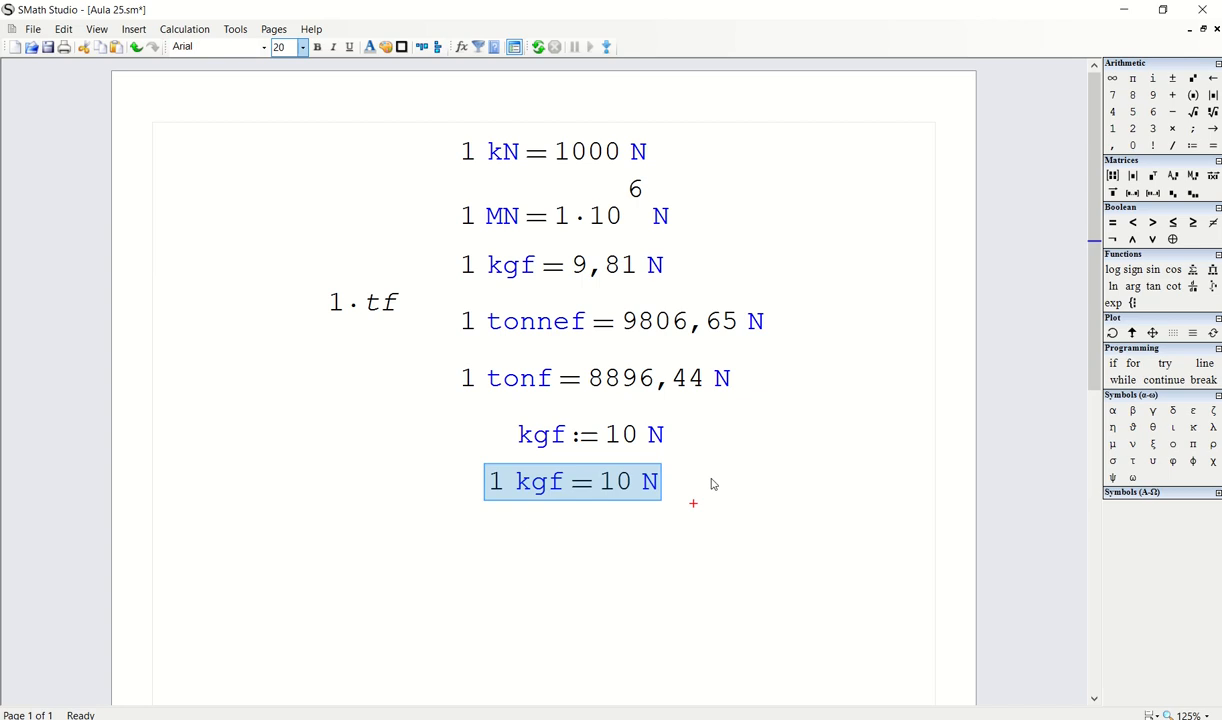
{"action": "left_click", "coordinate": [712, 476]}
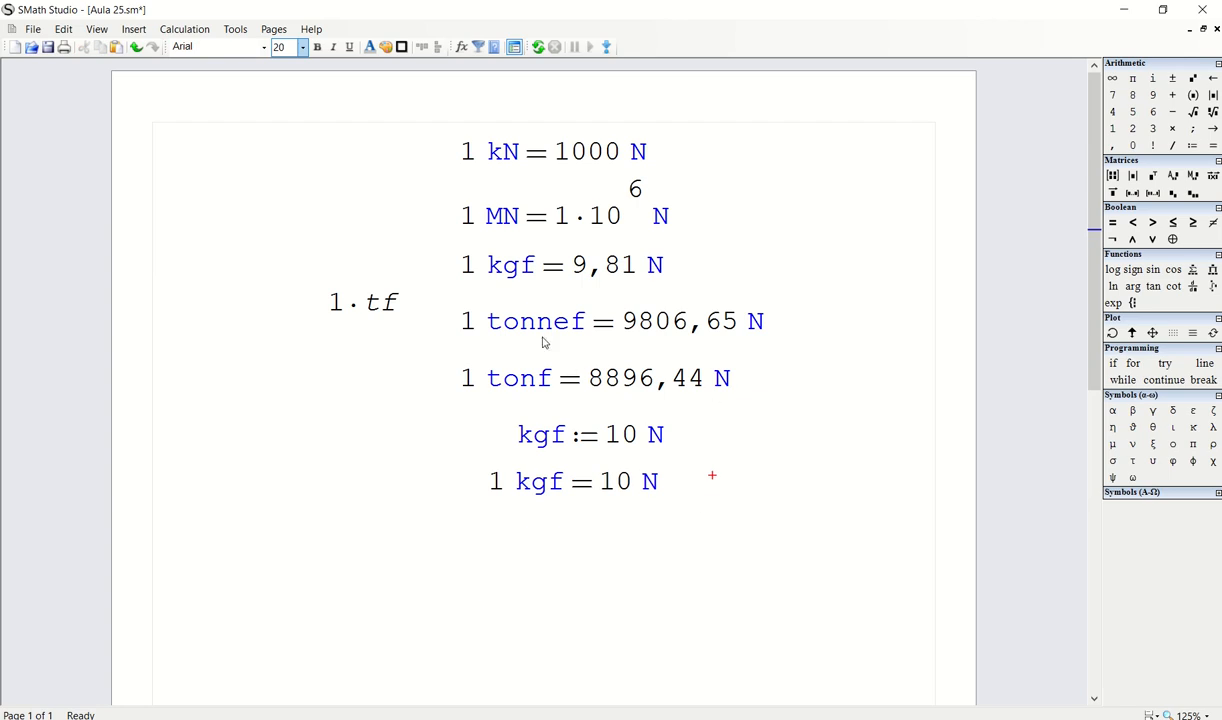
Define a new unit tf := 10000 N below the copied 1 kgf line and move it slightly up beneath that line
{"action": "left_click", "coordinate": [486, 522]}
{"action": "key", "text": "ctrl+space"}
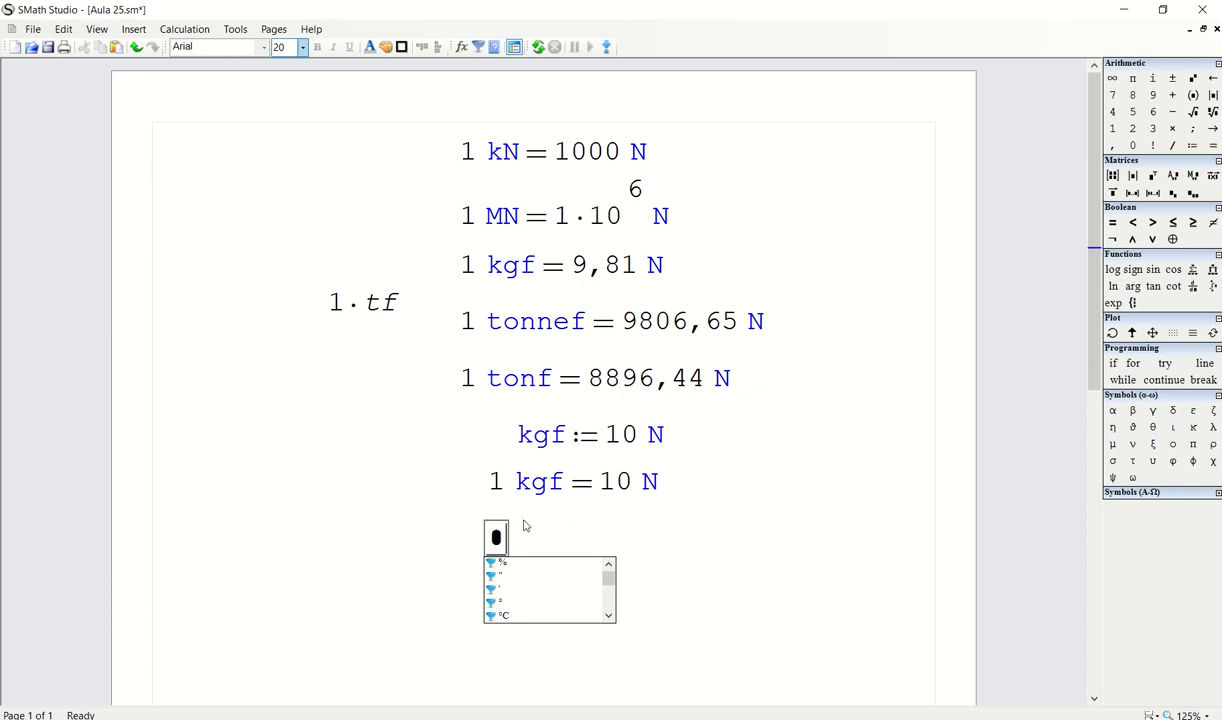
{"action": "type", "text": "tf"}
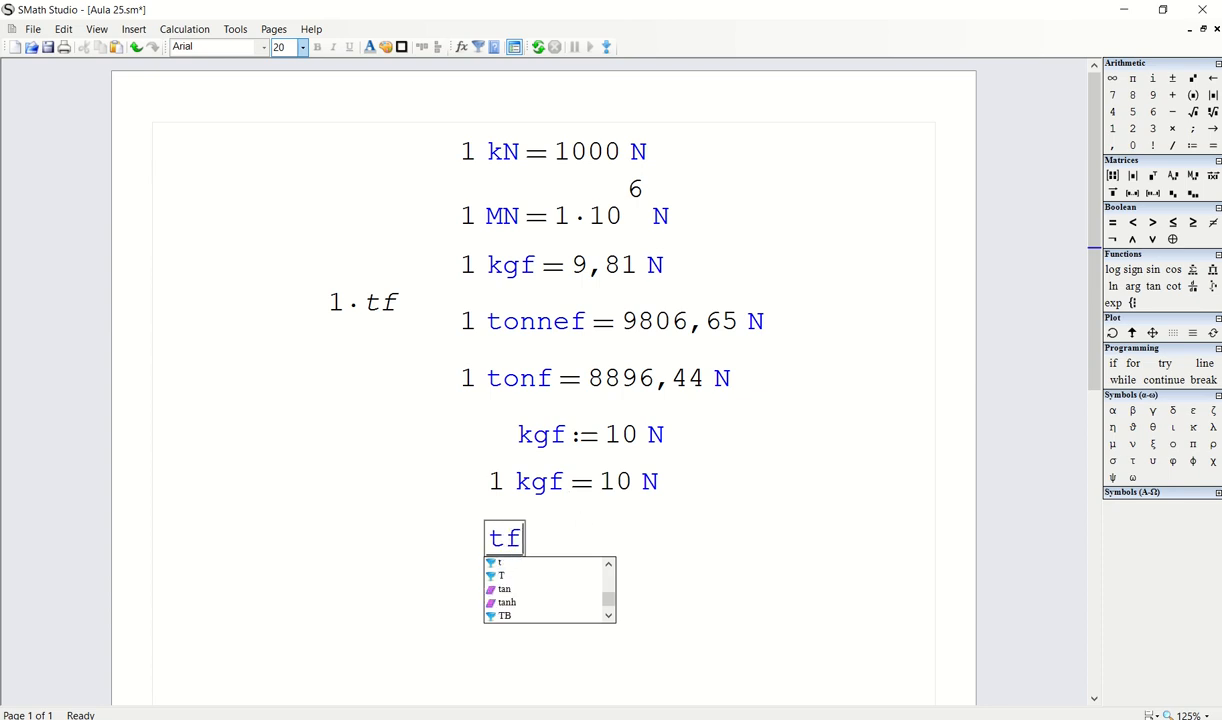
{"action": "type", "text": ":=1000"}
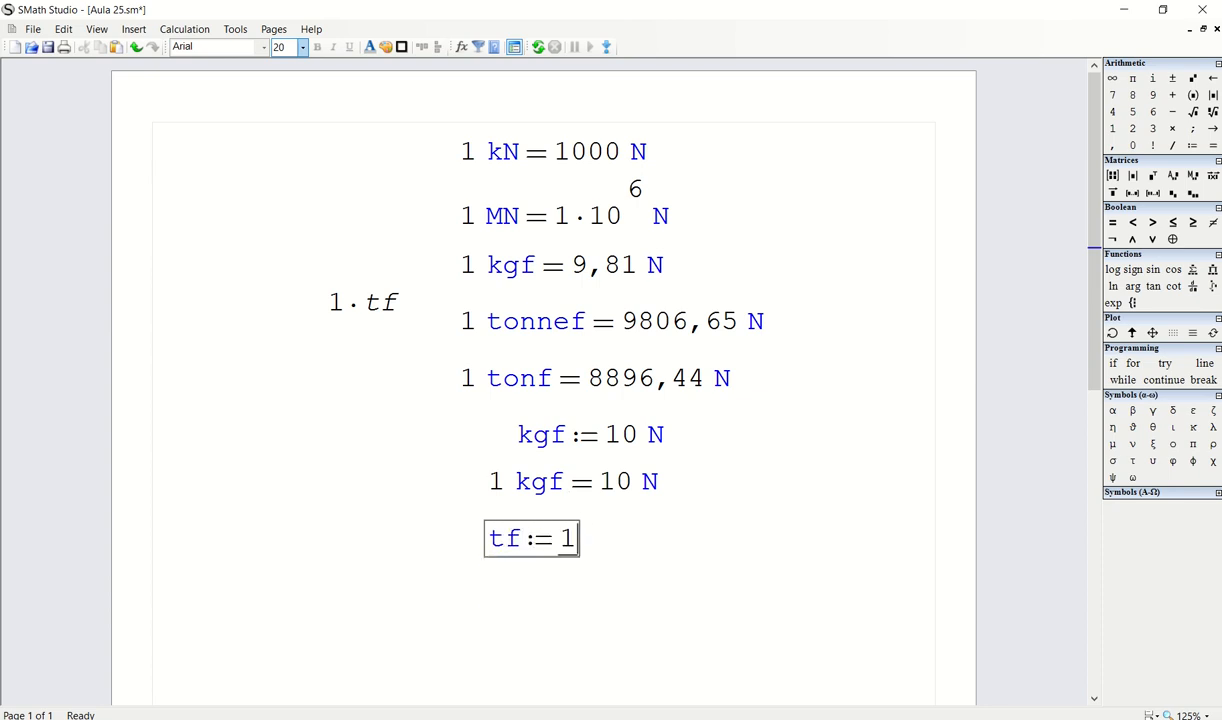
{"action": "type", "text": "0*N"}
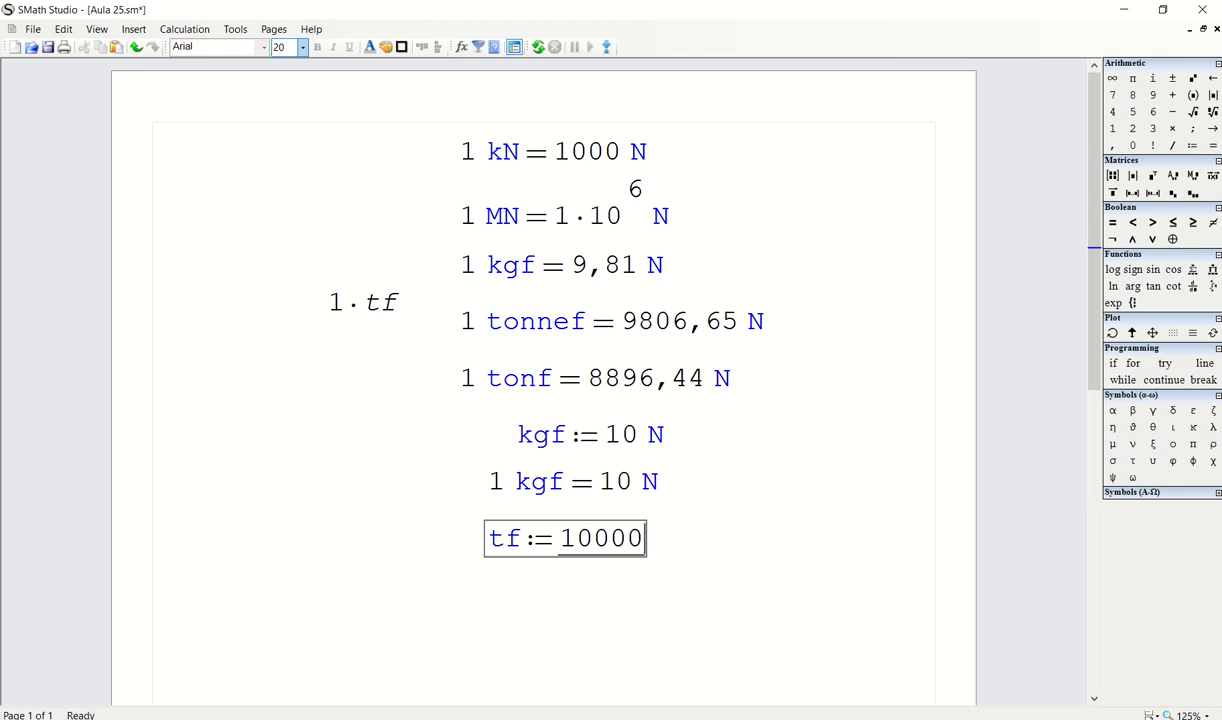
{"action": "key", "text": "Return"}
{"action": "left_click", "coordinate": [715, 513]}
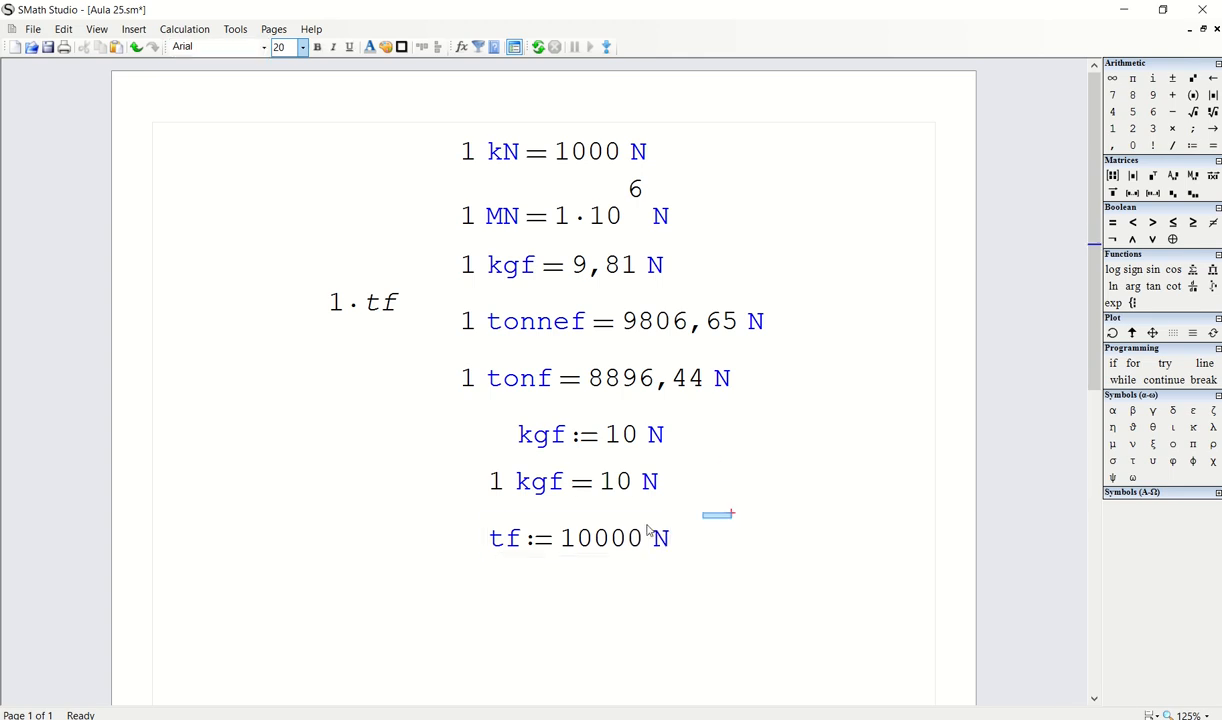
{"action": "left_click_drag", "start_coordinate": [715, 513], "coordinate": [632, 508]}
Evaluate 5 tf below the tf definition and move the expression left and slightly up beneath it
{"action": "left_click", "coordinate": [538, 579]}
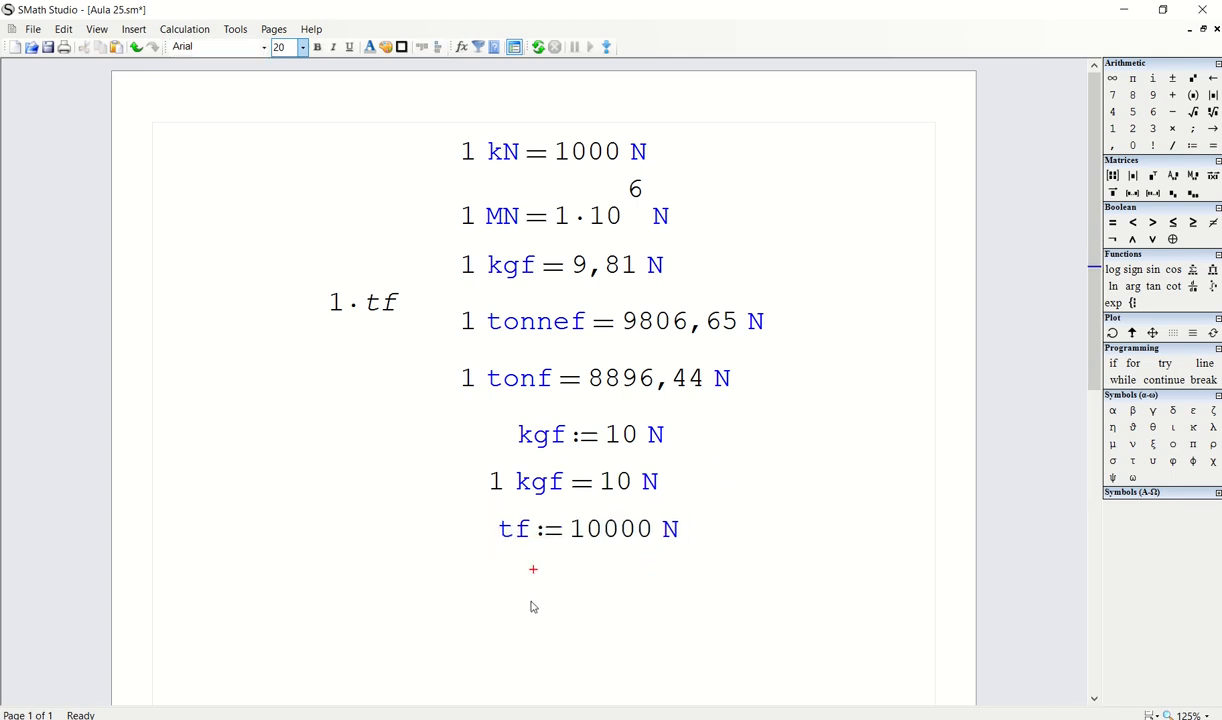
{"action": "type", "text": "5*tf"}
{"action": "key", "text": "Return"}
{"action": "type", "text": "= 50000 N"}
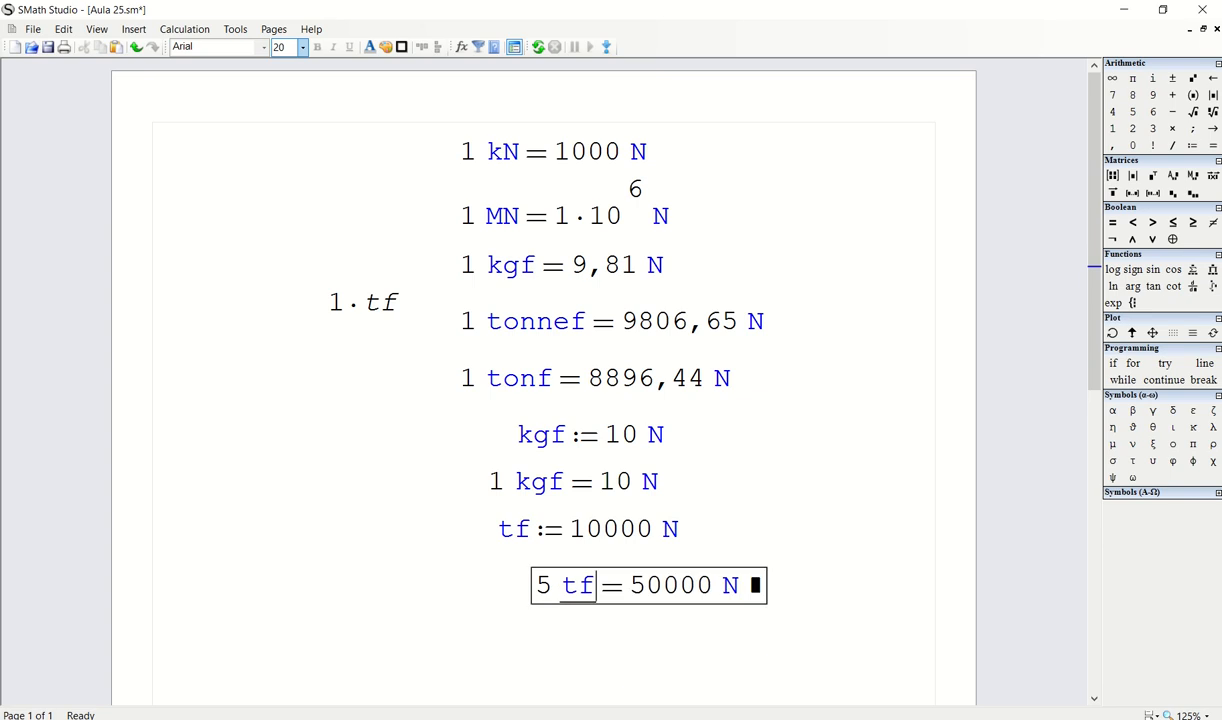
{"action": "left_click", "coordinate": [900, 503]}
{"action": "left_click_drag", "start_coordinate": [825, 559], "coordinate": [656, 577]}
{"action": "left_click", "coordinate": [834, 540]}
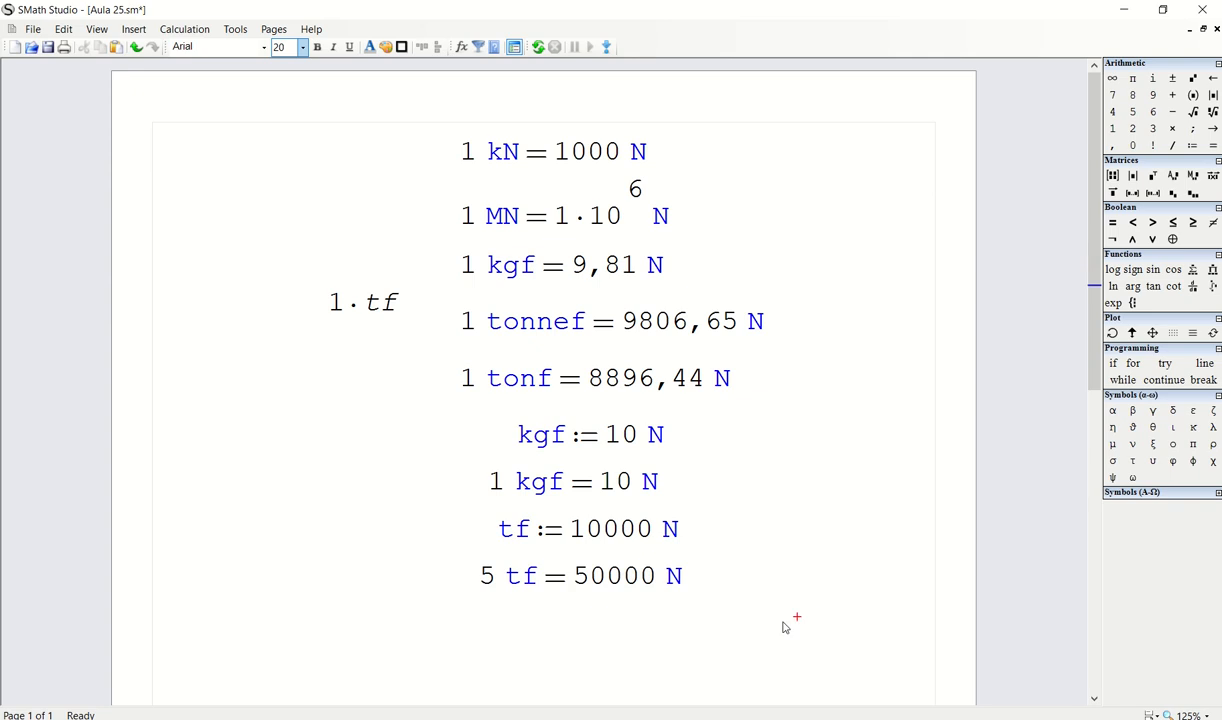
Move all expressions from the MN line downward slightly up, closer to the kN line
{"action": "left_click_drag", "start_coordinate": [797, 616], "coordinate": [447, 205]}
{"action": "left_click_drag", "start_coordinate": [525, 188], "coordinate": [526, 179]}
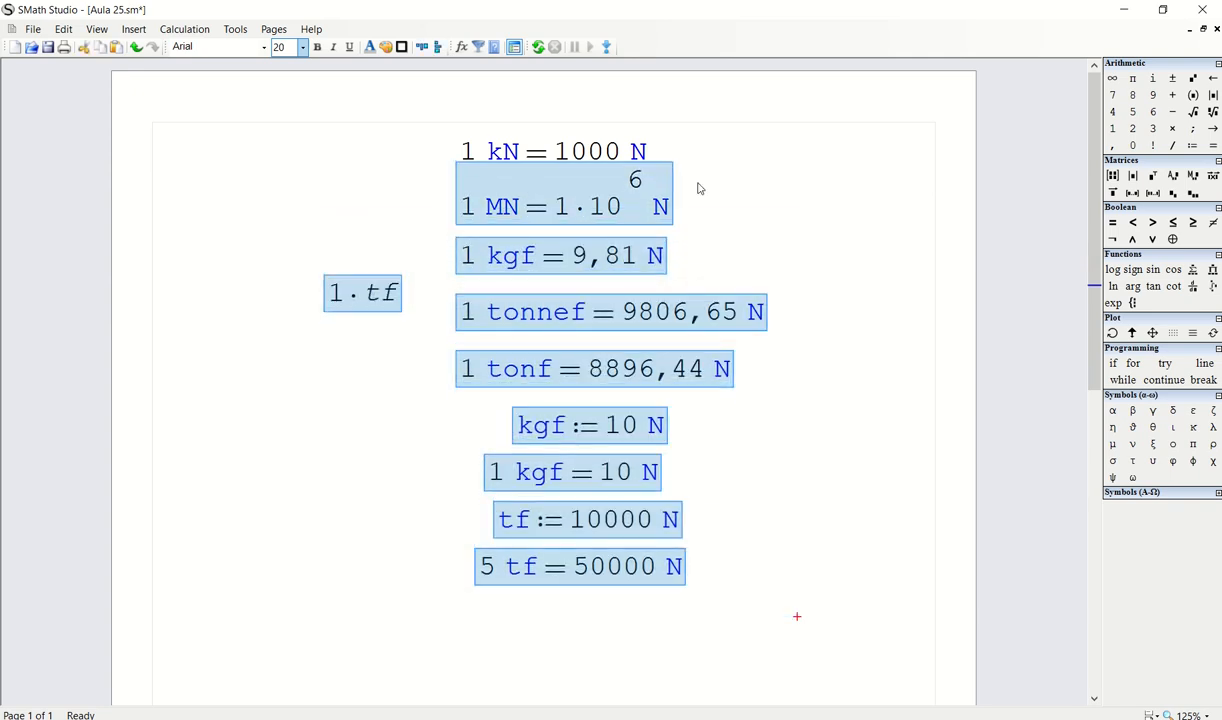
{"action": "left_click", "coordinate": [740, 475]}
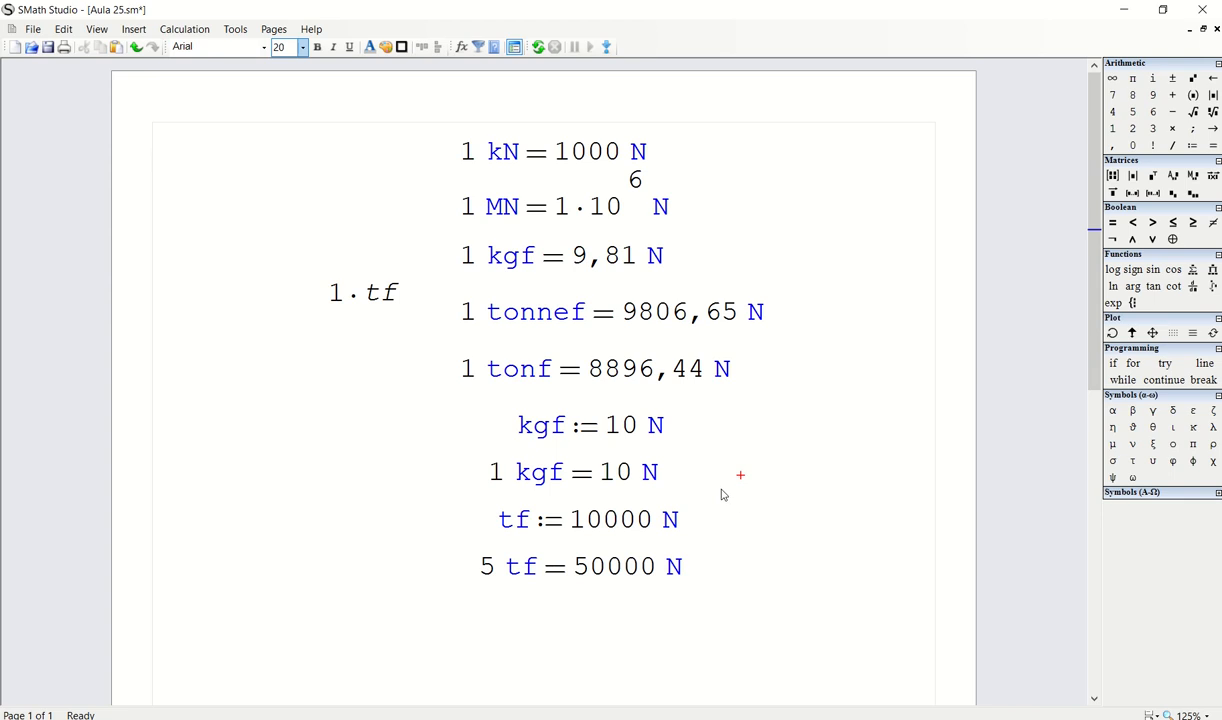
Move the kgf := 10 N definition to the right of the tf := 10000 N definition
{"action": "left_click_drag", "start_coordinate": [723, 489], "coordinate": [614, 494]}
{"action": "left_click", "coordinate": [707, 462]}
{"action": "left_click_drag", "start_coordinate": [731, 428], "coordinate": [808, 516]}
{"action": "left_click_drag", "start_coordinate": [900, 513], "coordinate": [360, 555]}
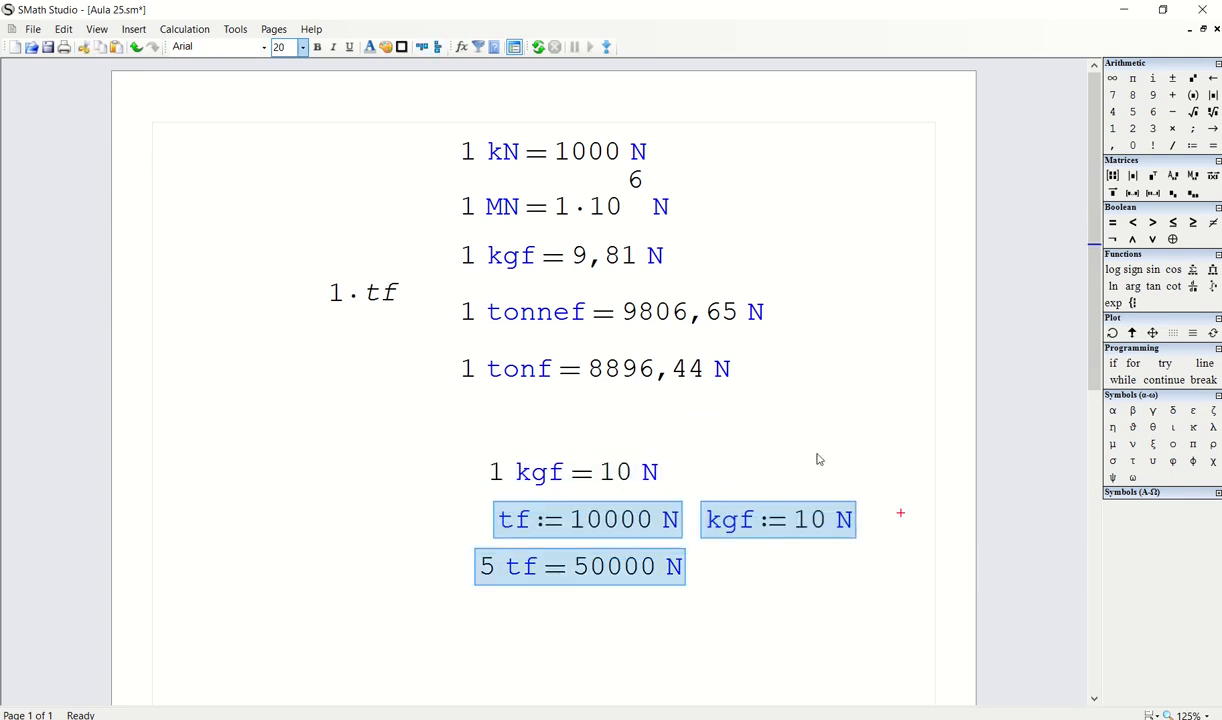
{"action": "left_click", "coordinate": [880, 505]}
{"action": "left_click_drag", "start_coordinate": [880, 505], "coordinate": [595, 537]}
{"action": "left_click", "coordinate": [771, 469]}
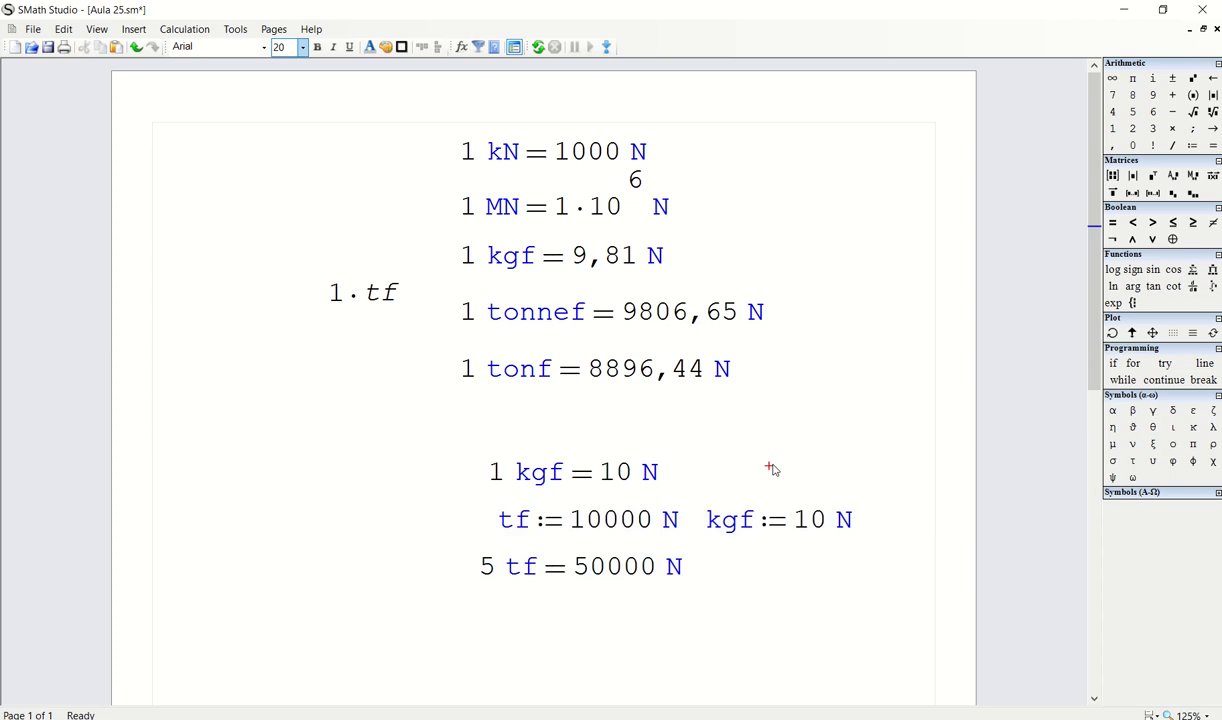
Move the copied 1 kgf line, both unit definitions and the 5 tf line together up beneath the tonf line, shifted left
{"action": "left_click_drag", "start_coordinate": [772, 469], "coordinate": [470, 575]}
{"action": "left_click_drag", "start_coordinate": [680, 522], "coordinate": [651, 456]}
{"action": "left_click", "coordinate": [740, 513]}
Shift the tf and kgf definitions and the 5 tf line slightly left to align with the column's left edge
{"action": "left_click_drag", "start_coordinate": [709, 497], "coordinate": [425, 459]}
{"action": "left_click_drag", "start_coordinate": [560, 500], "coordinate": [579, 500]}
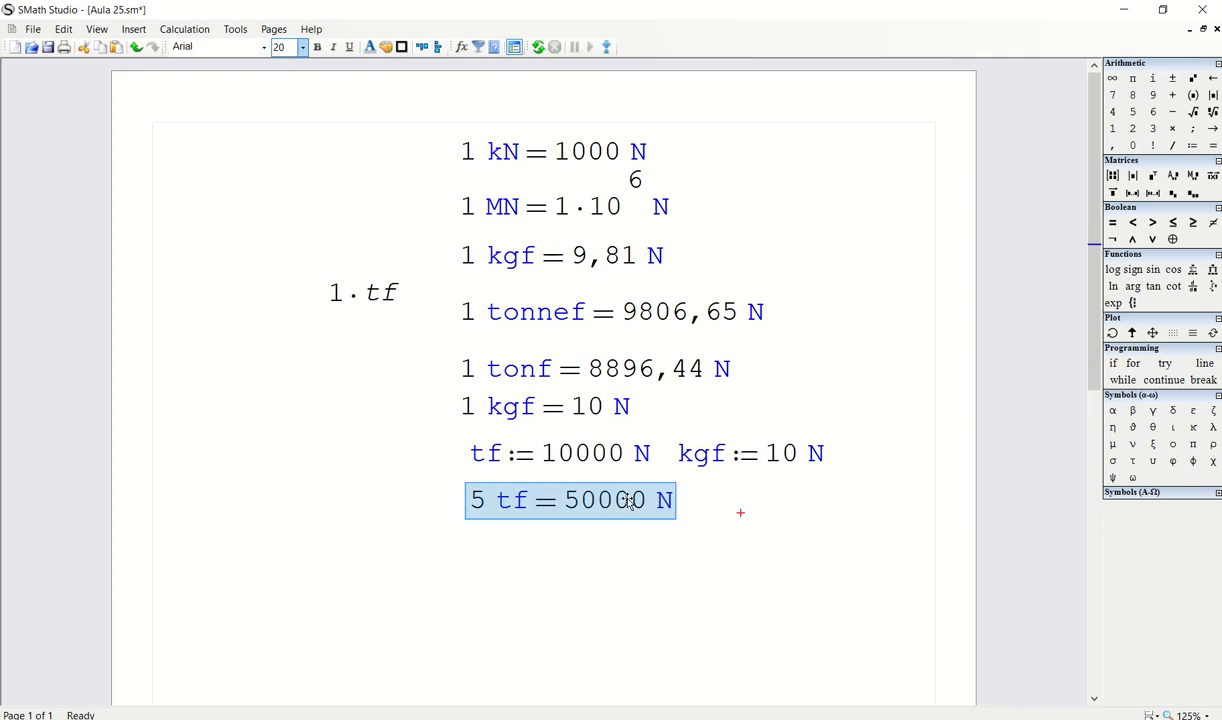
{"action": "left_click_drag", "start_coordinate": [881, 446], "coordinate": [543, 548]}
{"action": "left_click_drag", "start_coordinate": [540, 477], "coordinate": [530, 477]}
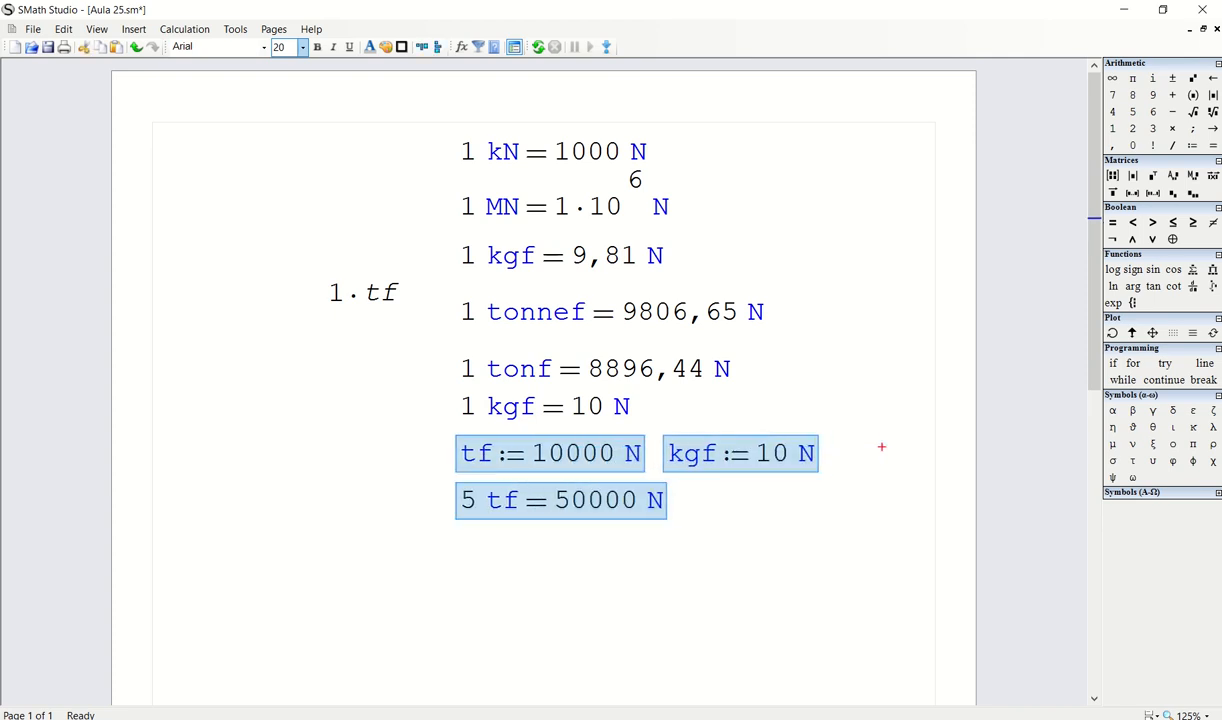
{"action": "left_click", "coordinate": [788, 391]}
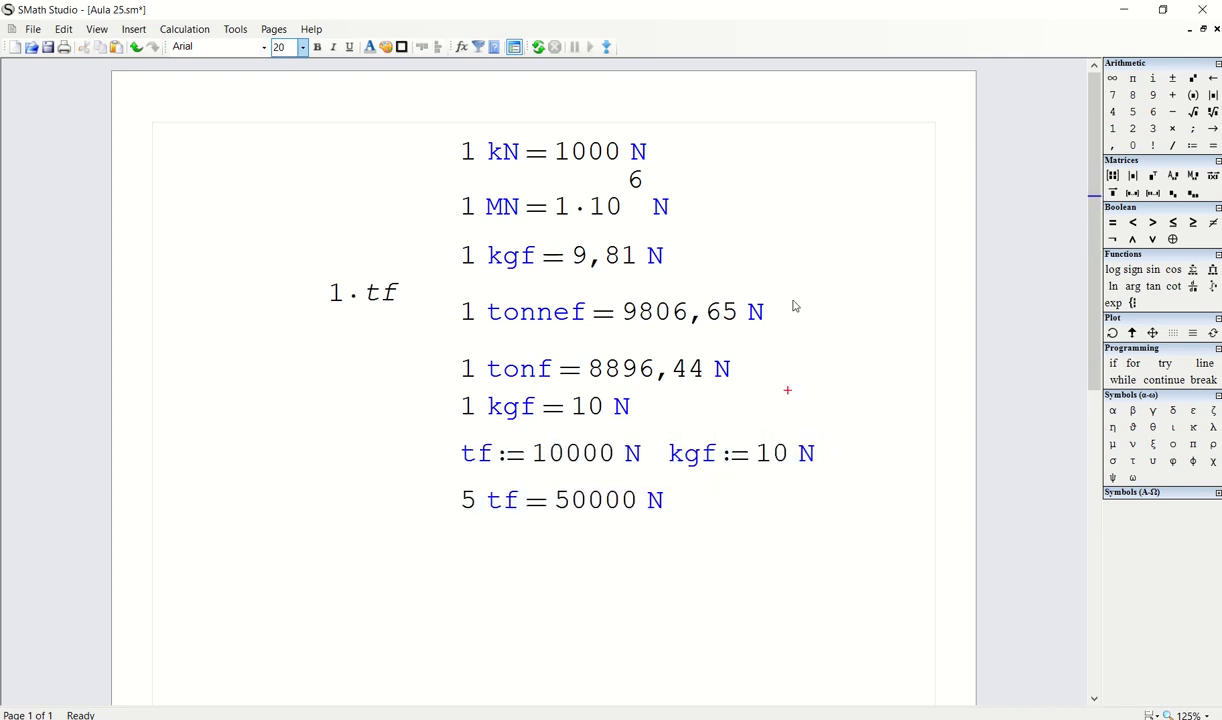
Close up the empty space above the tonf line and above the tonnef line
{"action": "key", "text": "Delete"}
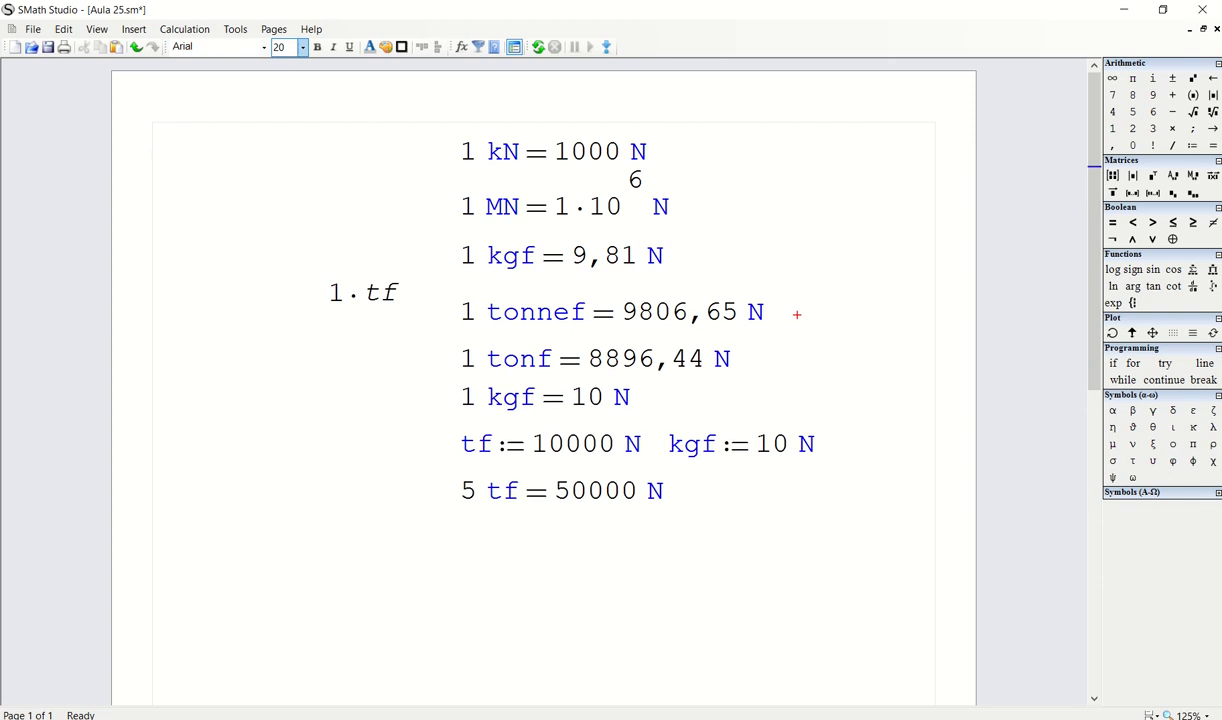
{"action": "left_click", "coordinate": [746, 269]}
{"action": "key", "text": "Delete"}
{"action": "left_click", "coordinate": [769, 209]}
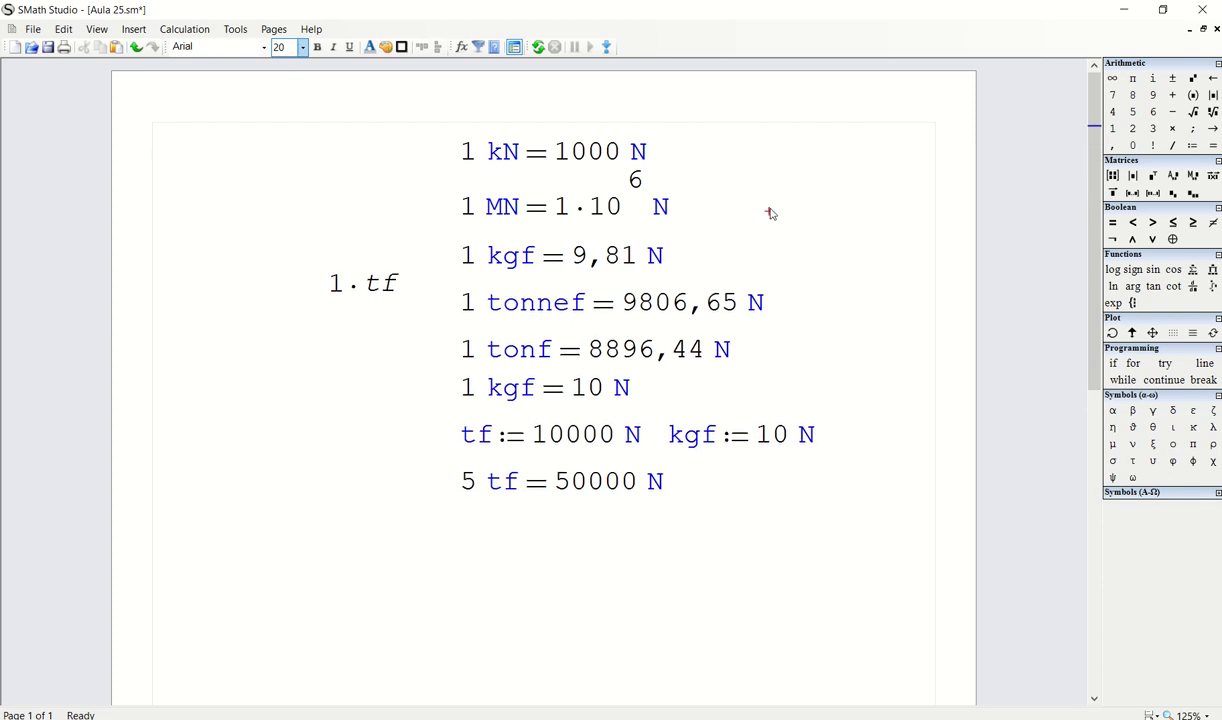
Open the plugin manager and browse the plugins offered in the online gallery
{"action": "left_click", "coordinate": [235, 29]}
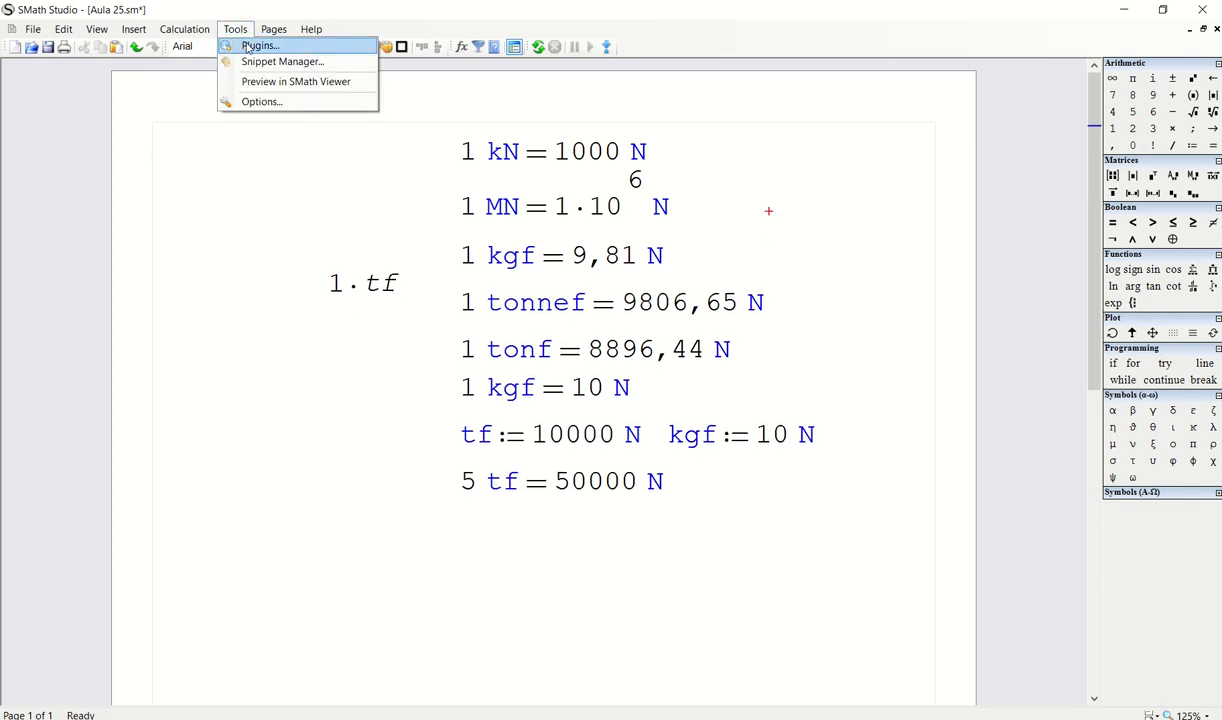
{"action": "left_click", "coordinate": [255, 45]}
{"action": "left_click", "coordinate": [845, 212]}
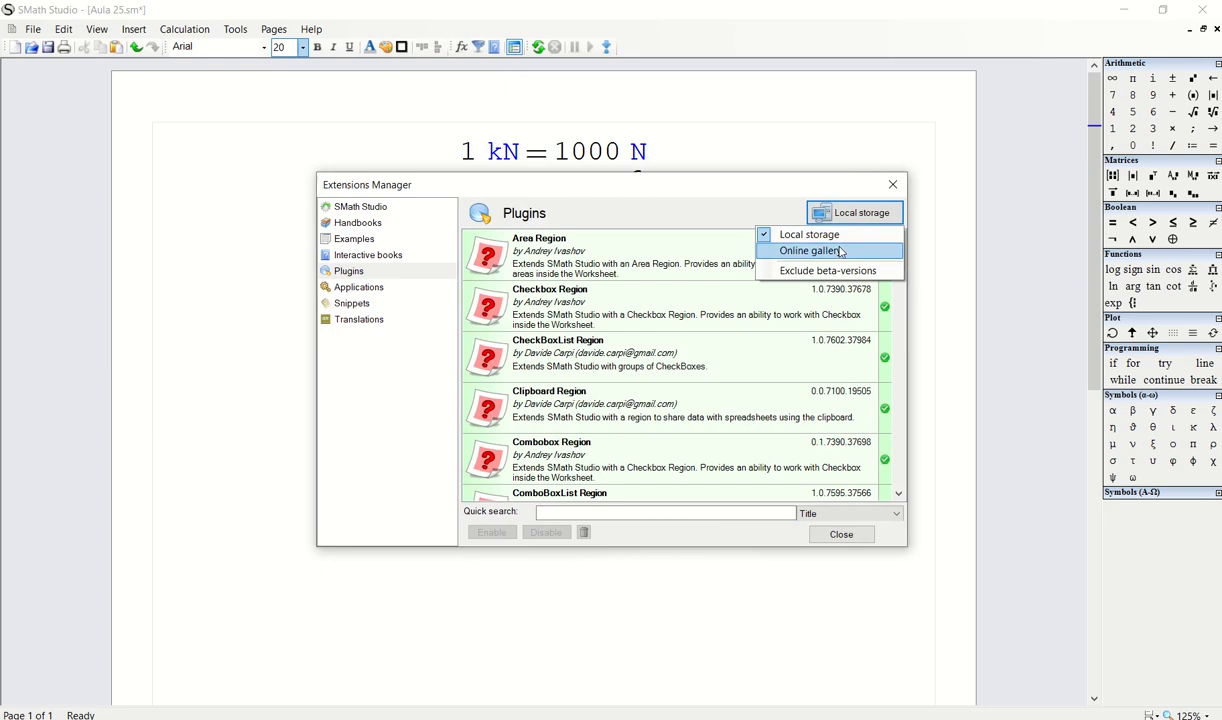
{"action": "left_click", "coordinate": [806, 250]}
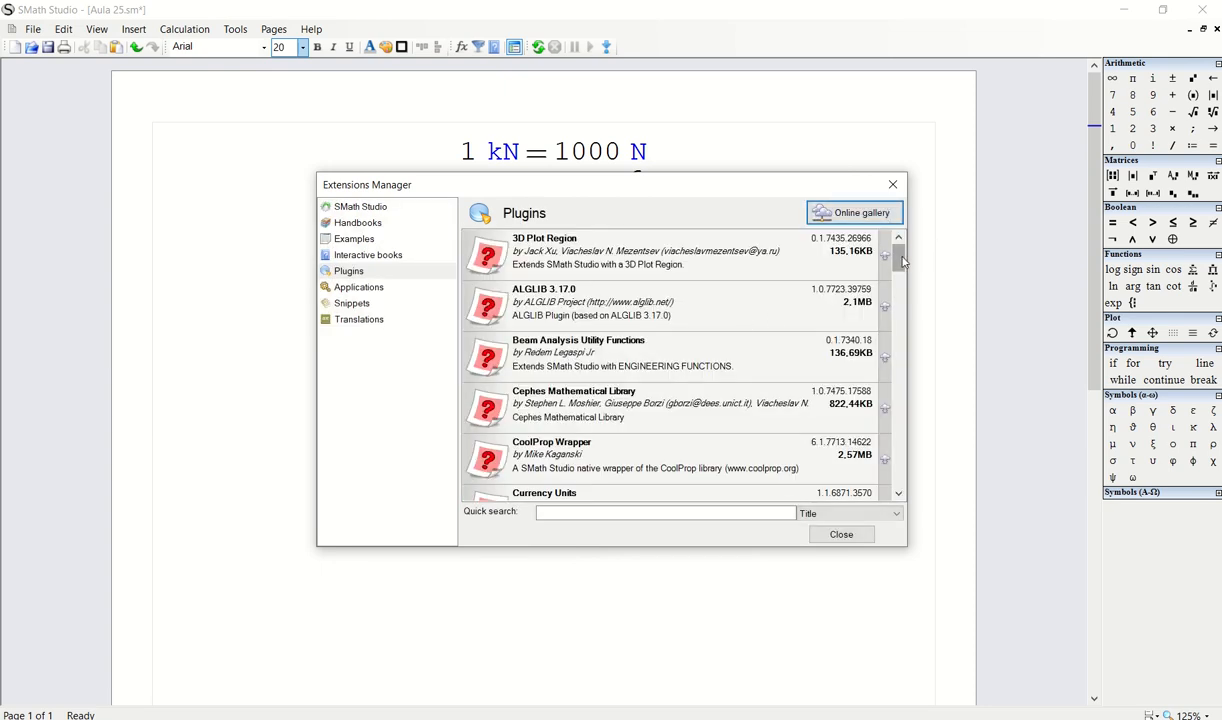
{"action": "mouse_move", "coordinate": [901, 260]}
{"action": "left_mouse_down"}
{"action": "mouse_move", "coordinate": [900, 434]}
{"action": "mouse_move", "coordinate": [899, 245]}
{"action": "left_mouse_up"}
Find the include plugin among the locally stored plugins, check its status, and close the plugin manager
{"action": "left_click", "coordinate": [855, 212]}
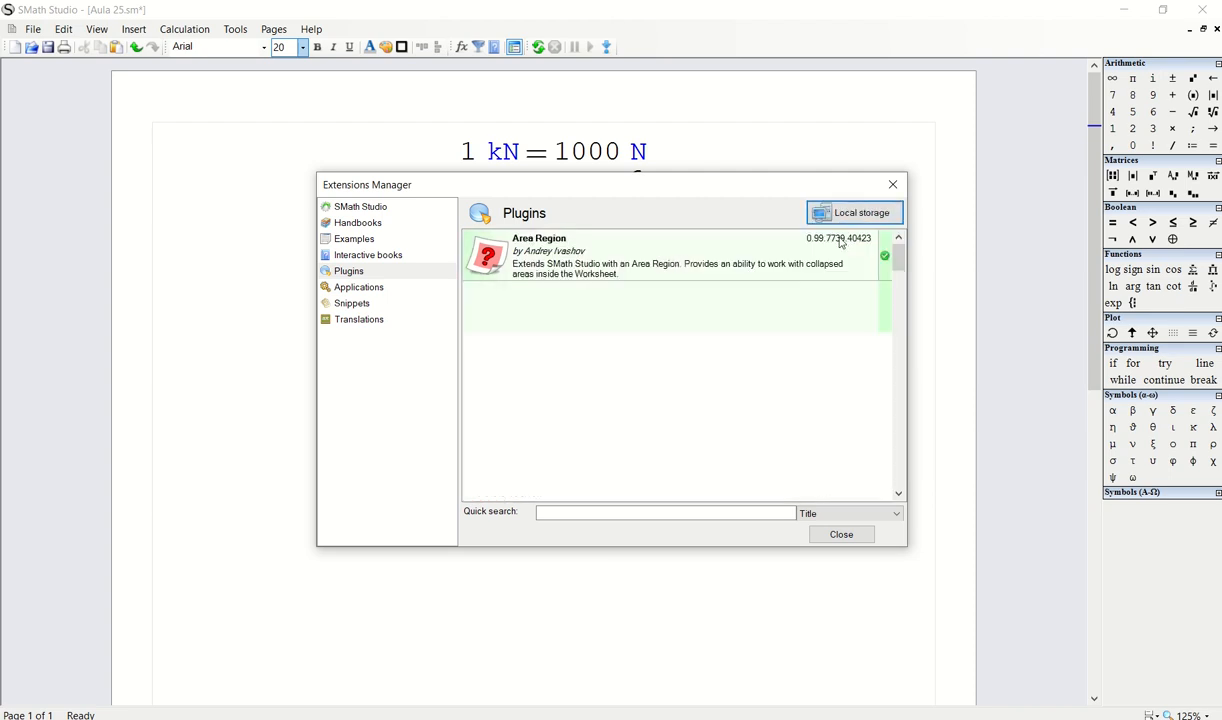
{"action": "left_click_drag", "start_coordinate": [898, 258], "coordinate": [899, 339]}
{"action": "scroll", "coordinate": [700, 380], "scroll_direction": "down", "scroll_amount": 2}
{"action": "left_click", "coordinate": [765, 305]}
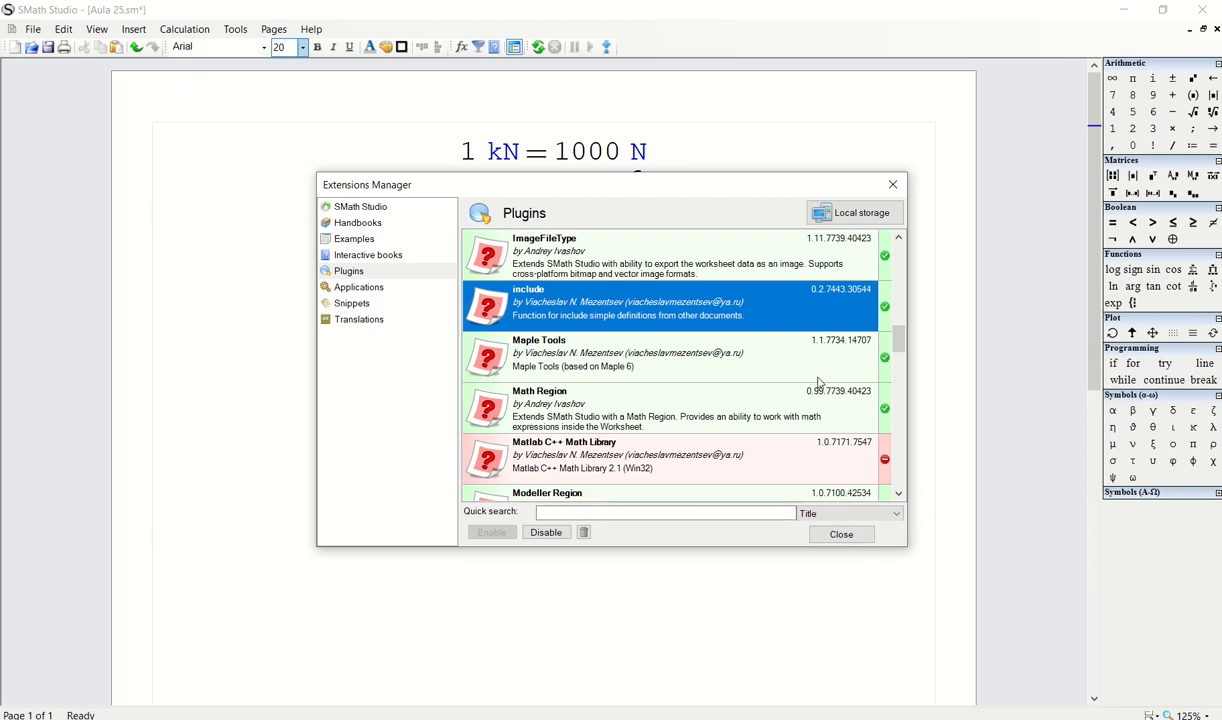
{"action": "left_click", "coordinate": [833, 537]}
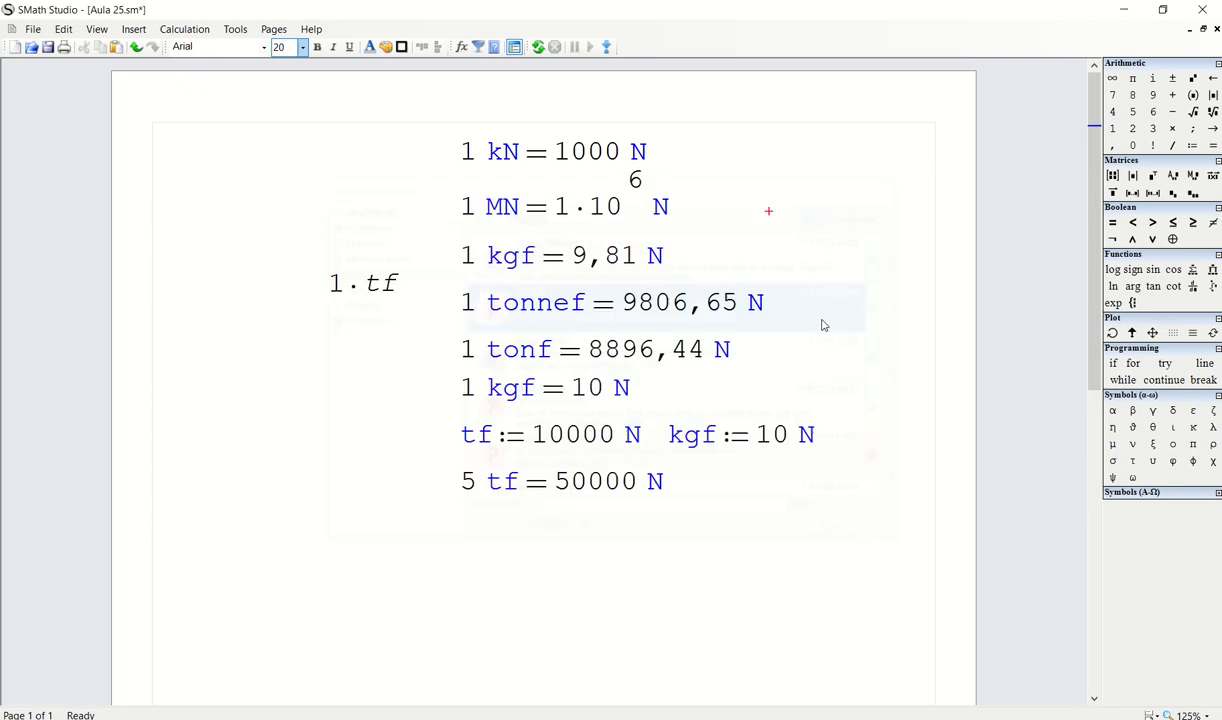
Restore the Aula 25 worksheet to a tall window in the right half of the workspace and zoom it to 105%
{"action": "left_click", "coordinate": [1203, 30]}
{"action": "left_click_drag", "start_coordinate": [248, 78], "coordinate": [861, 85]}
{"action": "left_click_drag", "start_coordinate": [962, 362], "coordinate": [955, 684]}
{"action": "scroll", "coordinate": [826, 677], "scroll_direction": "down", "scroll_amount": 2, "text": "ctrl"}
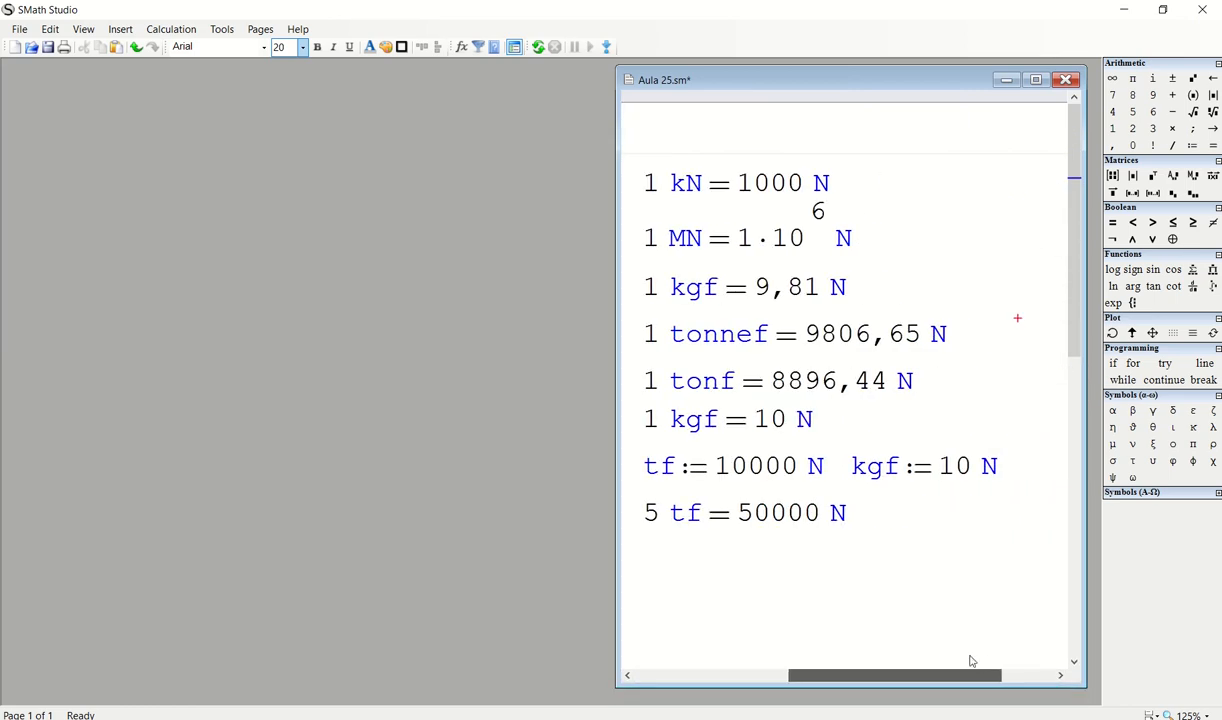
{"action": "left_click_drag", "start_coordinate": [871, 677], "coordinate": [821, 657]}
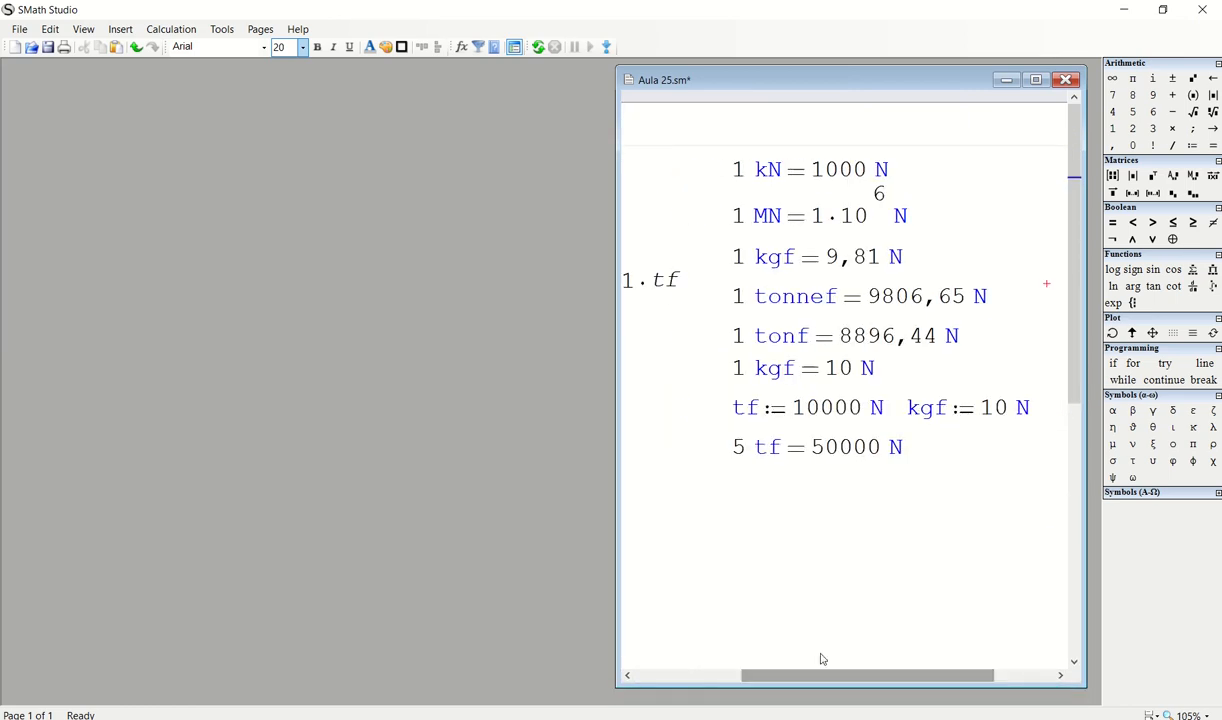
{"action": "left_click", "coordinate": [800, 537]}
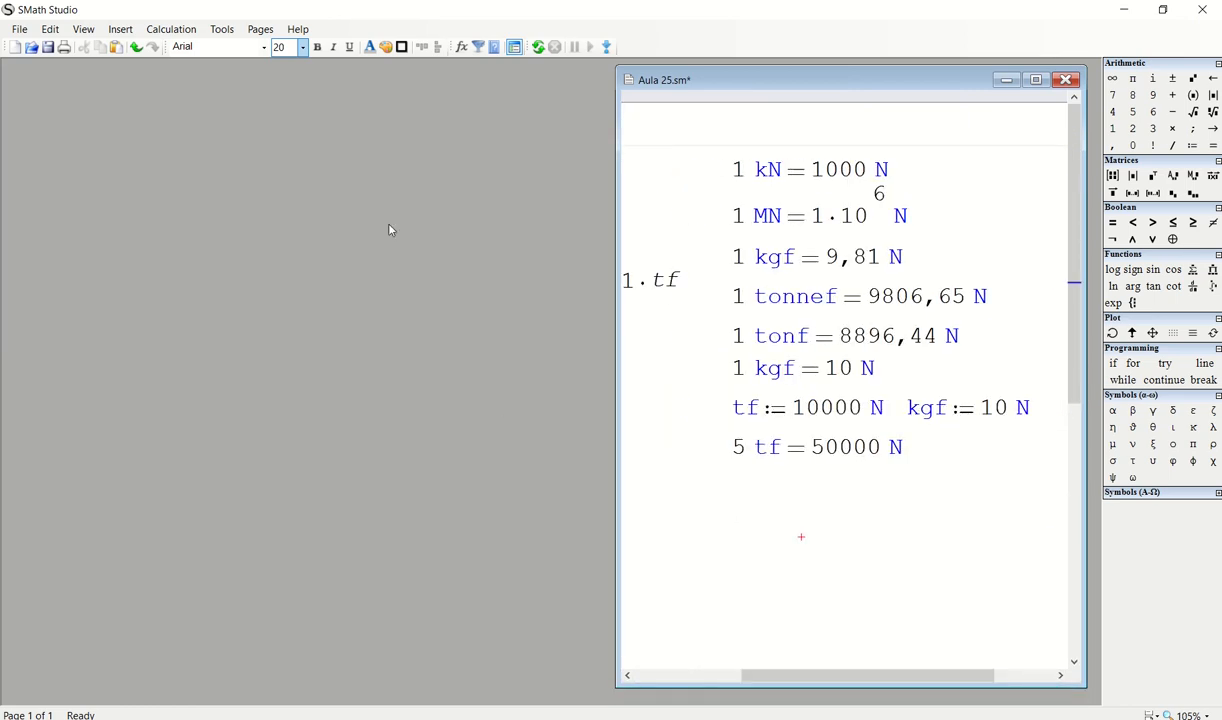
Create a new worksheet in the left half of the workspace and save it over the existing Definições file in the Aula 25 folder
{"action": "left_click", "coordinate": [14, 47]}
{"action": "mouse_move", "coordinate": [290, 96]}
{"action": "left_mouse_down"}
{"action": "mouse_move", "coordinate": [241, 90]}
{"action": "mouse_move", "coordinate": [272, 81]}
{"action": "left_mouse_up"}
{"action": "left_click", "coordinate": [48, 47]}
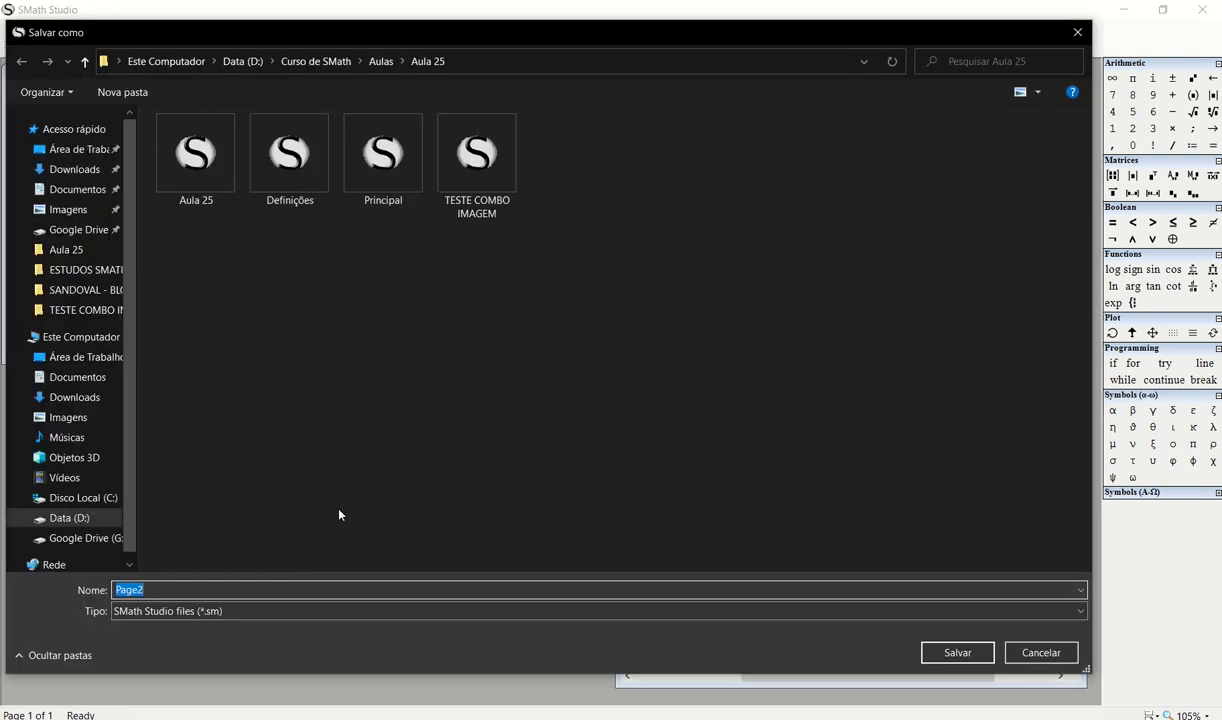
{"action": "left_click", "coordinate": [262, 156]}
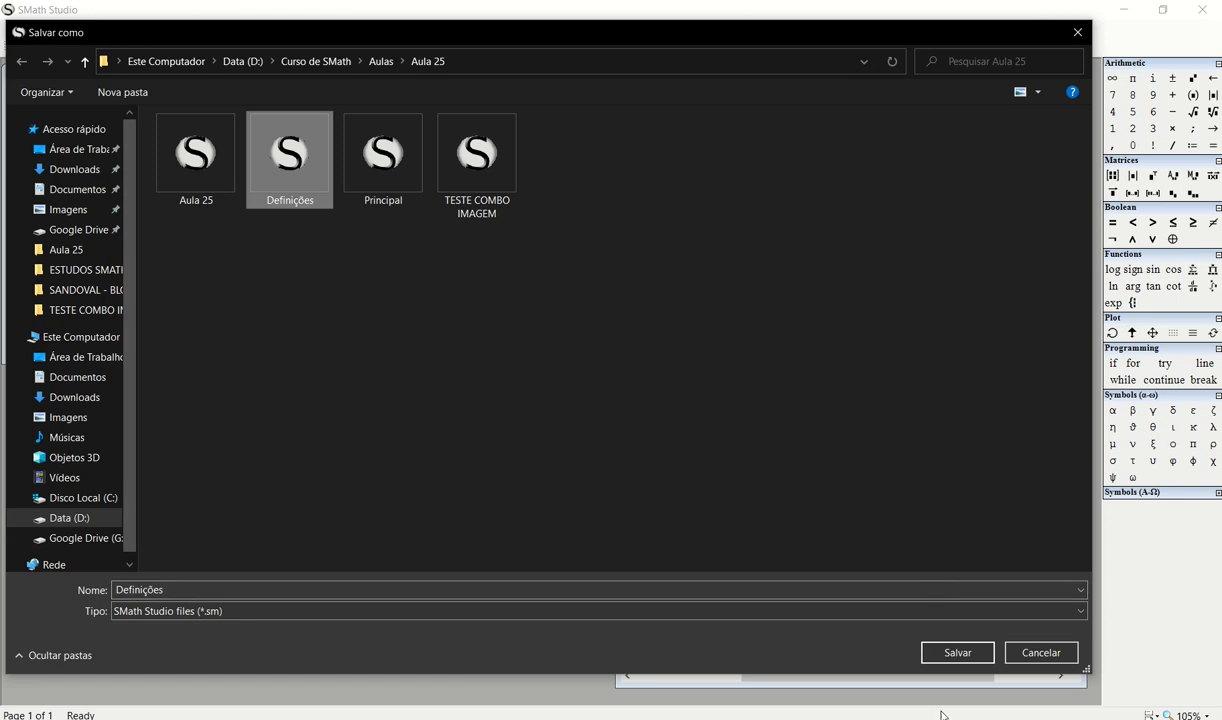
{"action": "left_click", "coordinate": [953, 652]}
{"action": "left_click", "coordinate": [657, 376]}
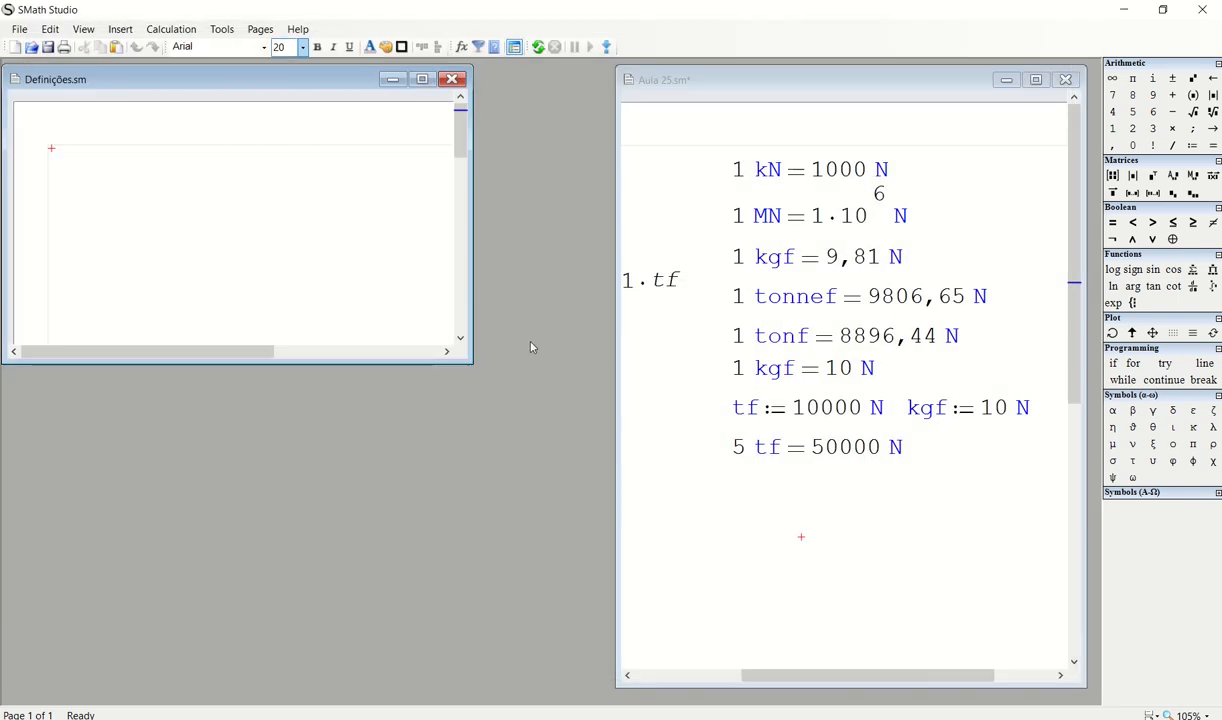
{"action": "left_click_drag", "start_coordinate": [468, 364], "coordinate": [597, 650]}
Move the tf and kgf definitions from Aula 25 to the start of the Definições worksheet and save that file
{"action": "left_click", "coordinate": [880, 513]}
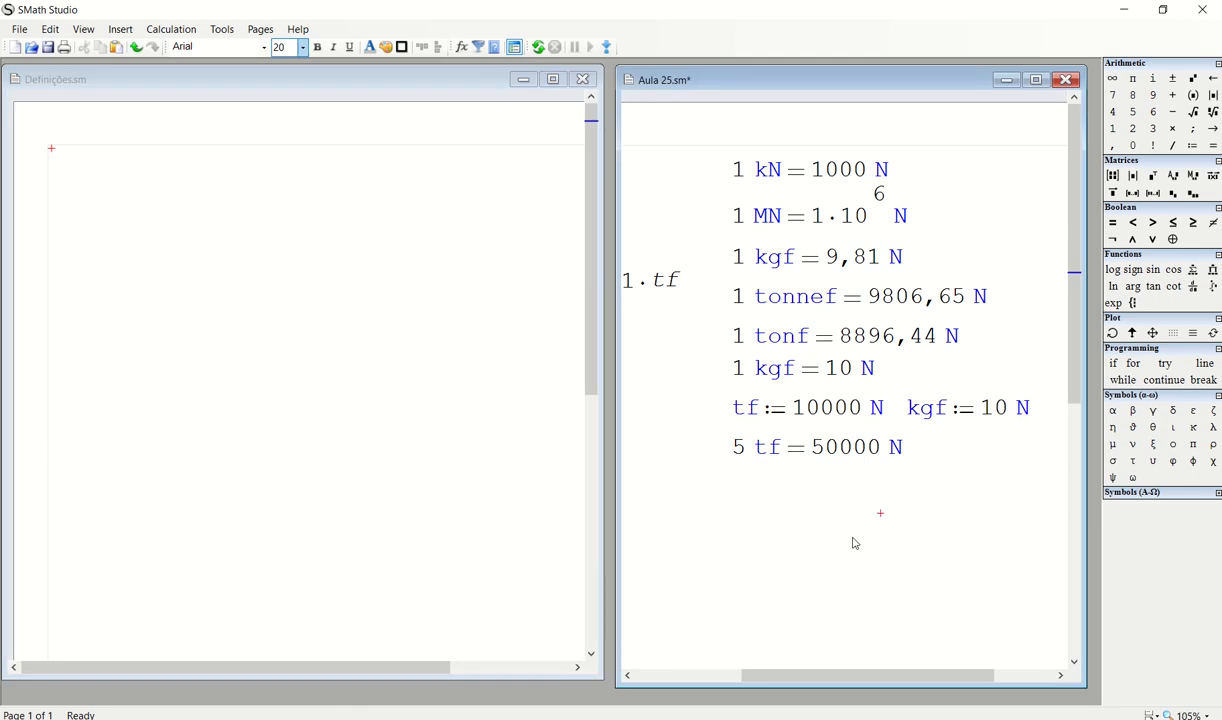
{"action": "left_click_drag", "start_coordinate": [1047, 410], "coordinate": [725, 422]}
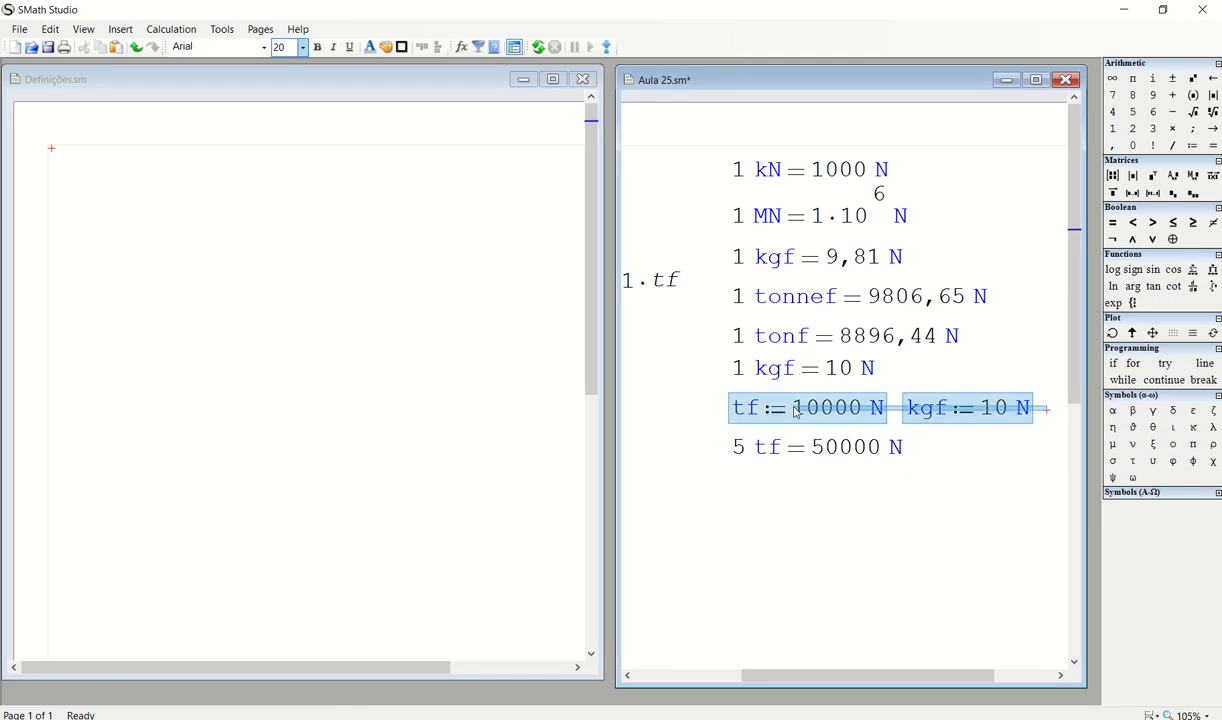
{"action": "key", "text": "ctrl+x"}
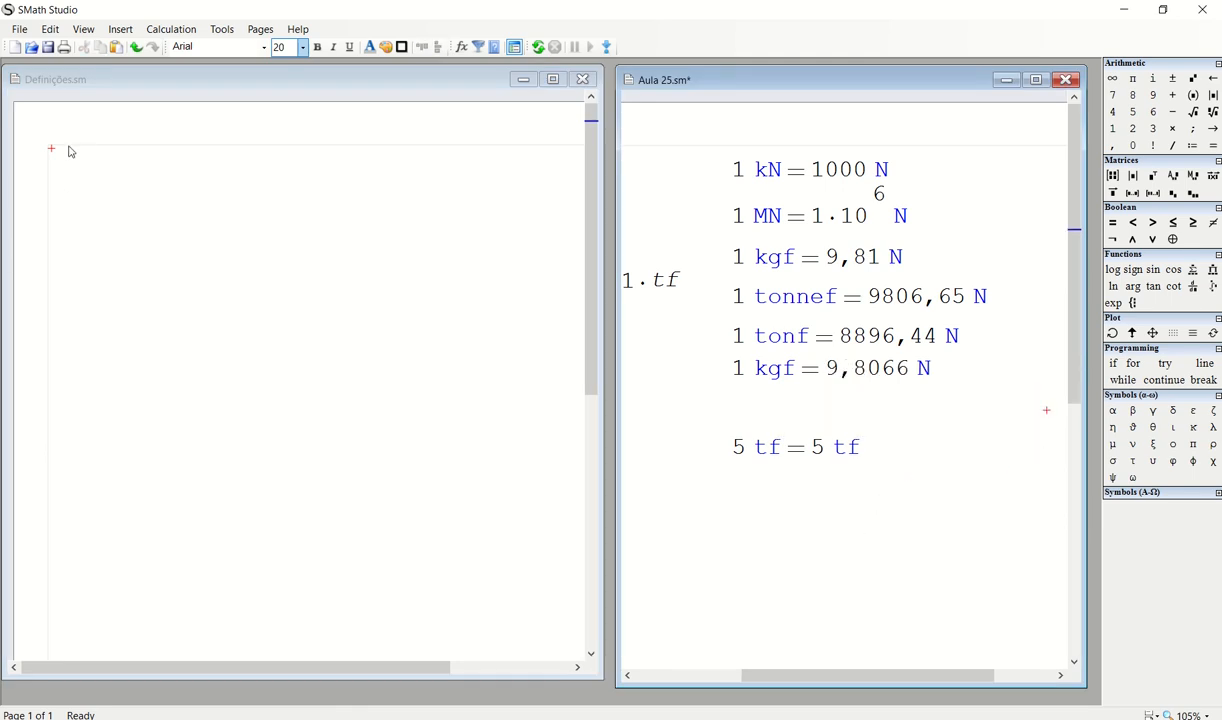
{"action": "left_click", "coordinate": [55, 155]}
{"action": "key", "text": "ctrl+v"}
{"action": "left_click", "coordinate": [305, 322]}
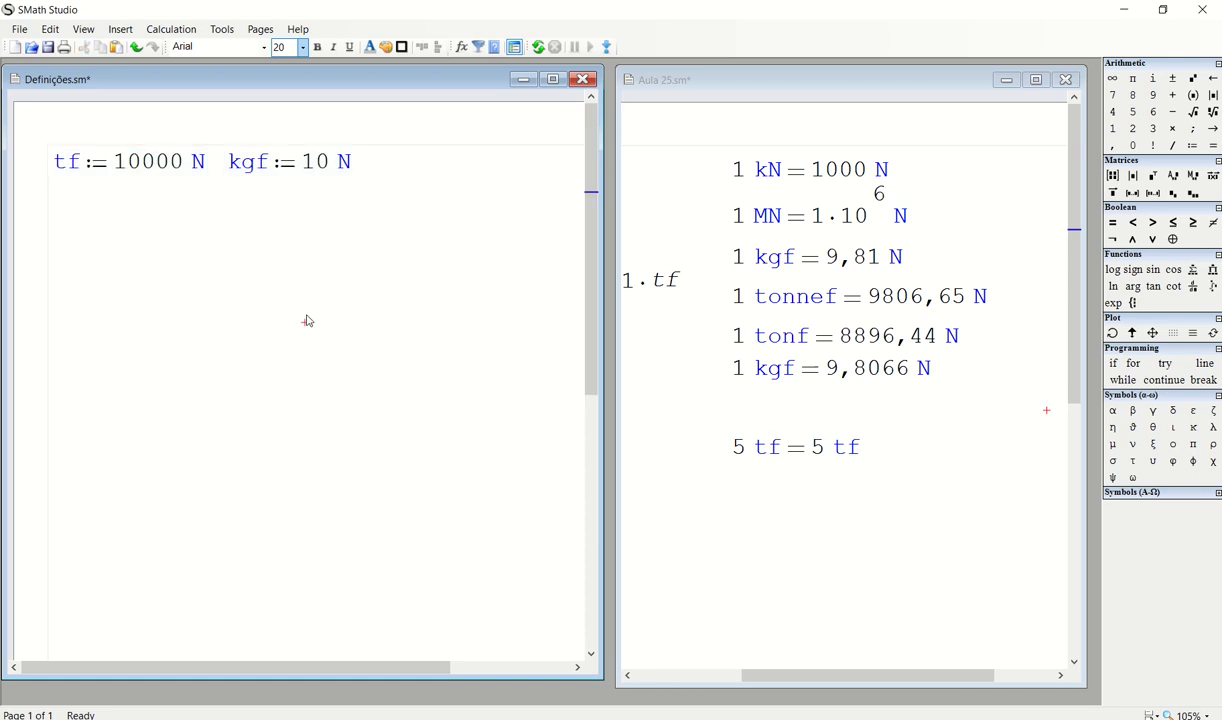
{"action": "left_click", "coordinate": [169, 291]}
Move the 5 tf line in Aula 25 up, closer to the lower 1 kgf line
{"action": "left_click", "coordinate": [959, 481]}
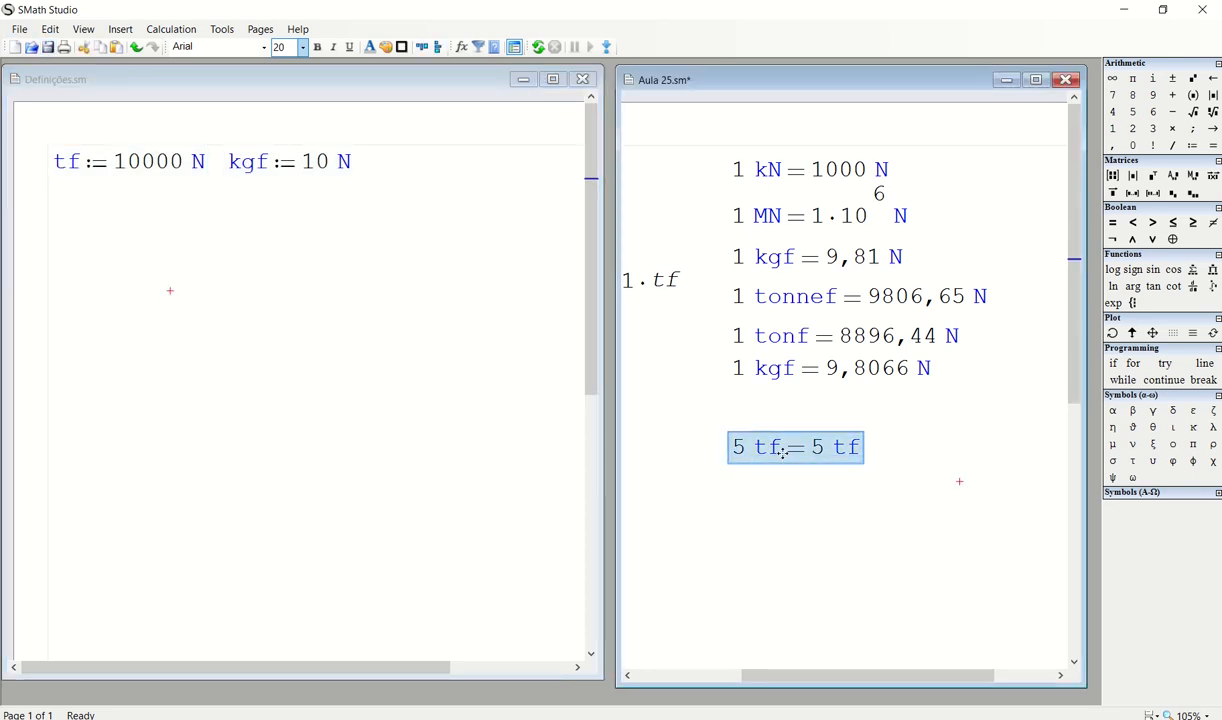
{"action": "left_click_drag", "start_coordinate": [783, 451], "coordinate": [783, 419]}
{"action": "left_click", "coordinate": [848, 529]}
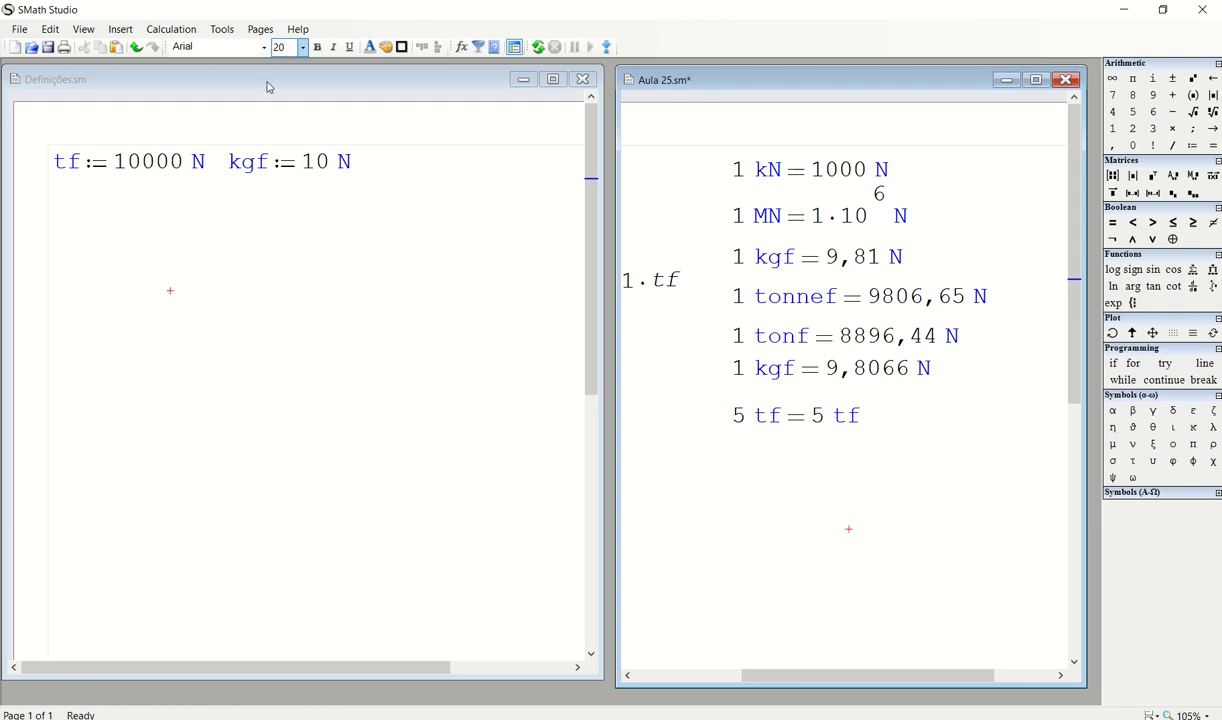
Clear the result of the 5 tf line and evaluate the expression again
{"action": "left_click", "coordinate": [864, 457]}
{"action": "left_click_drag", "start_coordinate": [815, 412], "coordinate": [846, 420]}
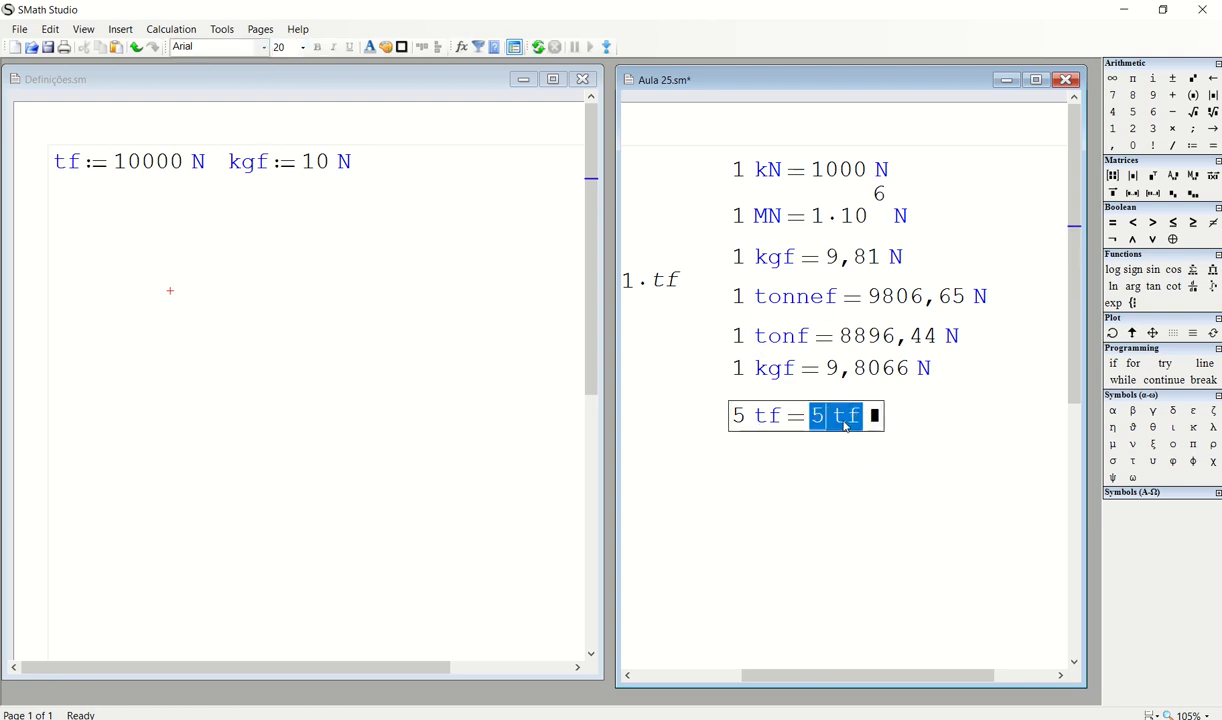
{"action": "key", "text": "Delete"}
{"action": "key", "text": "BackSpace"}
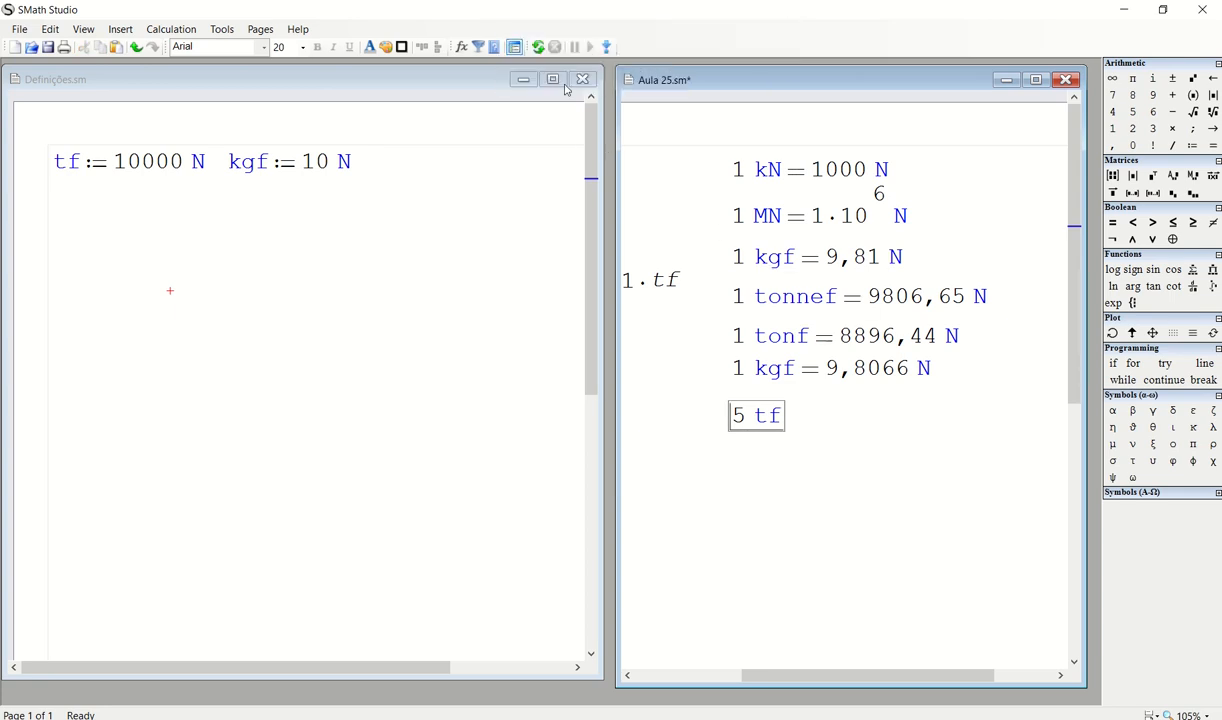
{"action": "left_click", "coordinate": [767, 416]}
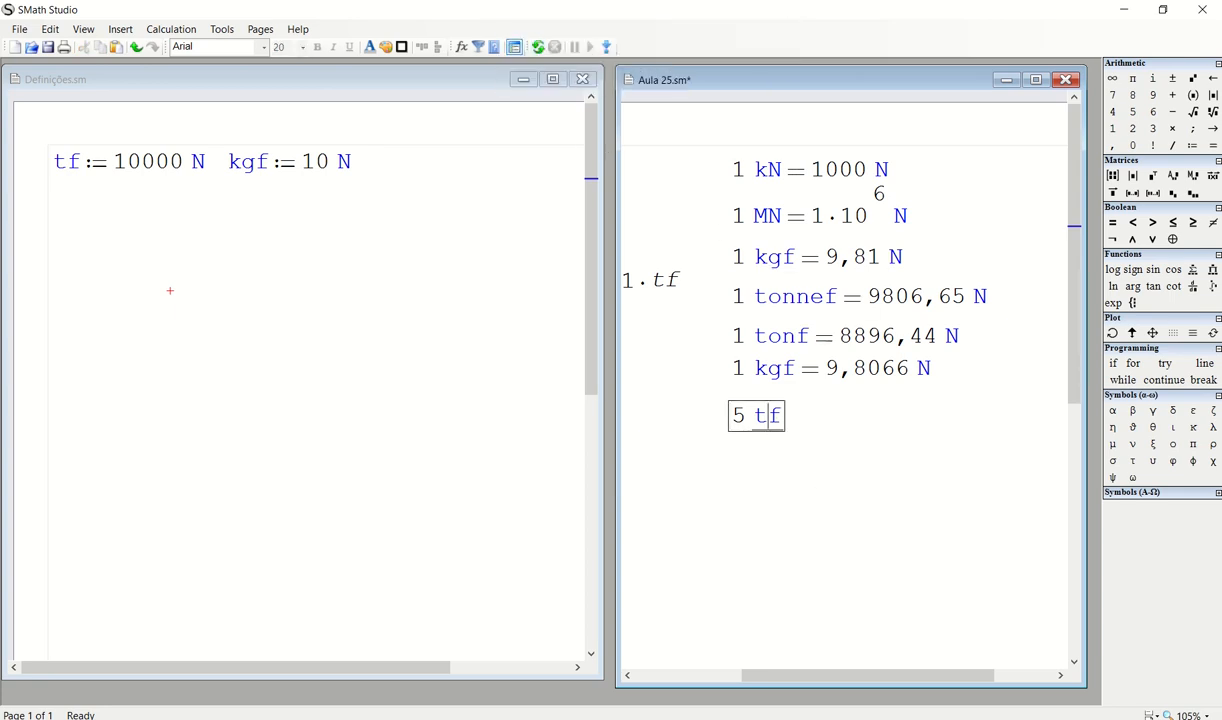
{"action": "type", "text": "= 5 tf"}
{"action": "left_click", "coordinate": [849, 465]}
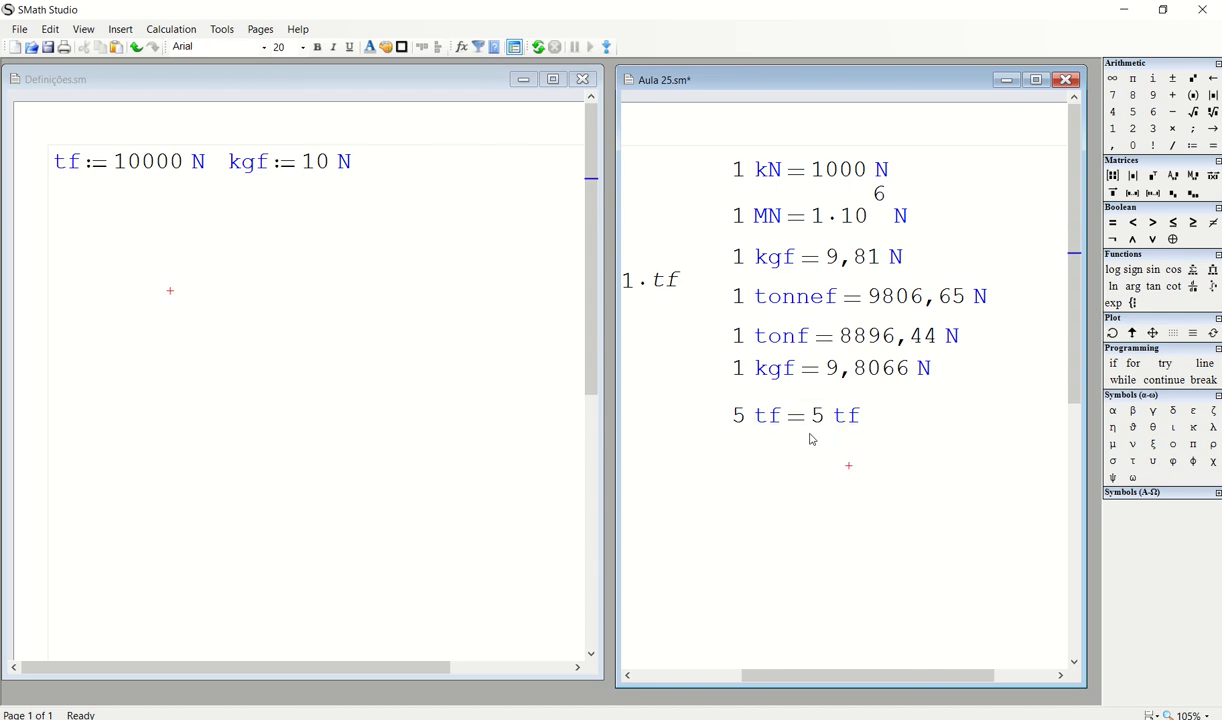
Delete the stray 1·tf expression and move the 5 tf line up directly beneath the 1 kgf line
{"action": "left_click_drag", "start_coordinate": [683, 307], "coordinate": [641, 268]}
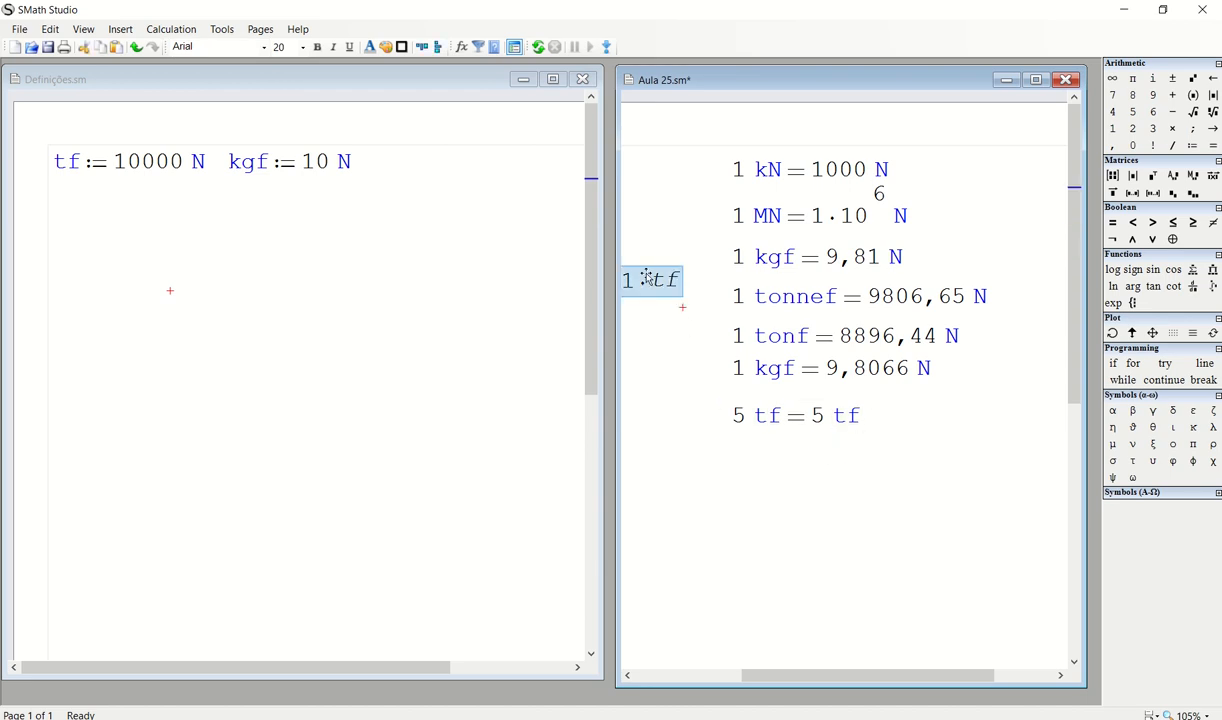
{"action": "key", "text": "Delete"}
{"action": "left_click", "coordinate": [802, 425]}
{"action": "left_click_drag", "start_coordinate": [801, 466], "coordinate": [783, 417]}
{"action": "left_click_drag", "start_coordinate": [783, 418], "coordinate": [782, 402]}
Insert include("Definições.sm") in Aula 25 and place it just beneath the 5 tf line, shifted left
{"action": "left_click", "coordinate": [691, 465]}
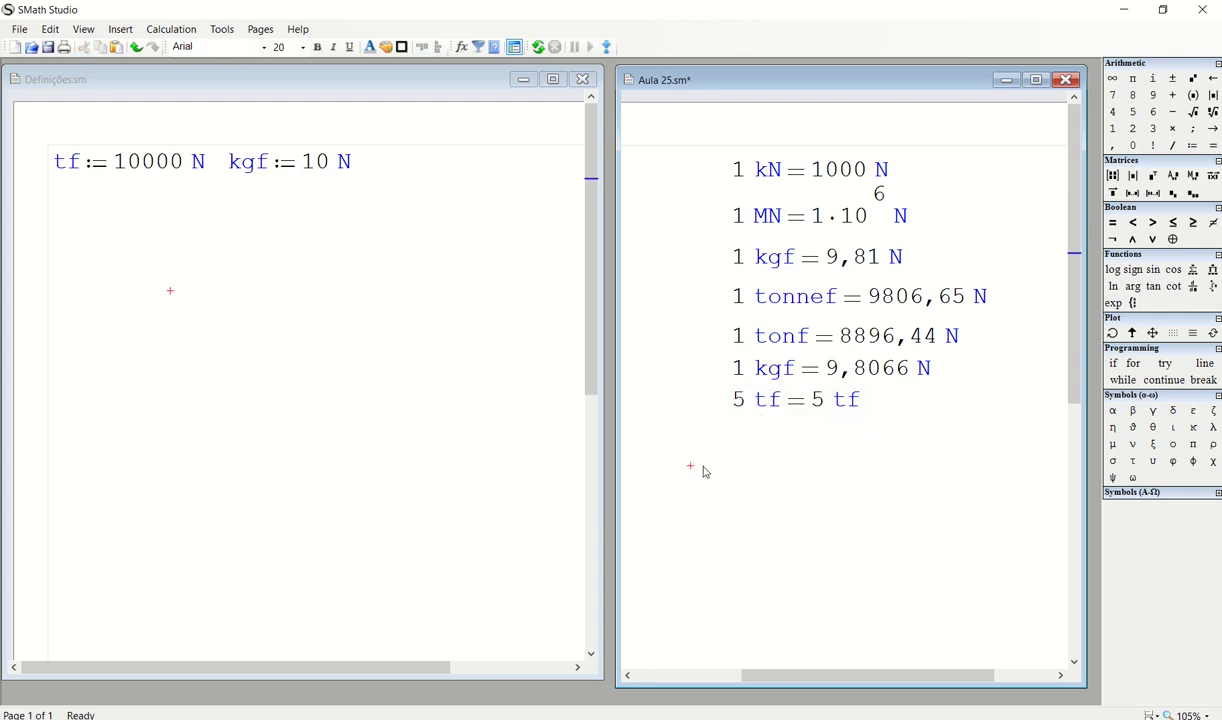
{"action": "type", "text": "inclue"}
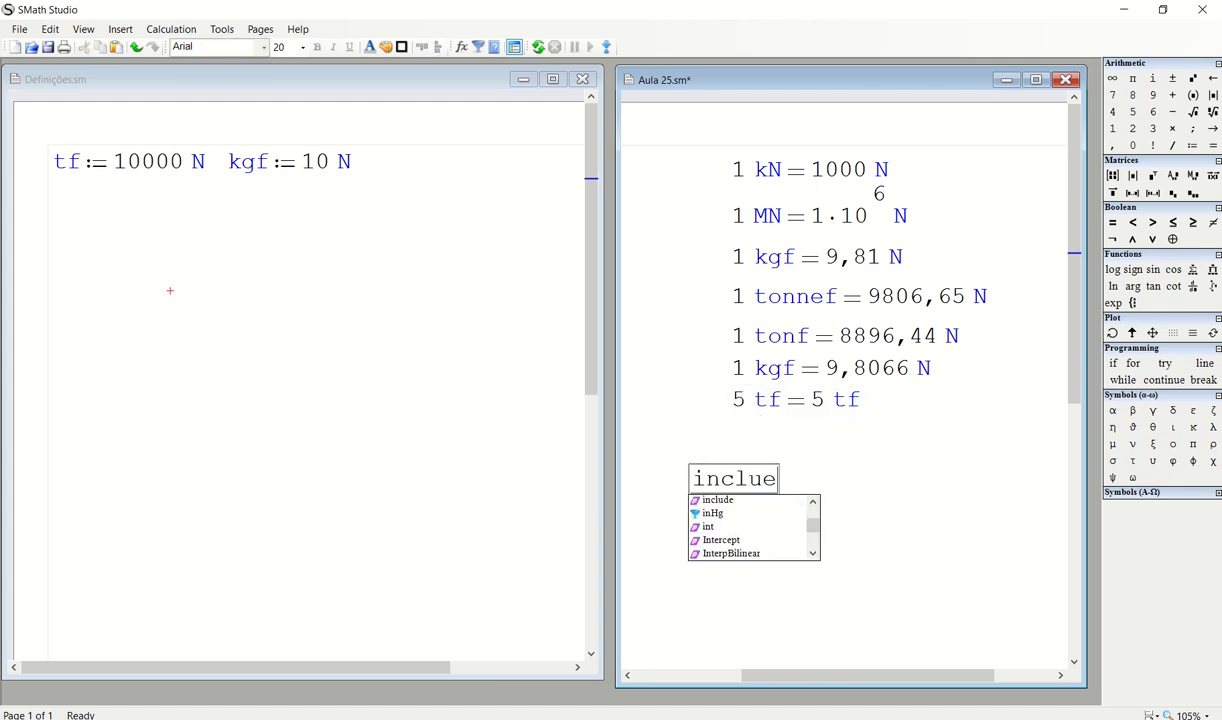
{"action": "key", "text": "BackSpace"}
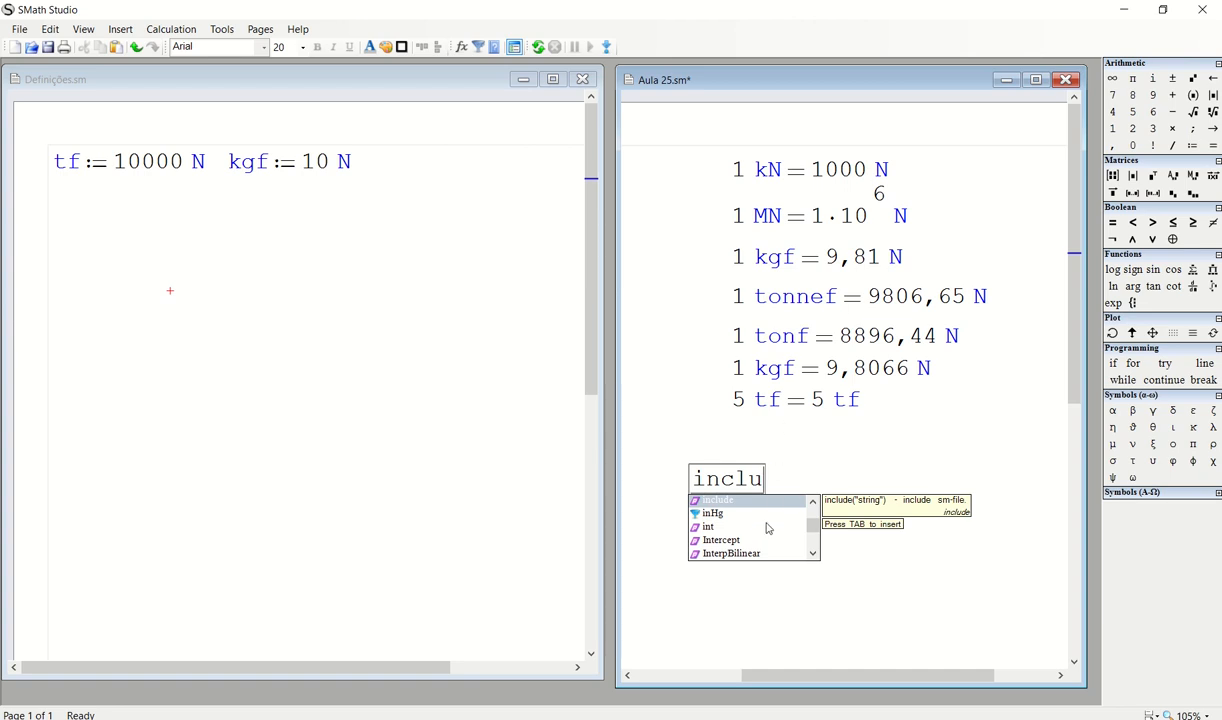
{"action": "double_click", "coordinate": [730, 501]}
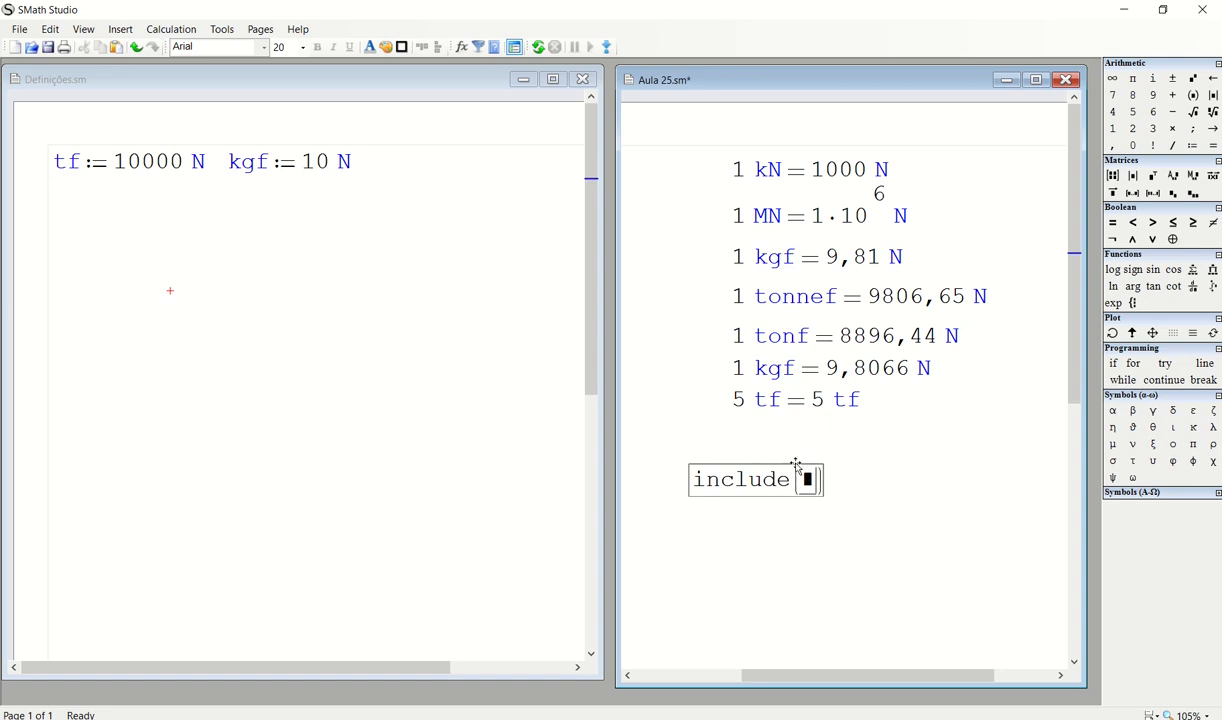
{"action": "type", "text": "\""}
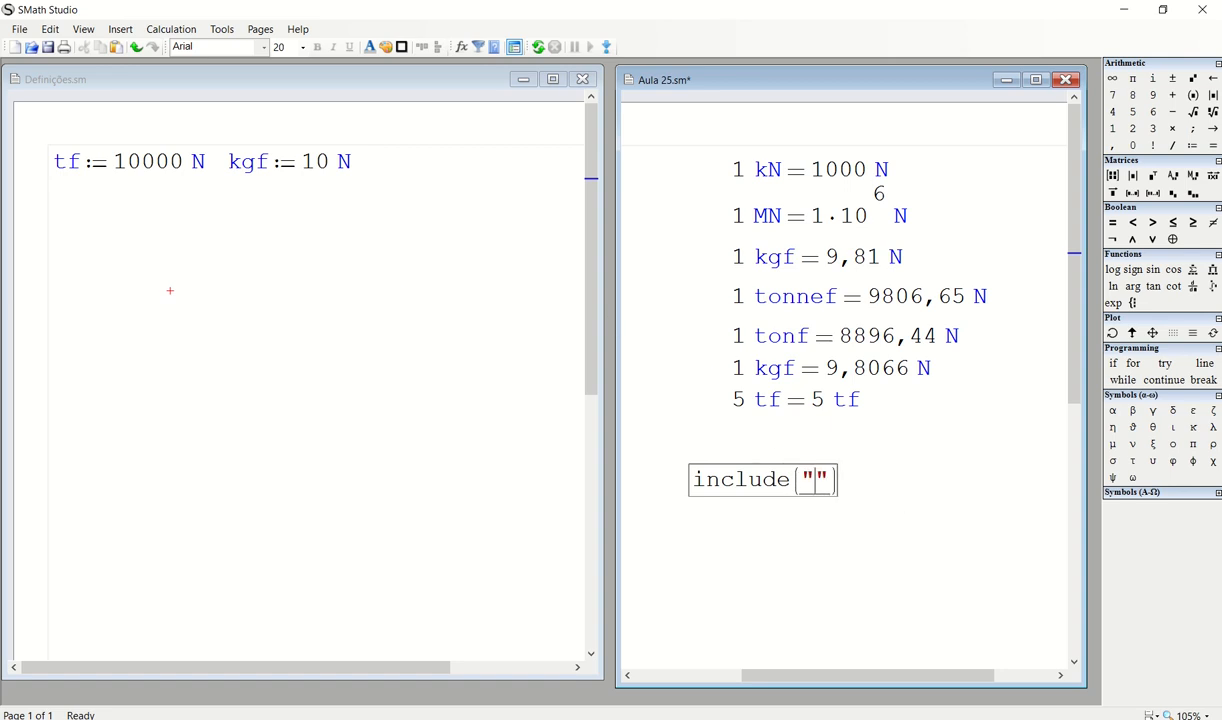
{"action": "type", "text": "Definições"}
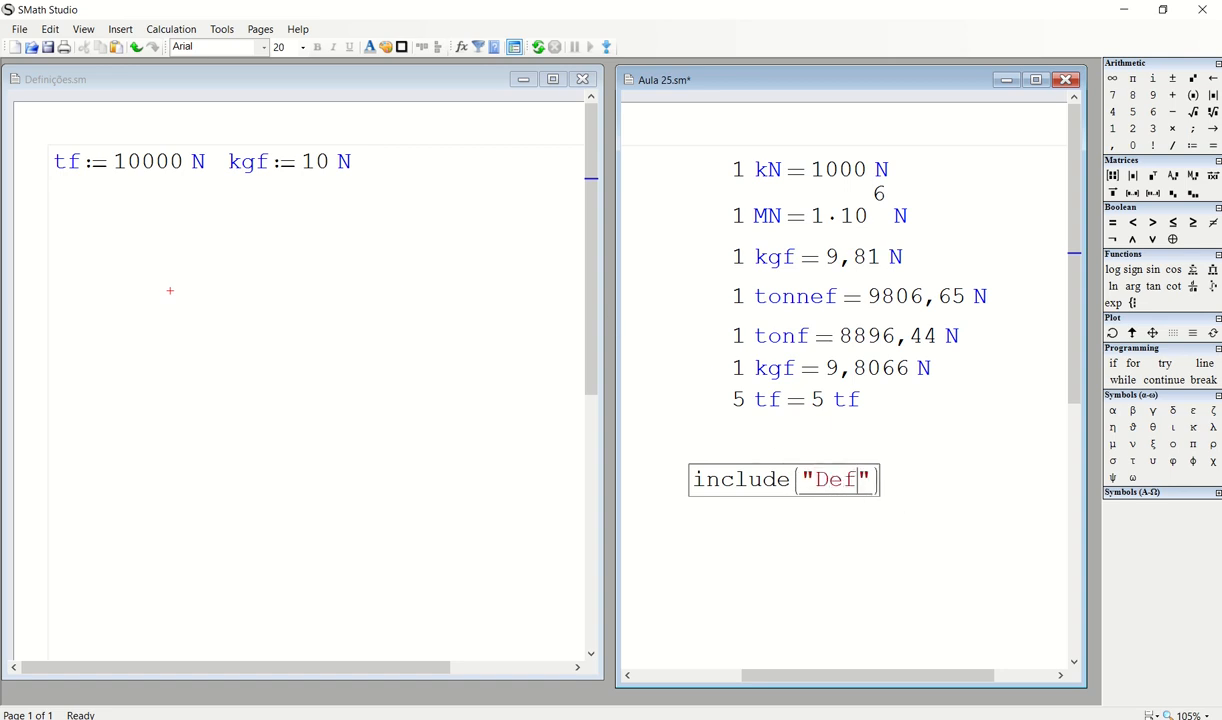
{"action": "type", "text": ".sm"}
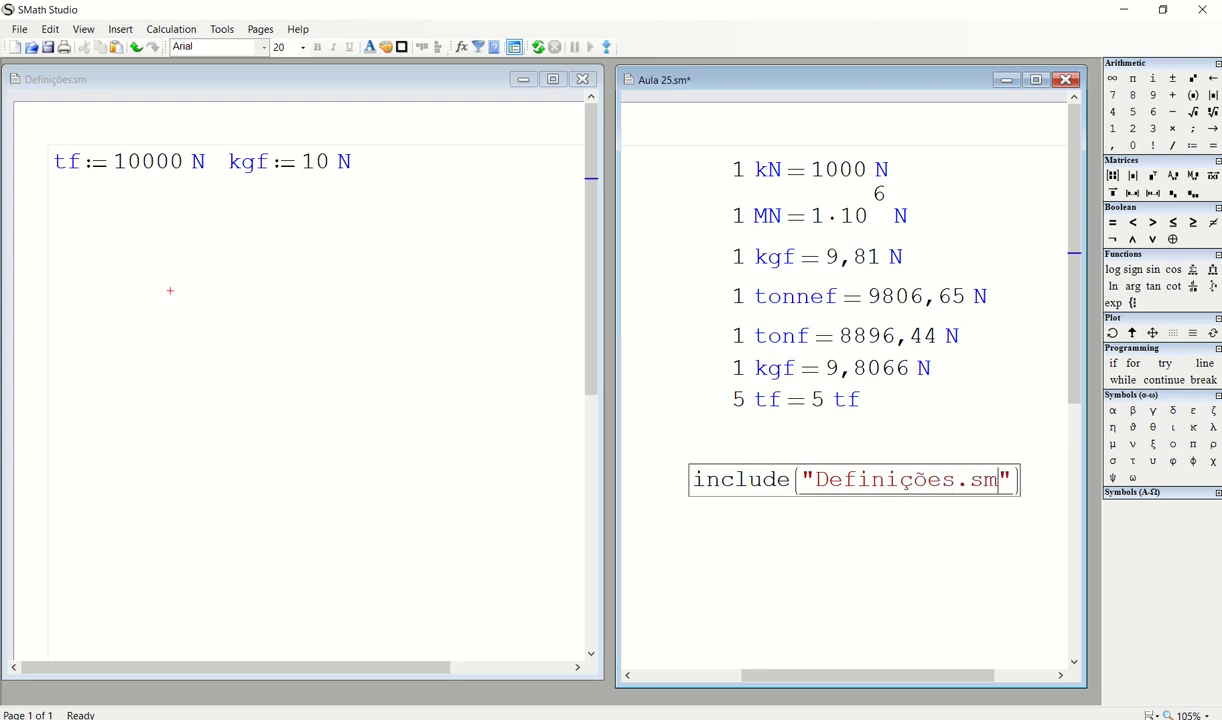
{"action": "left_click_drag", "start_coordinate": [868, 463], "coordinate": [812, 431]}
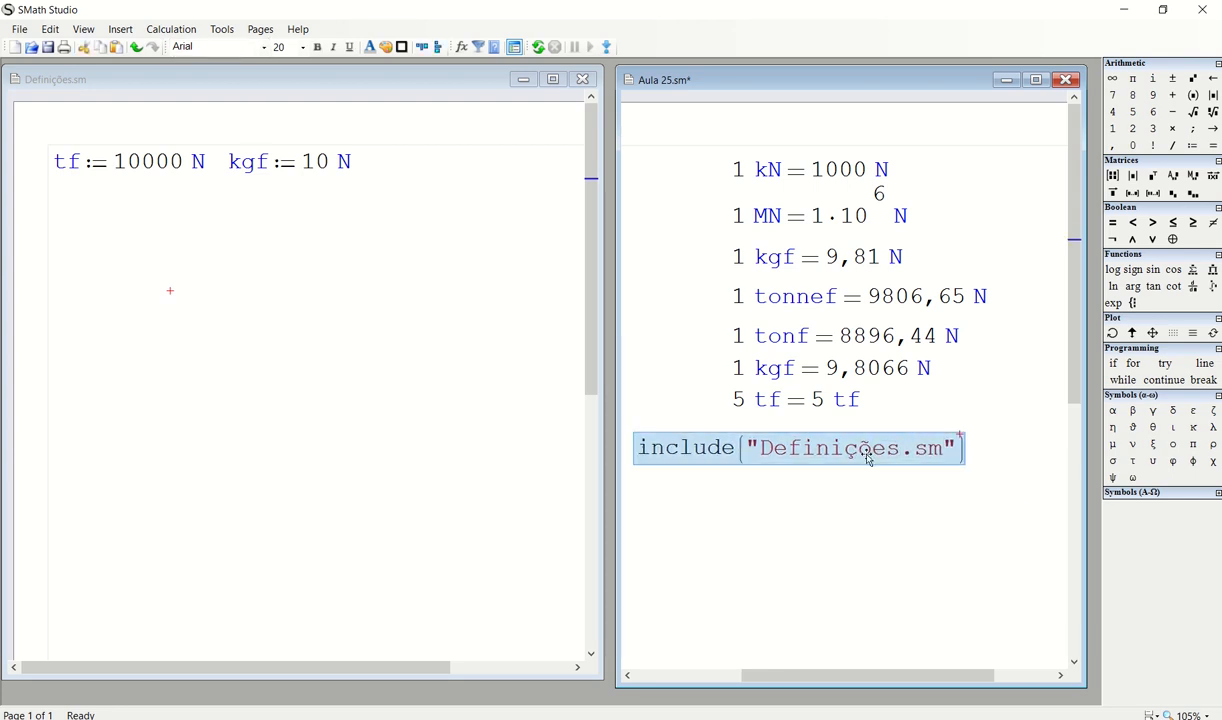
{"action": "left_click", "coordinate": [888, 497]}
Review the tf and kgf definitions in the Definições worksheet
{"action": "left_click", "coordinate": [112, 281]}
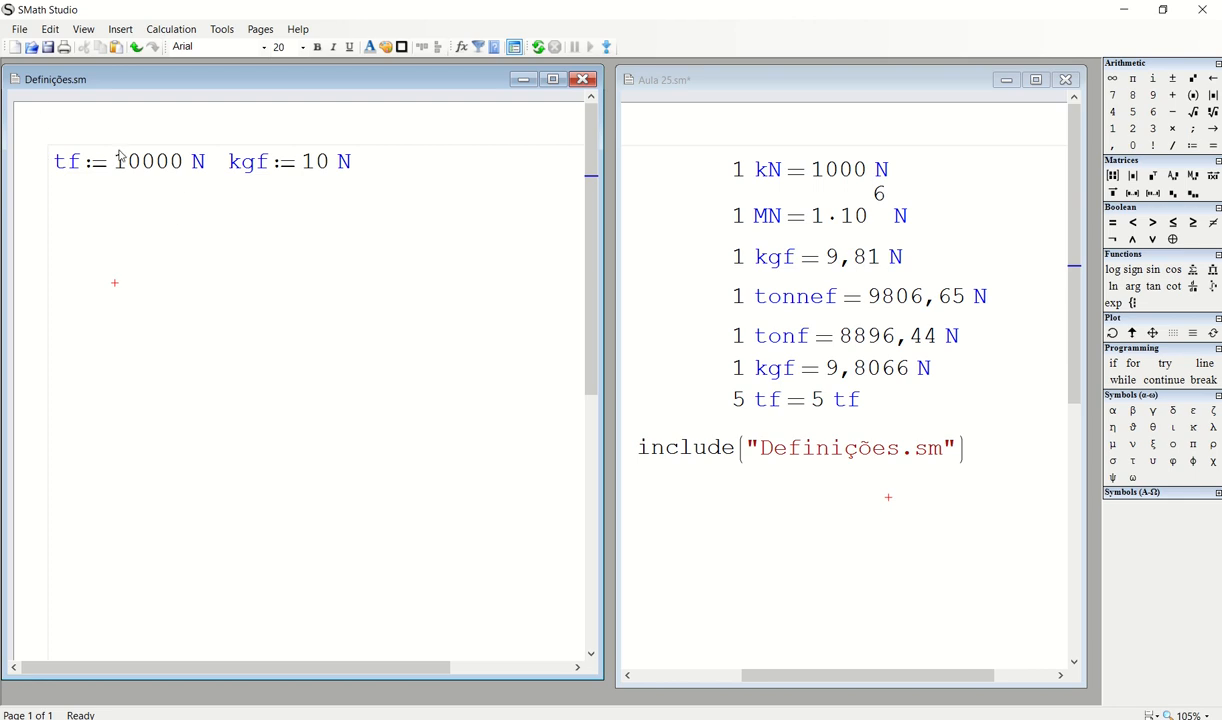
{"action": "triple_click", "coordinate": [77, 149]}
{"action": "left_click", "coordinate": [122, 193]}
{"action": "triple_click", "coordinate": [243, 160]}
{"action": "left_click", "coordinate": [256, 228]}
Evaluate 1 kgf in newtons beneath the include line in Aula 25 and align it with the expressions above
{"action": "left_click", "coordinate": [793, 537]}
{"action": "left_click", "coordinate": [745, 510]}
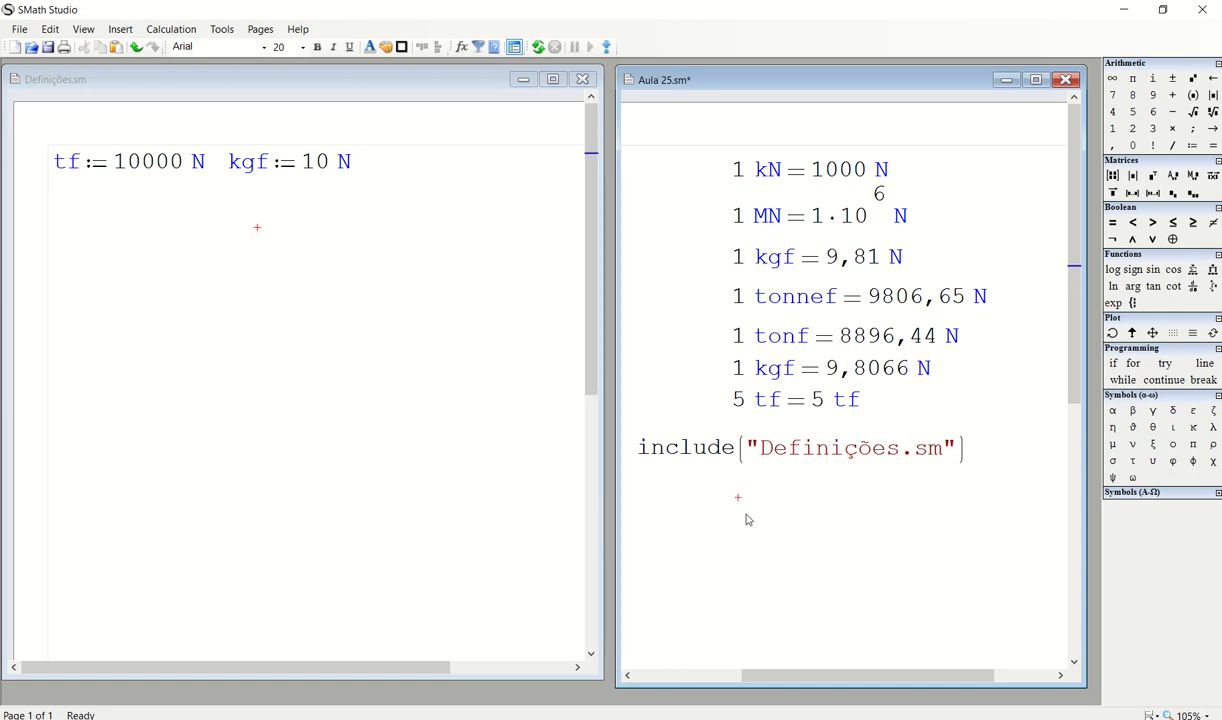
{"action": "type", "text": "1*kgf"}
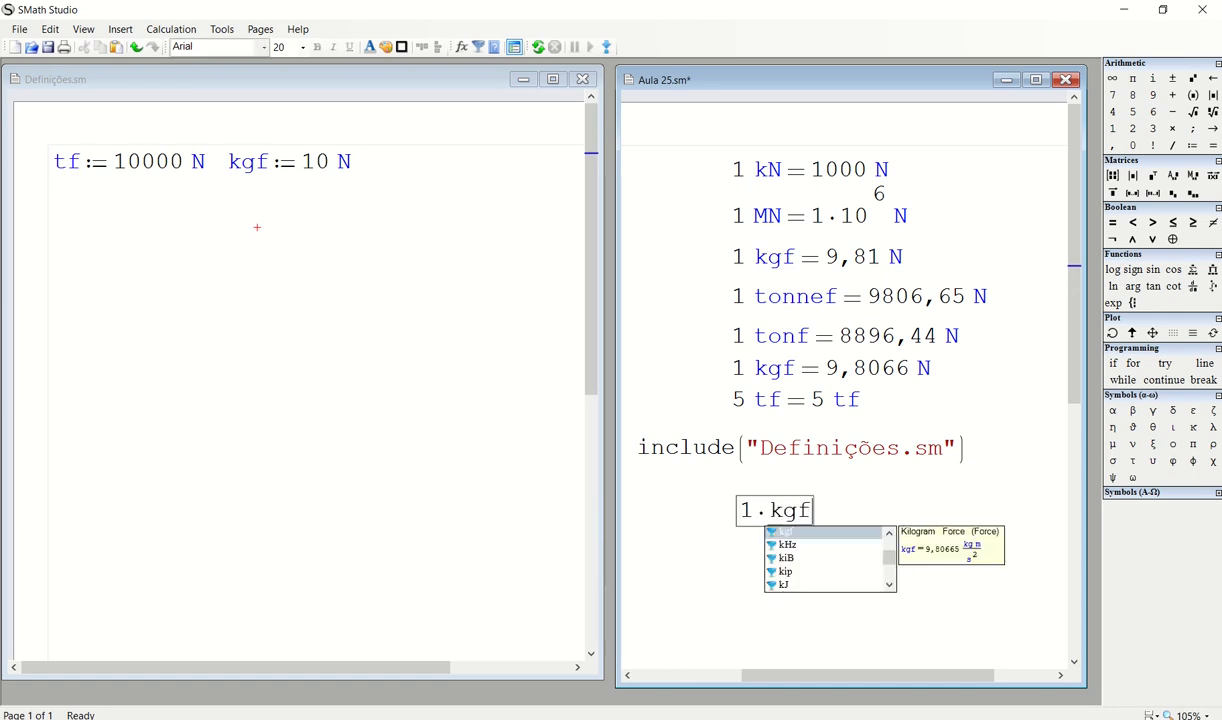
{"action": "type", "text": "= 9,81 N"}
{"action": "left_click", "coordinate": [904, 592]}
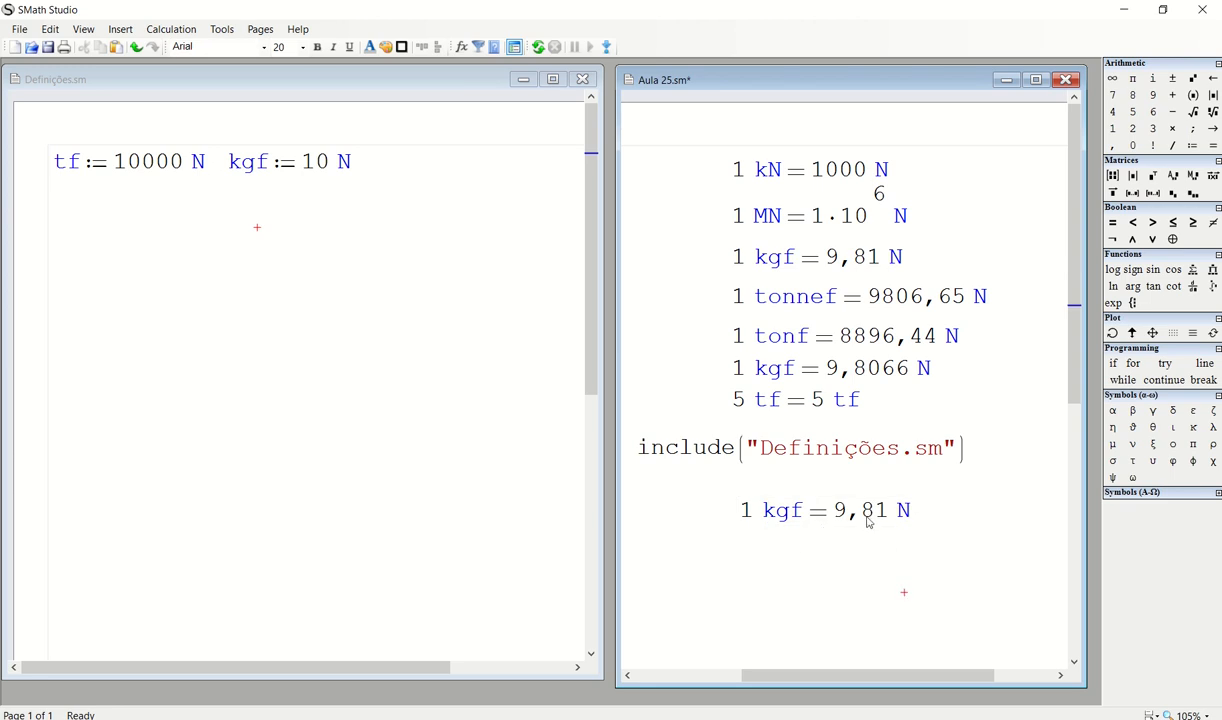
{"action": "left_click_drag", "start_coordinate": [927, 518], "coordinate": [935, 510]}
{"action": "left_click", "coordinate": [958, 522]}
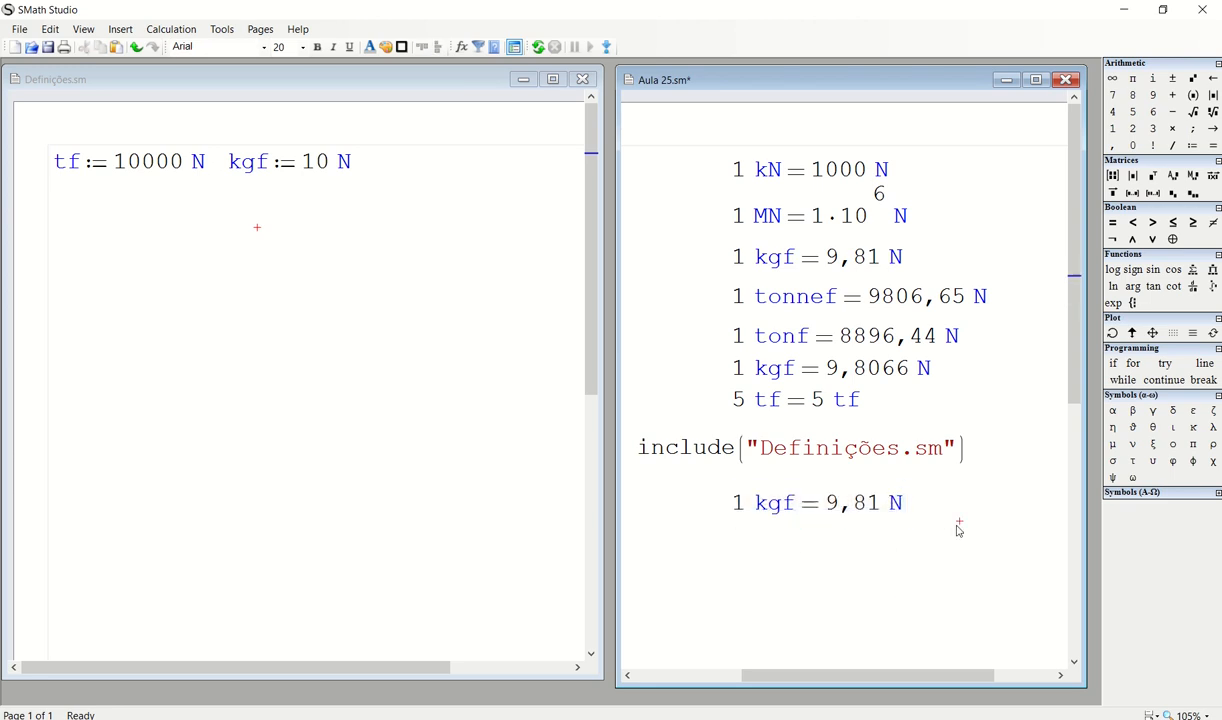
Evaluate the include("Definições.sm") expression and compare its result with the tf and kgf definitions in the Definições worksheet
{"action": "left_click", "coordinate": [966, 458]}
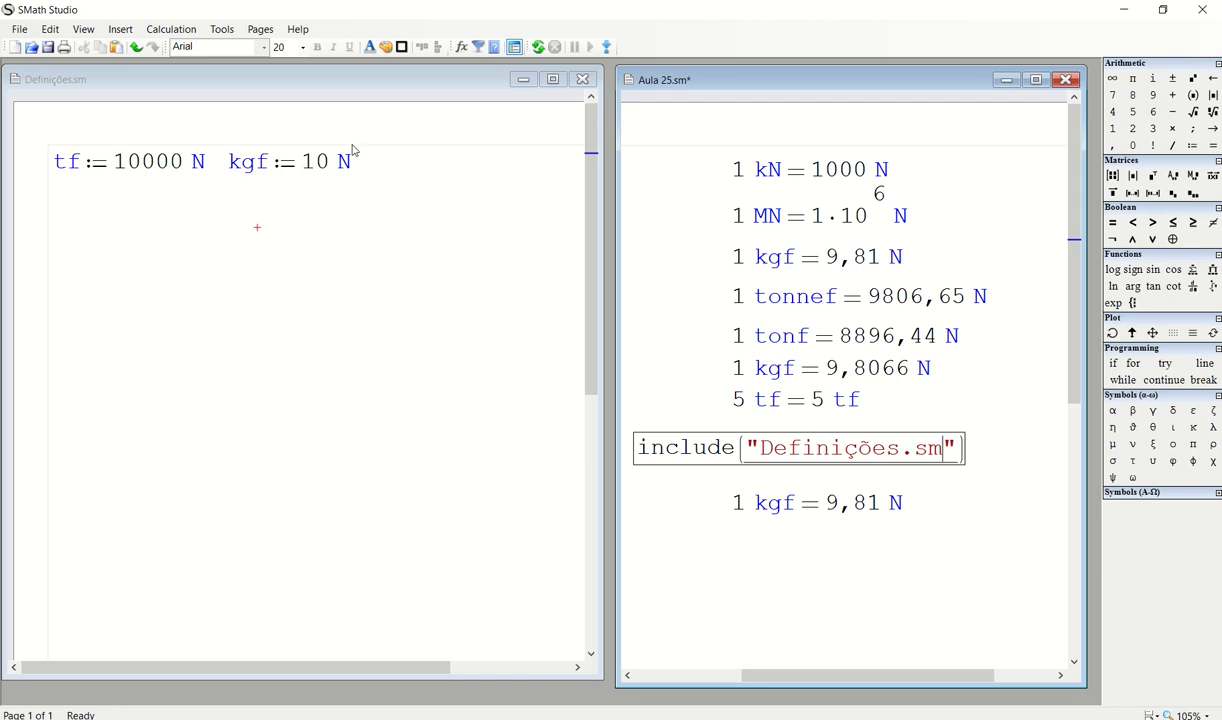
{"action": "left_click", "coordinate": [80, 82]}
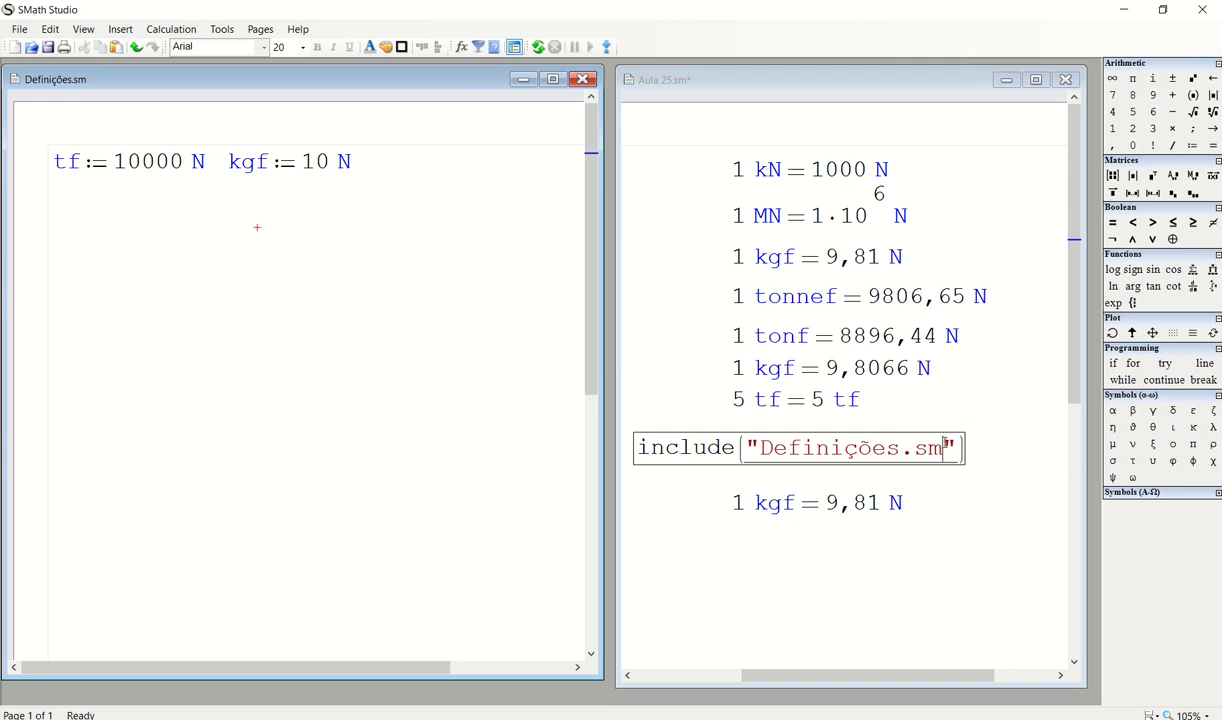
{"action": "left_click", "coordinate": [946, 446]}
{"action": "type", "text": "=2"}
{"action": "left_click", "coordinate": [1014, 459]}
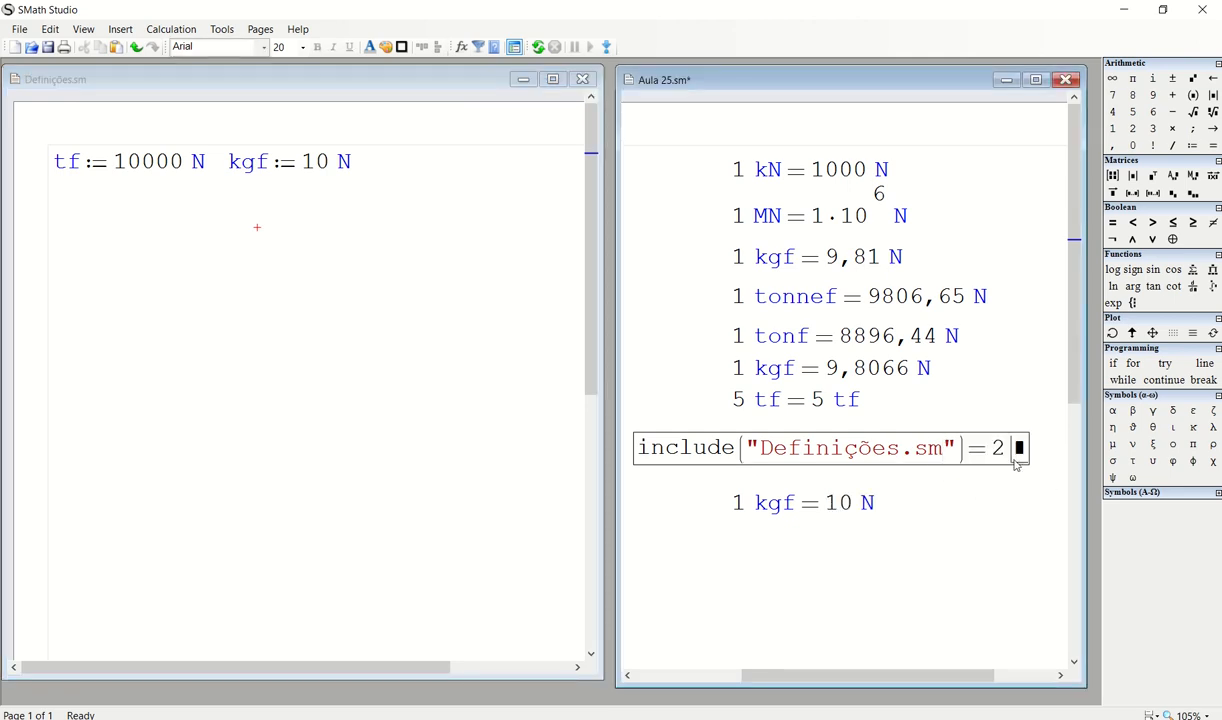
{"action": "double_click", "coordinate": [998, 450]}
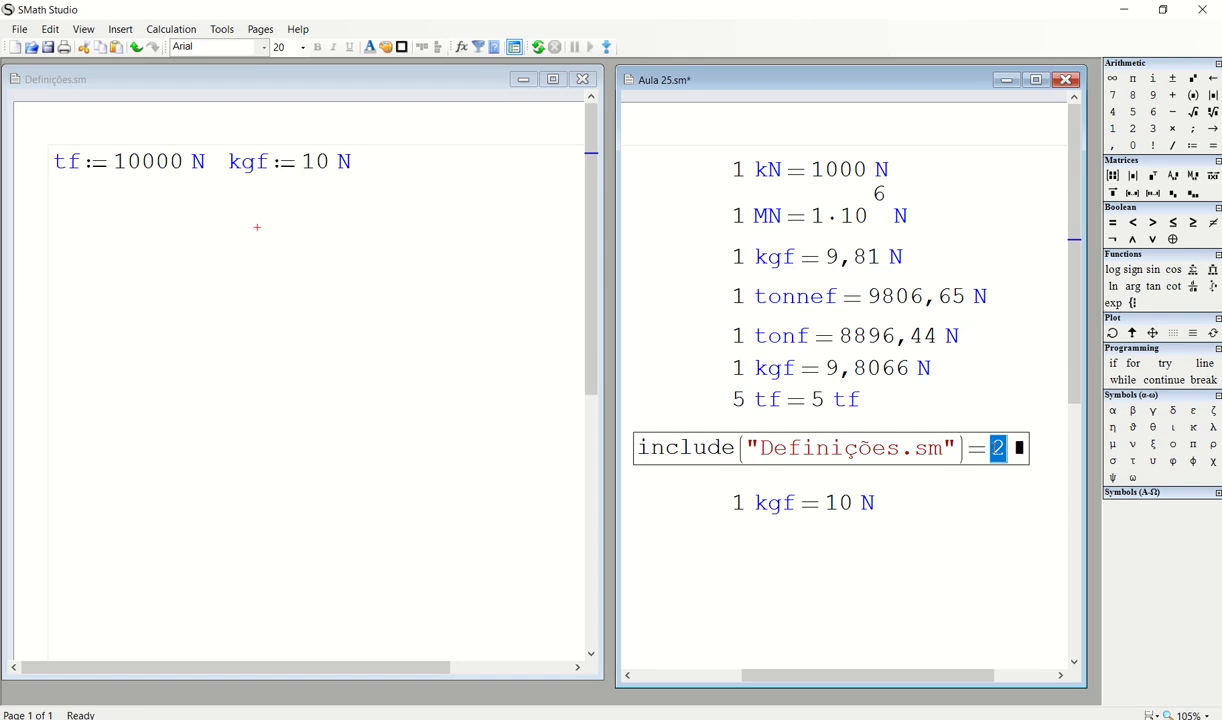
{"action": "double_click", "coordinate": [58, 160]}
{"action": "left_click", "coordinate": [238, 176]}
{"action": "double_click", "coordinate": [238, 176]}
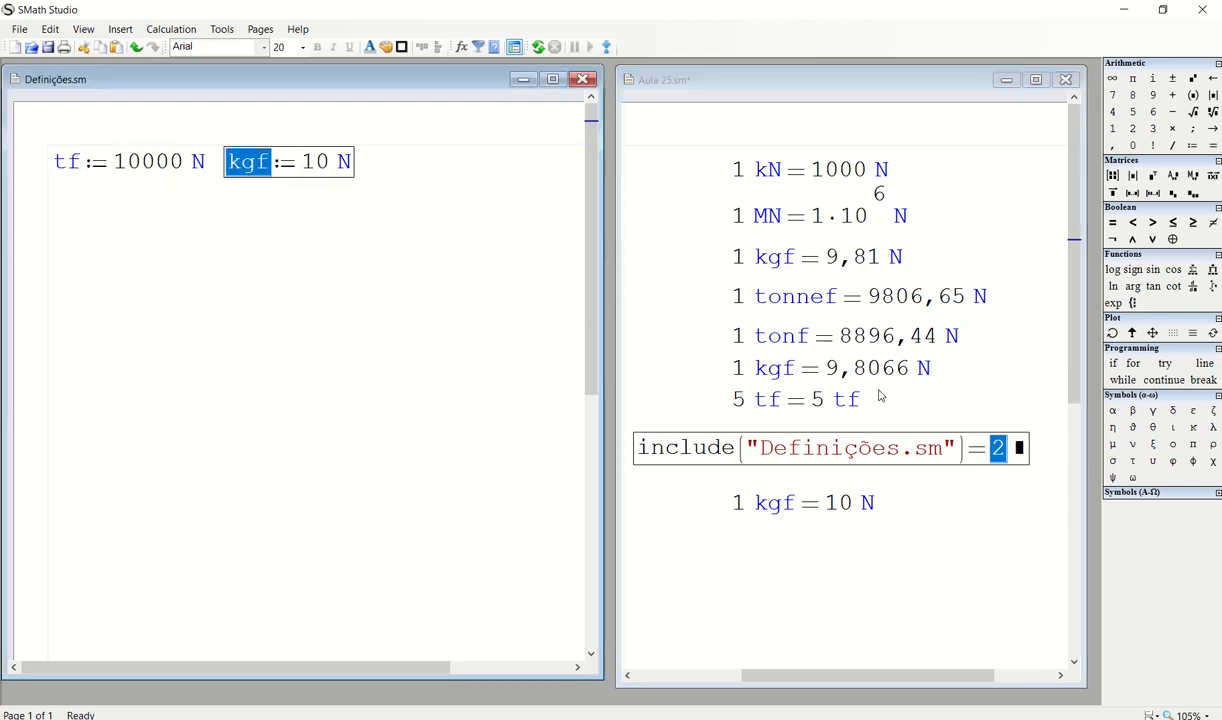
{"action": "left_click", "coordinate": [1001, 462]}
{"action": "key", "text": "Right"}
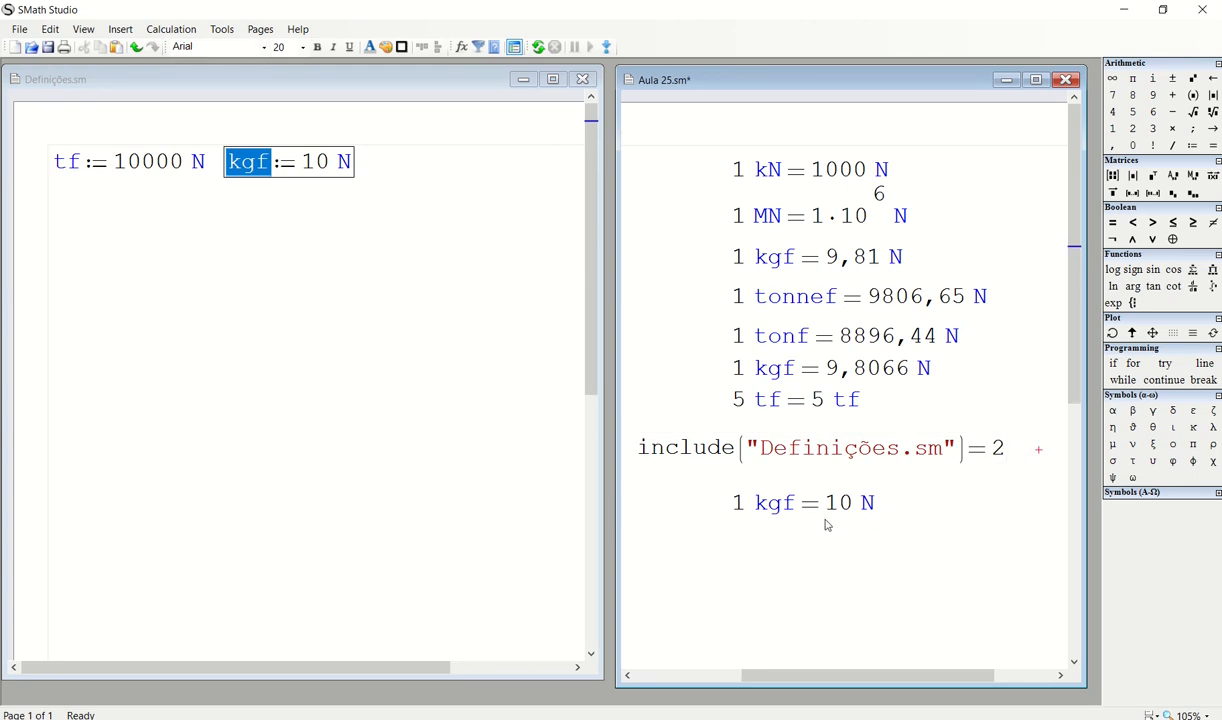
Copy the 5 tf line from above the include line and place the copy just beneath the new 1 kgf line
{"action": "left_click", "coordinate": [738, 543]}
{"action": "left_click_drag", "start_coordinate": [872, 418], "coordinate": [830, 412]}
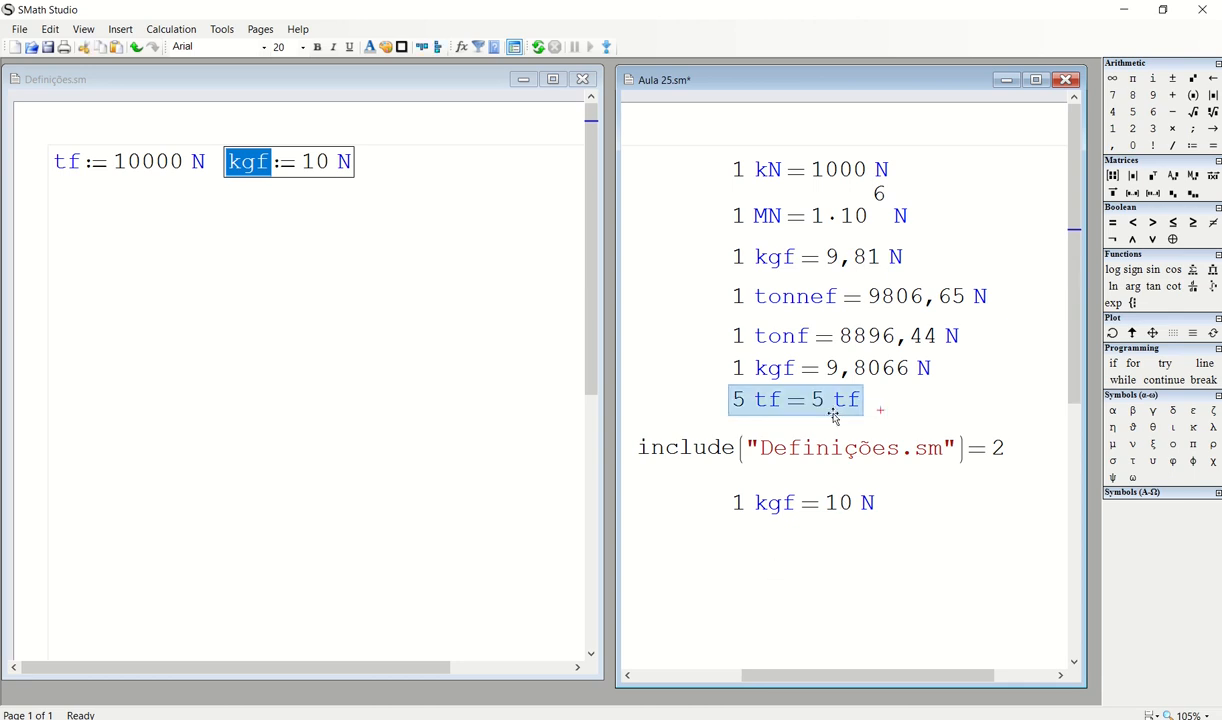
{"action": "left_click", "coordinate": [697, 512]}
{"action": "key", "text": "ctrl+v"}
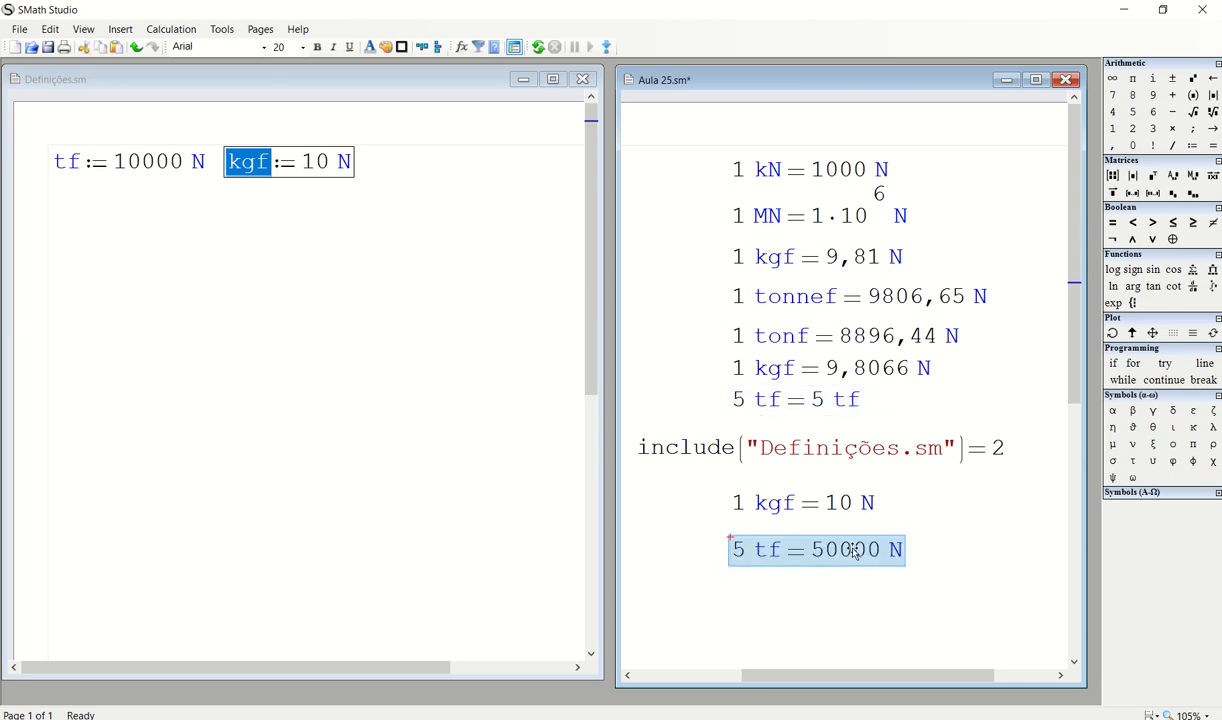
{"action": "left_click", "coordinate": [951, 537]}
{"action": "left_click_drag", "start_coordinate": [927, 535], "coordinate": [869, 556]}
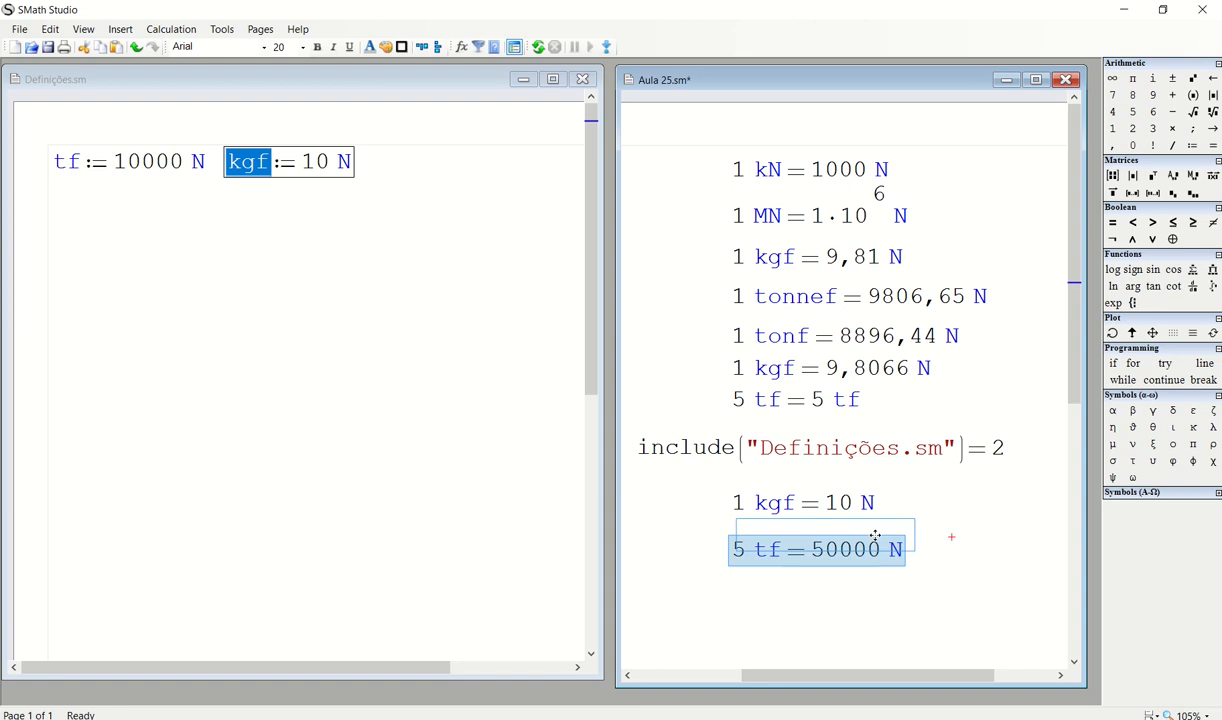
{"action": "left_click", "coordinate": [825, 550]}
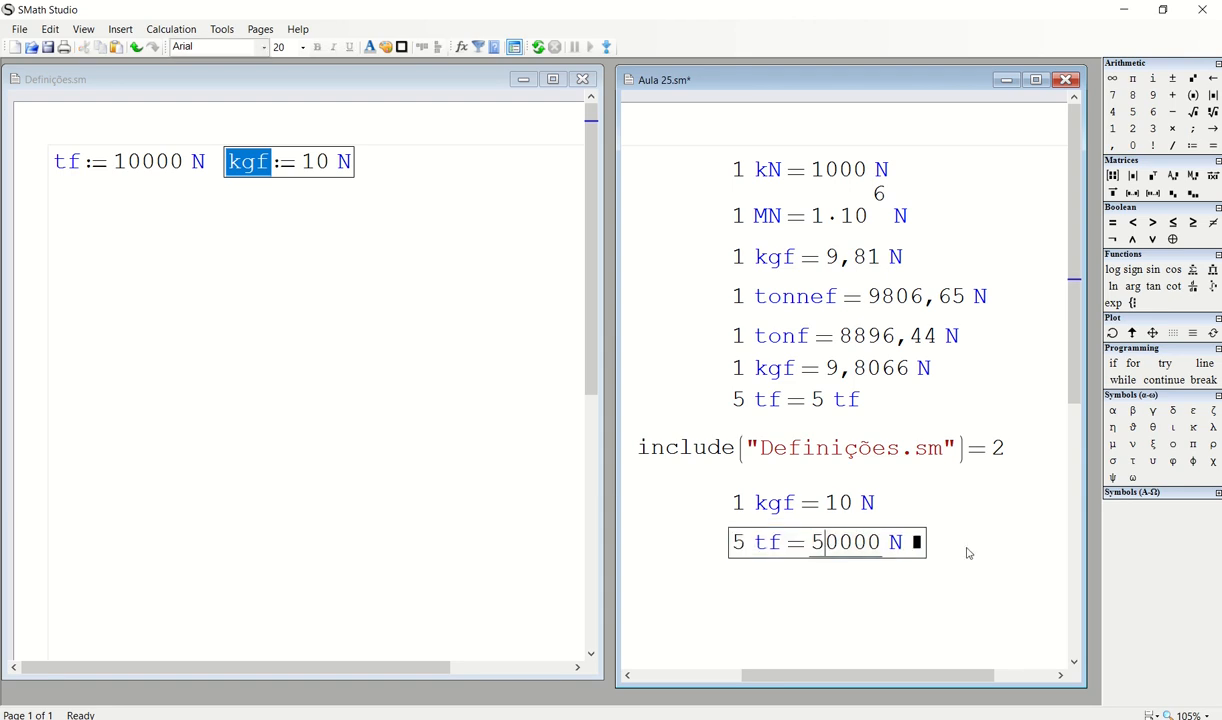
Move the new 1 kgf and 5 tf lines up beneath the include line, and shift all three slightly up and left
{"action": "left_click_drag", "start_coordinate": [967, 553], "coordinate": [802, 518]}
{"action": "key", "text": "Up"}
{"action": "key", "text": "Up"}
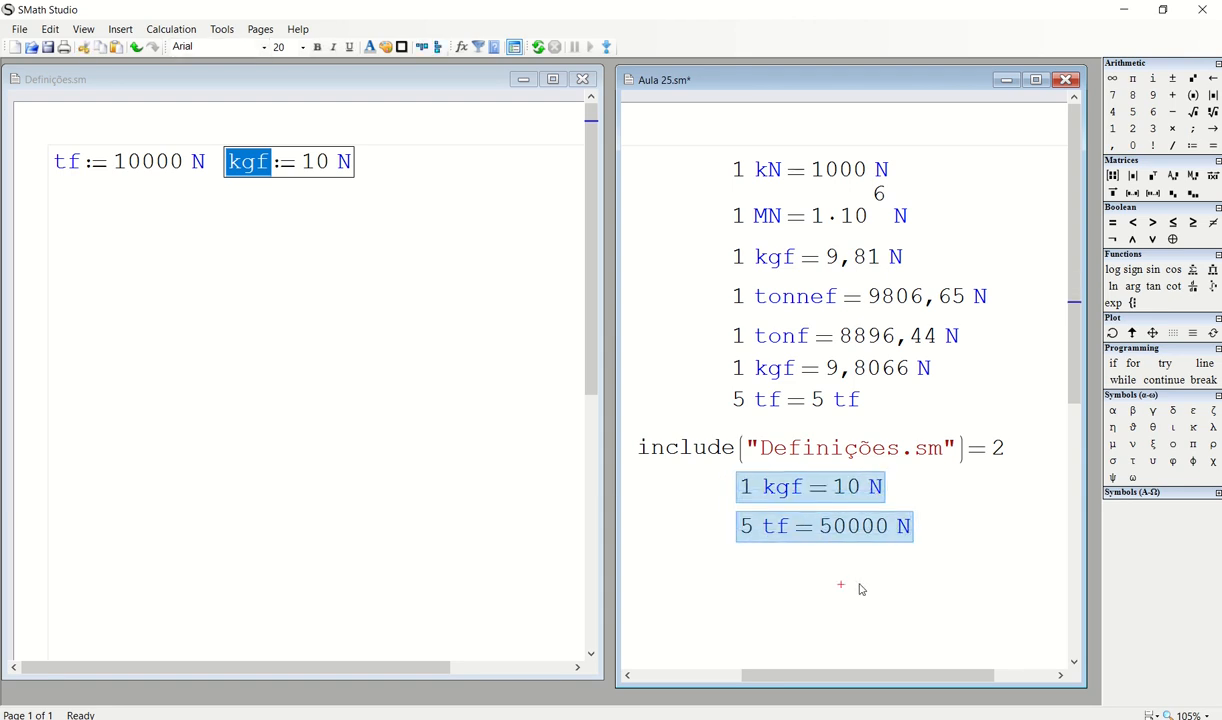
{"action": "left_click_drag", "start_coordinate": [860, 589], "coordinate": [620, 420]}
{"action": "key", "text": "Up"}
{"action": "key", "text": "Left"}
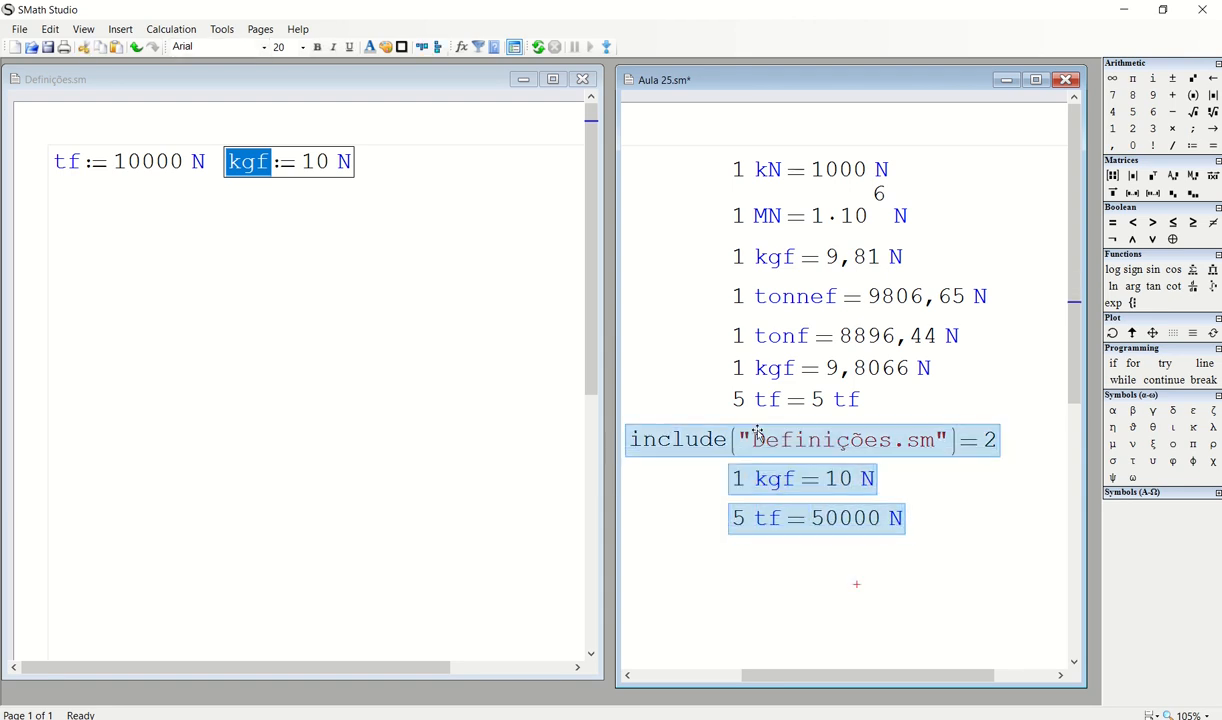
{"action": "left_click", "coordinate": [950, 172]}
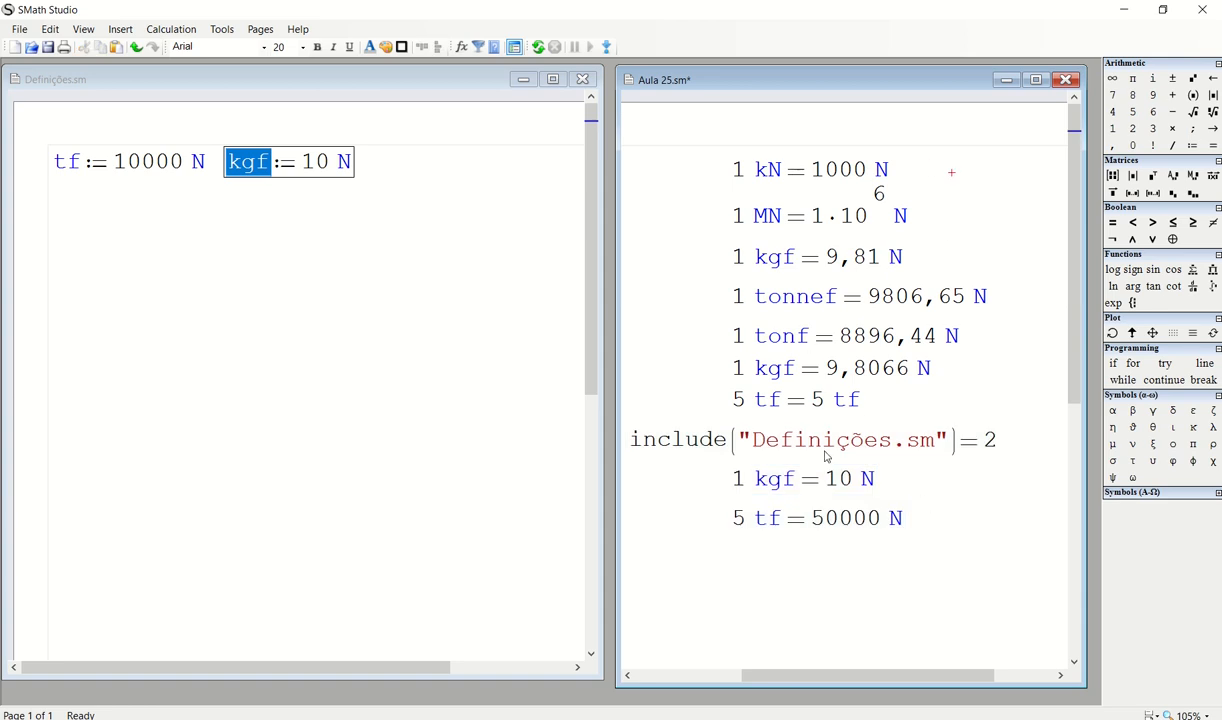
Review the tf and kgf definitions in the Definições worksheet alongside the include line that loads them in Aula 25
{"action": "left_click", "coordinate": [430, 303]}
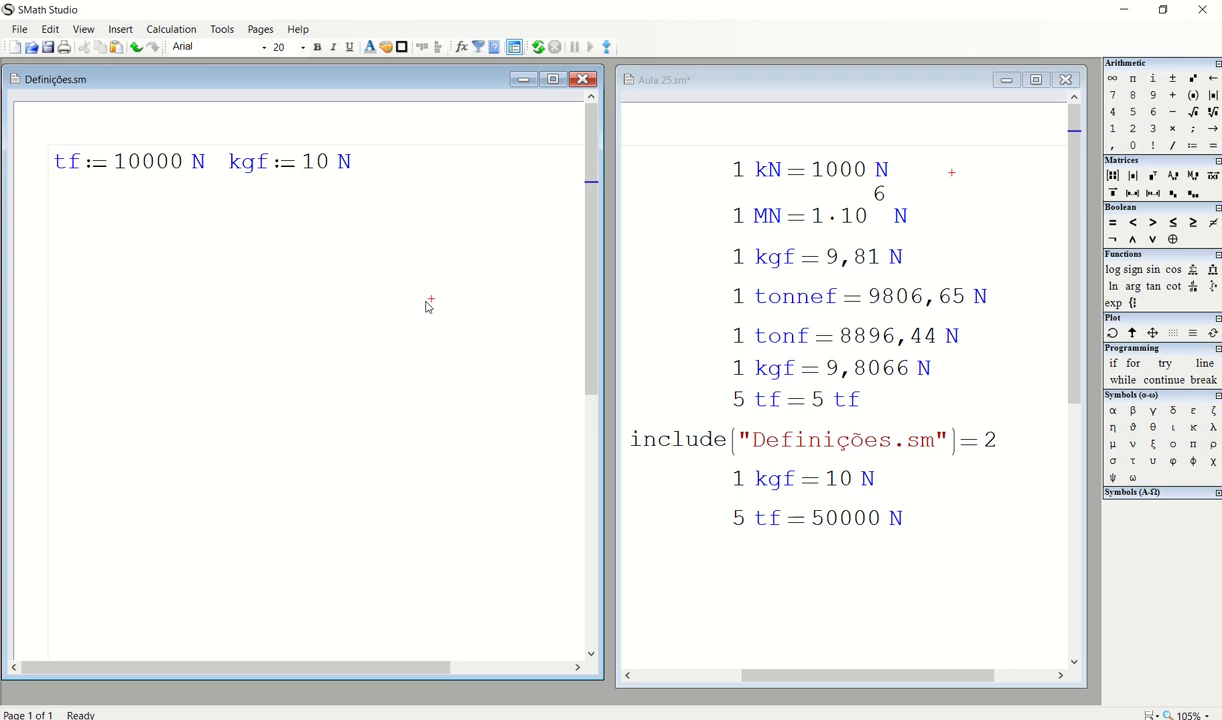
{"action": "left_click_drag", "start_coordinate": [391, 165], "coordinate": [145, 167]}
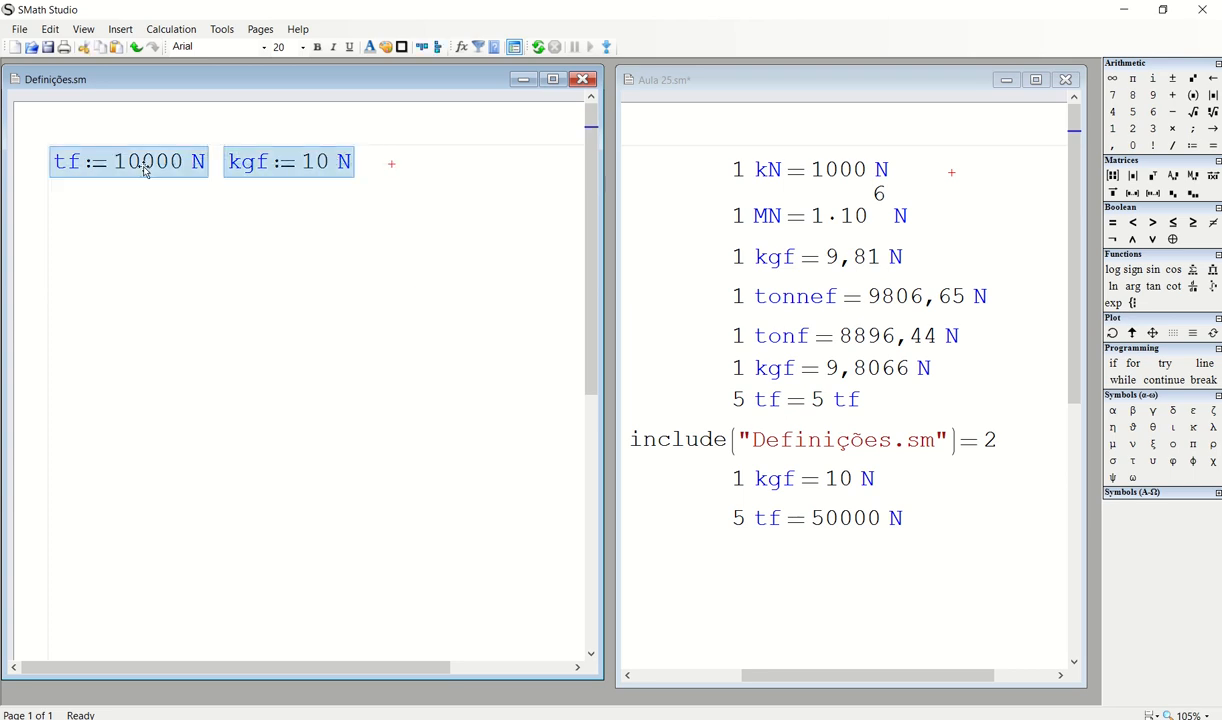
{"action": "left_click", "coordinate": [190, 237]}
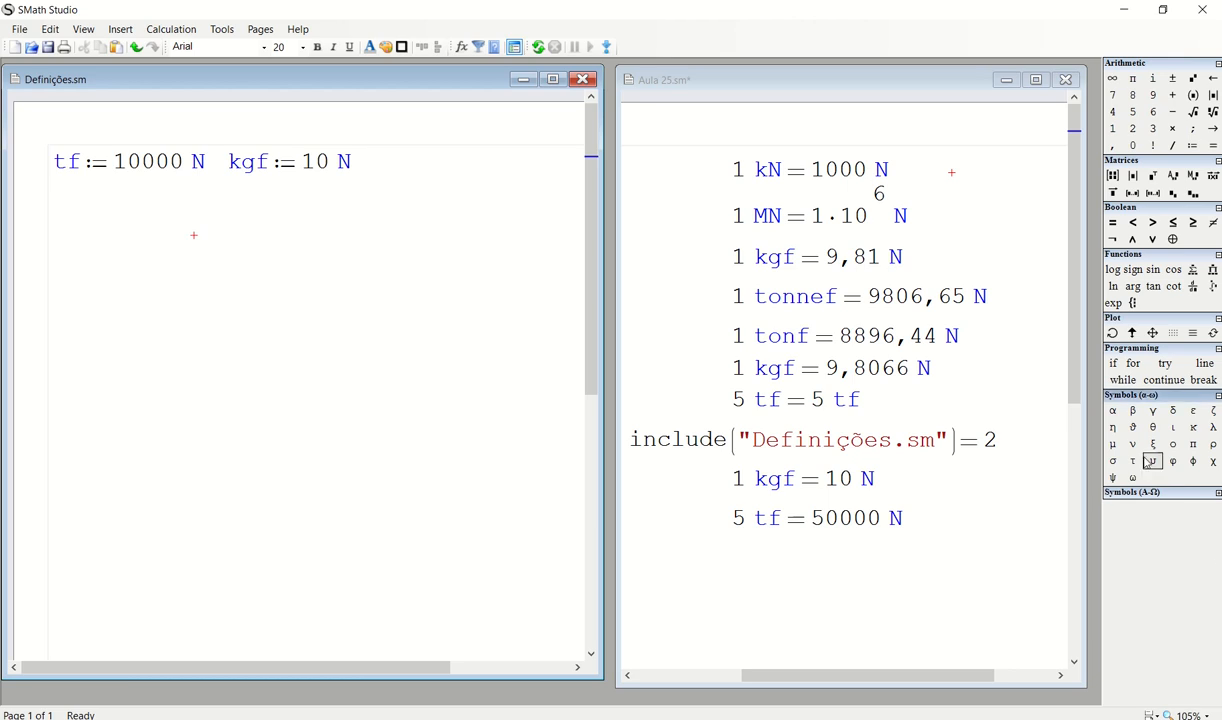
{"action": "left_click_drag", "start_coordinate": [1054, 441], "coordinate": [919, 464]}
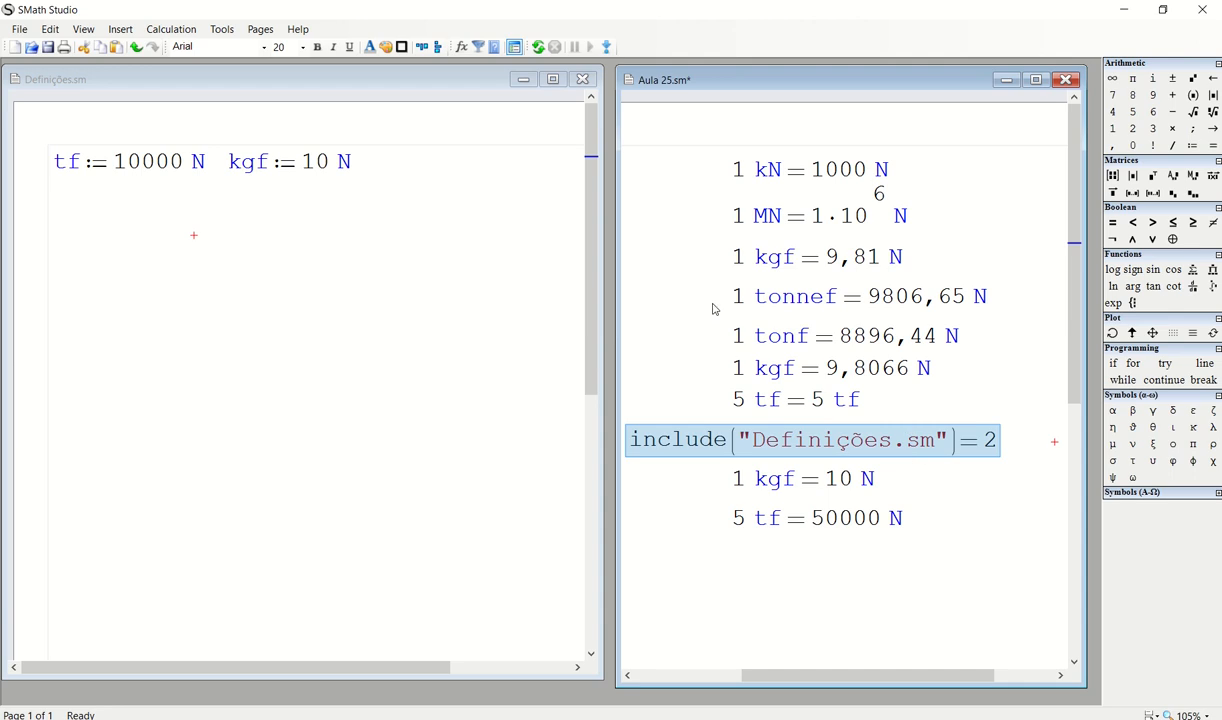
{"action": "left_click", "coordinate": [651, 420]}
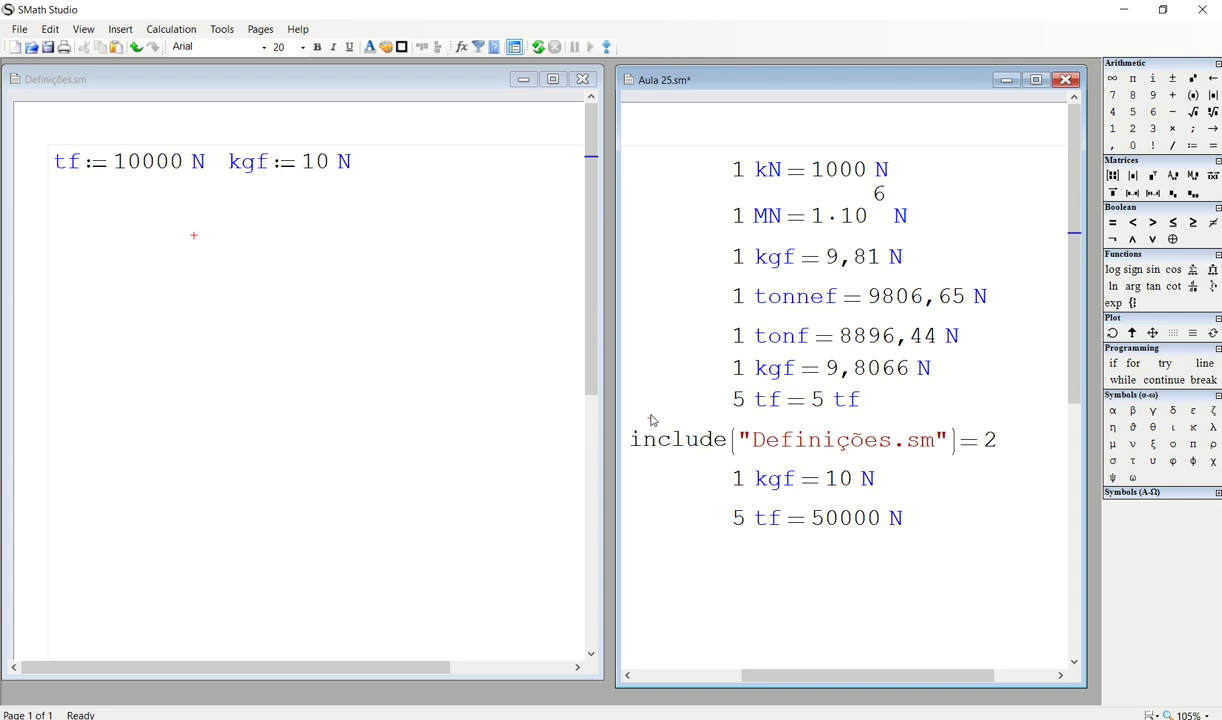
{"action": "left_click", "coordinate": [455, 267]}
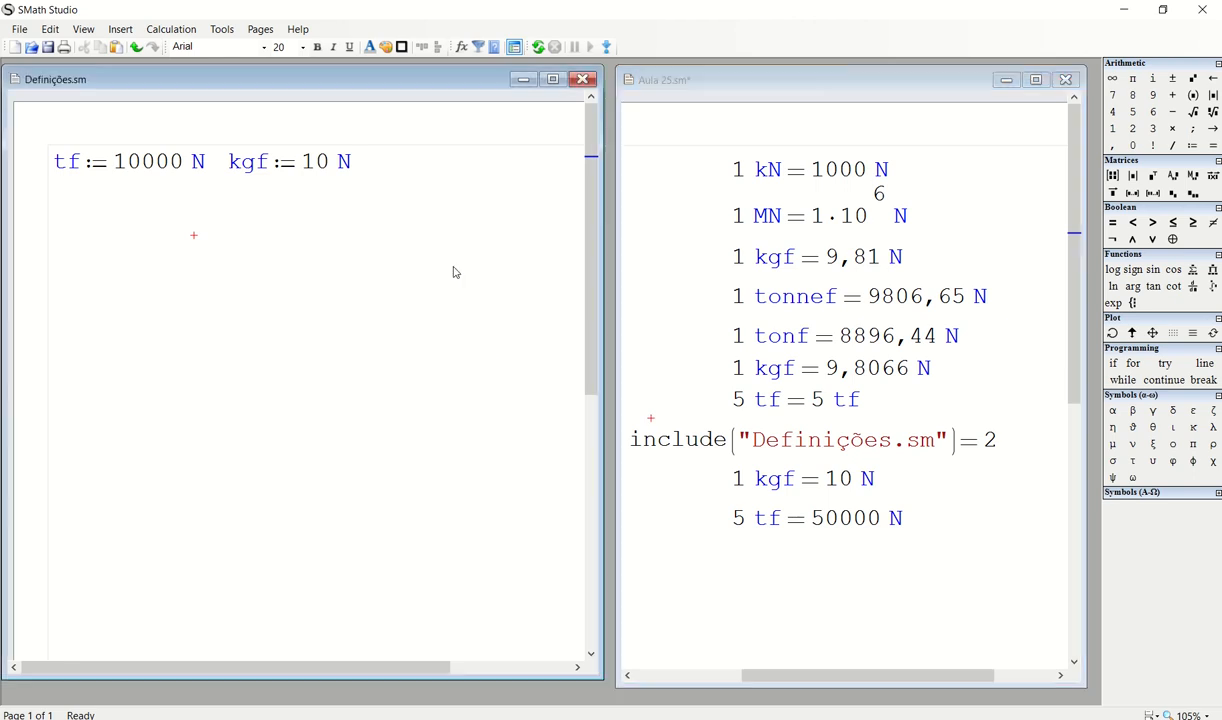
{"action": "left_click", "coordinate": [714, 180]}
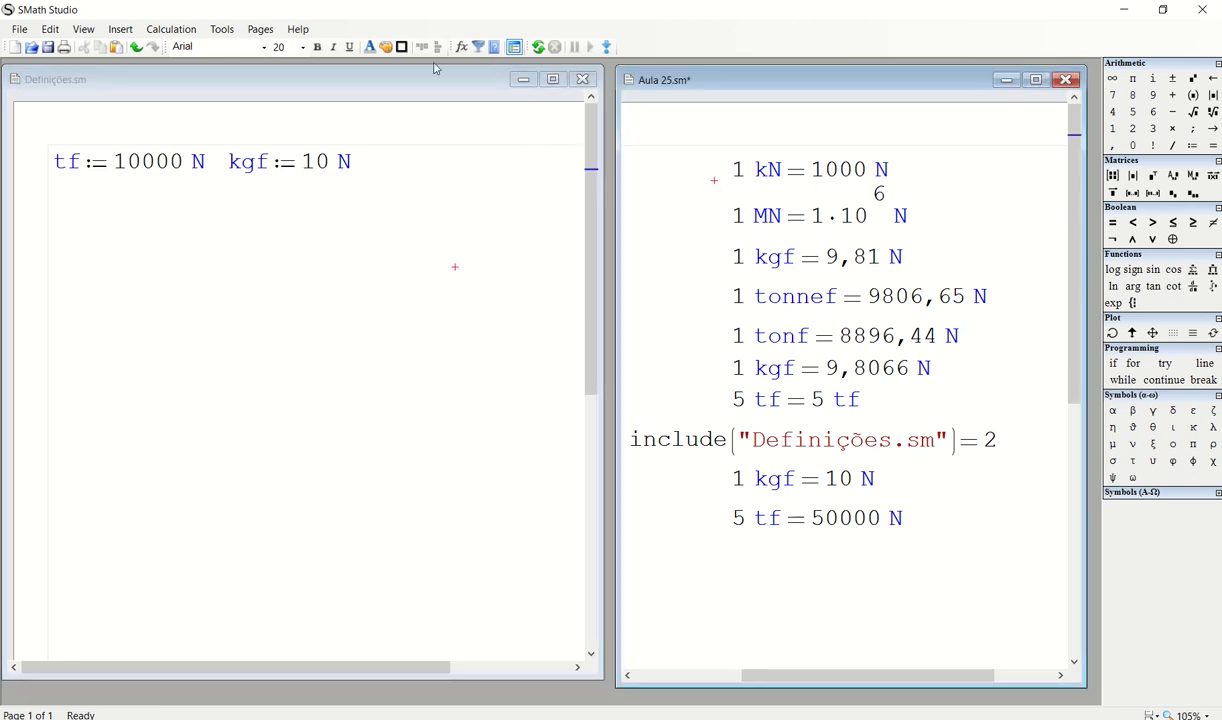
Minimize both worksheets and open TESTE COMBO IMAGEM.sm maximized, enlarged to 155%
{"action": "left_click", "coordinate": [1006, 79]}
{"action": "left_click", "coordinate": [522, 80]}
{"action": "left_click", "coordinate": [31, 47]}
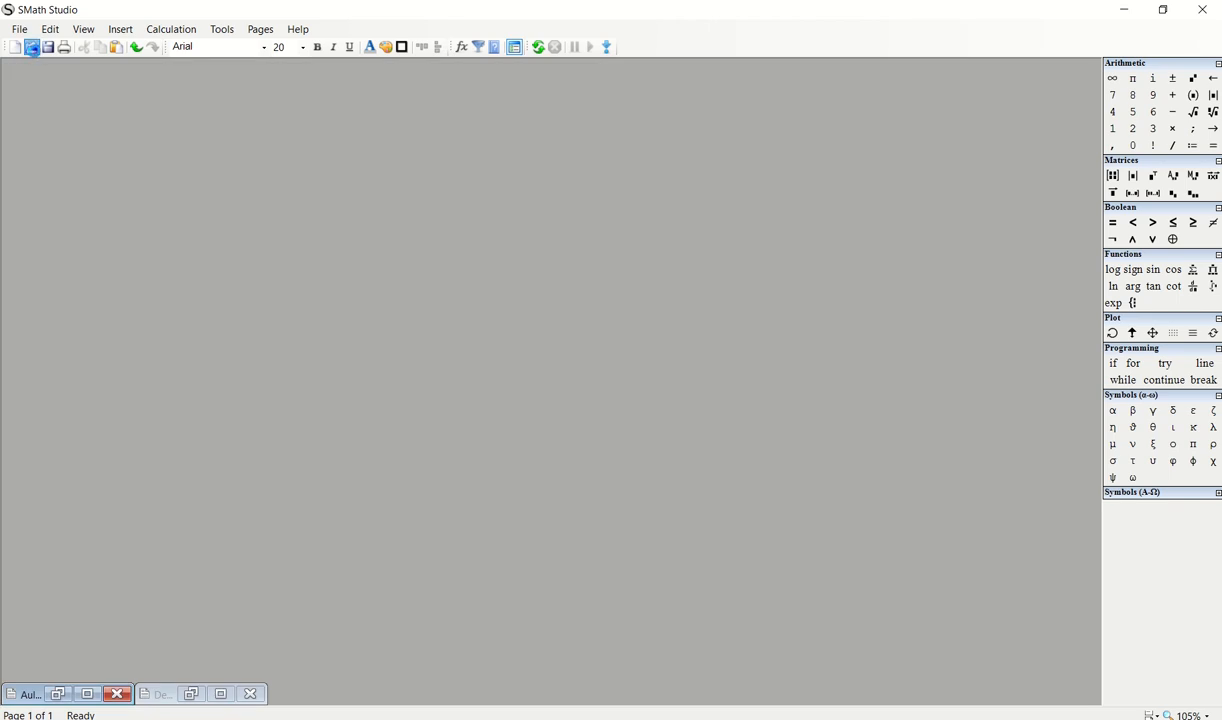
{"action": "double_click", "coordinate": [475, 190]}
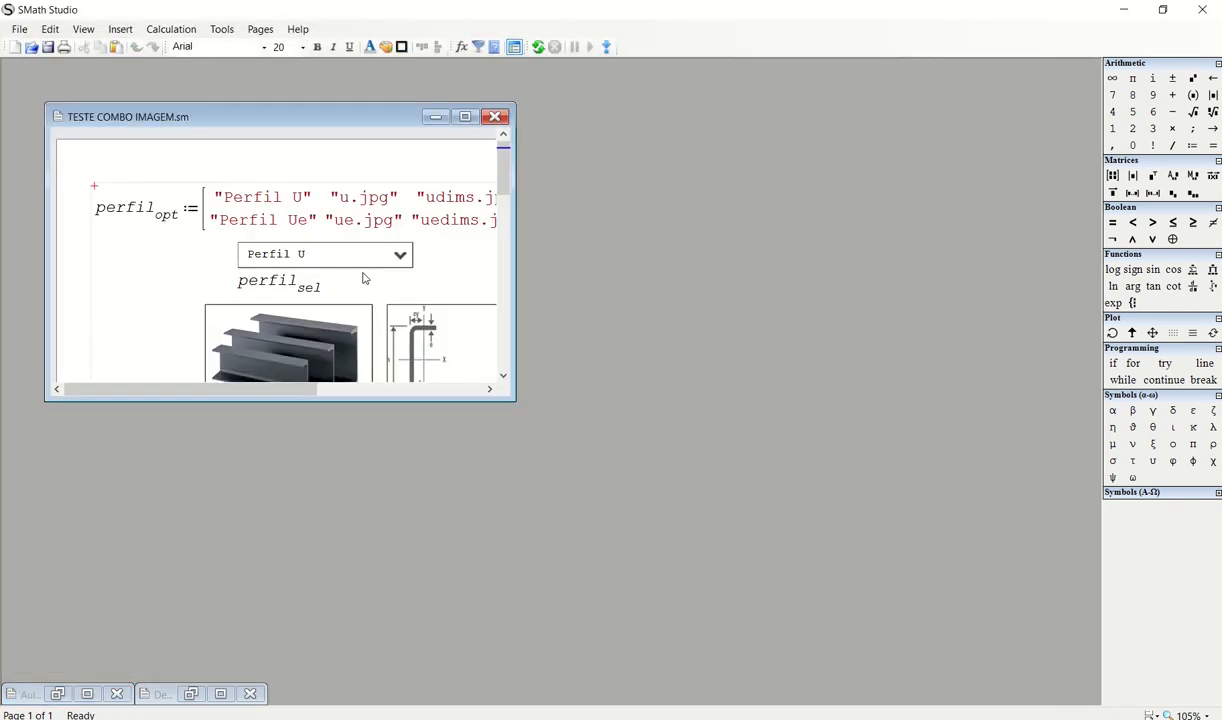
{"action": "left_click", "coordinate": [467, 120]}
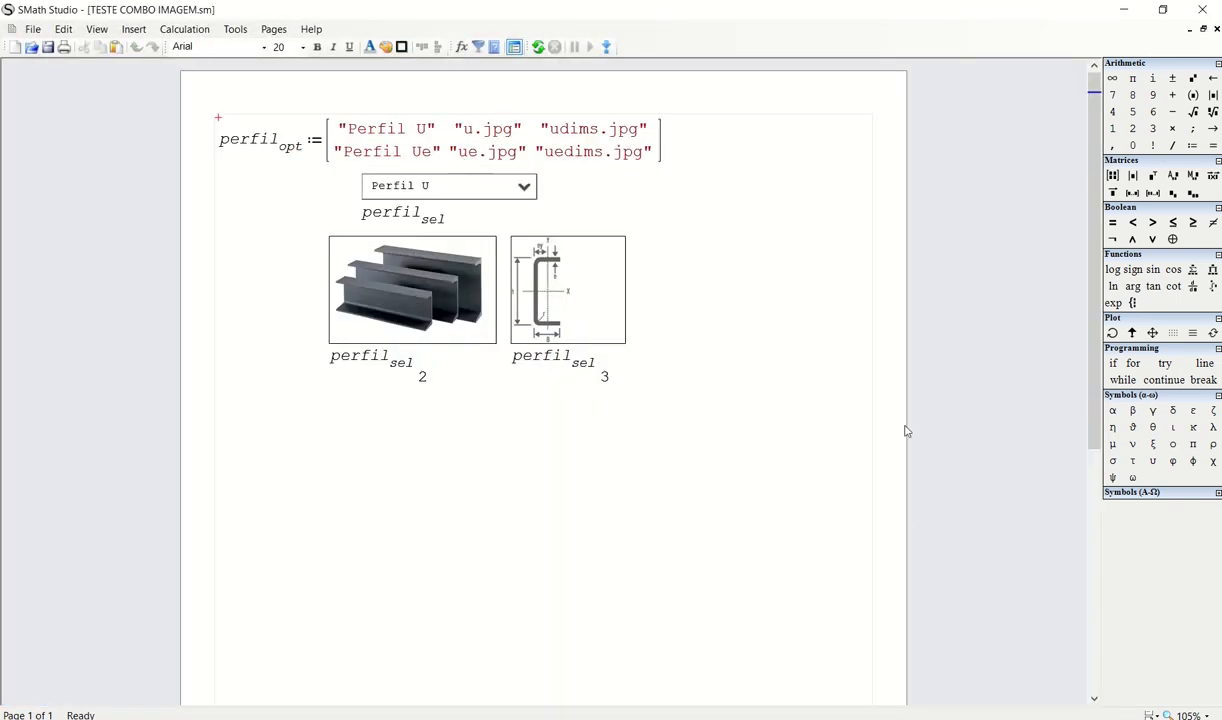
{"action": "left_click", "coordinate": [614, 421]}
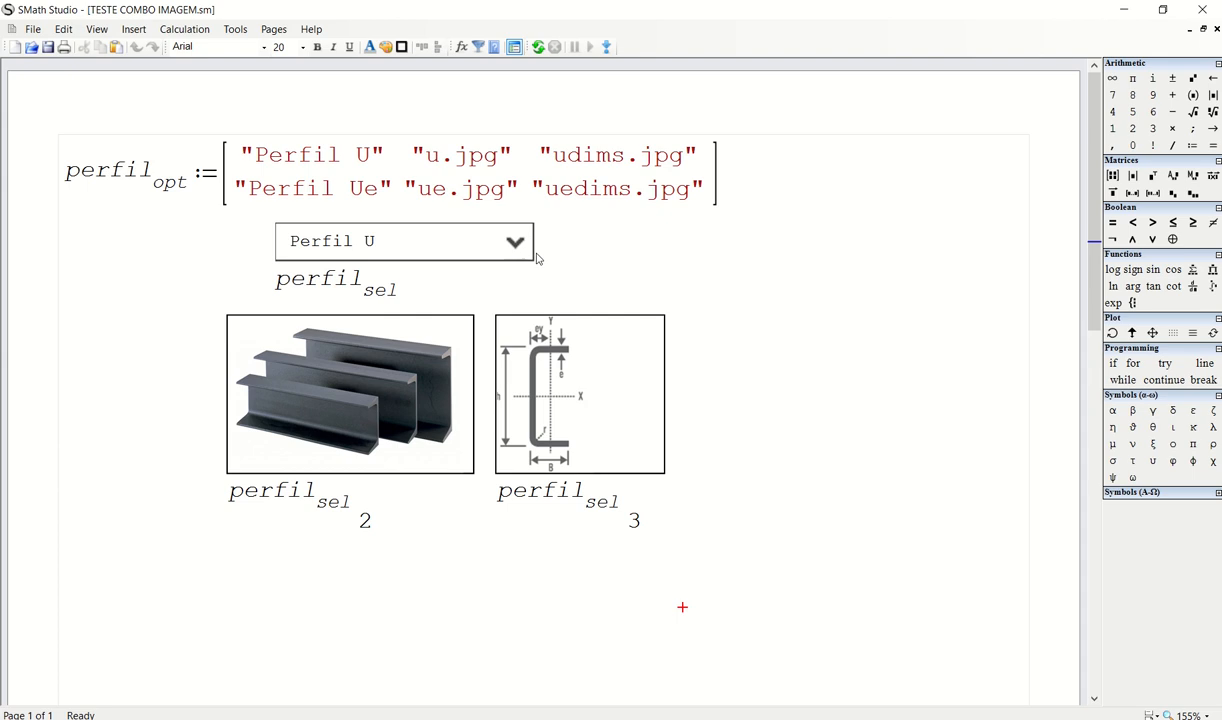
Examine the profile options of the perfil sel combo box and the two linked image regions beneath it
{"action": "left_click", "coordinate": [500, 240]}
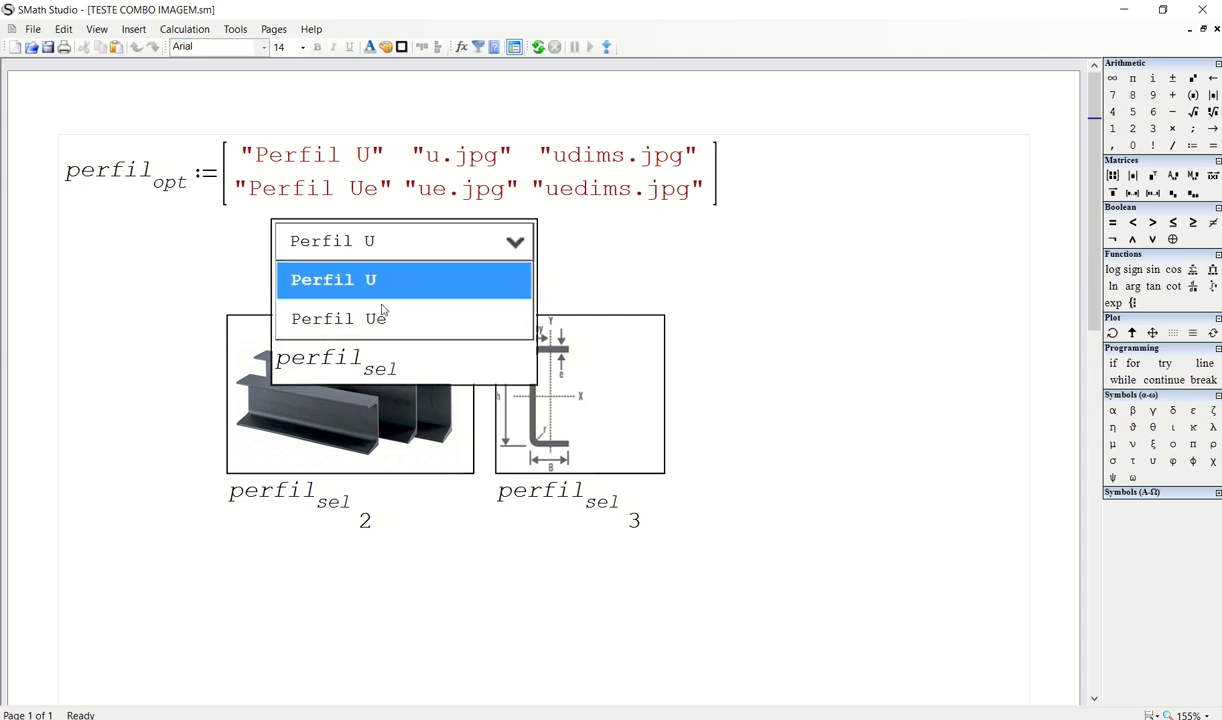
{"action": "left_click", "coordinate": [625, 269]}
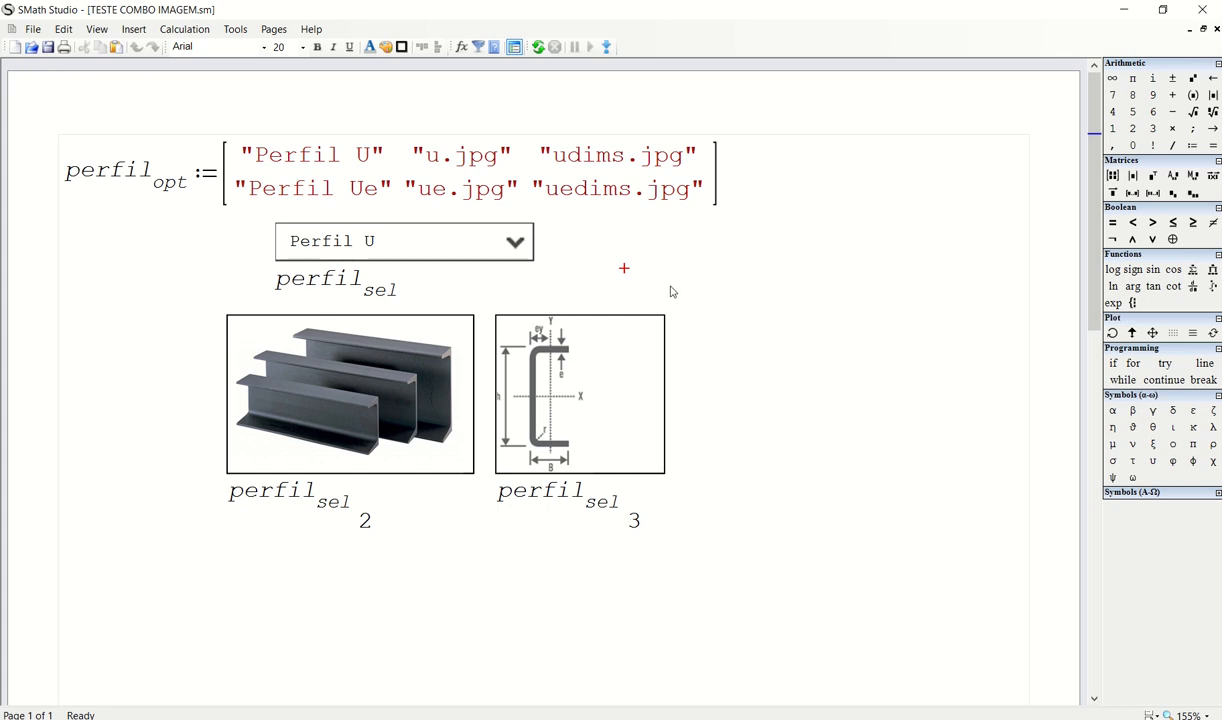
{"action": "left_click", "coordinate": [493, 240]}
{"action": "left_click", "coordinate": [493, 240]}
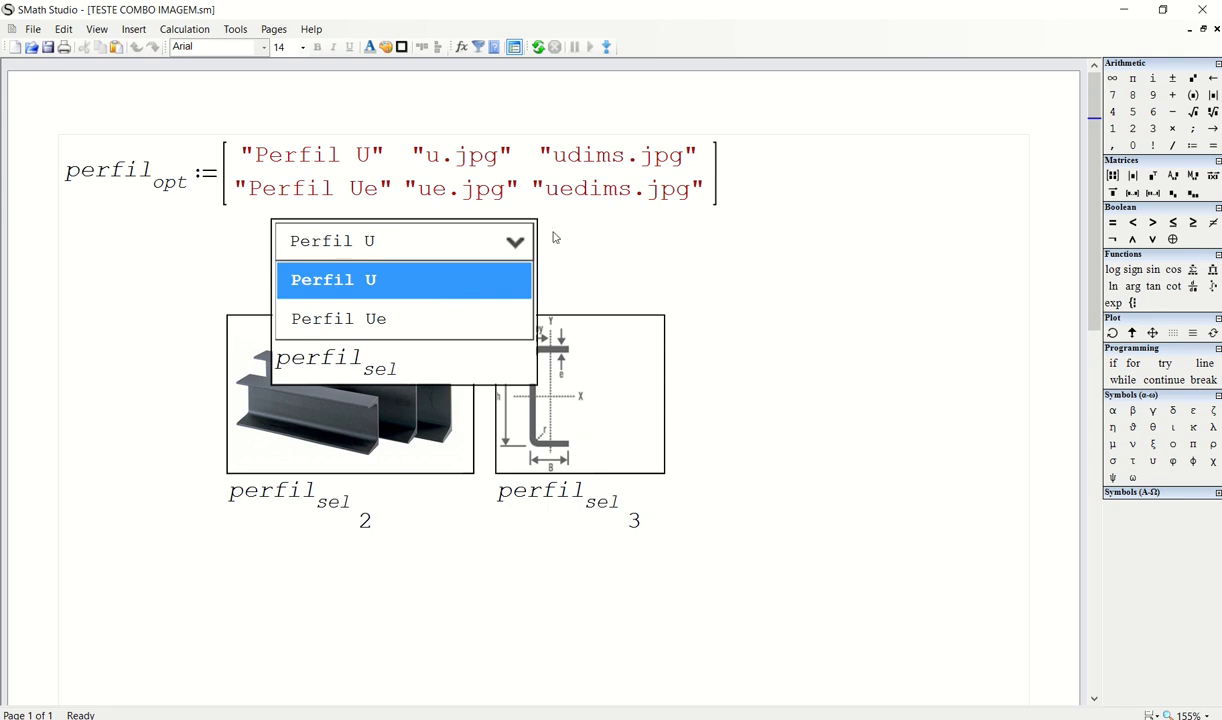
{"action": "left_click", "coordinate": [589, 246]}
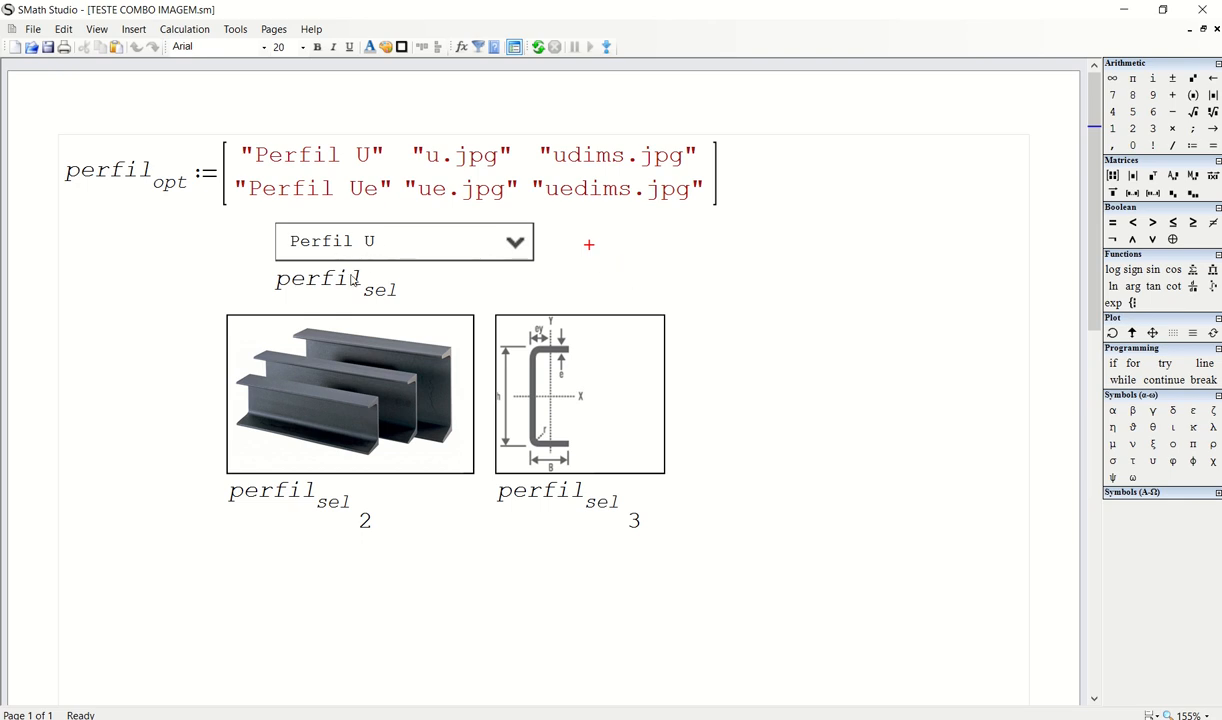
{"action": "left_click", "coordinate": [377, 390]}
{"action": "left_click", "coordinate": [577, 389]}
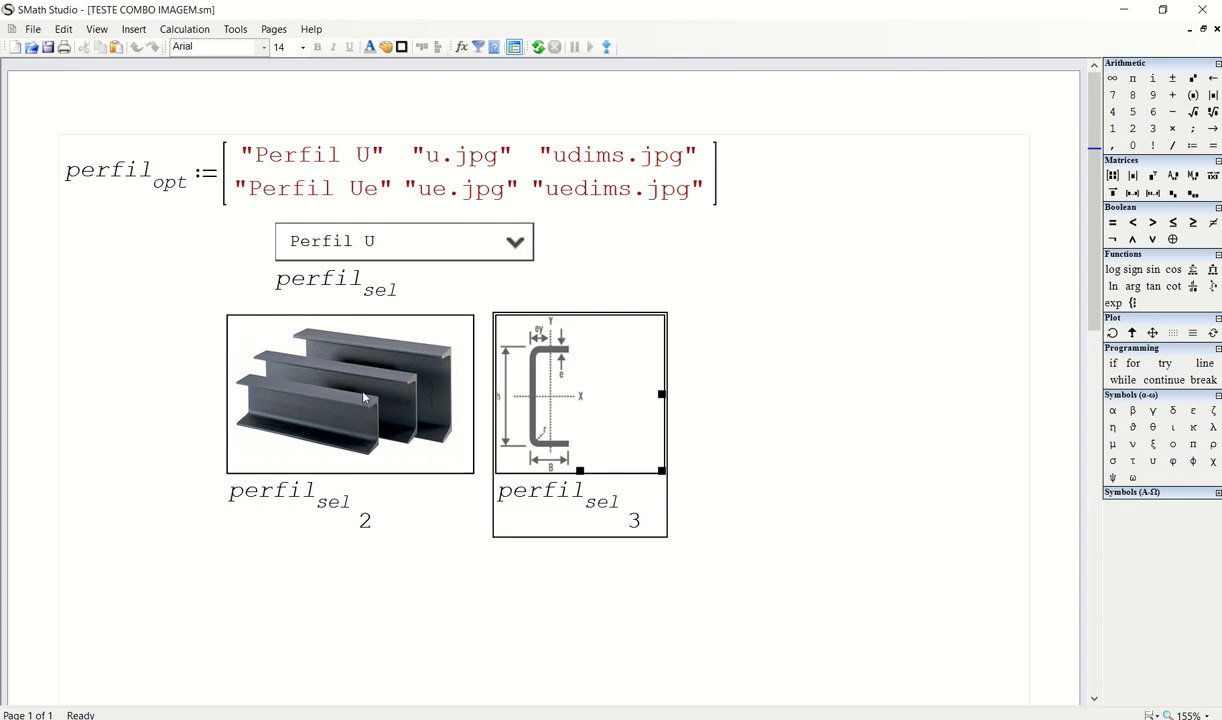
{"action": "left_click", "coordinate": [810, 467]}
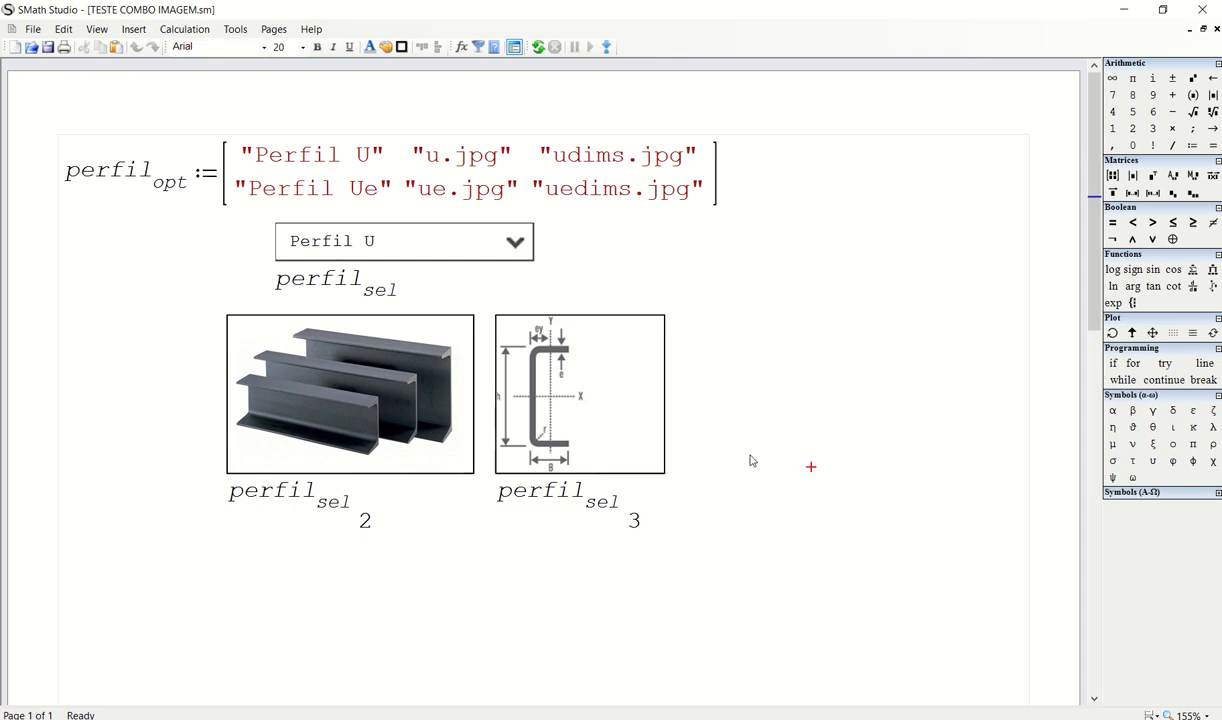
{"action": "left_click_drag", "start_coordinate": [741, 268], "coordinate": [213, 390]}
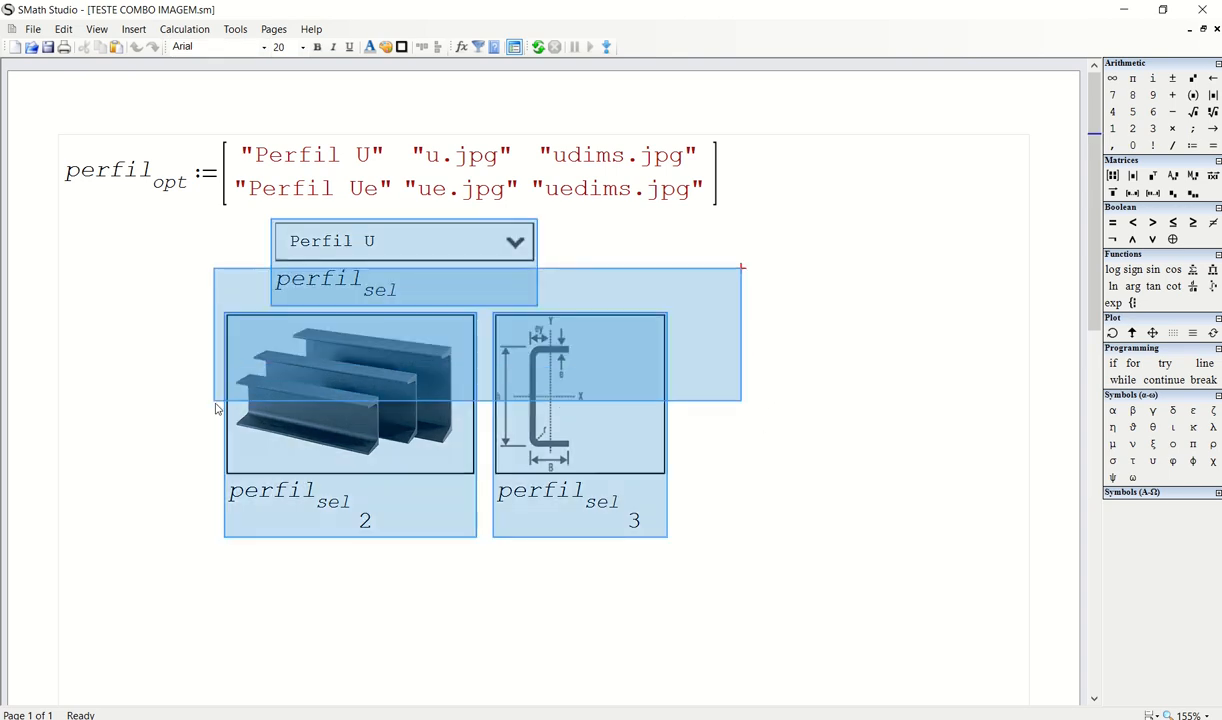
Shift the combo box, both image regions and the perfil opt definition right to centre them on the page
{"action": "left_click_drag", "start_coordinate": [764, 164], "coordinate": [313, 457]}
{"action": "left_click", "coordinate": [368, 210]}
{"action": "left_click_drag", "start_coordinate": [753, 186], "coordinate": [280, 450]}
{"action": "left_click_drag", "start_coordinate": [296, 199], "coordinate": [413, 199]}
{"action": "left_click", "coordinate": [927, 291]}
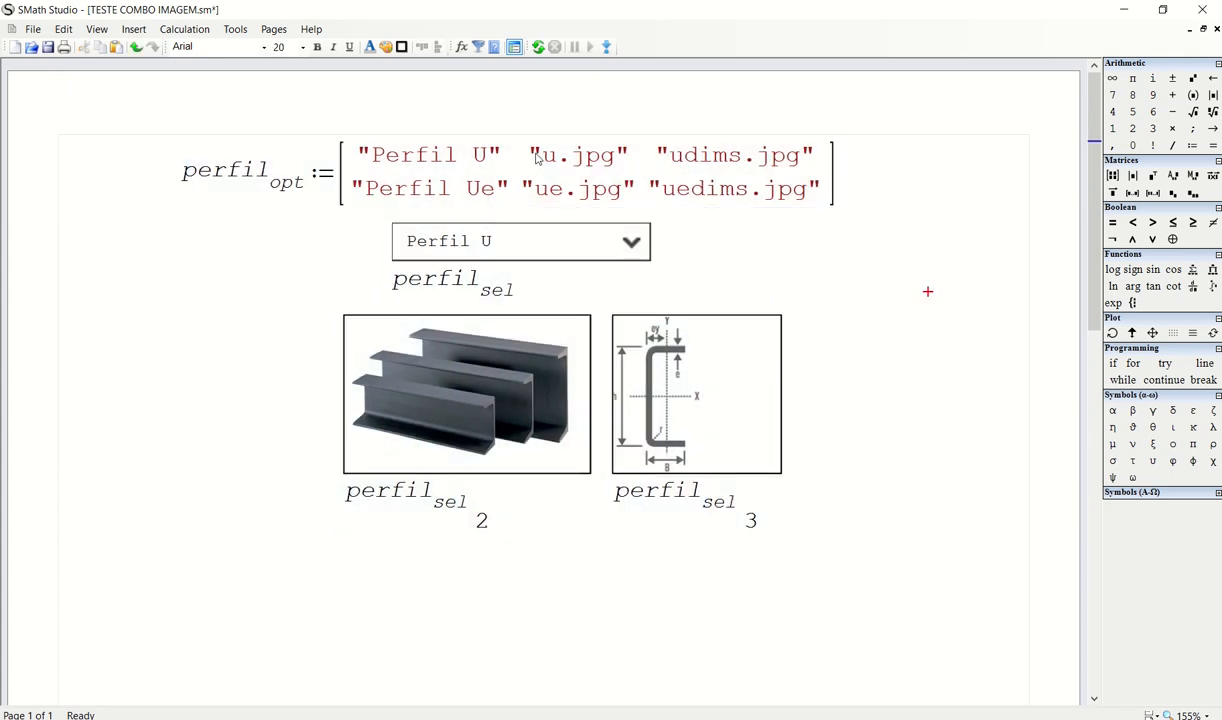
Compare the perfil opt matrix entries with the image files u, udims, ue and uedims in the Aula 25 folder
{"action": "left_click", "coordinate": [405, 168]}
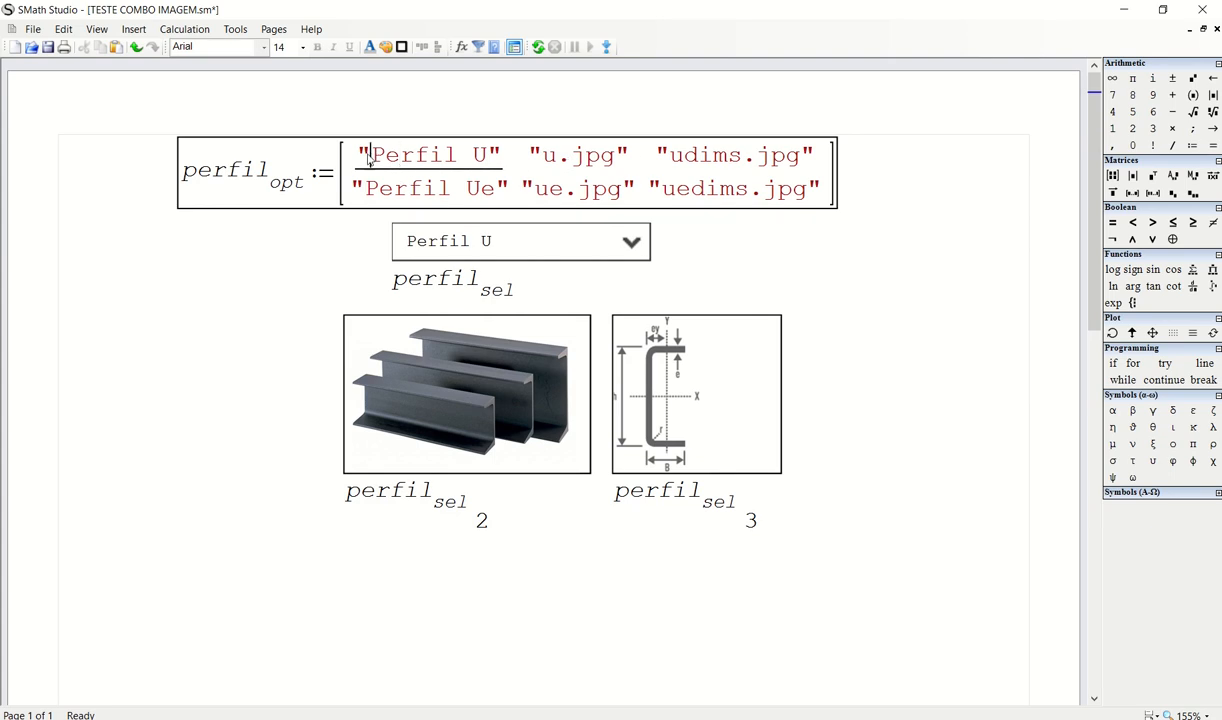
{"action": "left_click_drag", "start_coordinate": [356, 153], "coordinate": [404, 170]}
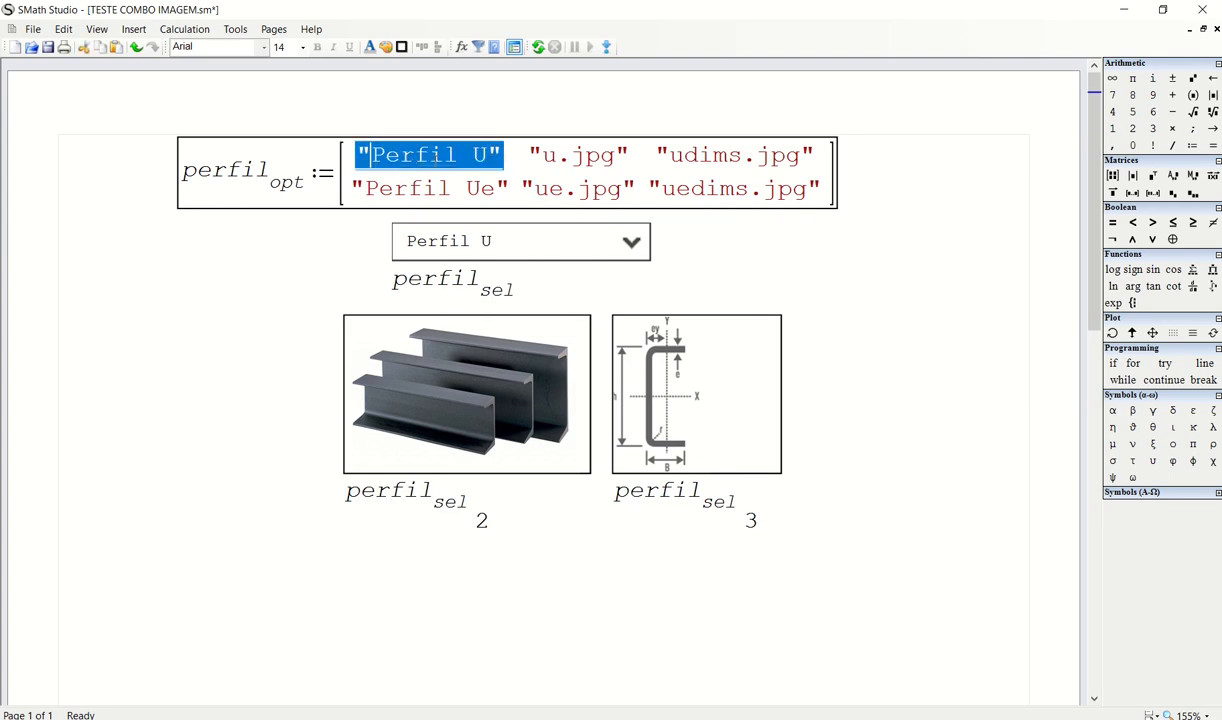
{"action": "left_click", "coordinate": [538, 150]}
{"action": "left_click_drag", "start_coordinate": [532, 155], "coordinate": [564, 155]}
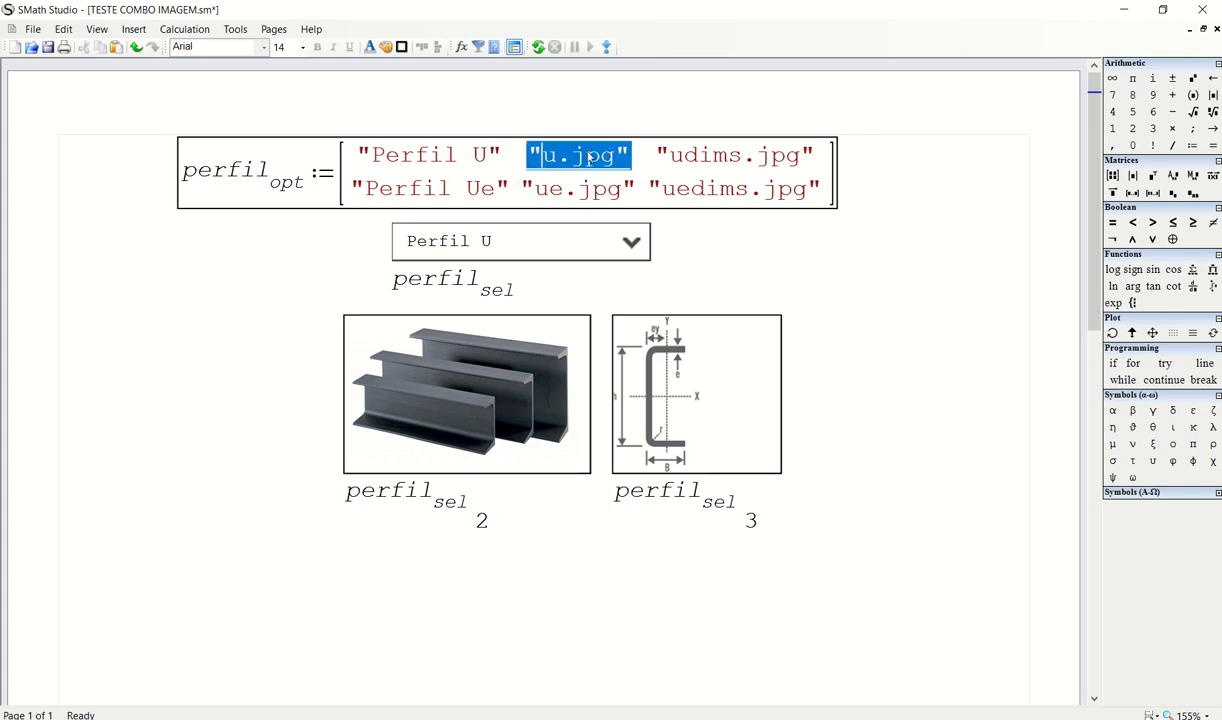
{"action": "left_click", "coordinate": [1124, 10]}
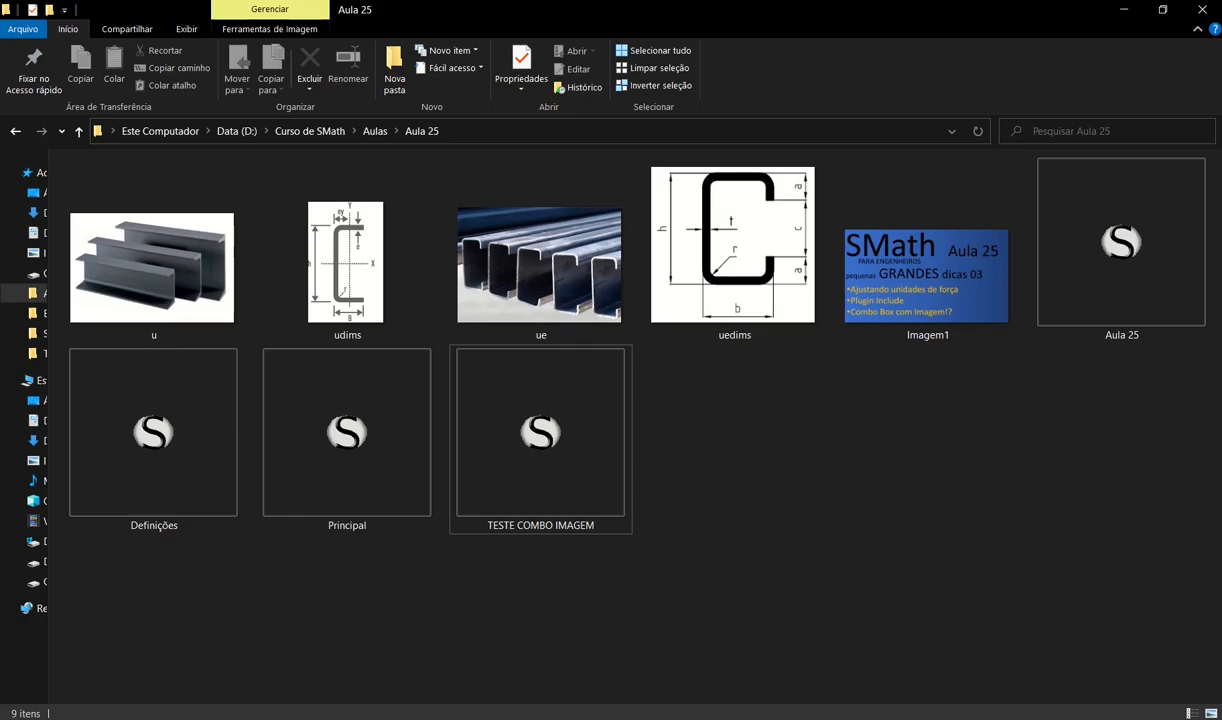
{"action": "left_click", "coordinate": [186, 289]}
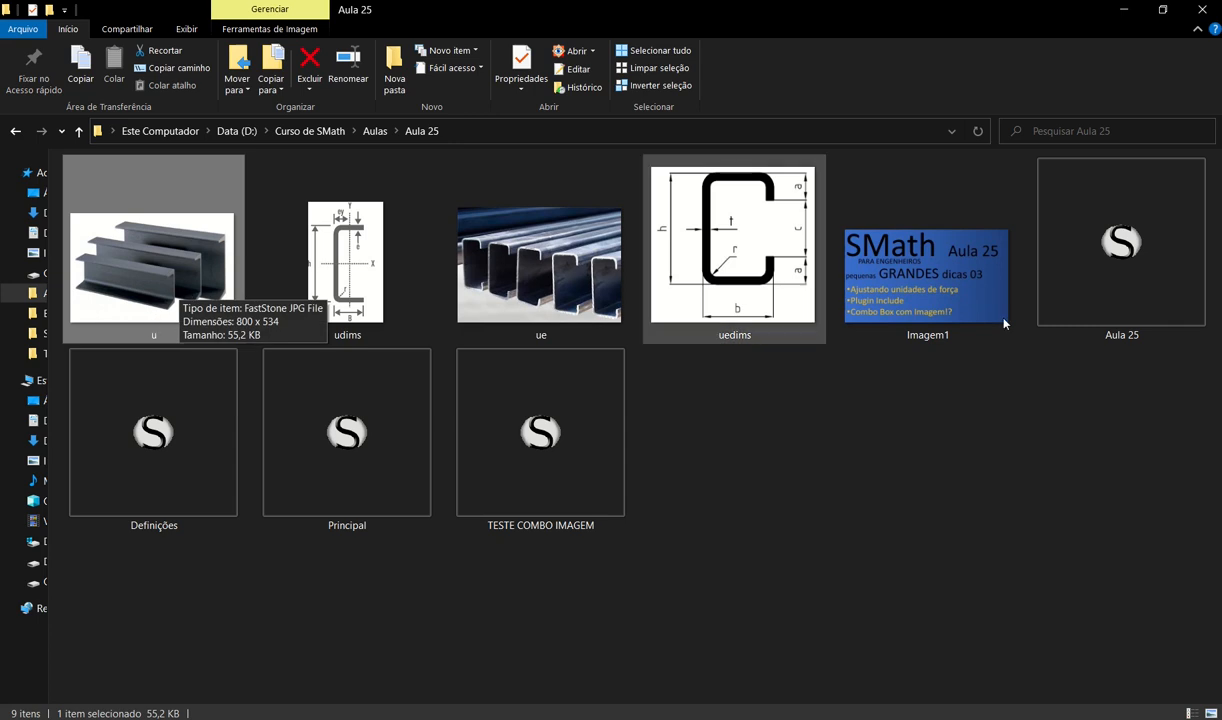
{"action": "key", "text": "alt+Tab"}
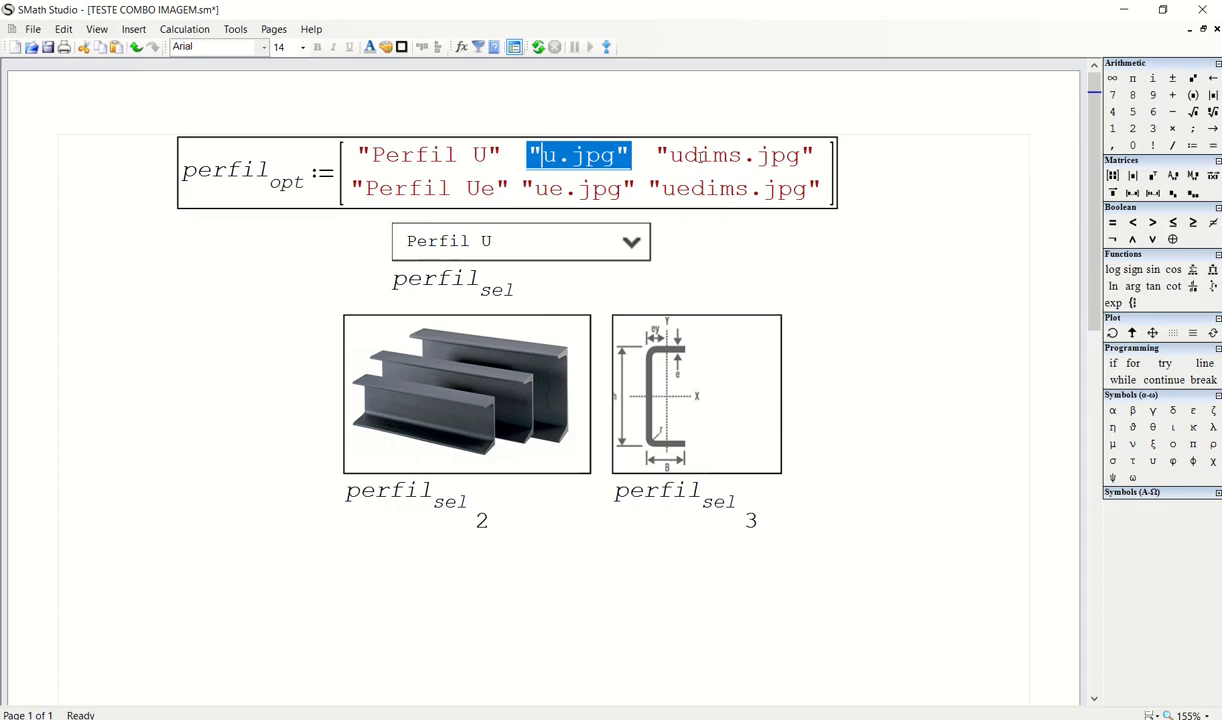
{"action": "double_click", "coordinate": [700, 155]}
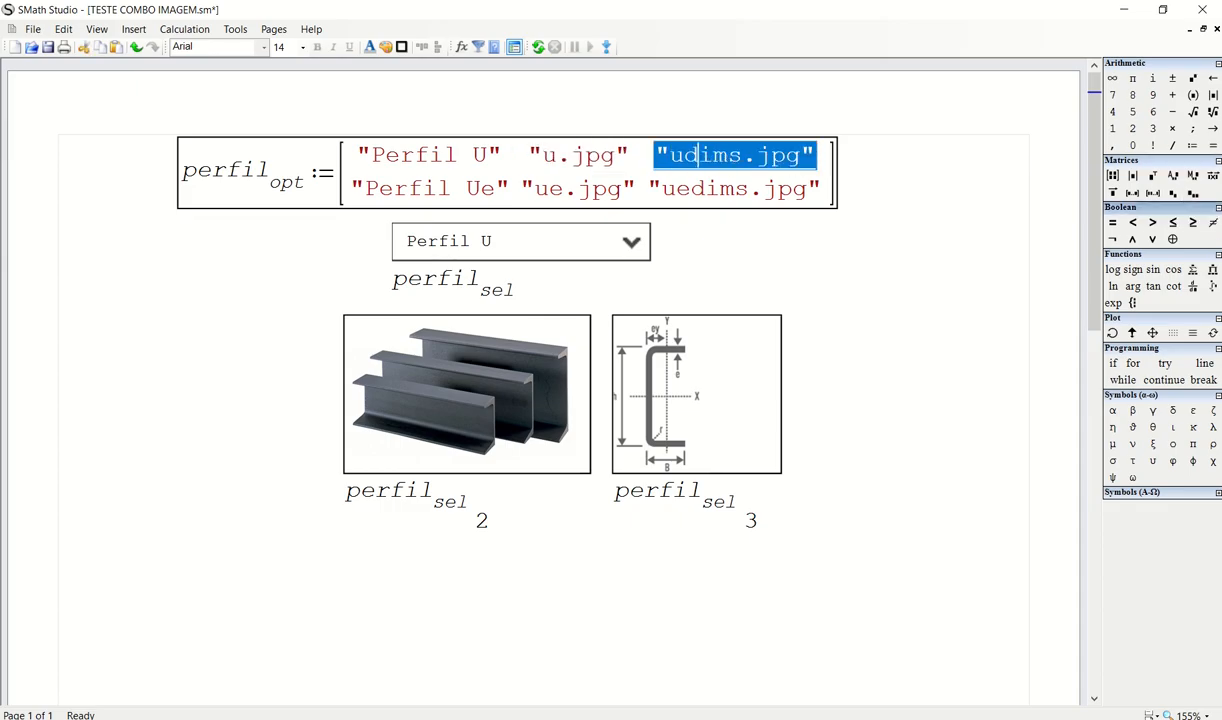
{"action": "key", "text": "alt+Tab"}
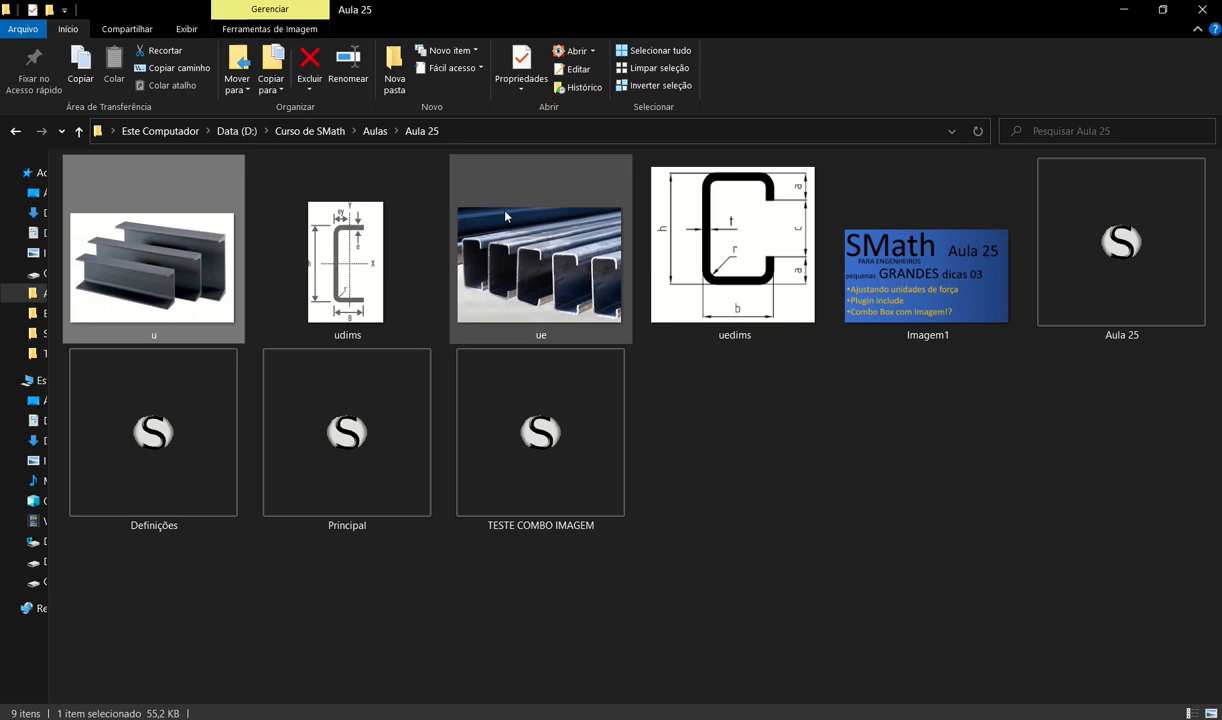
{"action": "left_click", "coordinate": [385, 276]}
{"action": "left_click", "coordinate": [590, 298]}
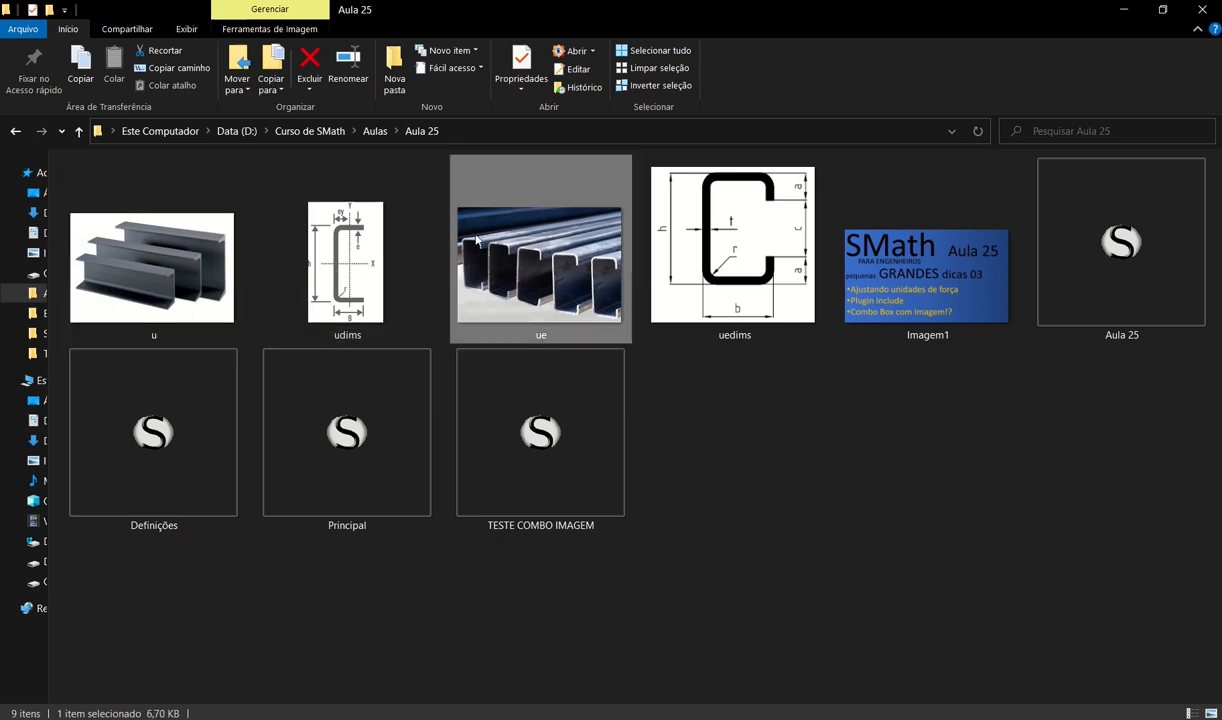
{"action": "left_click", "coordinate": [745, 230]}
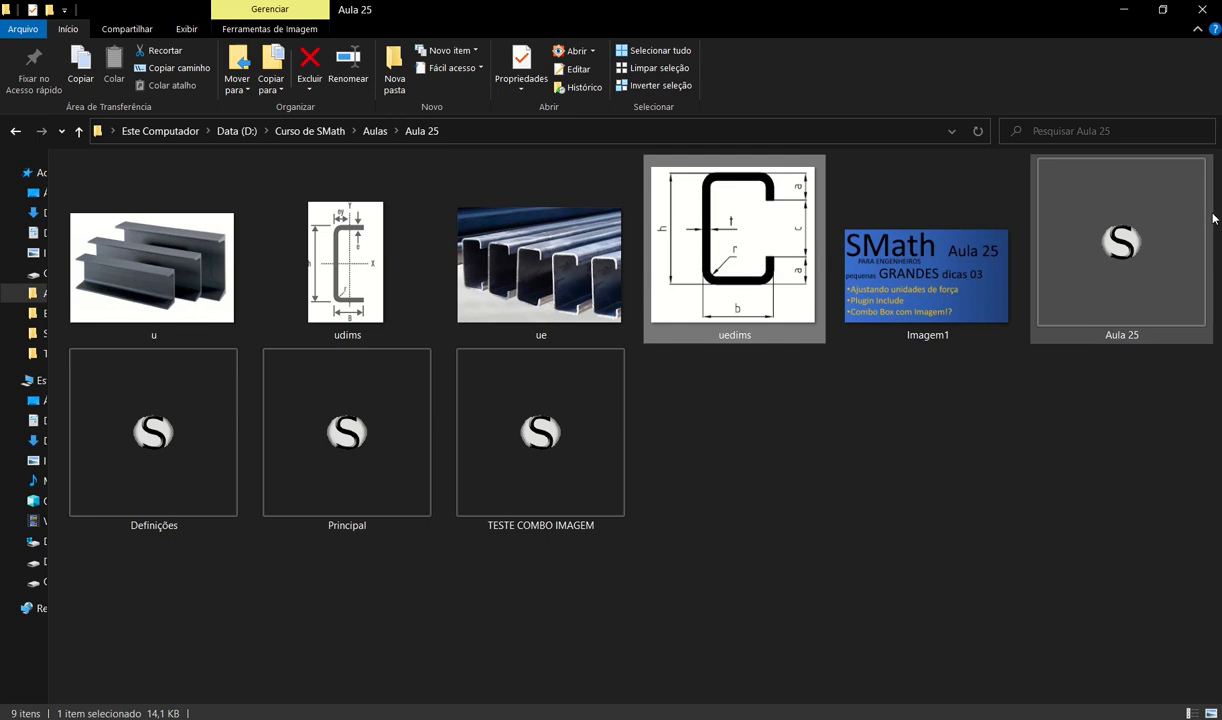
{"action": "key", "text": "alt+Tab"}
{"action": "left_click", "coordinate": [859, 271]}
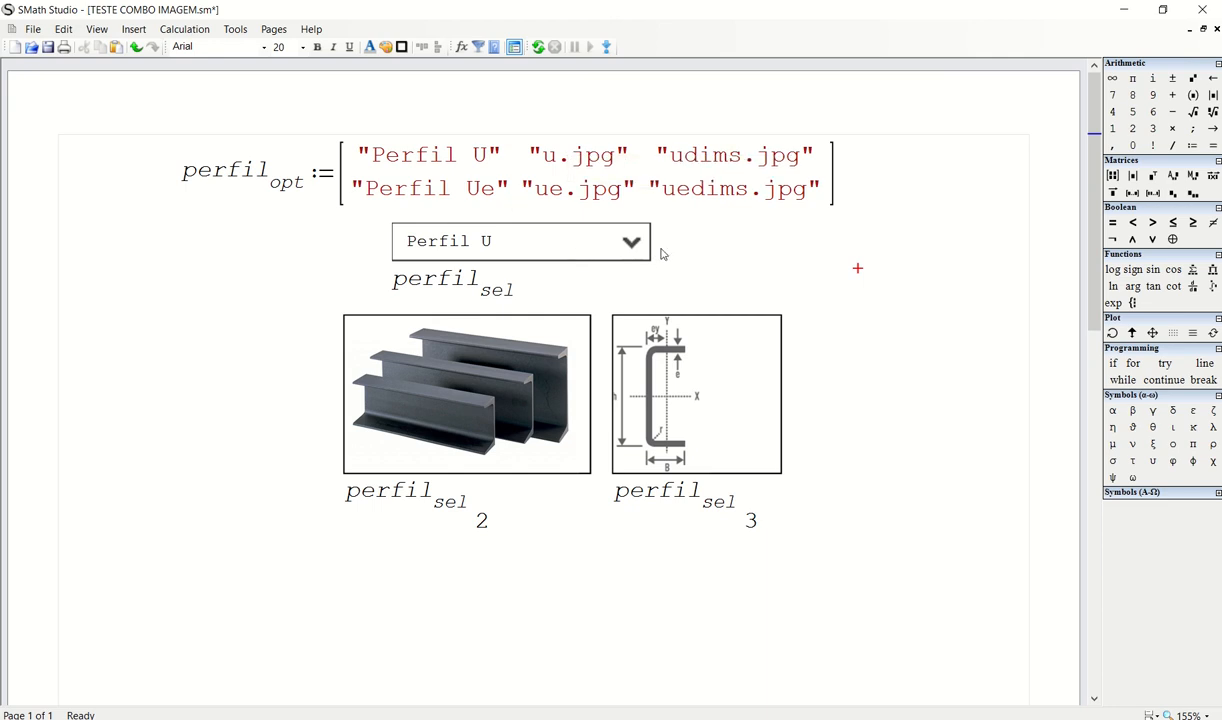
Configure the perfil sel combo box with perfil.opt as its source and Item's row as its output
{"action": "right_click", "coordinate": [557, 238]}
{"action": "left_click", "coordinate": [700, 266]}
{"action": "left_click", "coordinate": [575, 278]}
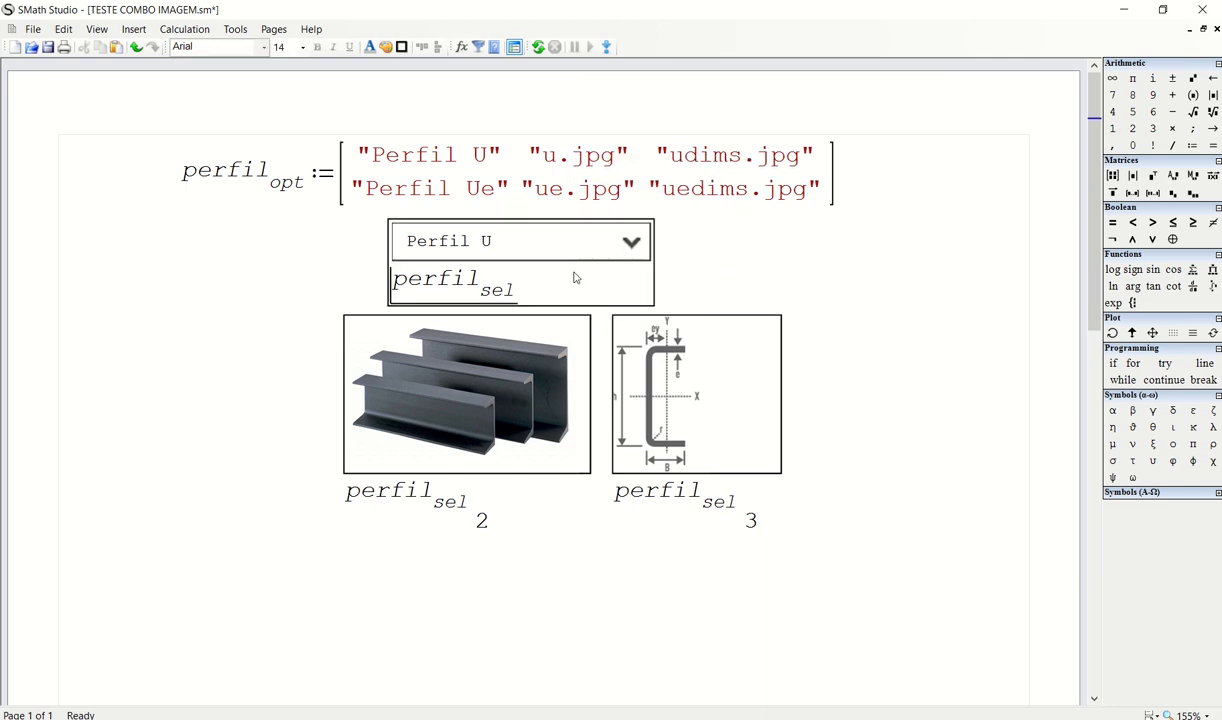
{"action": "right_click", "coordinate": [575, 278]}
{"action": "left_click", "coordinate": [628, 465]}
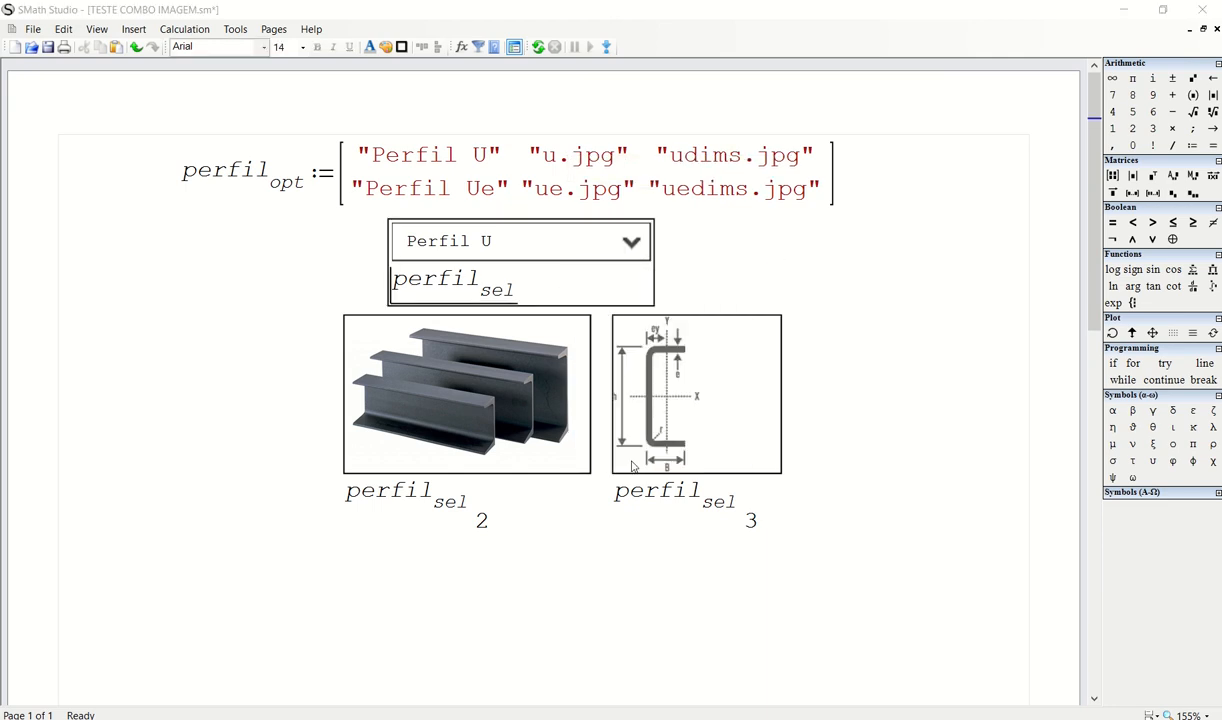
{"action": "left_click_drag", "start_coordinate": [652, 273], "coordinate": [842, 231]}
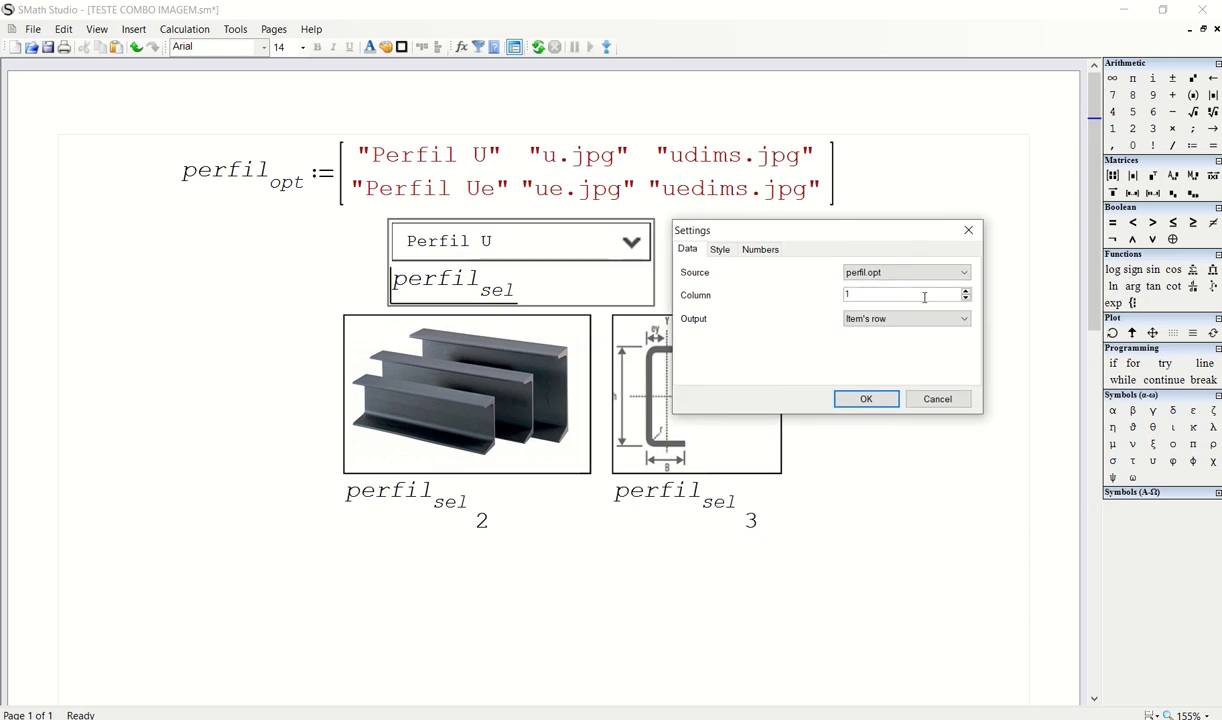
{"action": "left_click", "coordinate": [885, 273]}
{"action": "left_click", "coordinate": [868, 285]}
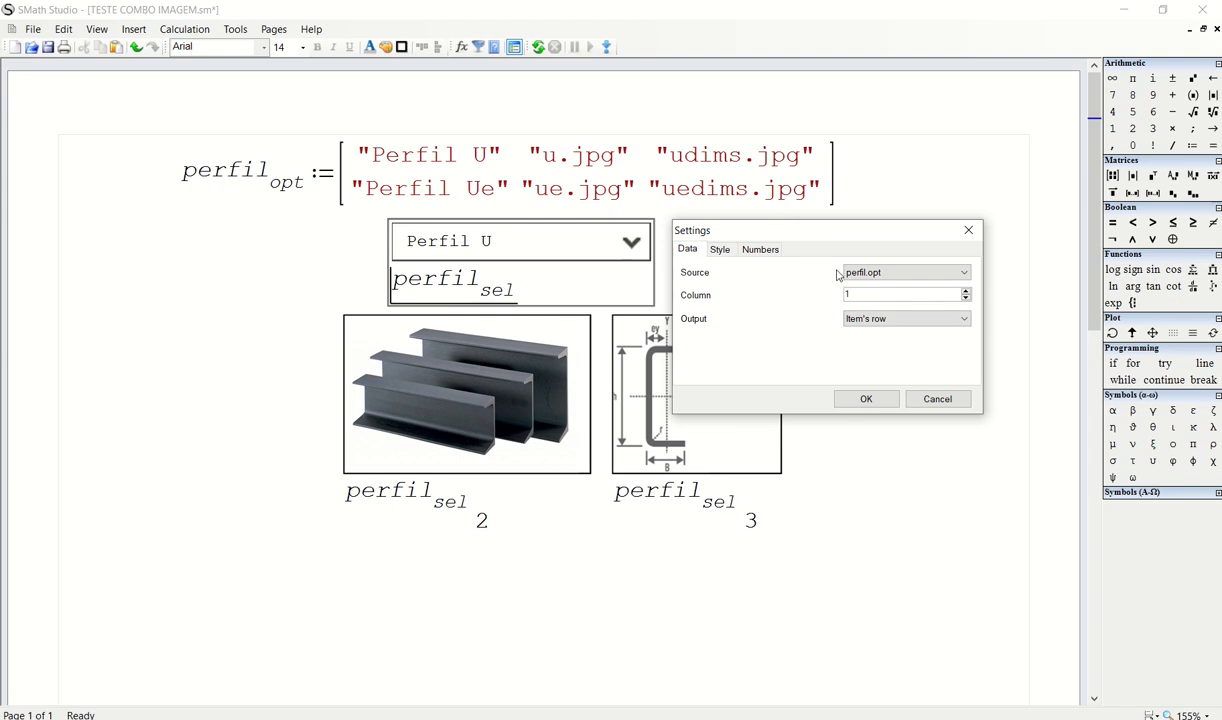
{"action": "left_click", "coordinate": [866, 317]}
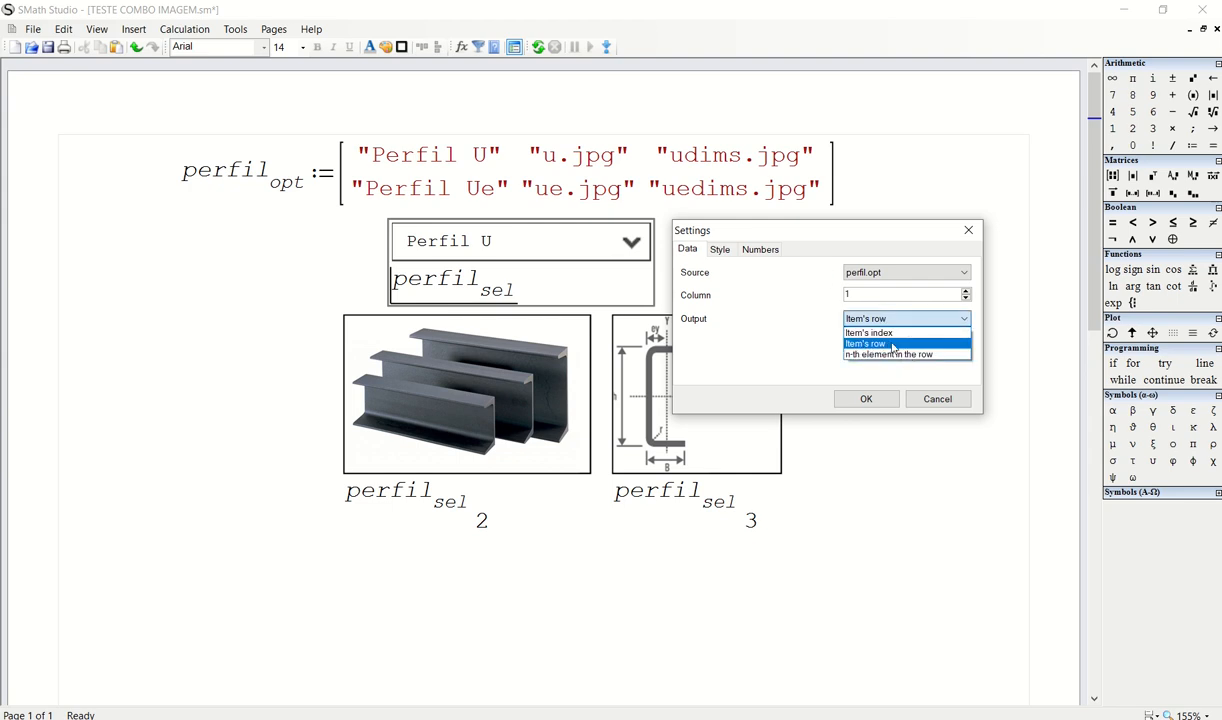
{"action": "left_click", "coordinate": [893, 345]}
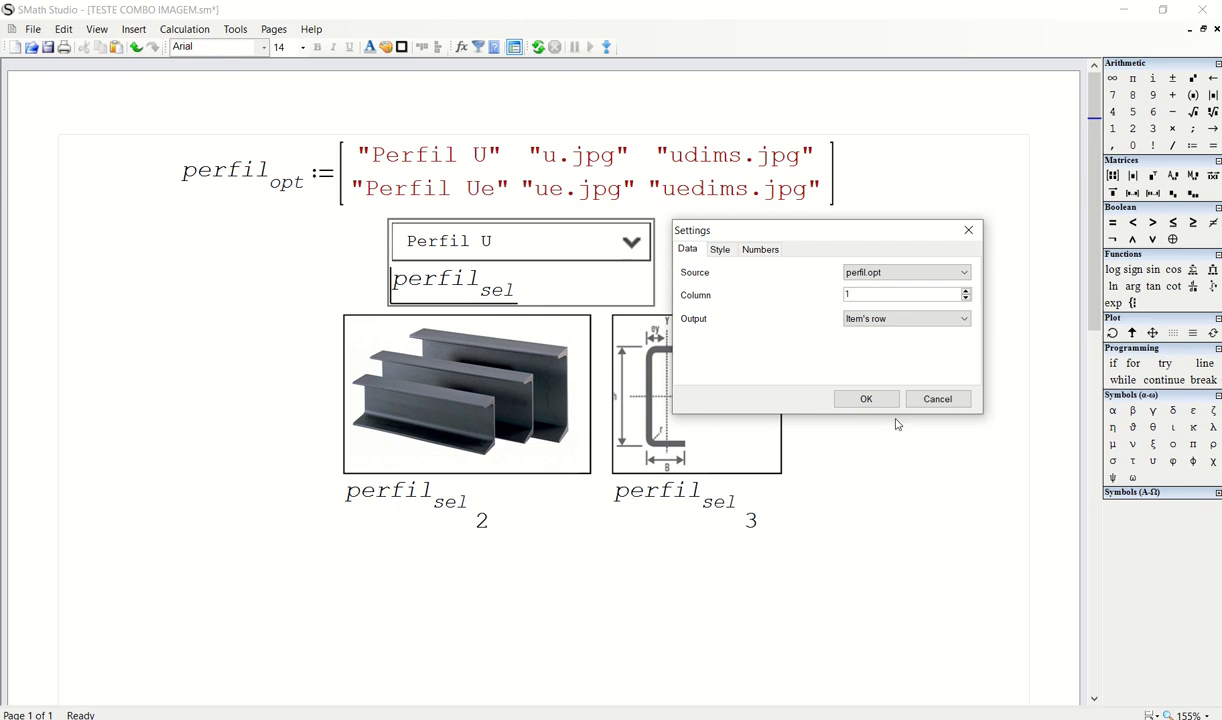
{"action": "left_click", "coordinate": [866, 399]}
Move the two image regions down and add a numeric evaluation of perfil sel beneath the combo box
{"action": "left_click_drag", "start_coordinate": [927, 373], "coordinate": [600, 330]}
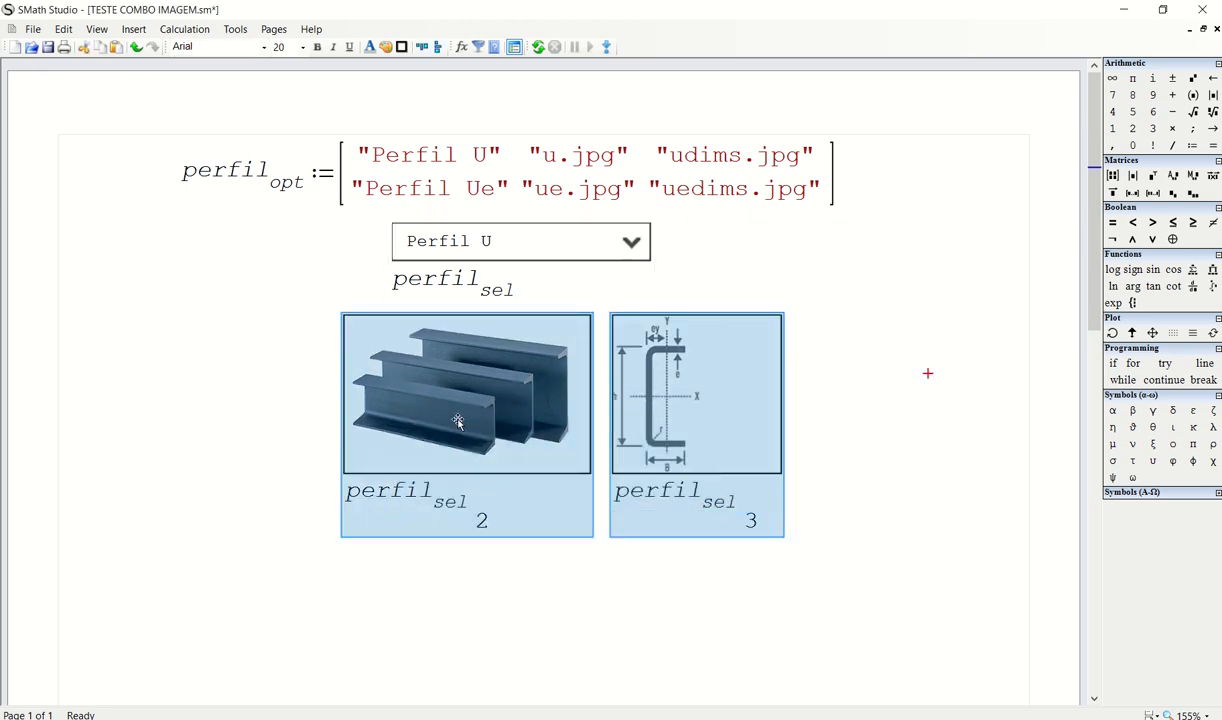
{"action": "left_click_drag", "start_coordinate": [460, 400], "coordinate": [447, 468]}
{"action": "double_click", "coordinate": [447, 285]}
{"action": "key", "text": "ctrl+c"}
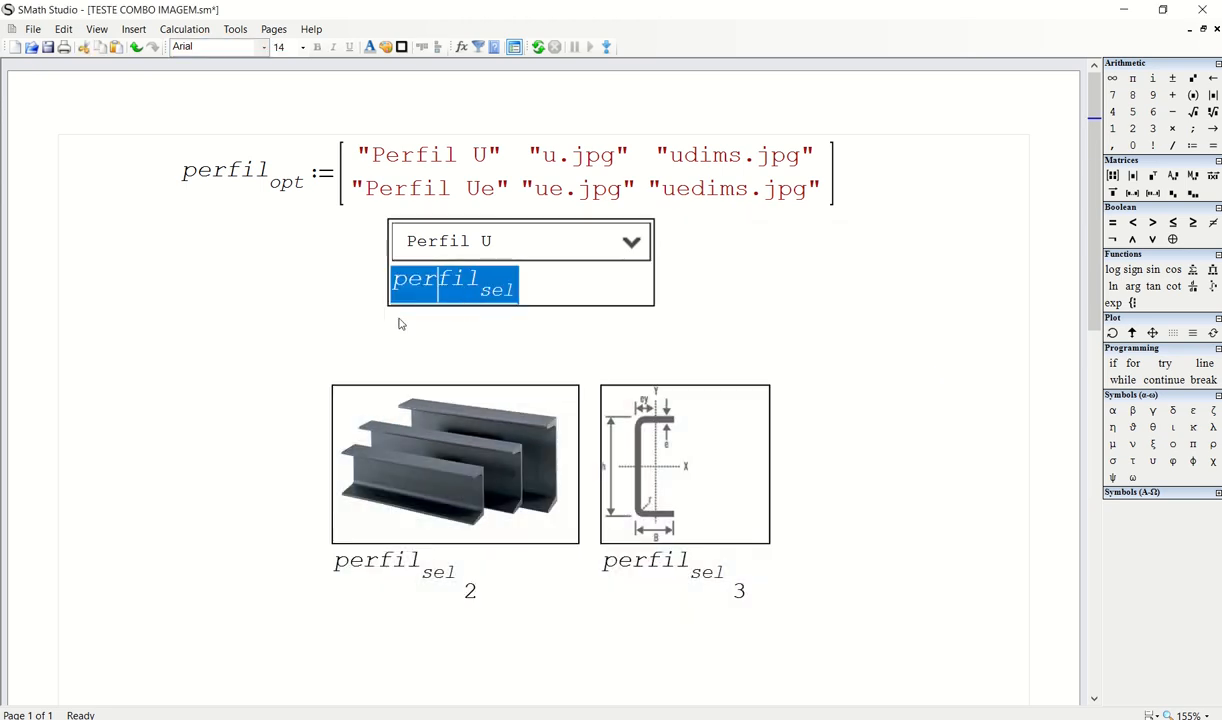
{"action": "left_click", "coordinate": [367, 315]}
{"action": "key", "text": "ctrl+v"}
{"action": "key", "text": "="}
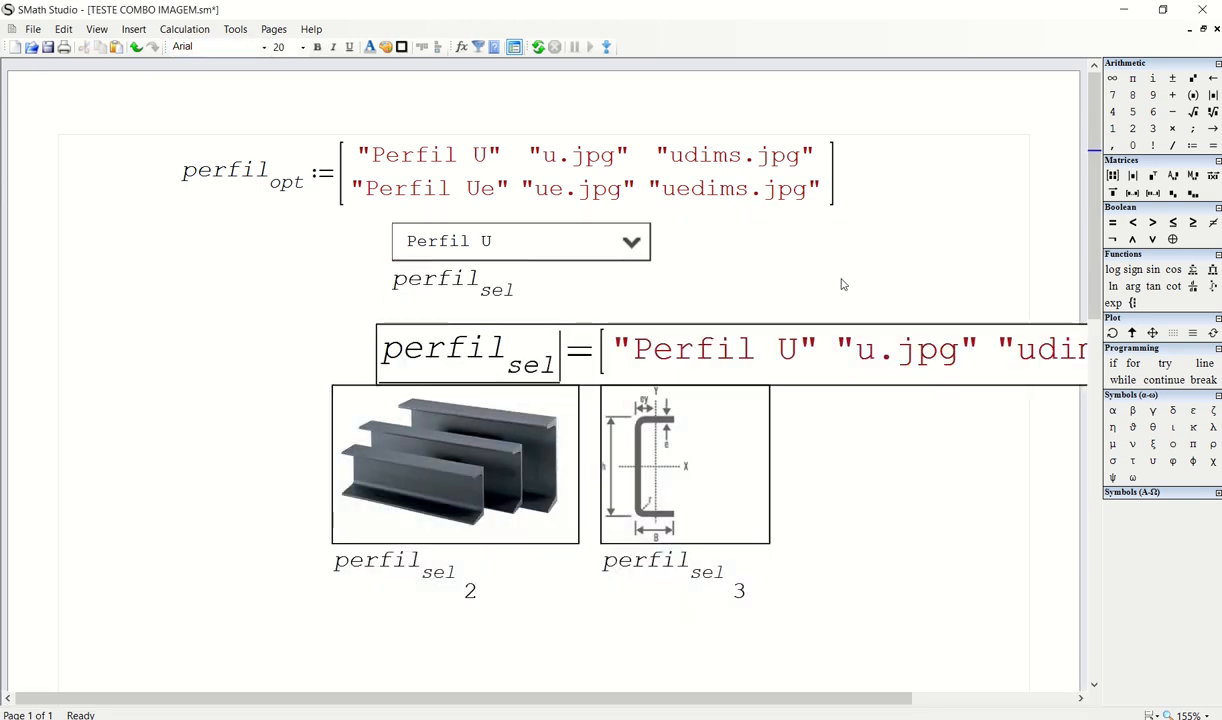
Set the perfil sel evaluation to font size 16 and centre it between the combo box and the images
{"action": "left_click", "coordinate": [892, 278]}
{"action": "left_click_drag", "start_coordinate": [882, 315], "coordinate": [640, 326]}
{"action": "left_click_drag", "start_coordinate": [830, 326], "coordinate": [622, 322]}
{"action": "left_click", "coordinate": [997, 233]}
{"action": "left_click", "coordinate": [278, 47]}
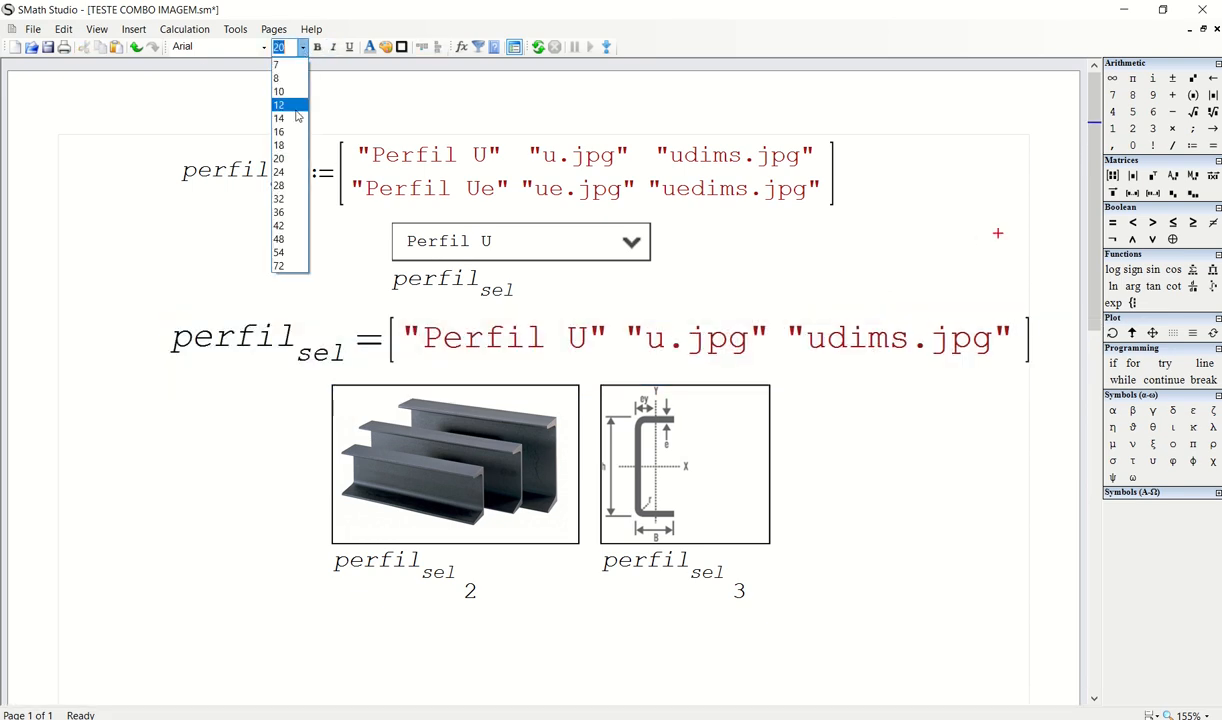
{"action": "left_click", "coordinate": [278, 152]}
{"action": "left_click_drag", "start_coordinate": [250, 291], "coordinate": [195, 355]}
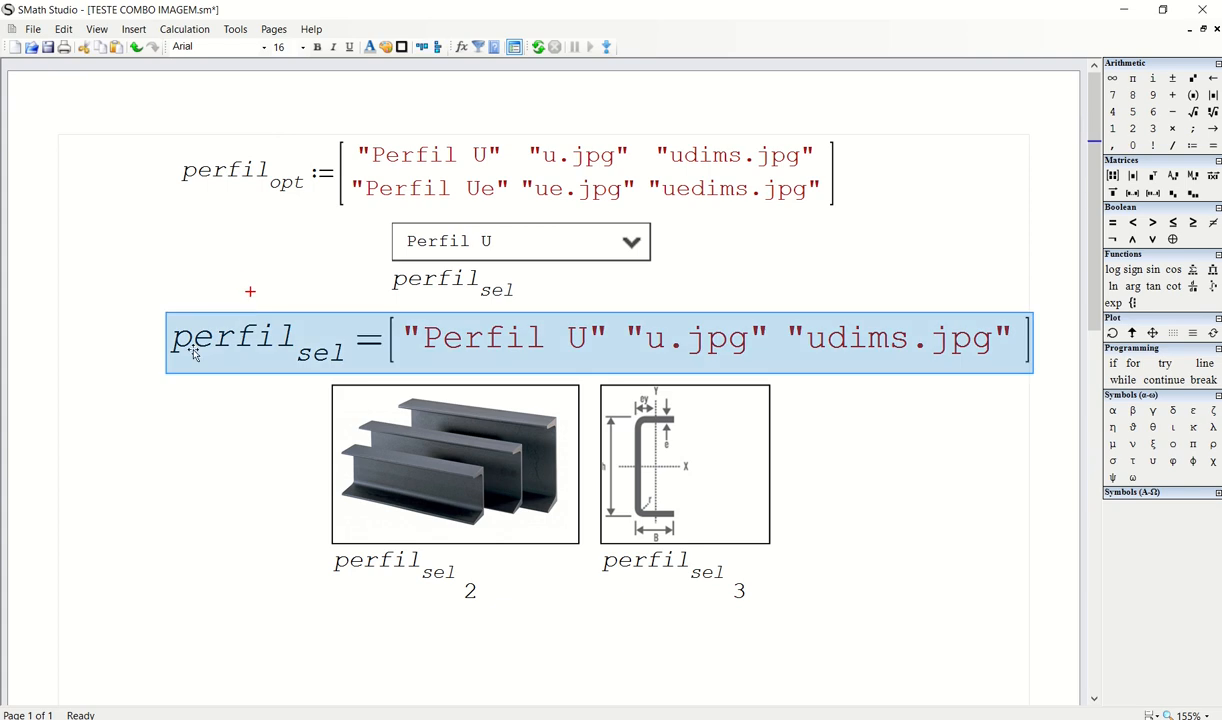
{"action": "left_click", "coordinate": [290, 47]}
{"action": "left_click", "coordinate": [279, 132]}
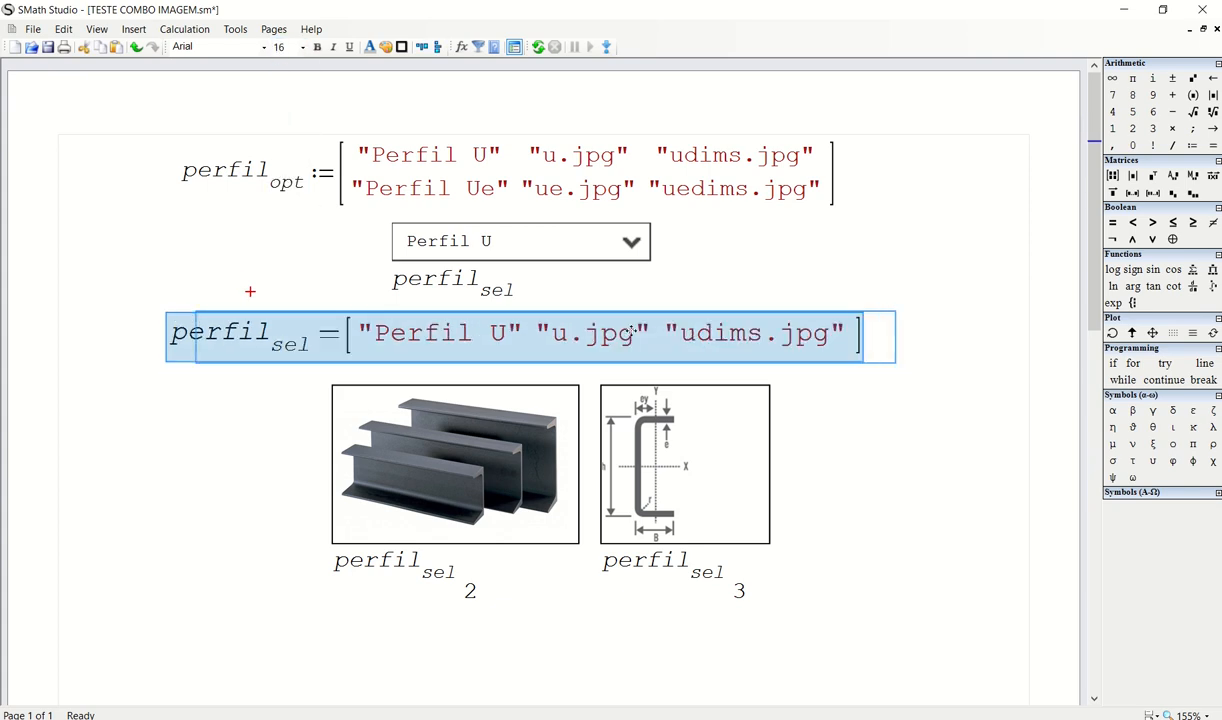
{"action": "left_click", "coordinate": [740, 257]}
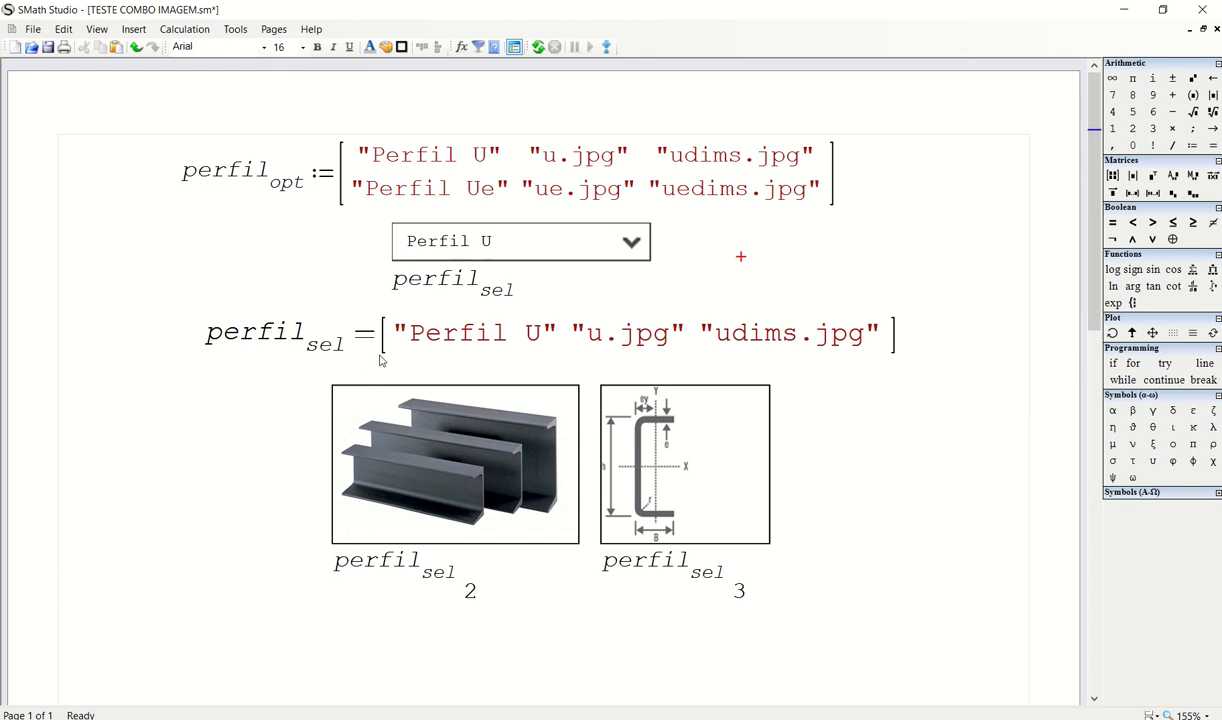
Examine the three elements of the evaluated perfil sel row and the image regions that use elements 2 and 3
{"action": "left_click_drag", "start_coordinate": [398, 335], "coordinate": [565, 337]}
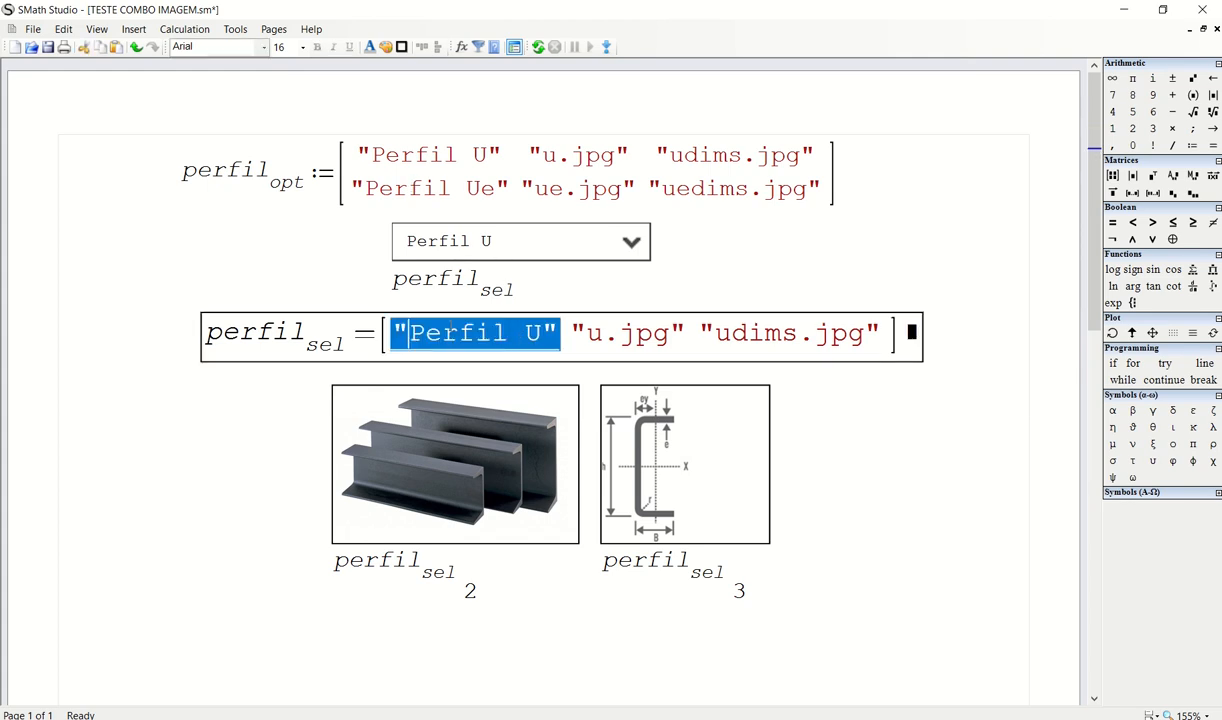
{"action": "double_click", "coordinate": [590, 333]}
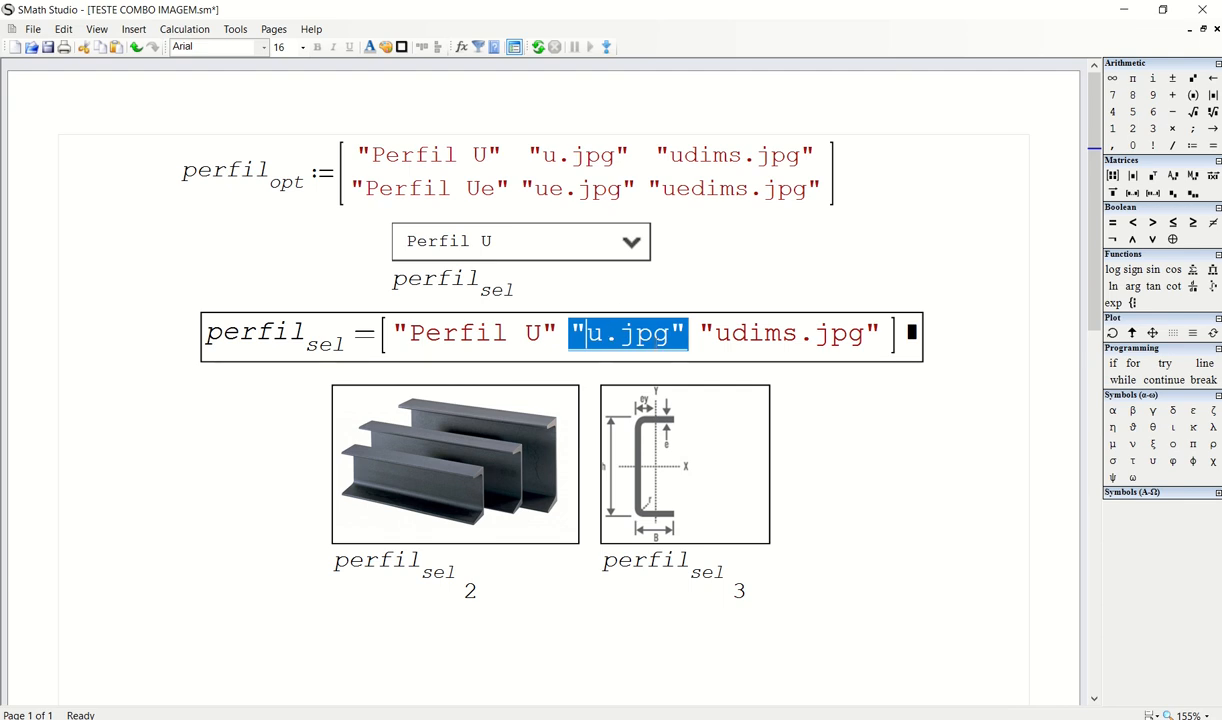
{"action": "double_click", "coordinate": [833, 346]}
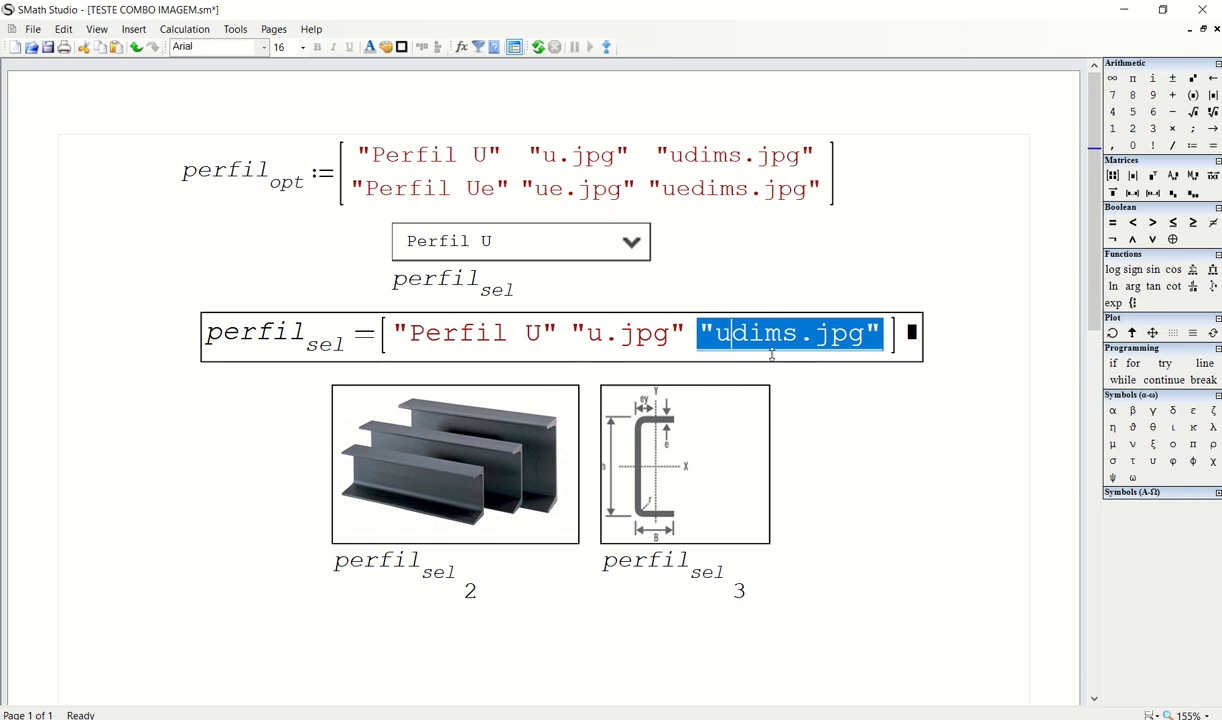
{"action": "left_click", "coordinate": [836, 282]}
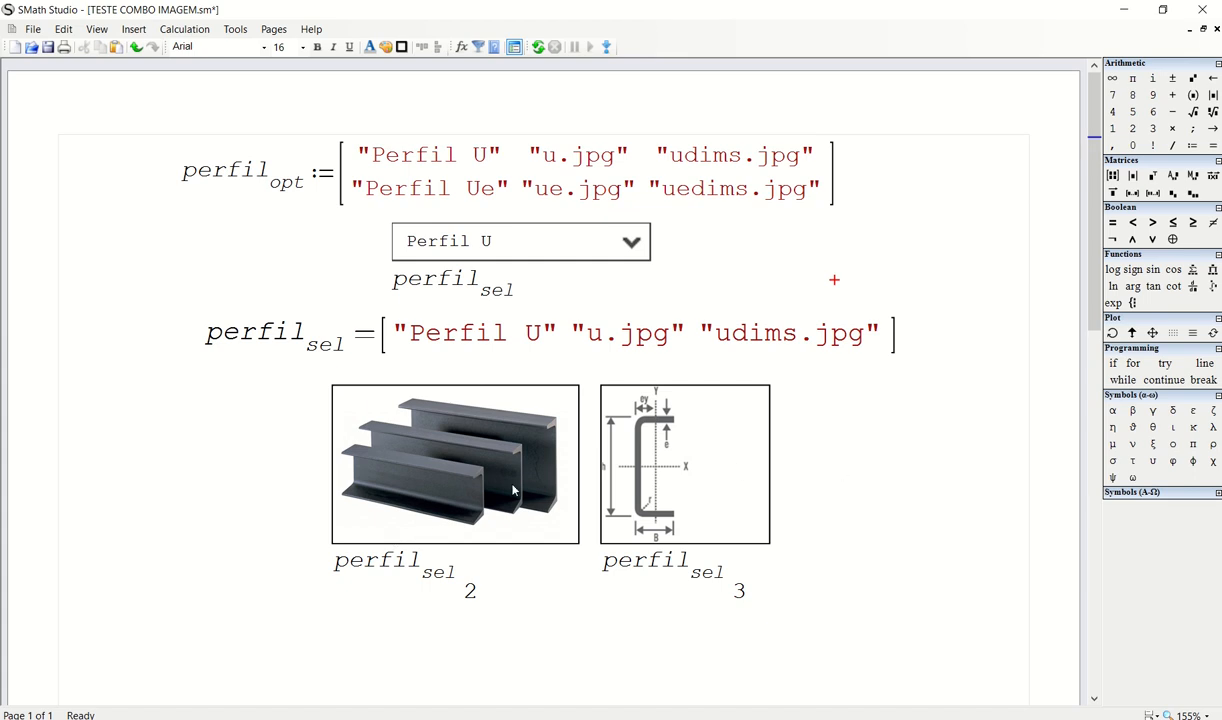
{"action": "left_click_drag", "start_coordinate": [294, 652], "coordinate": [411, 509]}
{"action": "left_click_drag", "start_coordinate": [881, 560], "coordinate": [612, 470]}
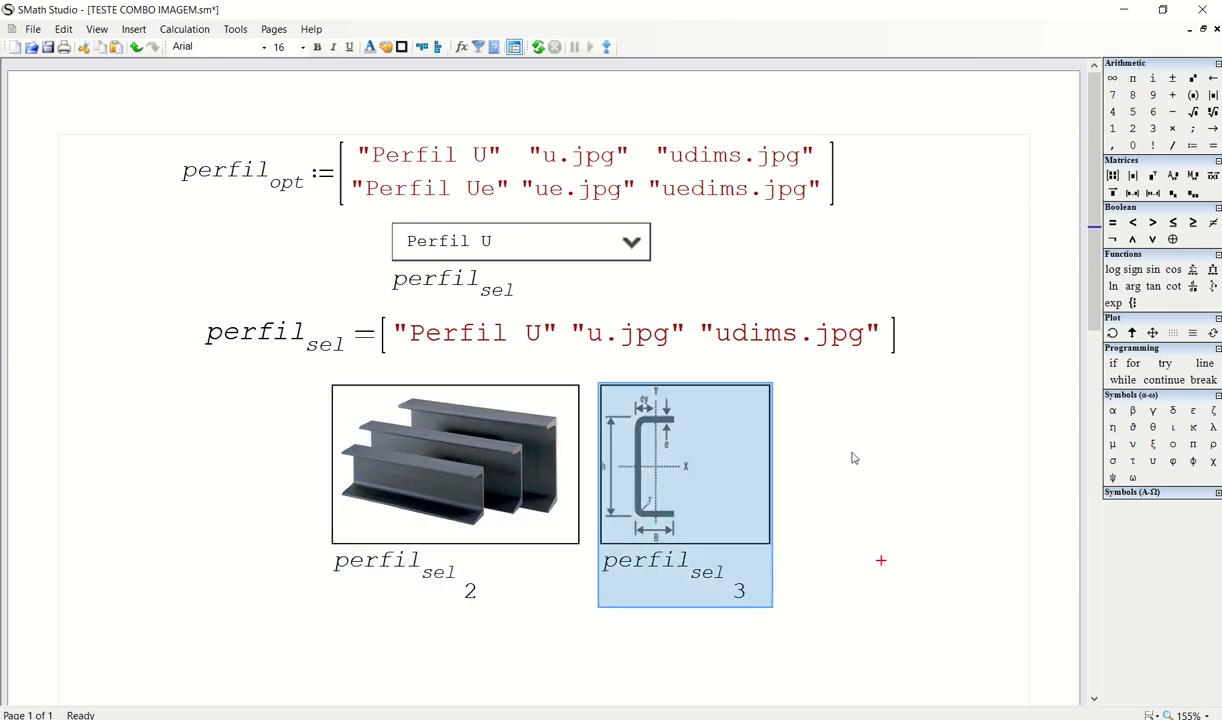
{"action": "left_click", "coordinate": [810, 466]}
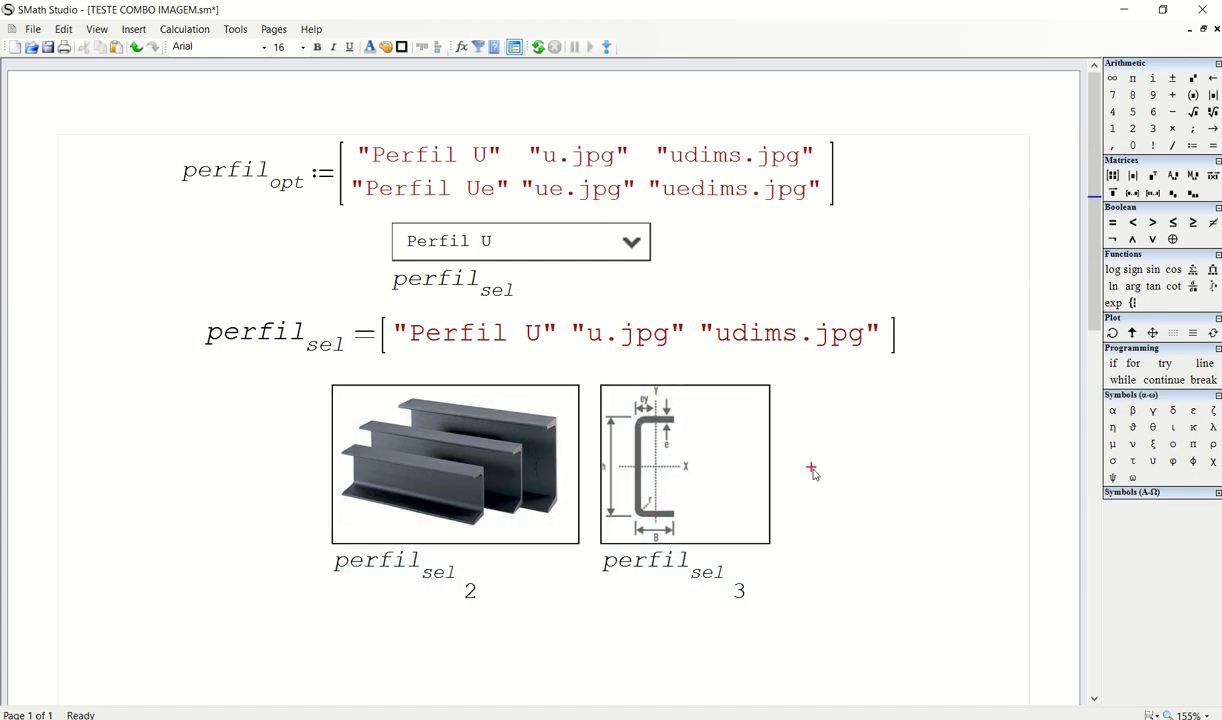
Move the two existing image regions right and insert a new Image region in the space beside them
{"action": "left_click_drag", "start_coordinate": [858, 431], "coordinate": [558, 576]}
{"action": "left_click", "coordinate": [191, 443]}
{"action": "left_click", "coordinate": [134, 29]}
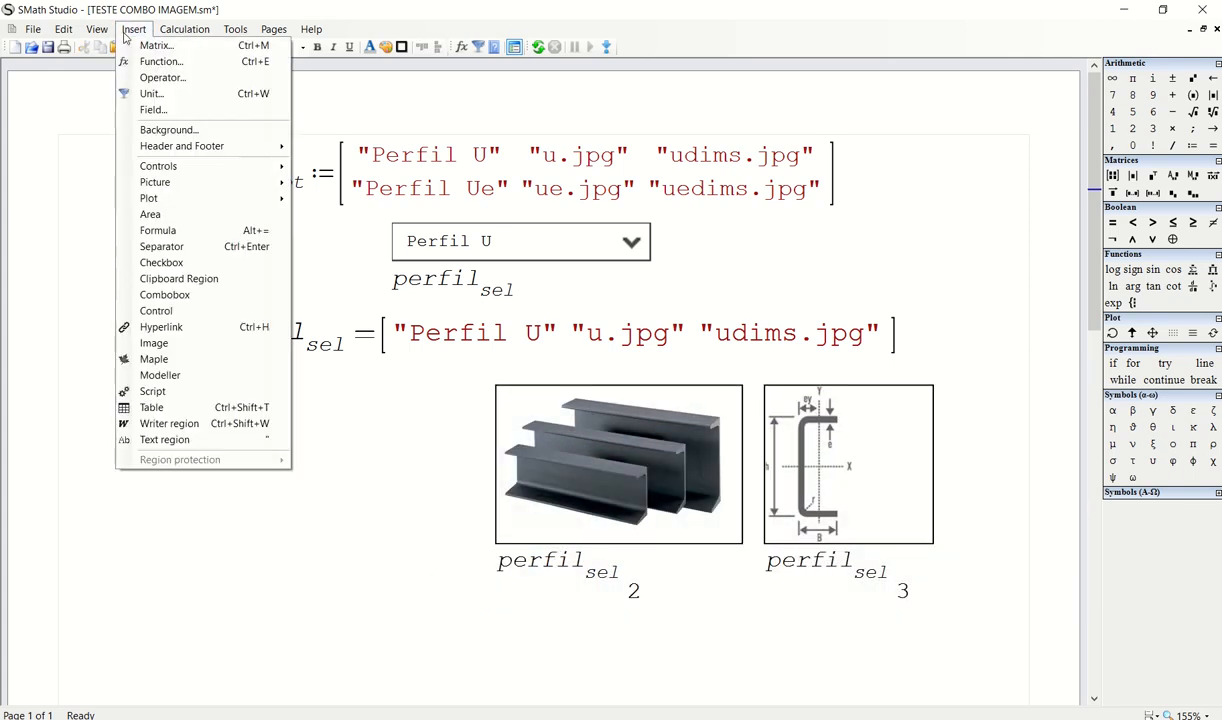
{"action": "left_click", "coordinate": [160, 343]}
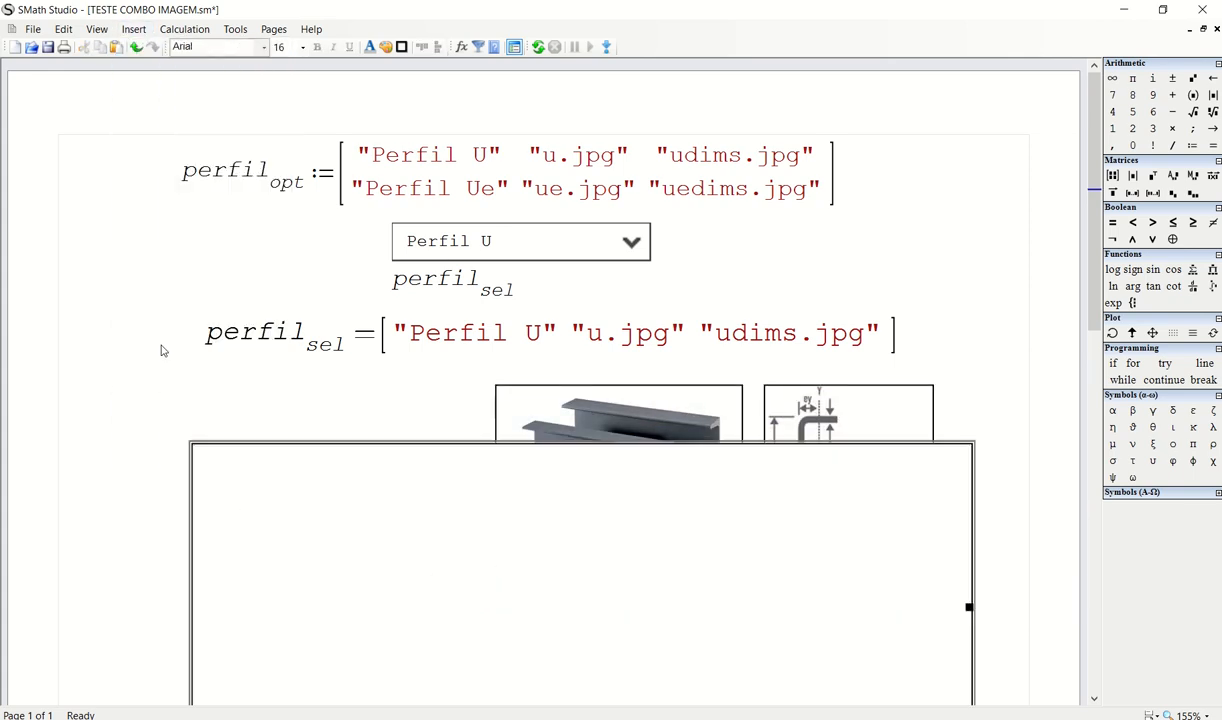
Move the new empty image region up to the page's left margin and shrink it to less than half its width
{"action": "left_click_drag", "start_coordinate": [366, 420], "coordinate": [317, 464]}
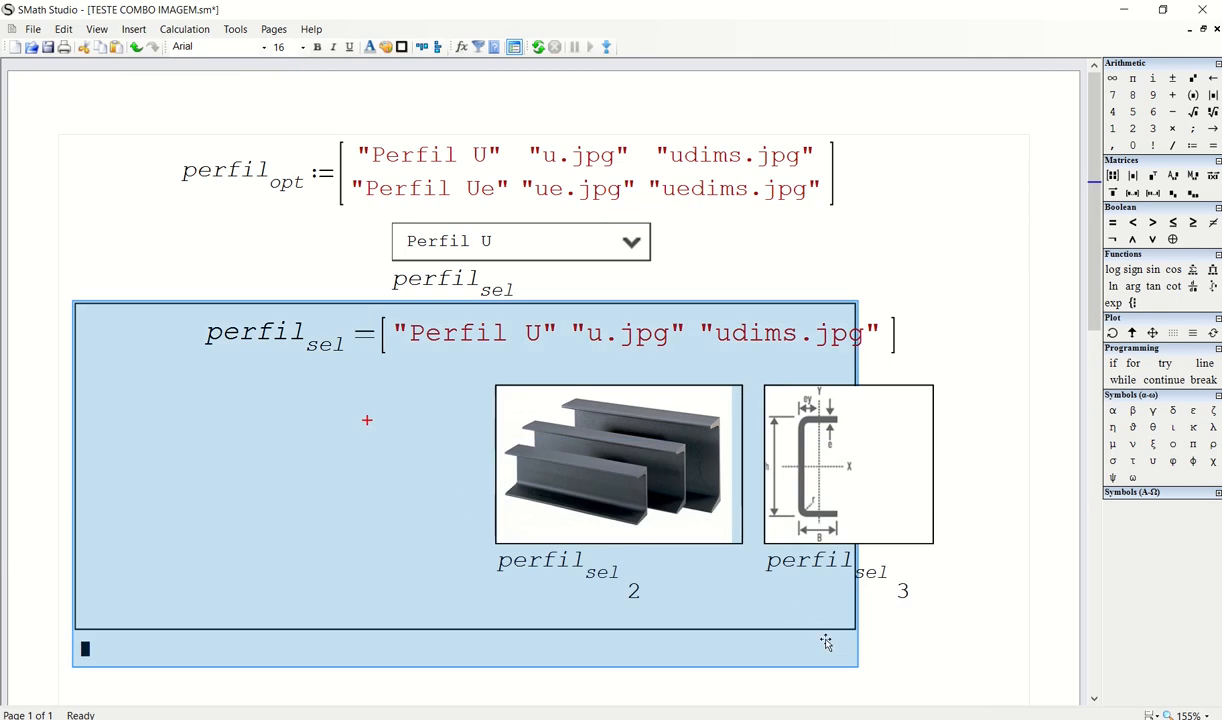
{"action": "left_click", "coordinate": [827, 576]}
{"action": "left_click_drag", "start_coordinate": [848, 624], "coordinate": [401, 480]}
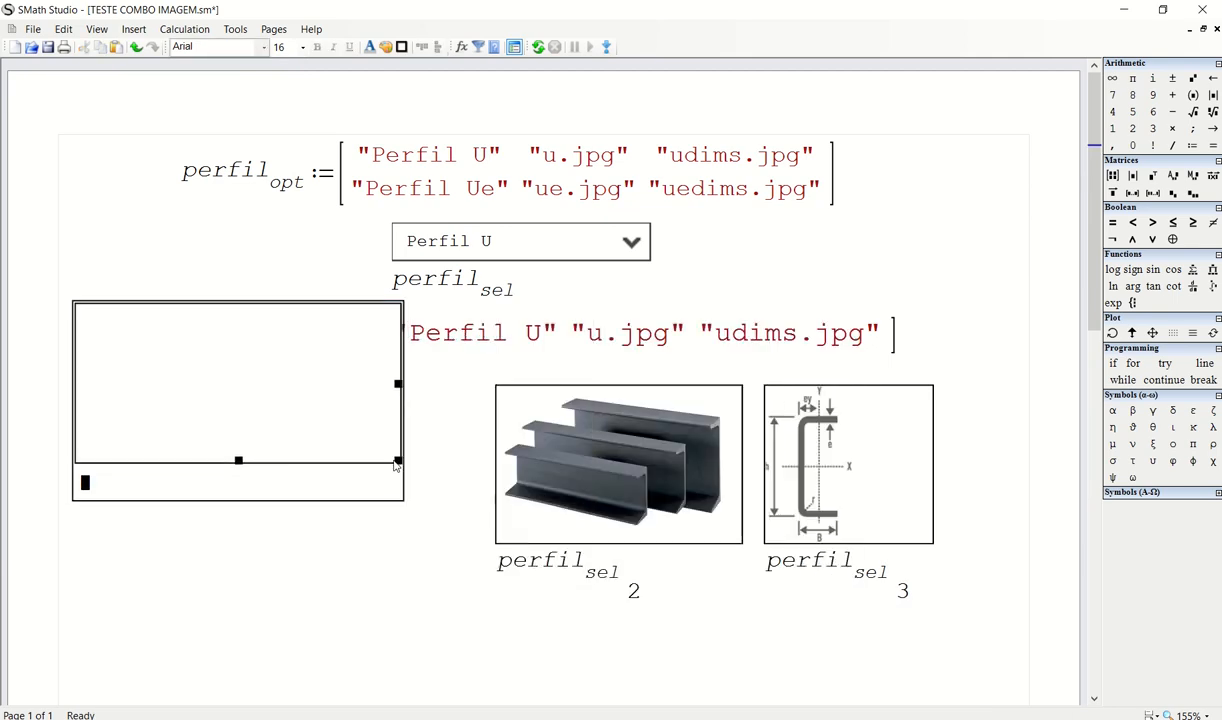
Place the empty image region beside the photo and set its source to "u.jpg", copied from the perfil sel row
{"action": "left_click_drag", "start_coordinate": [320, 583], "coordinate": [185, 495]}
{"action": "left_click_drag", "start_coordinate": [185, 440], "coordinate": [199, 528]}
{"action": "double_click", "coordinate": [608, 335]}
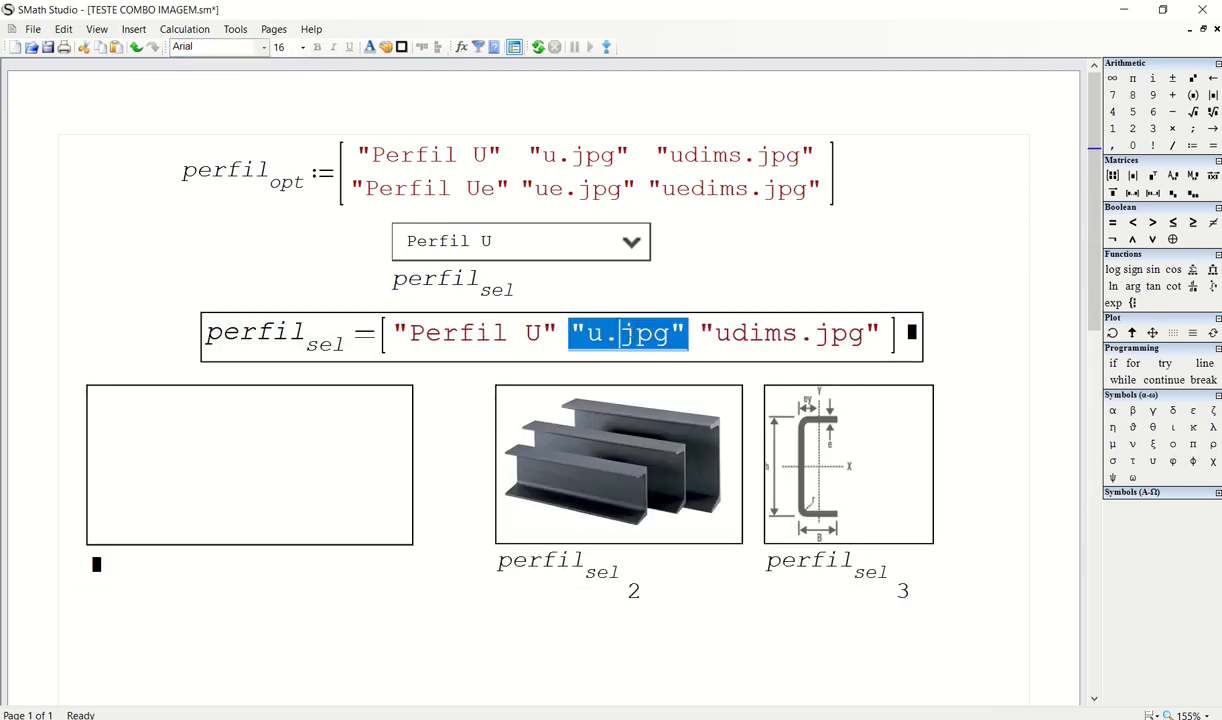
{"action": "left_click_drag", "start_coordinate": [100, 568], "coordinate": [100, 568]}
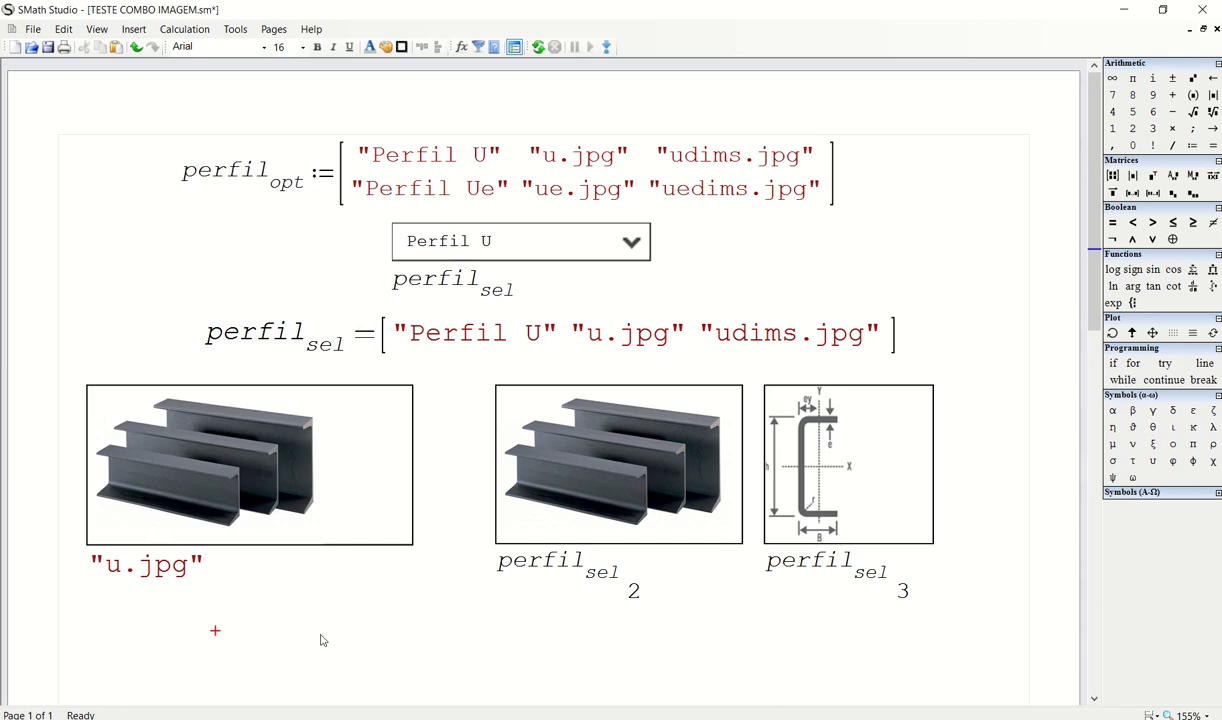
Delete the "u.jpg" image region and move the two remaining image regions back left beneath the perfil sel row
{"action": "left_click_drag", "start_coordinate": [355, 618], "coordinate": [230, 525]}
{"action": "key", "text": "Delete"}
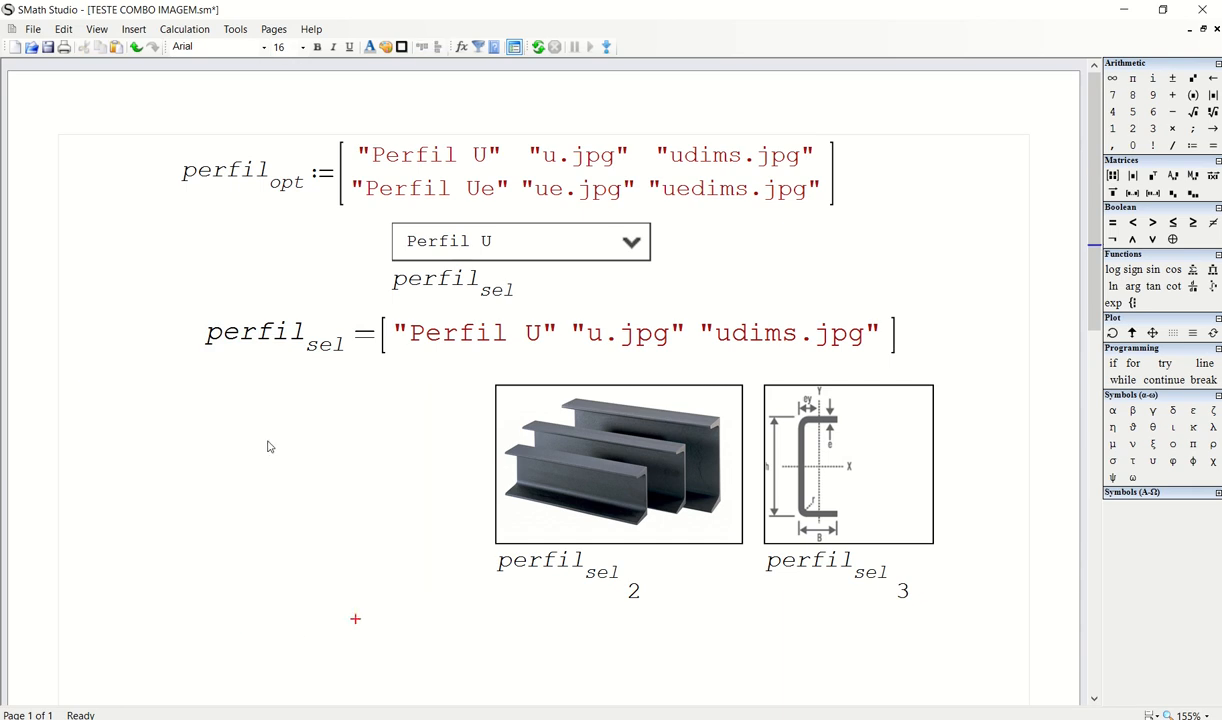
{"action": "left_click_drag", "start_coordinate": [366, 408], "coordinate": [691, 593]}
{"action": "left_click", "coordinate": [893, 466]}
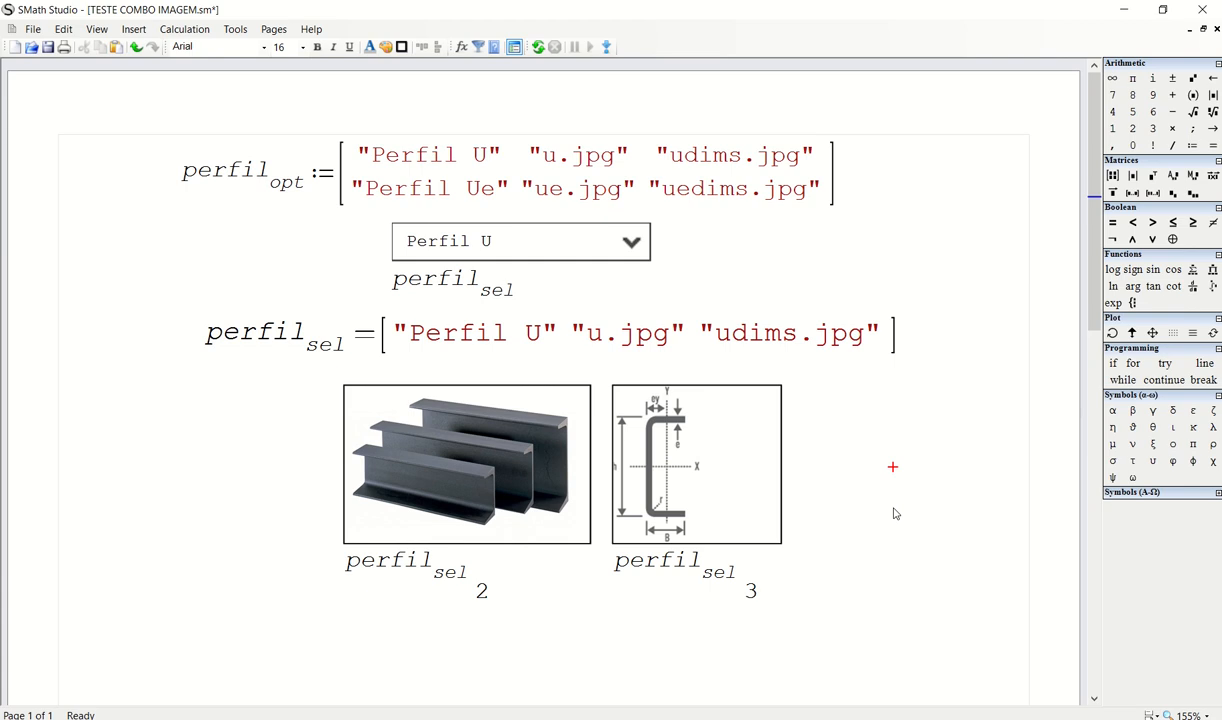
Insert the udims picture from the Aula 25 folder beside the combo box and delete it again
{"action": "left_click", "coordinate": [168, 256]}
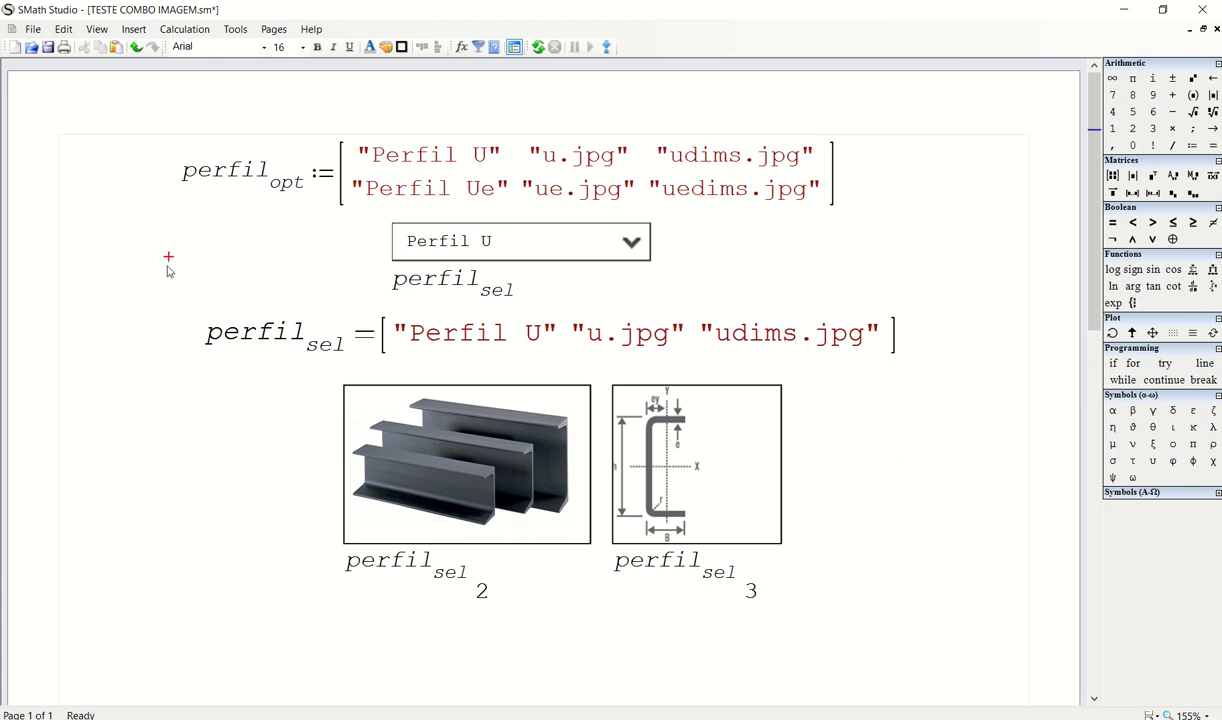
{"action": "left_click", "coordinate": [146, 35]}
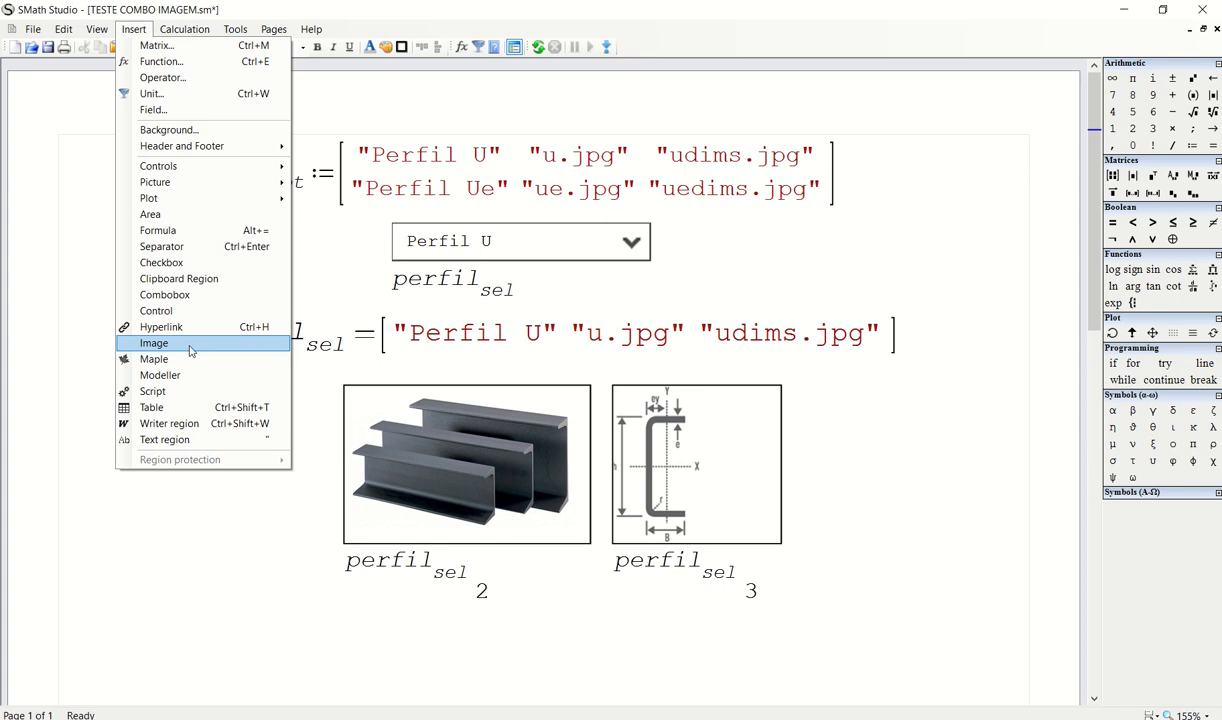
{"action": "mouse_move", "coordinate": [245, 184]}
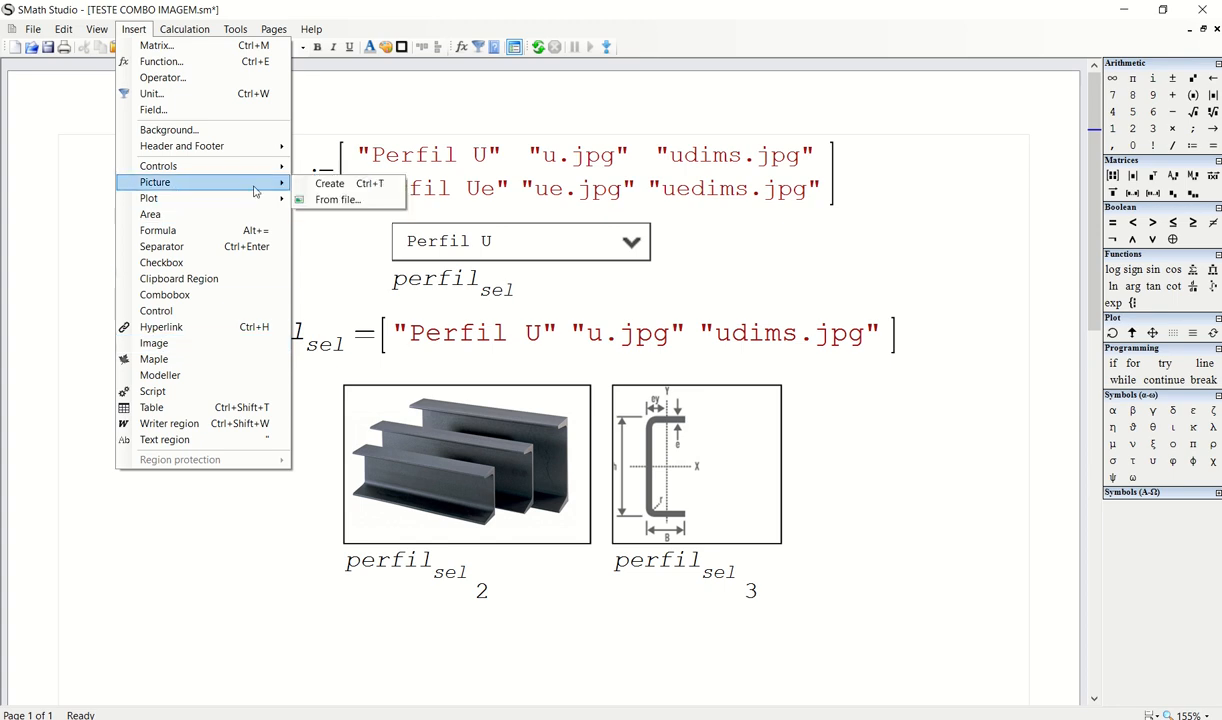
{"action": "left_click", "coordinate": [323, 200]}
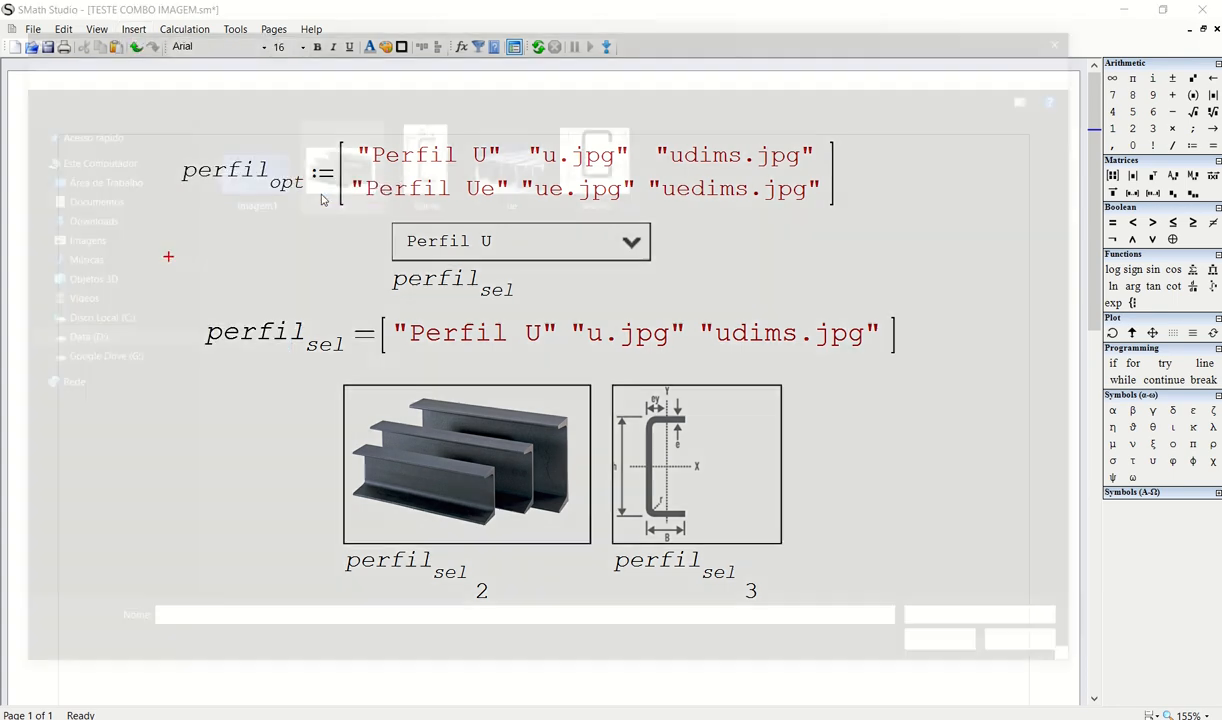
{"action": "left_click", "coordinate": [421, 155]}
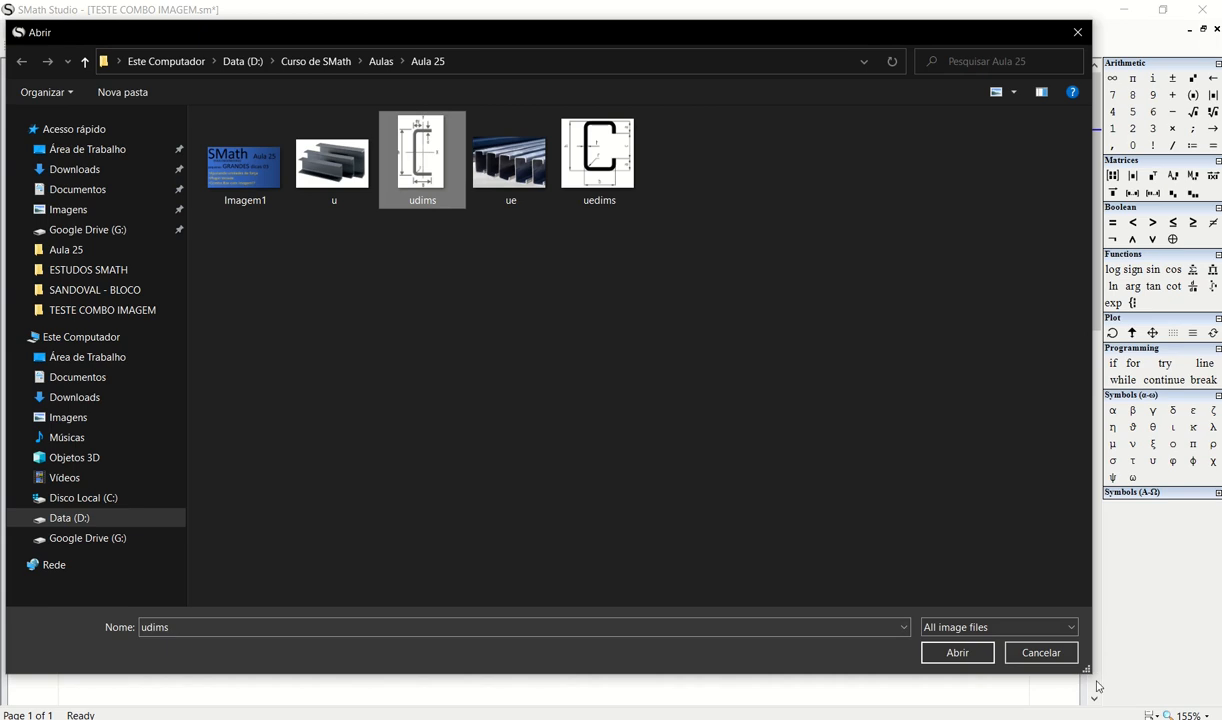
{"action": "left_click", "coordinate": [956, 650]}
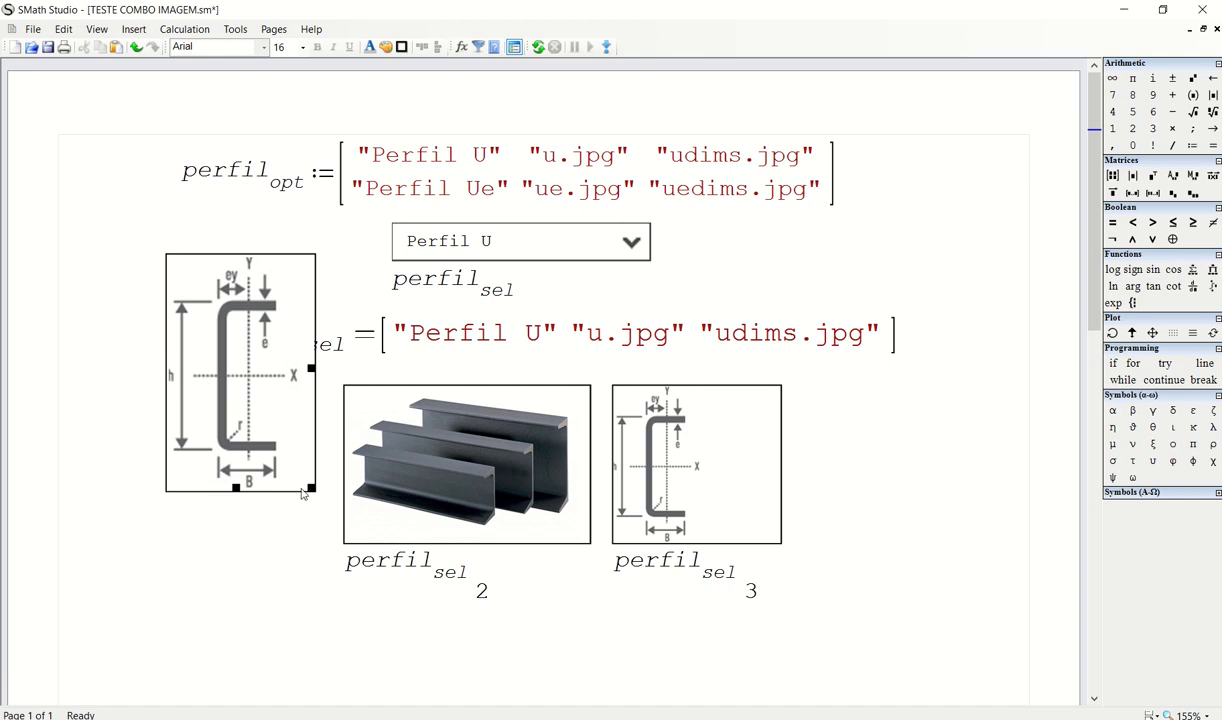
{"action": "left_click_drag", "start_coordinate": [262, 526], "coordinate": [213, 460]}
{"action": "key", "text": "Delete"}
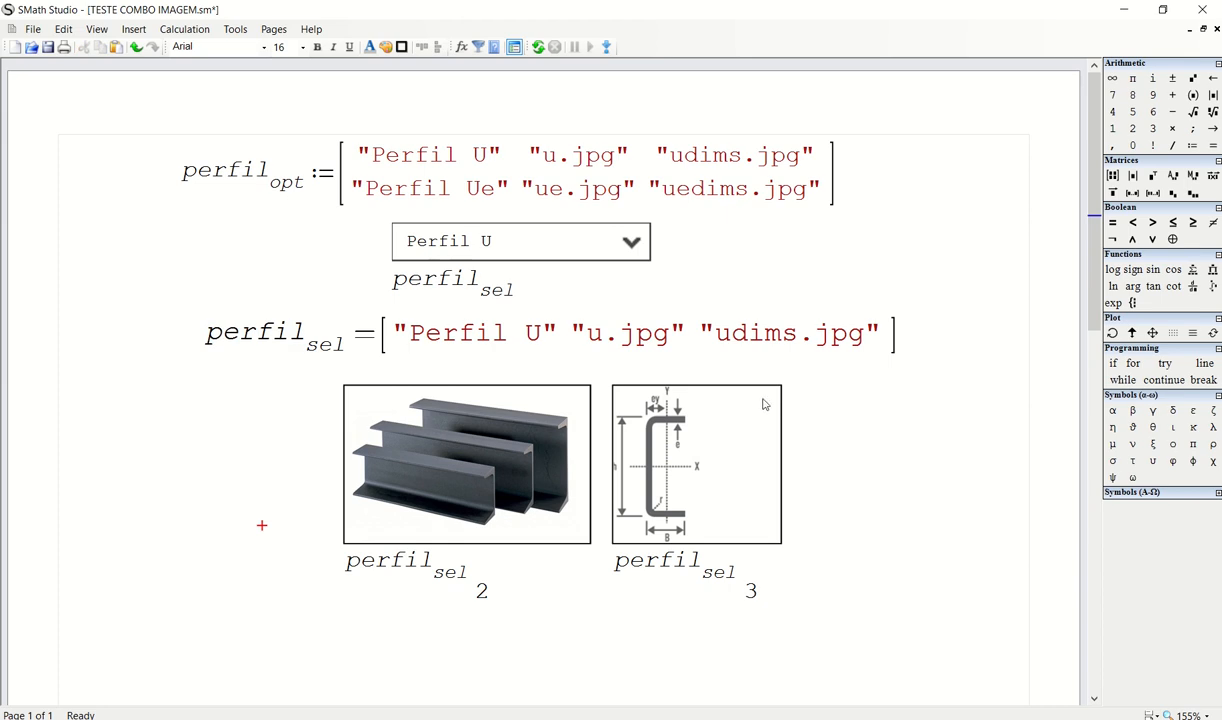
Review the Image region option and the perfil sel expression that supplies the first image
{"action": "left_click", "coordinate": [133, 29]}
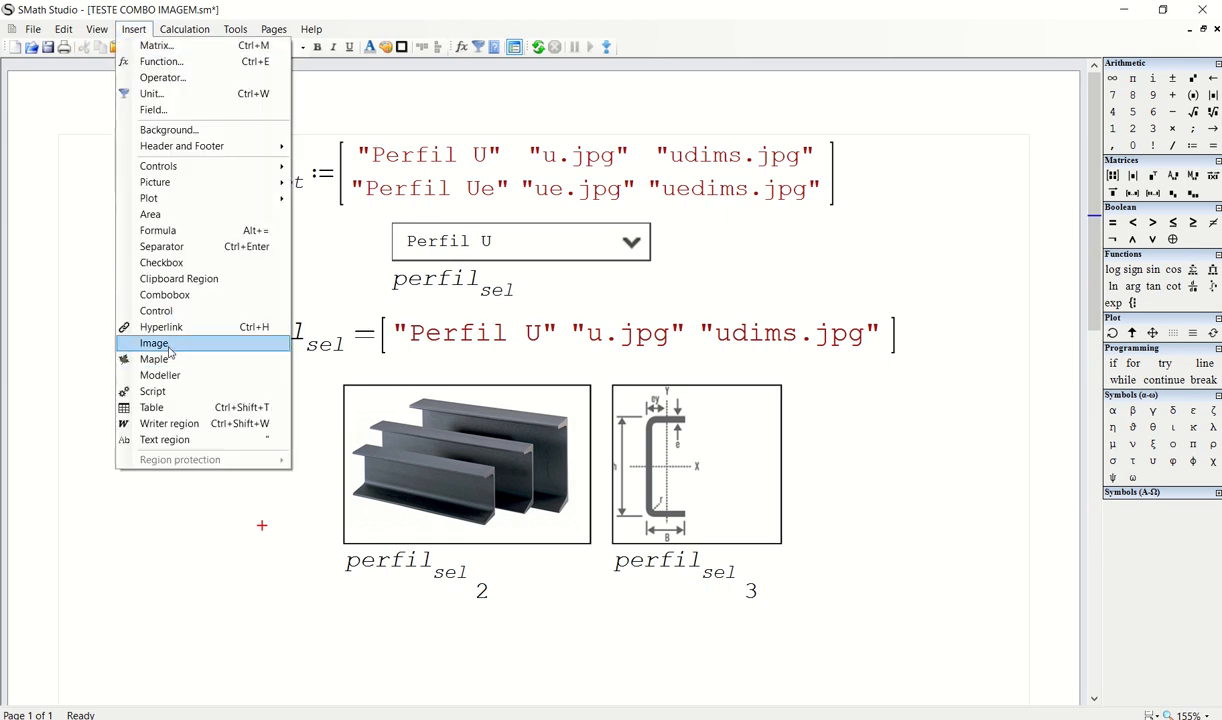
{"action": "left_click", "coordinate": [226, 537]}
{"action": "double_click", "coordinate": [377, 563]}
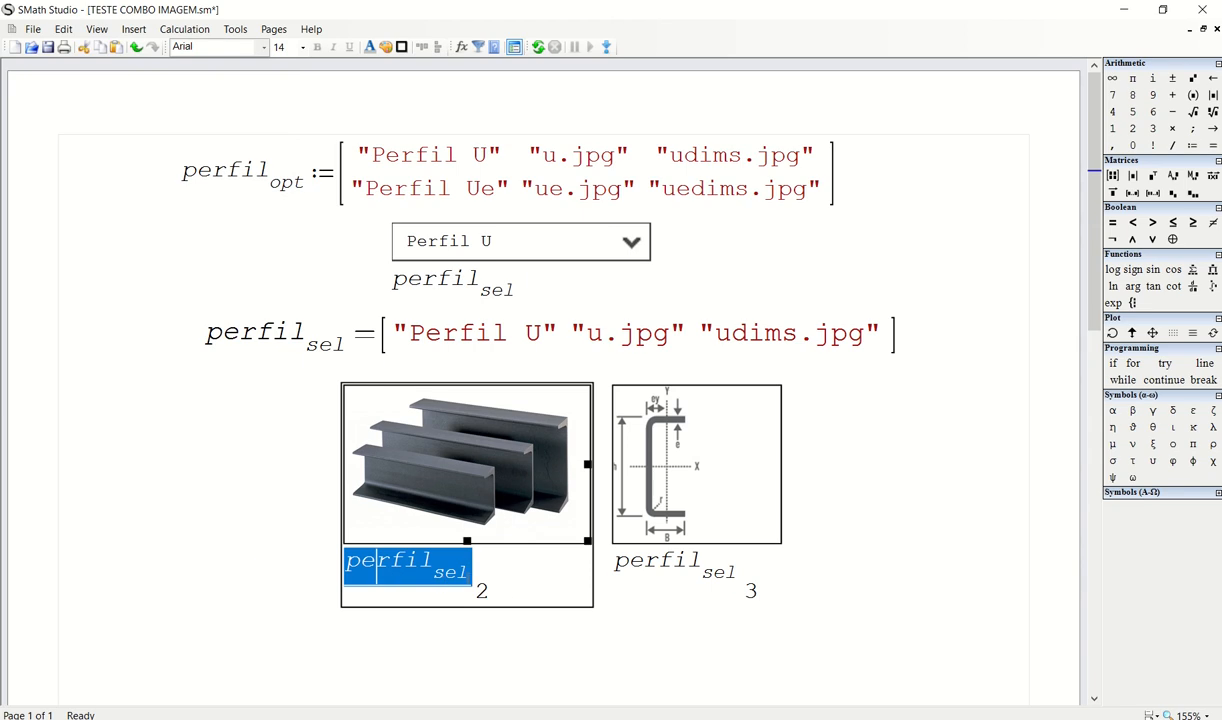
{"action": "left_click", "coordinate": [939, 513]}
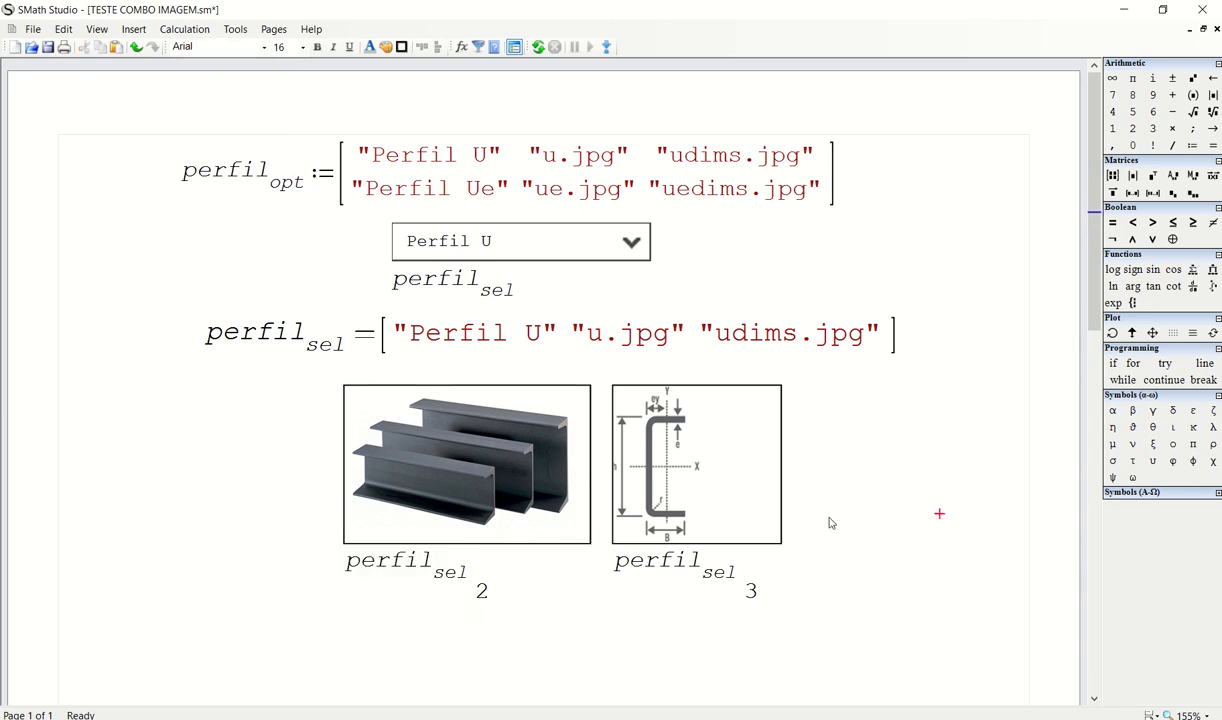
Locate the Image Region entry among the installed plugins and close the Extensions Manager
{"action": "left_click", "coordinate": [236, 30]}
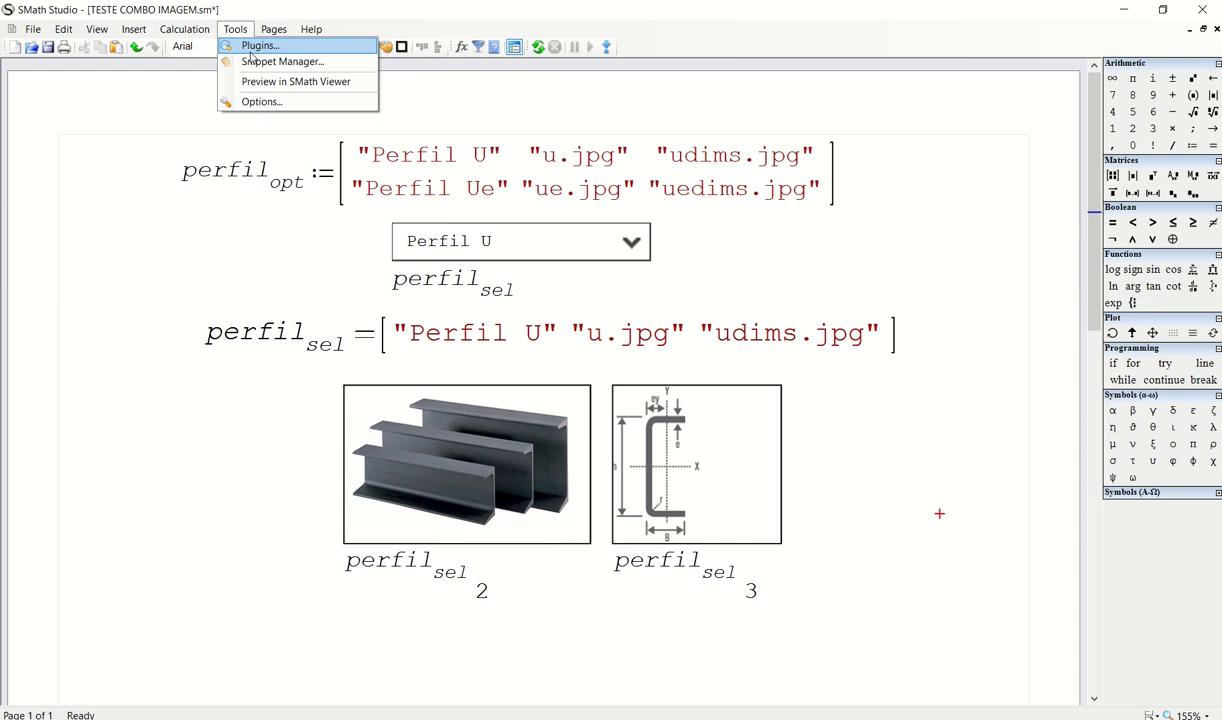
{"action": "left_click", "coordinate": [252, 47]}
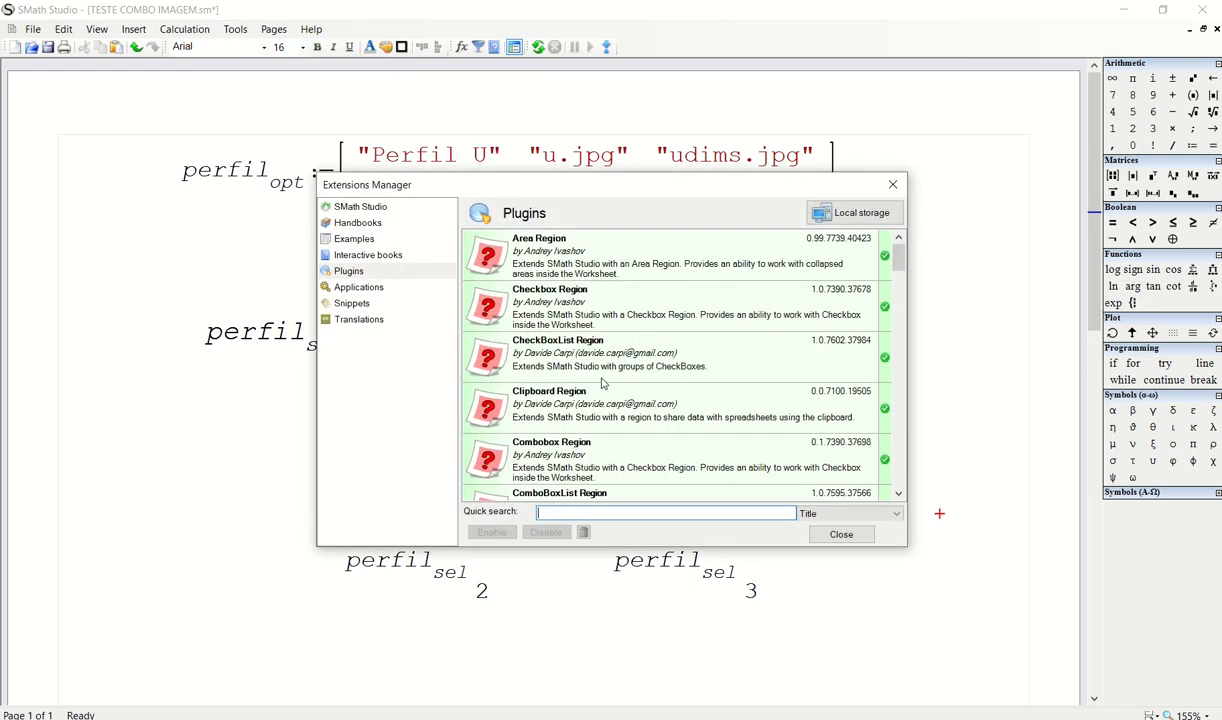
{"action": "left_click_drag", "start_coordinate": [899, 257], "coordinate": [903, 330]}
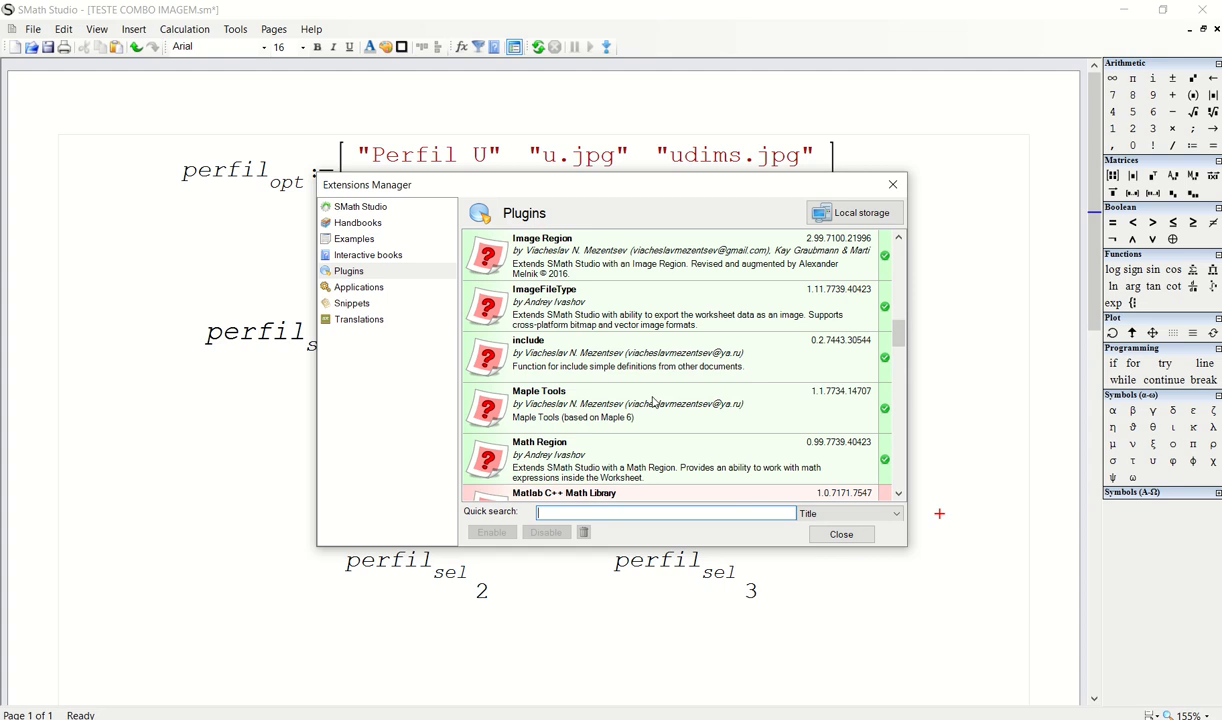
{"action": "scroll", "coordinate": [600, 390], "scroll_direction": "up", "scroll_amount": 3}
{"action": "scroll", "coordinate": [593, 428], "scroll_direction": "down", "scroll_amount": 3}
{"action": "left_click", "coordinate": [580, 252]}
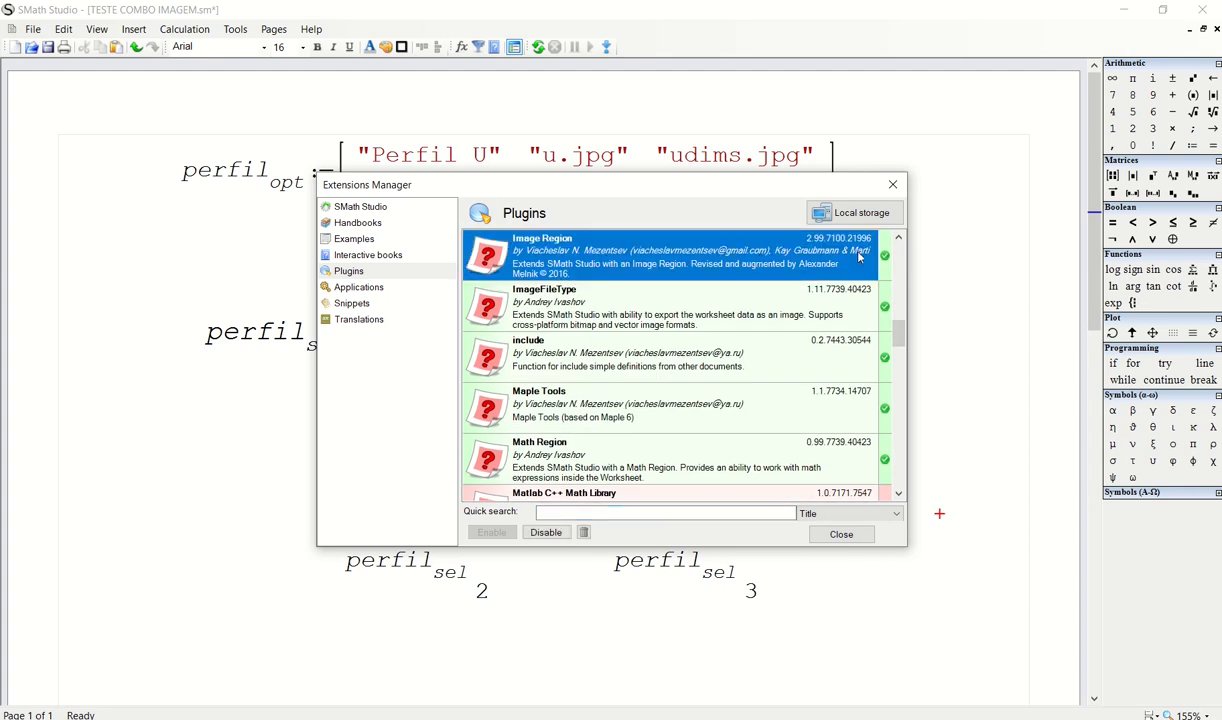
{"action": "left_click", "coordinate": [893, 184]}
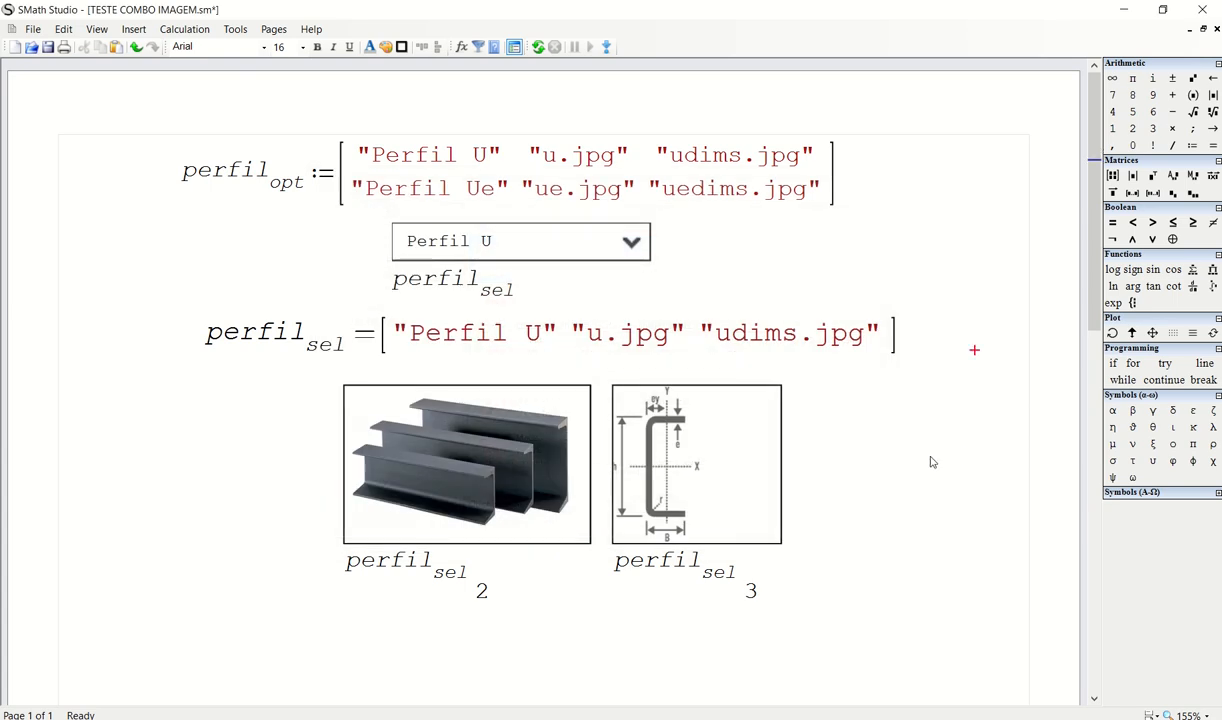
Insert blank space between the perfil opt matrix and the combo box, shifting everything underneath down
{"action": "left_click_drag", "start_coordinate": [927, 455], "coordinate": [527, 605]}
{"action": "left_click", "coordinate": [833, 510]}
{"action": "left_click", "coordinate": [859, 187]}
{"action": "key", "text": "Return"}
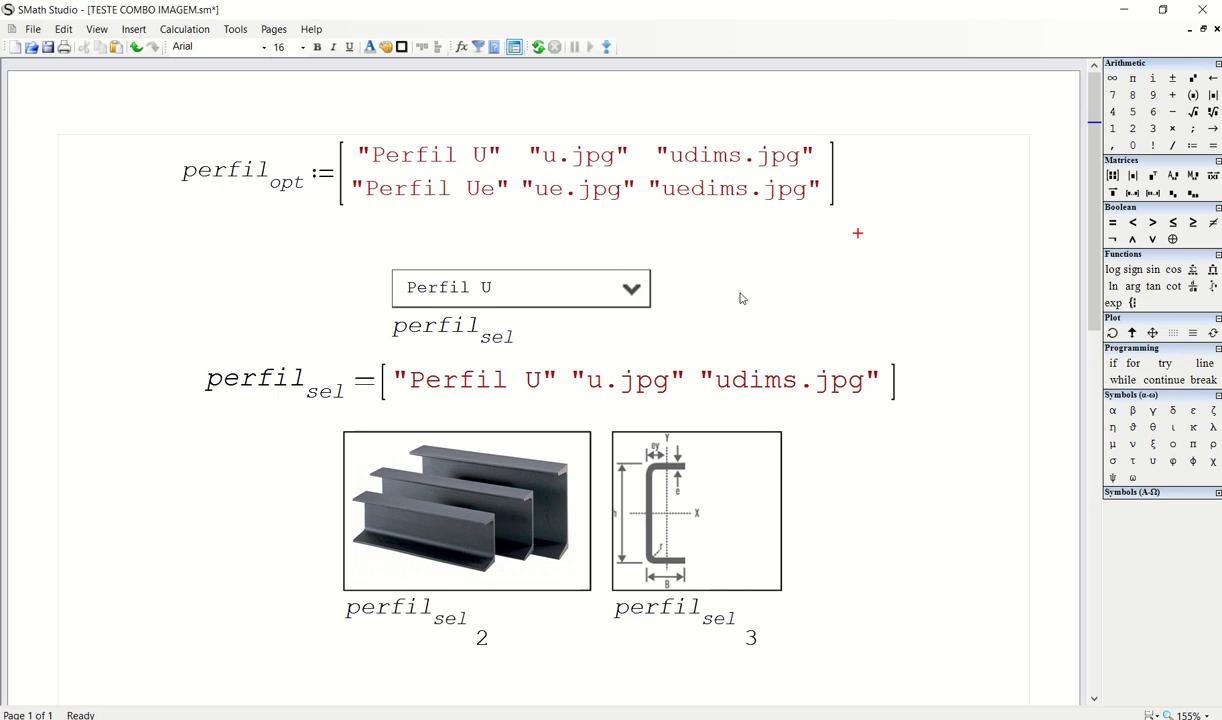
Hide the input data of the combo box and of both image regions
{"action": "left_click_drag", "start_coordinate": [740, 292], "coordinate": [484, 311]}
{"action": "right_click", "coordinate": [460, 329]}
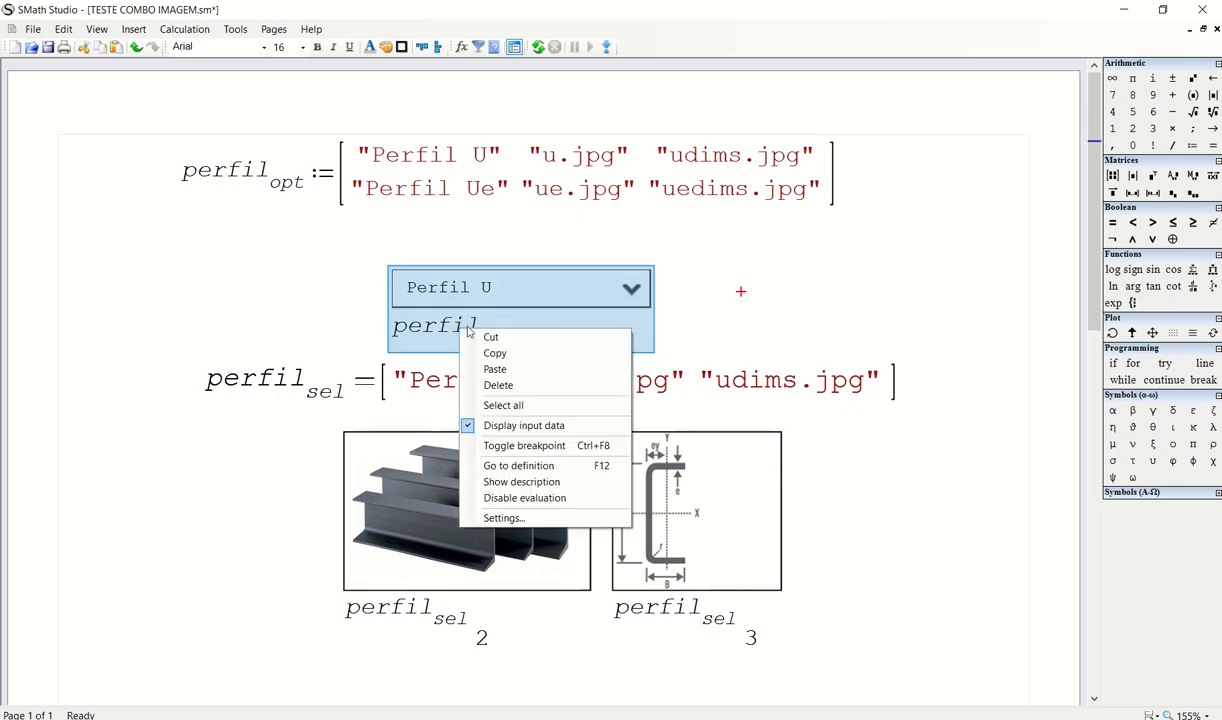
{"action": "left_click", "coordinate": [510, 428]}
{"action": "left_click_drag", "start_coordinate": [834, 513], "coordinate": [450, 445]}
{"action": "right_click", "coordinate": [450, 445]}
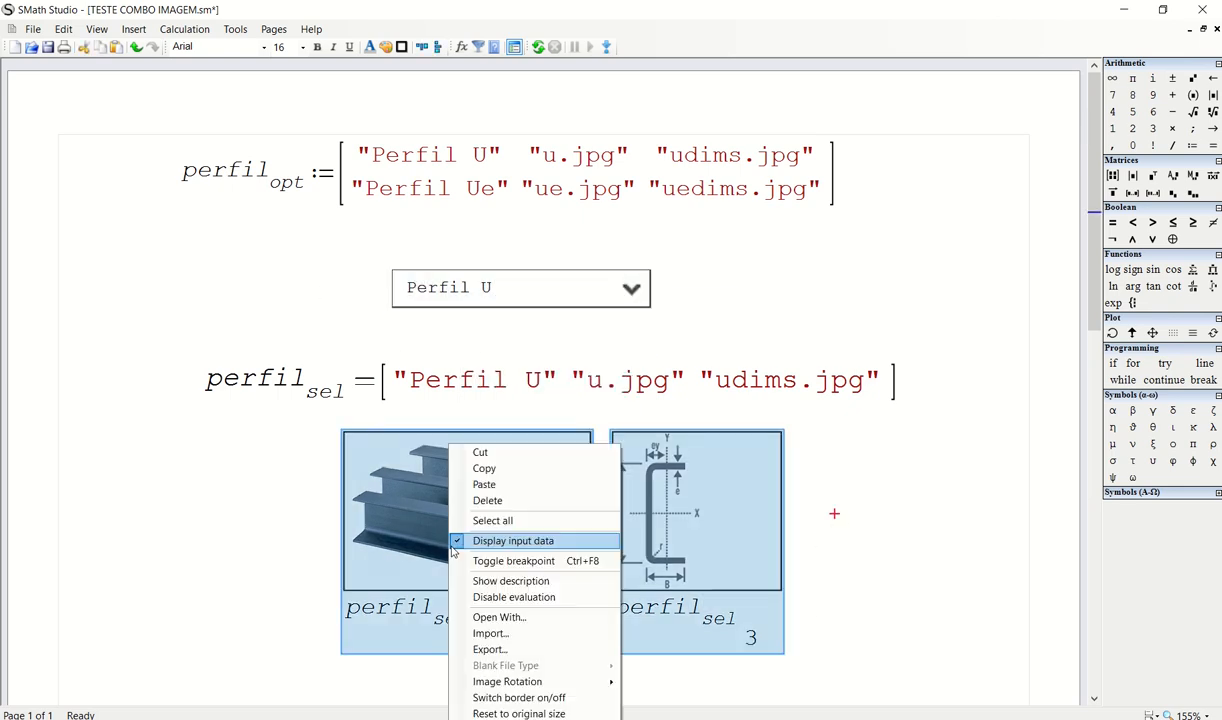
{"action": "left_click", "coordinate": [515, 541]}
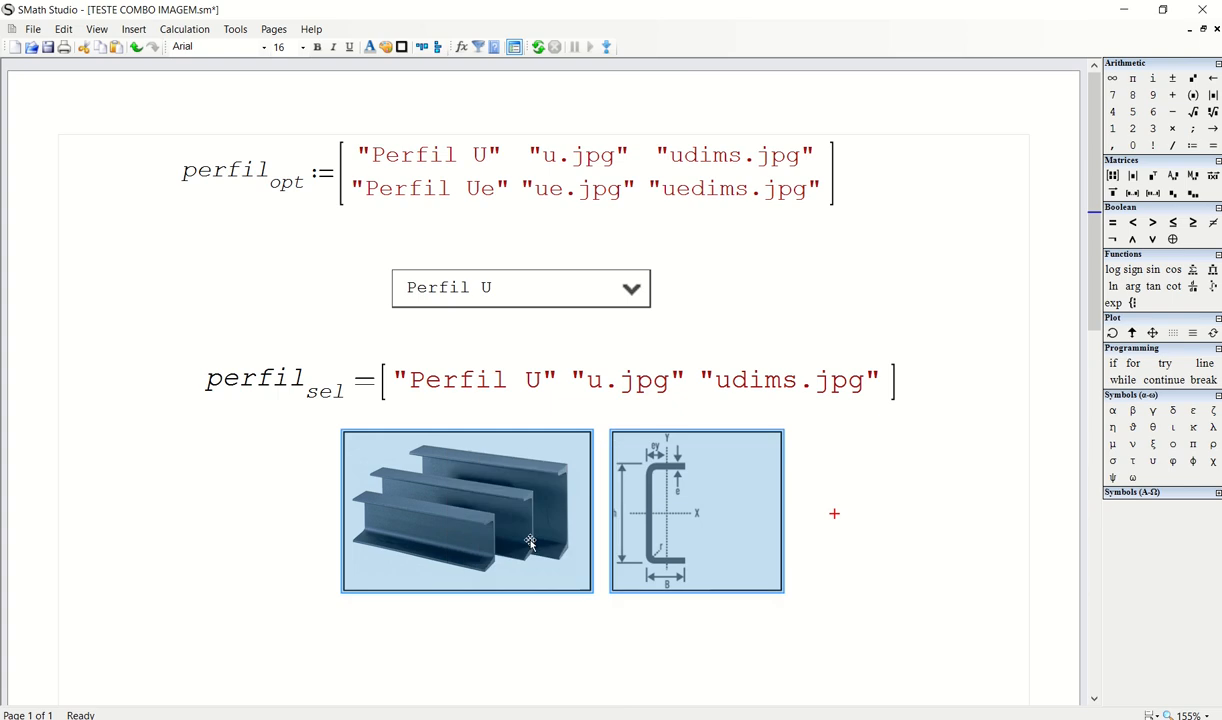
{"action": "left_click", "coordinate": [752, 340]}
Delete the perfil sel evaluation and move the two images up into the freed space
{"action": "left_click_drag", "start_coordinate": [787, 350], "coordinate": [640, 385]}
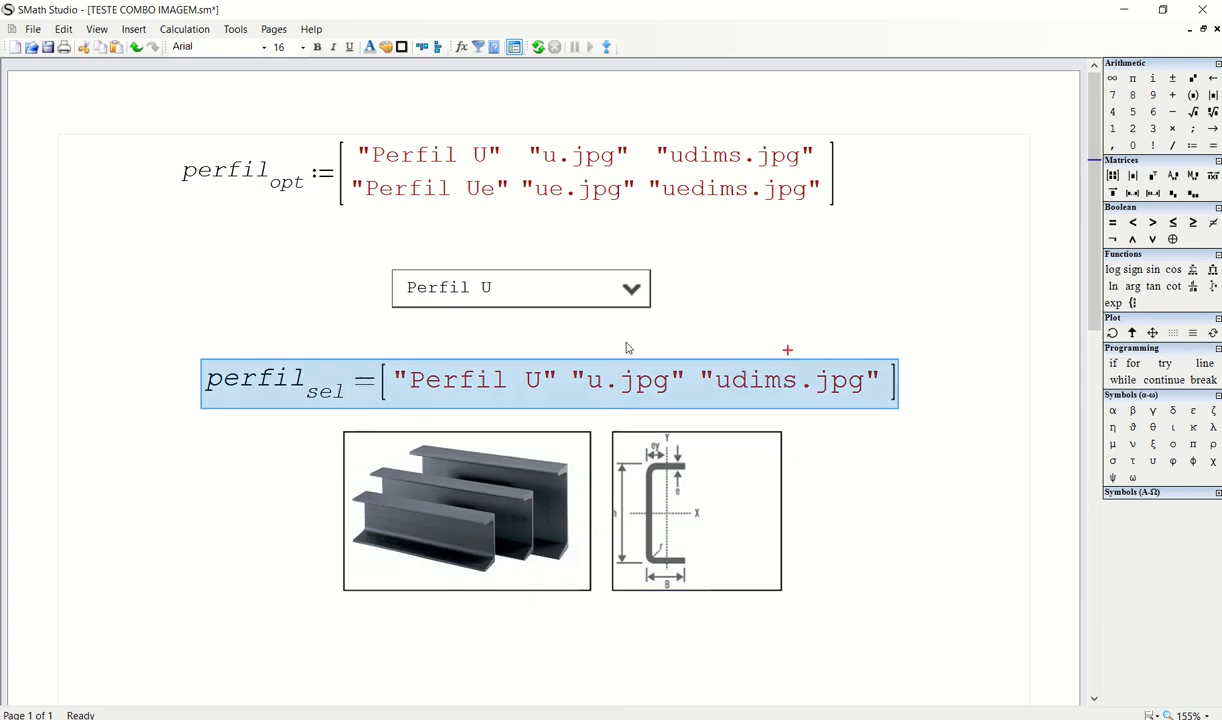
{"action": "key", "text": "Delete"}
{"action": "left_click_drag", "start_coordinate": [846, 443], "coordinate": [500, 480]}
{"action": "left_click_drag", "start_coordinate": [394, 522], "coordinate": [384, 408]}
Arrange the combo box to the left of the images and bring the dimension drawing up against the photo
{"action": "left_click_drag", "start_coordinate": [694, 244], "coordinate": [205, 345]}
{"action": "left_click_drag", "start_coordinate": [810, 338], "coordinate": [552, 391]}
{"action": "left_click_drag", "start_coordinate": [343, 408], "coordinate": [74, 312]}
{"action": "left_click_drag", "start_coordinate": [209, 339], "coordinate": [302, 344]}
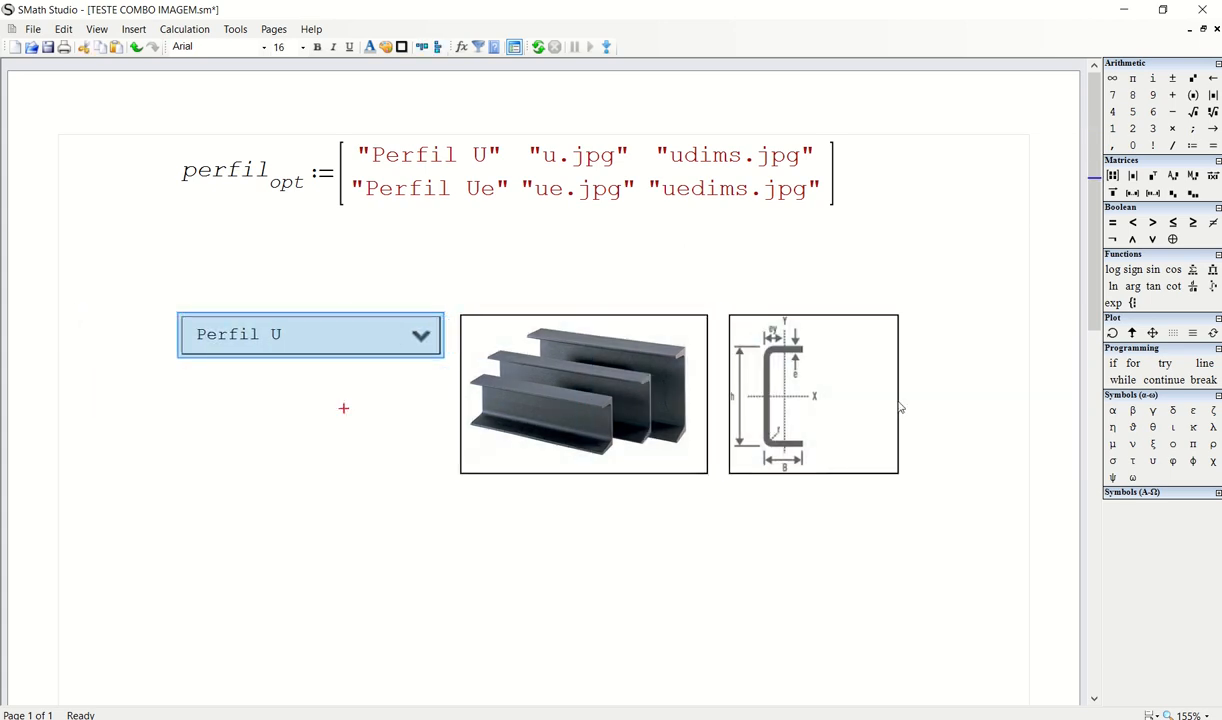
{"action": "left_click_drag", "start_coordinate": [963, 397], "coordinate": [862, 421]}
{"action": "key", "text": "Left"}
{"action": "key", "text": "Left"}
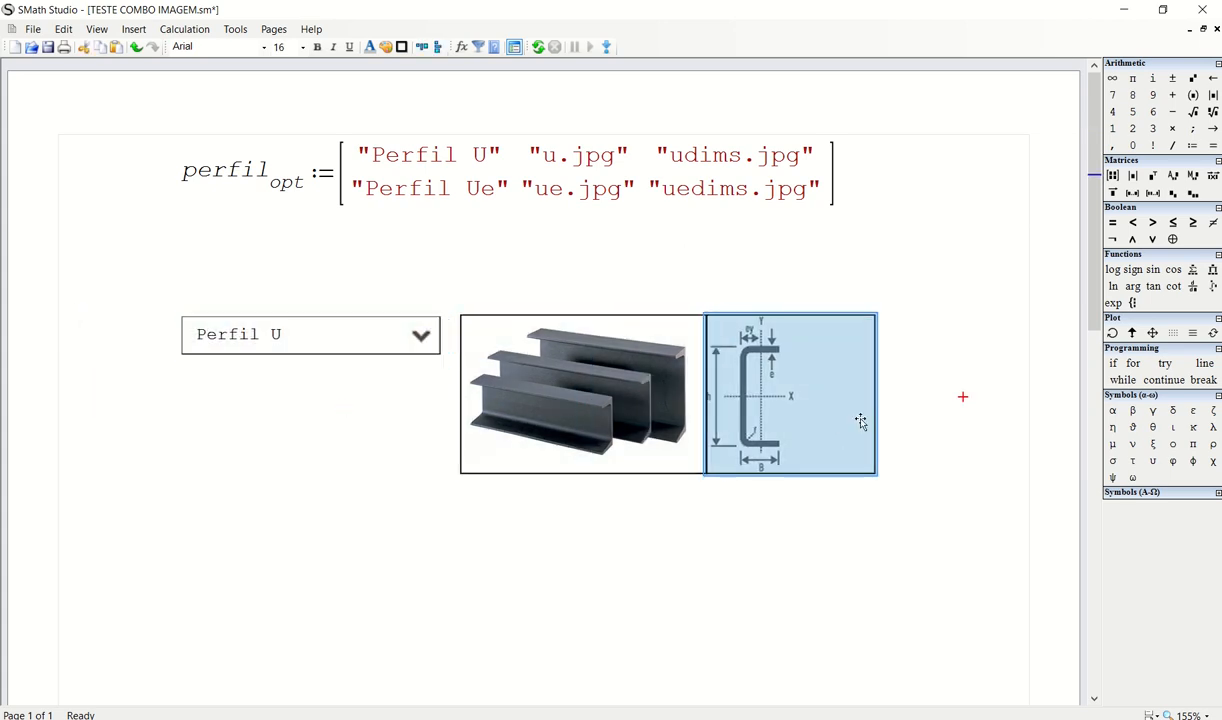
{"action": "left_click", "coordinate": [664, 293]}
Test the linked images by choosing Perfil Ue, Perfil U and again Perfil Ue in the combo box
{"action": "left_click", "coordinate": [437, 336]}
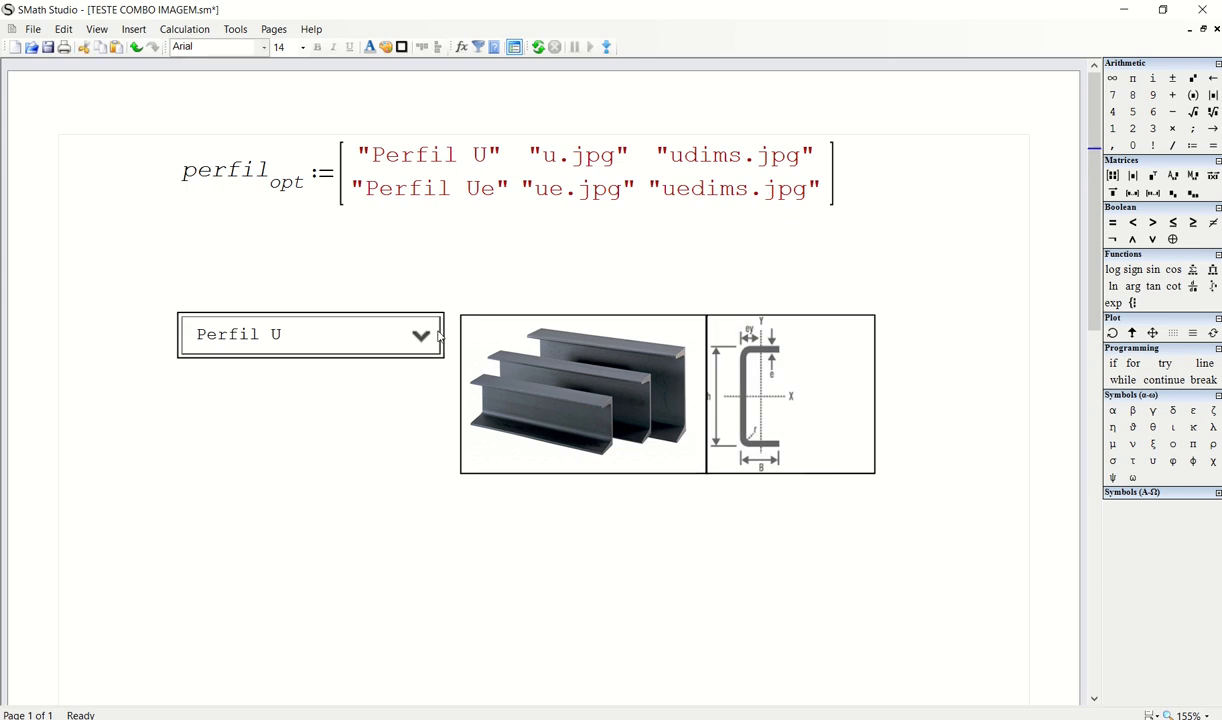
{"action": "left_click", "coordinate": [437, 336]}
{"action": "left_click", "coordinate": [314, 409]}
{"action": "left_click", "coordinate": [407, 333]}
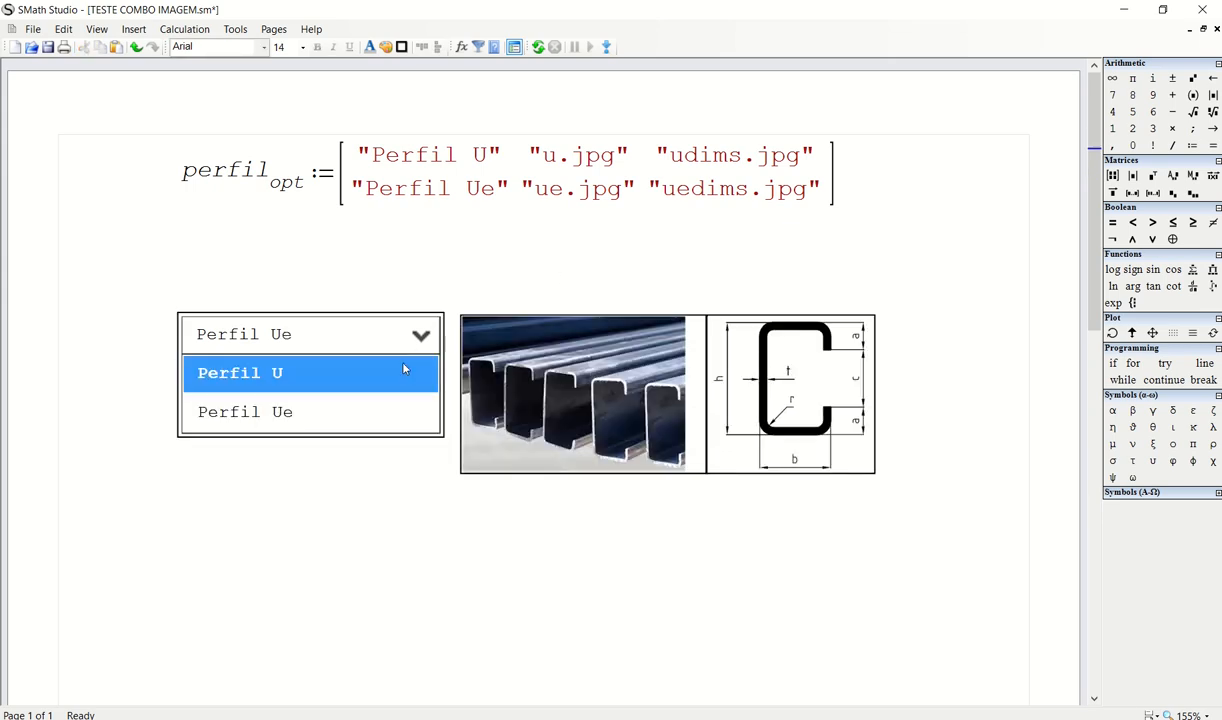
{"action": "left_click", "coordinate": [363, 384]}
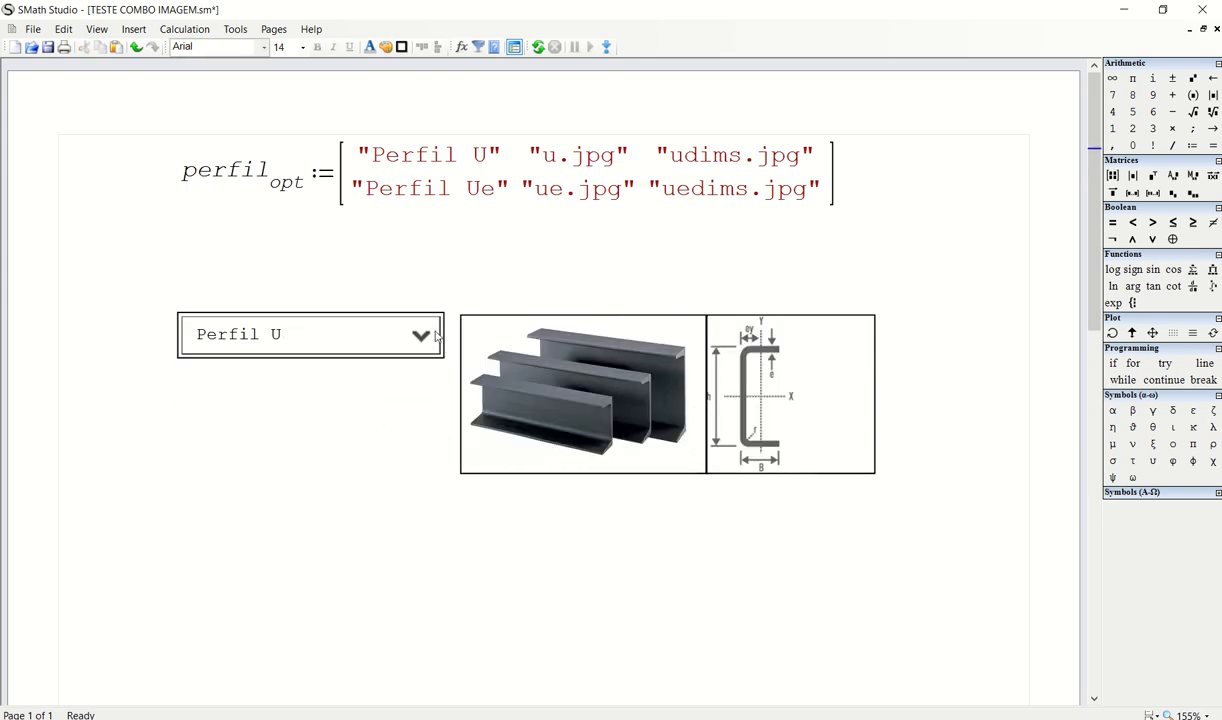
{"action": "left_click", "coordinate": [437, 336]}
{"action": "left_click", "coordinate": [375, 414]}
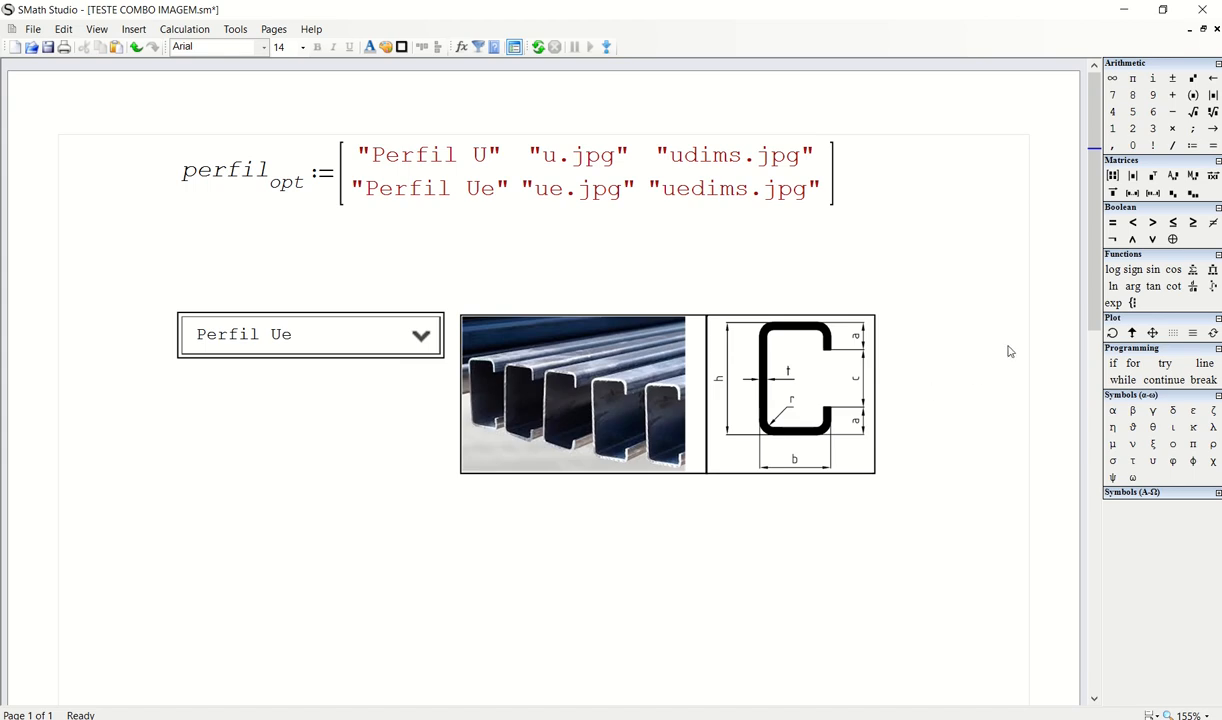
Leave a small gap between the two images and move them with the combo box up directly below the matrix
{"action": "left_click_drag", "start_coordinate": [1007, 350], "coordinate": [764, 406]}
{"action": "left_click", "coordinate": [694, 292]}
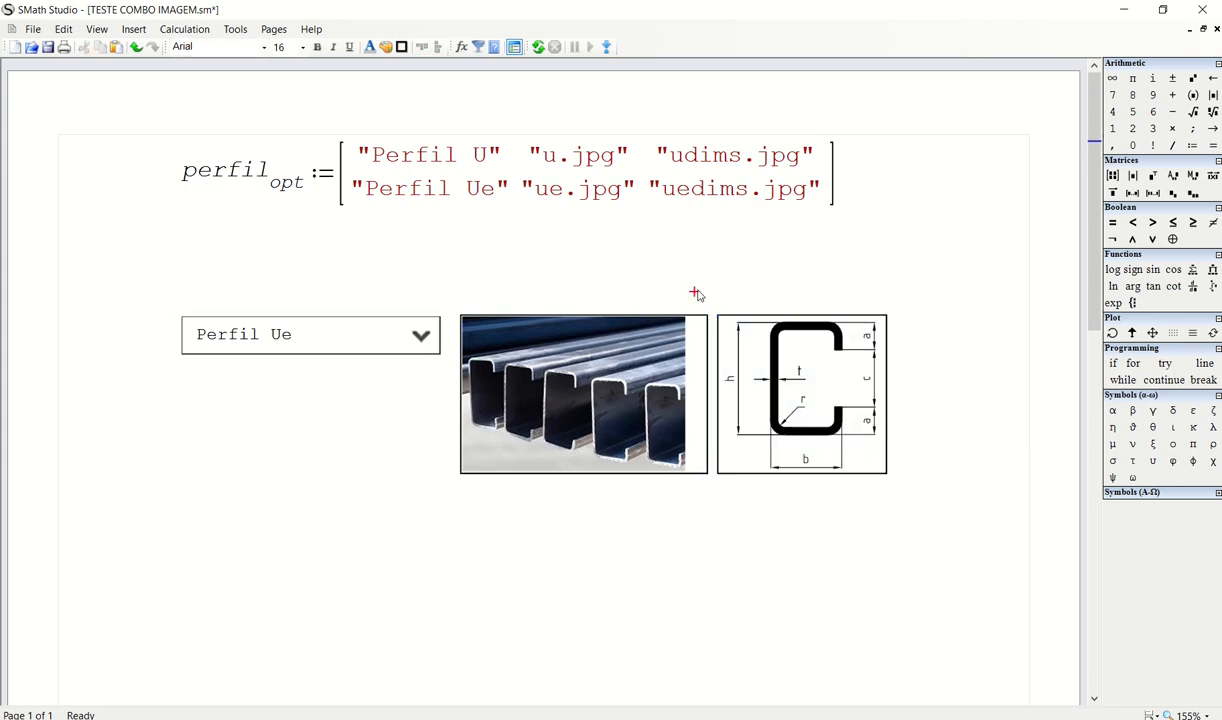
{"action": "left_click_drag", "start_coordinate": [798, 275], "coordinate": [355, 436]}
{"action": "left_click_drag", "start_coordinate": [324, 332], "coordinate": [326, 248]}
{"action": "left_click", "coordinate": [331, 339]}
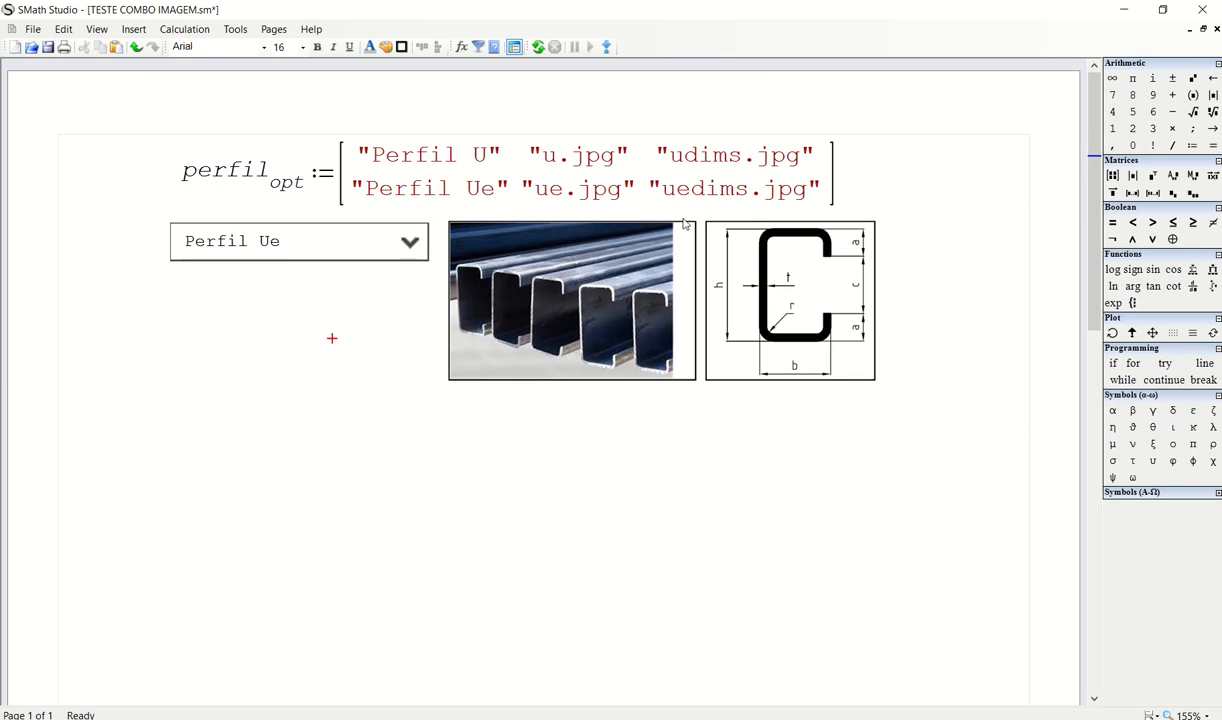
Shift both images slightly left, closer to the combo box, and select the dimension drawing
{"action": "left_click_drag", "start_coordinate": [518, 291], "coordinate": [799, 490]}
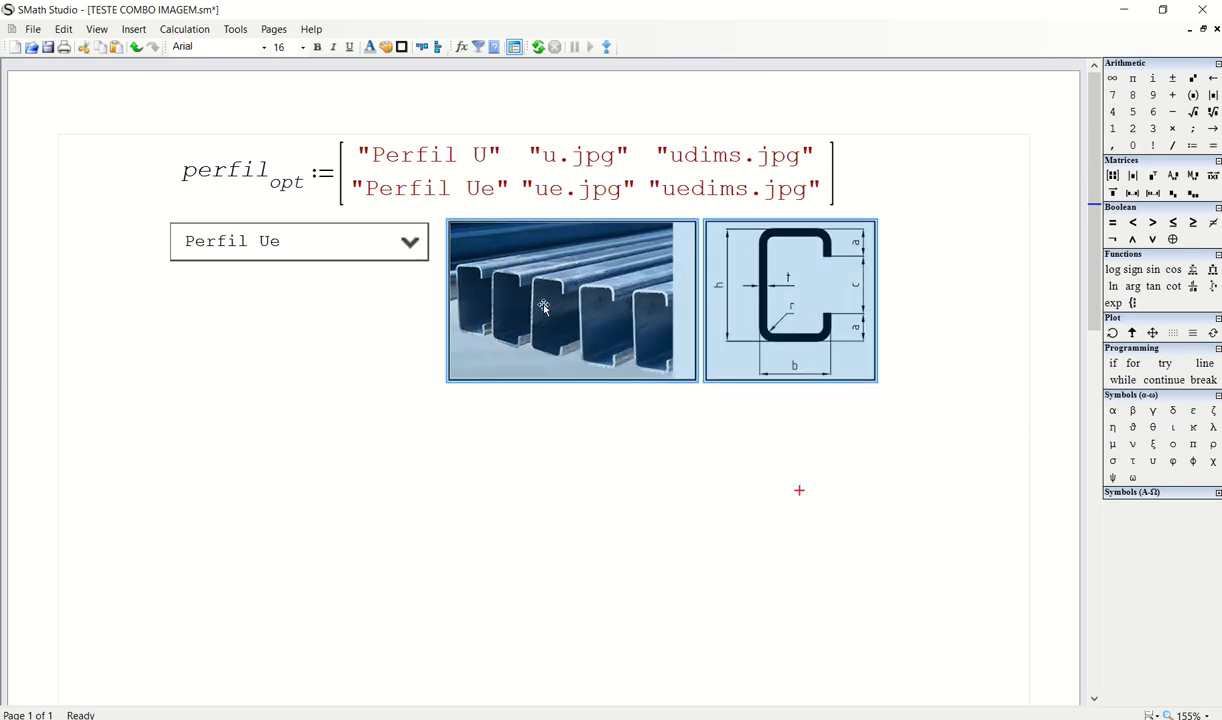
{"action": "left_click", "coordinate": [554, 396]}
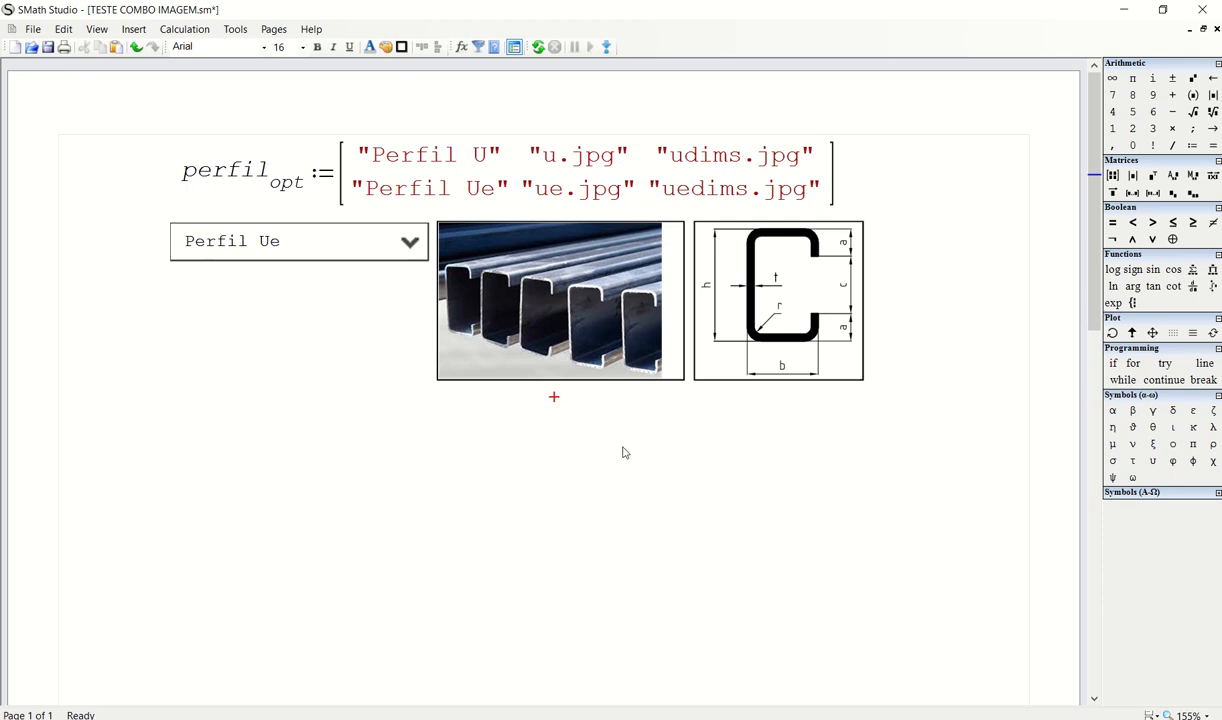
{"action": "left_click", "coordinate": [607, 292]}
{"action": "left_click", "coordinate": [777, 290]}
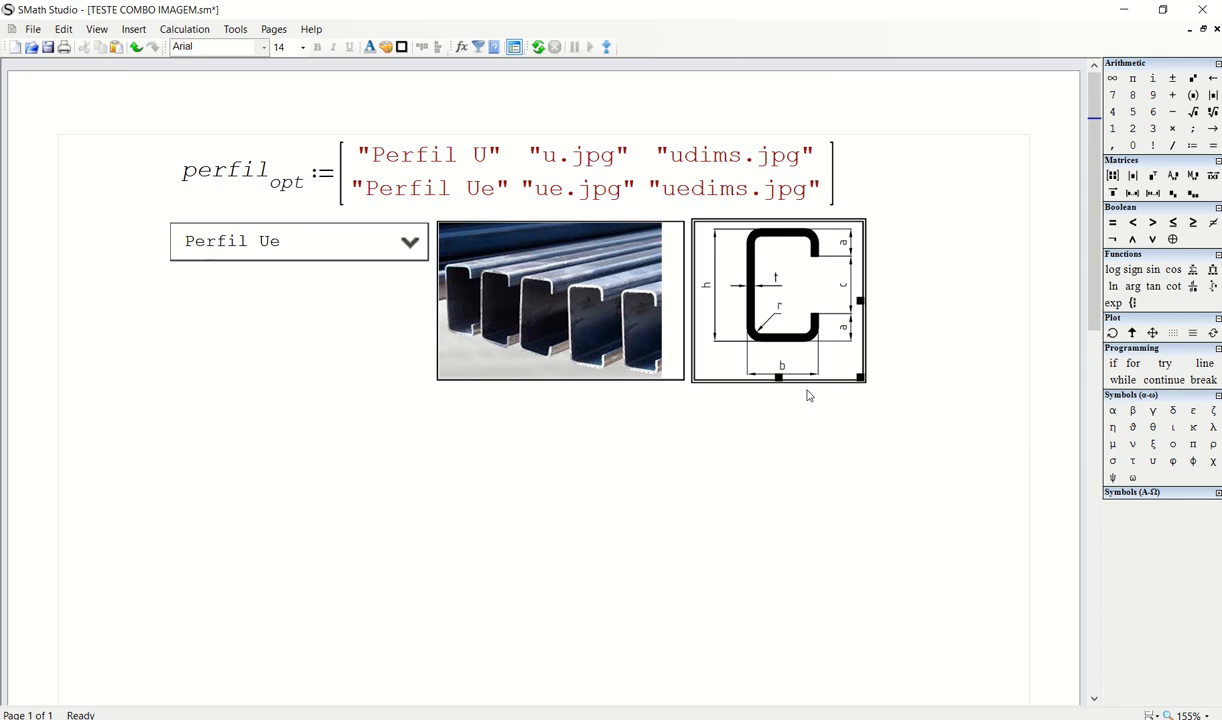
Export the worksheet to the Aula 25 folder as the executable TESTE COMBO IMAGEM, using the free SMath Viewer version
{"action": "left_click", "coordinate": [670, 490]}
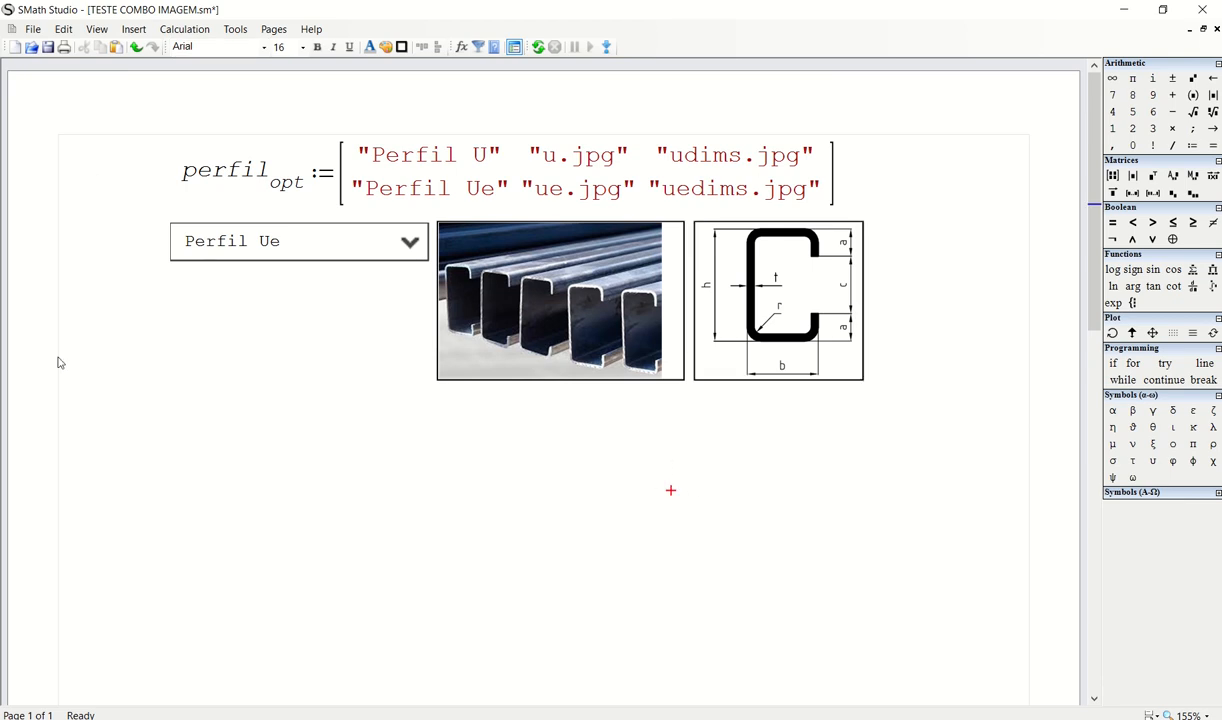
{"action": "left_click", "coordinate": [35, 29]}
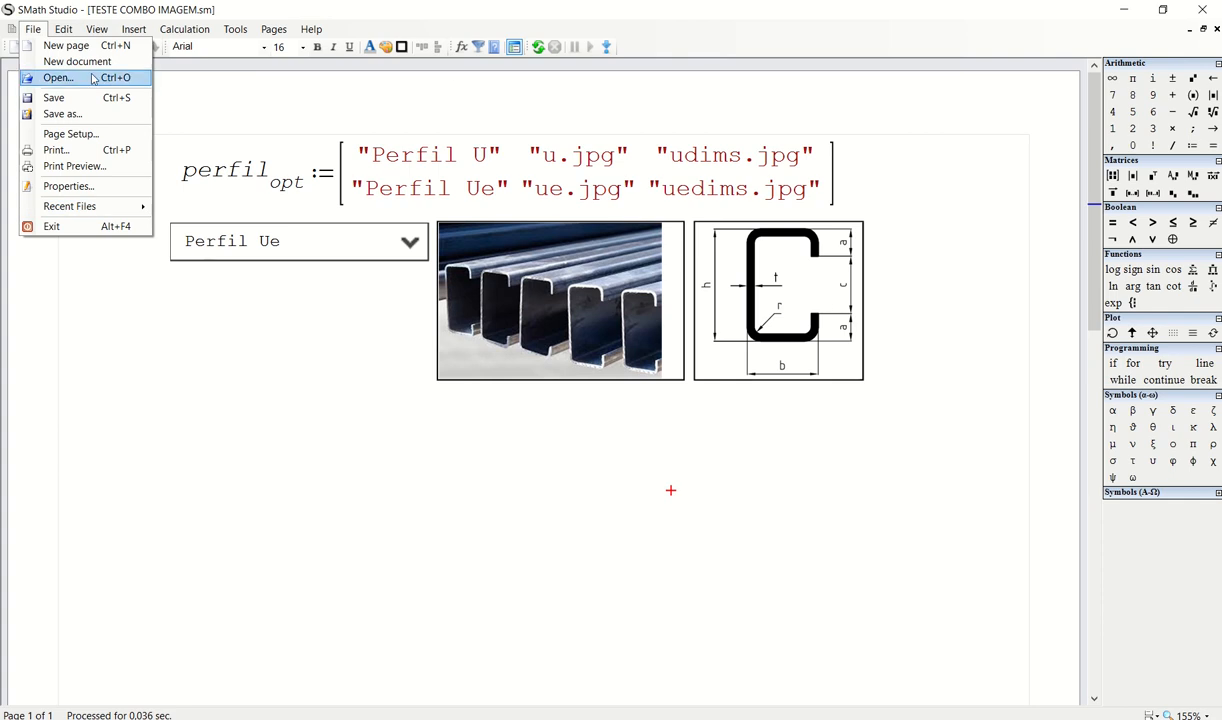
{"action": "left_click", "coordinate": [100, 114]}
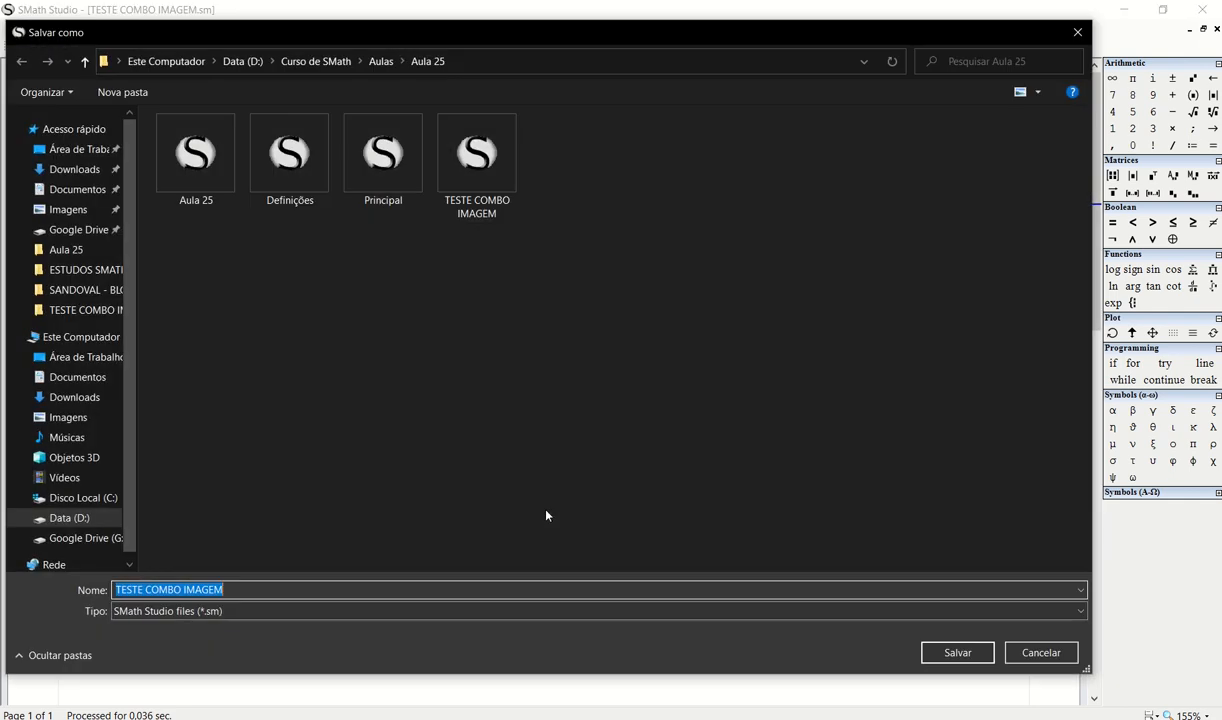
{"action": "left_click", "coordinate": [295, 611]}
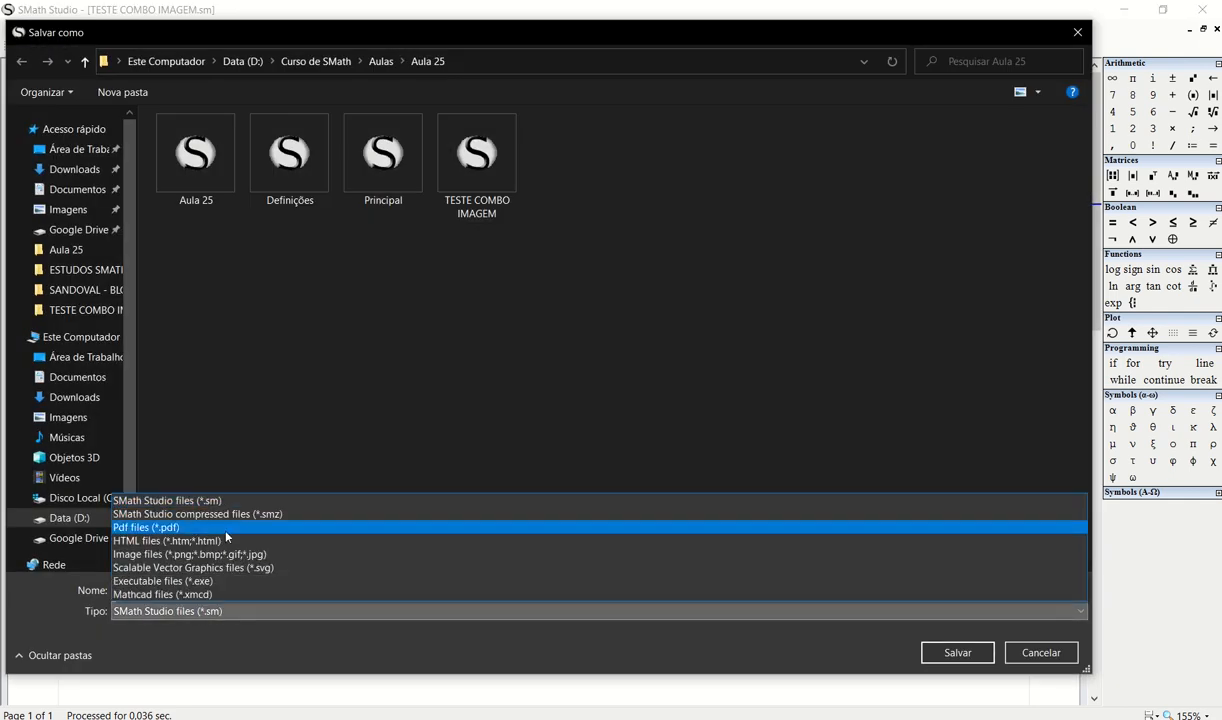
{"action": "left_click", "coordinate": [240, 581]}
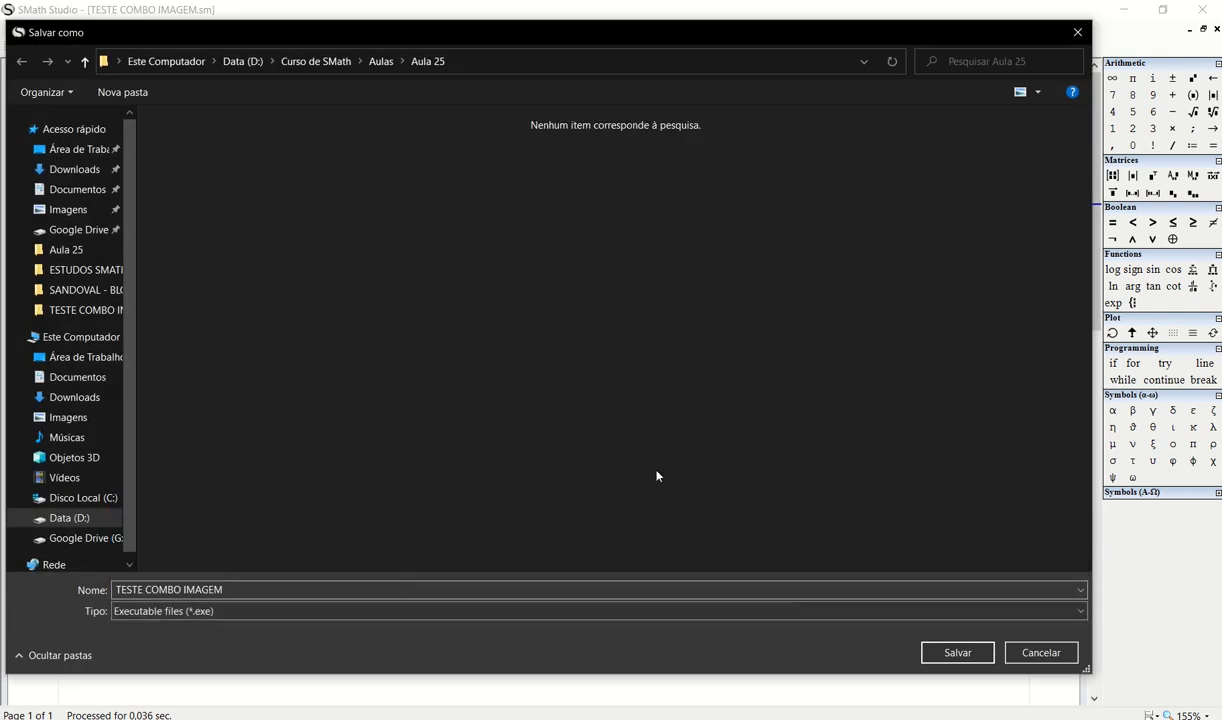
{"action": "left_click", "coordinate": [954, 652]}
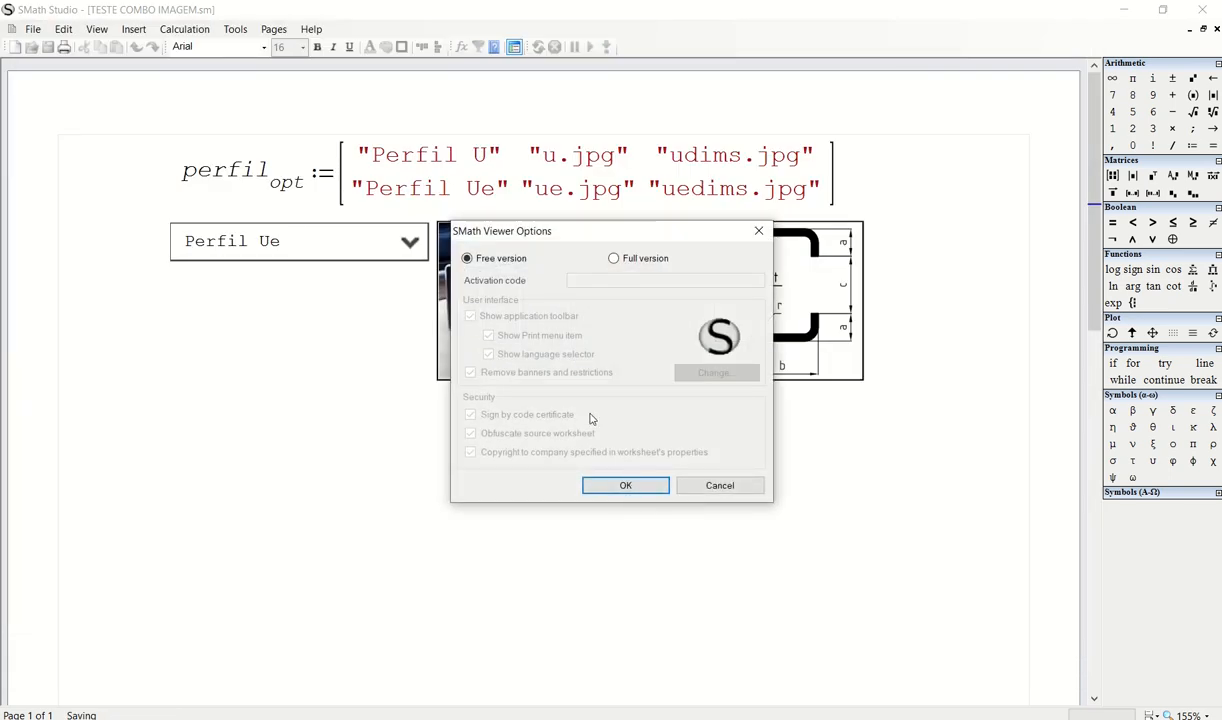
{"action": "left_click", "coordinate": [622, 487]}
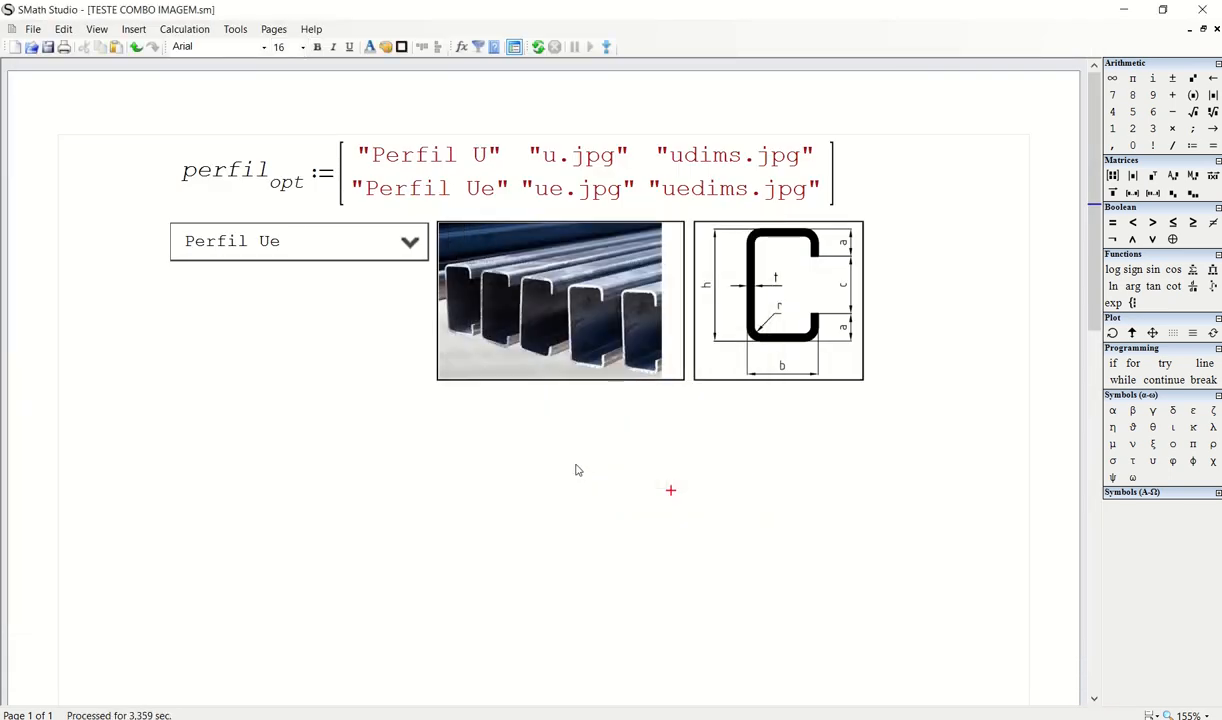
Switch to the Aula 25 folder in File Explorer, open the exported TESTE COMBO IMAGEM program and move its window clear of the folder's edge
{"action": "key", "text": "alt+Tab"}
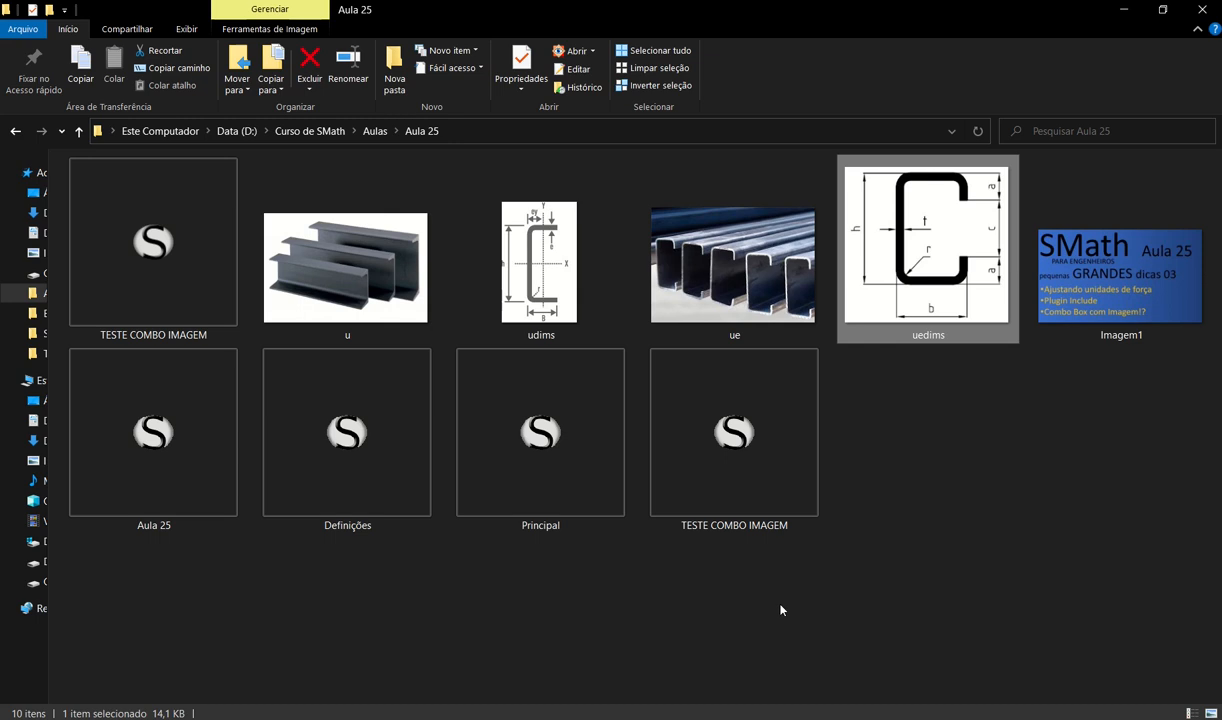
{"action": "left_click", "coordinate": [669, 642]}
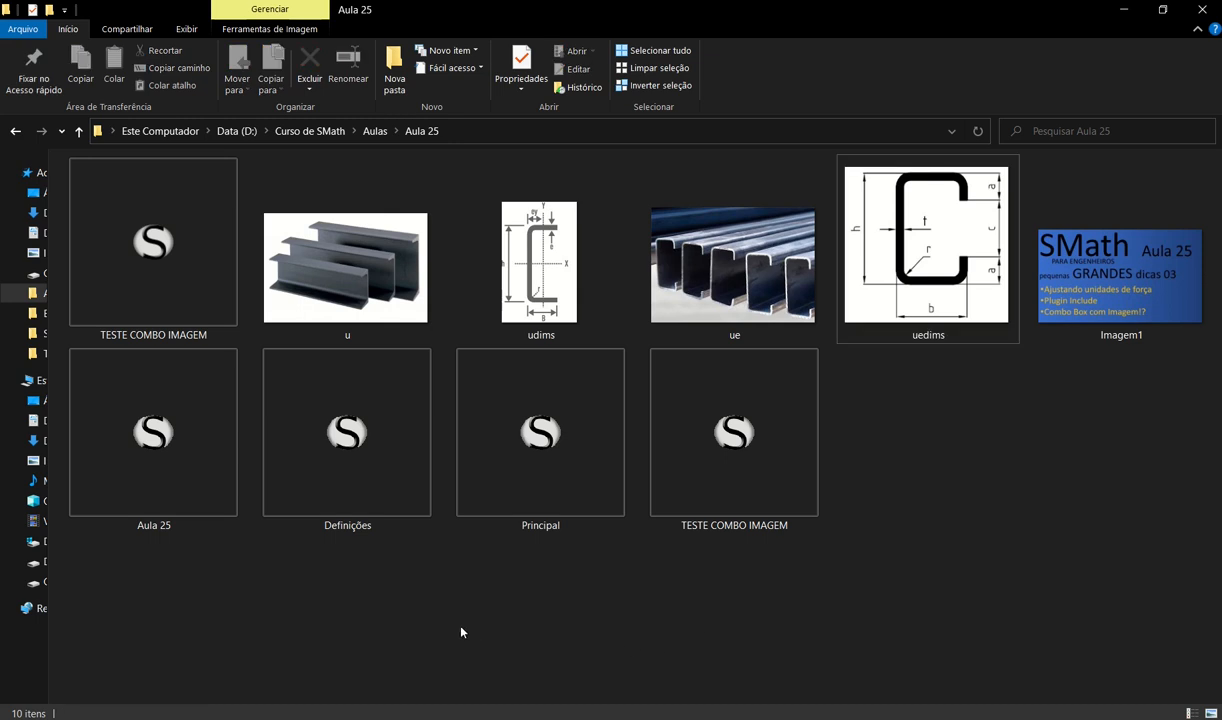
{"action": "left_click", "coordinate": [188, 292]}
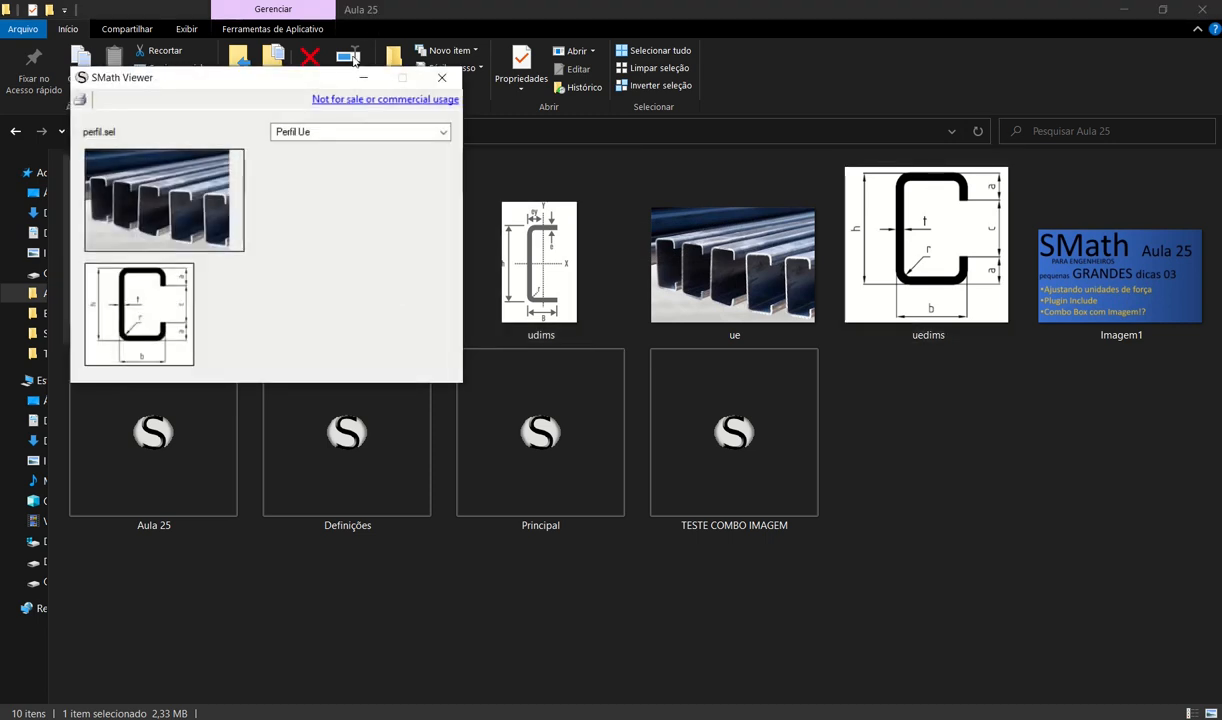
{"action": "left_click_drag", "start_coordinate": [484, 80], "coordinate": [655, 91]}
Test the profile selector in the SMath Viewer by choosing Perfil U and again Perfil Ue
{"action": "left_click", "coordinate": [696, 140]}
{"action": "left_click", "coordinate": [680, 156]}
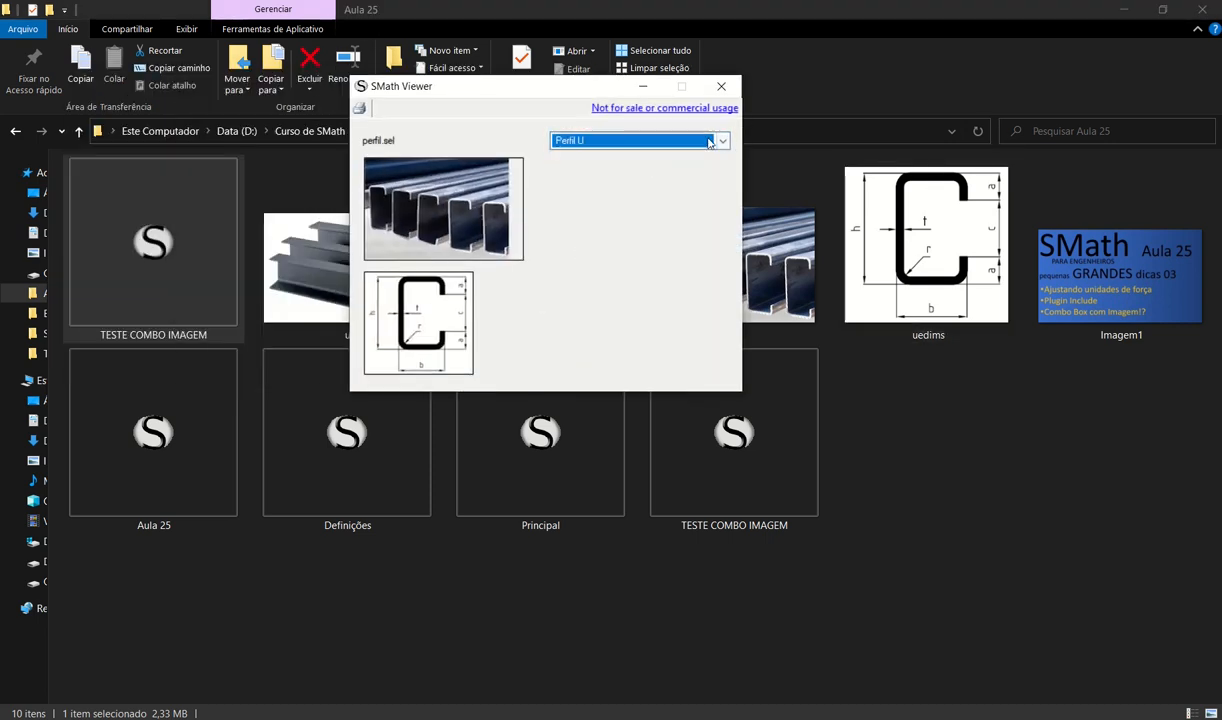
{"action": "left_click", "coordinate": [678, 140]}
{"action": "left_click", "coordinate": [656, 168]}
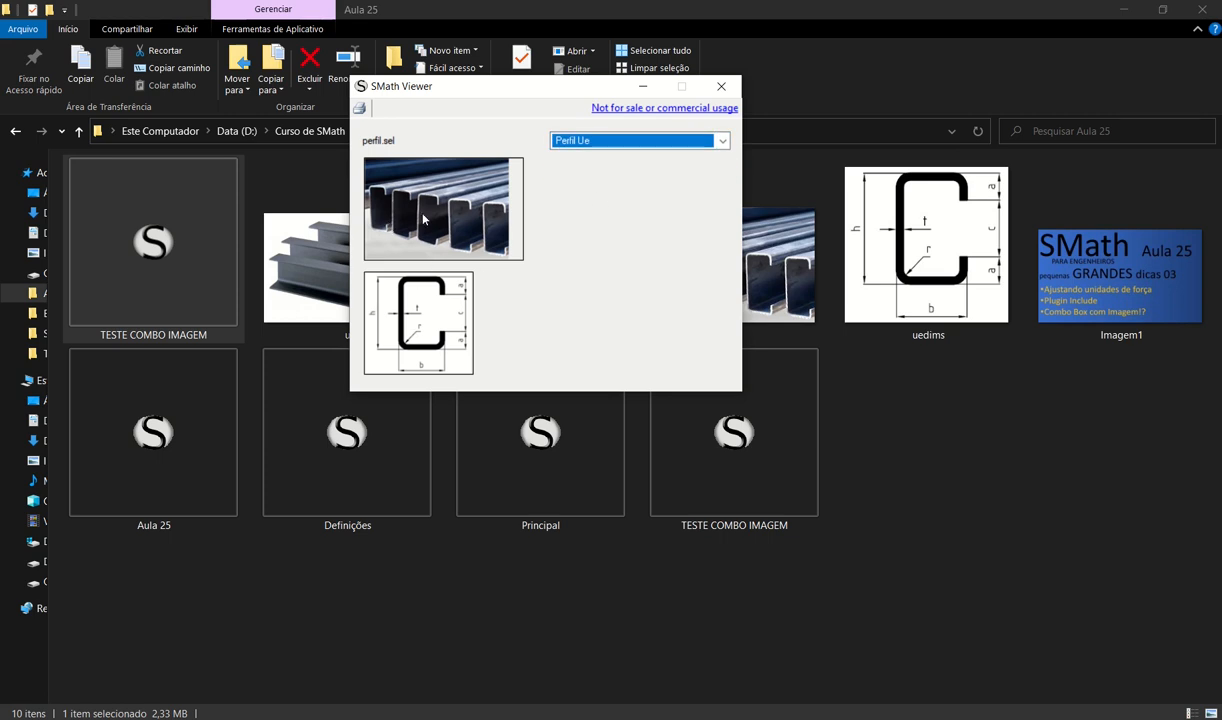
Compare the SMath Studio worksheet side by side with the exported viewer, then close the viewer and maximize SMath Studio
{"action": "key", "text": "alt+Tab"}
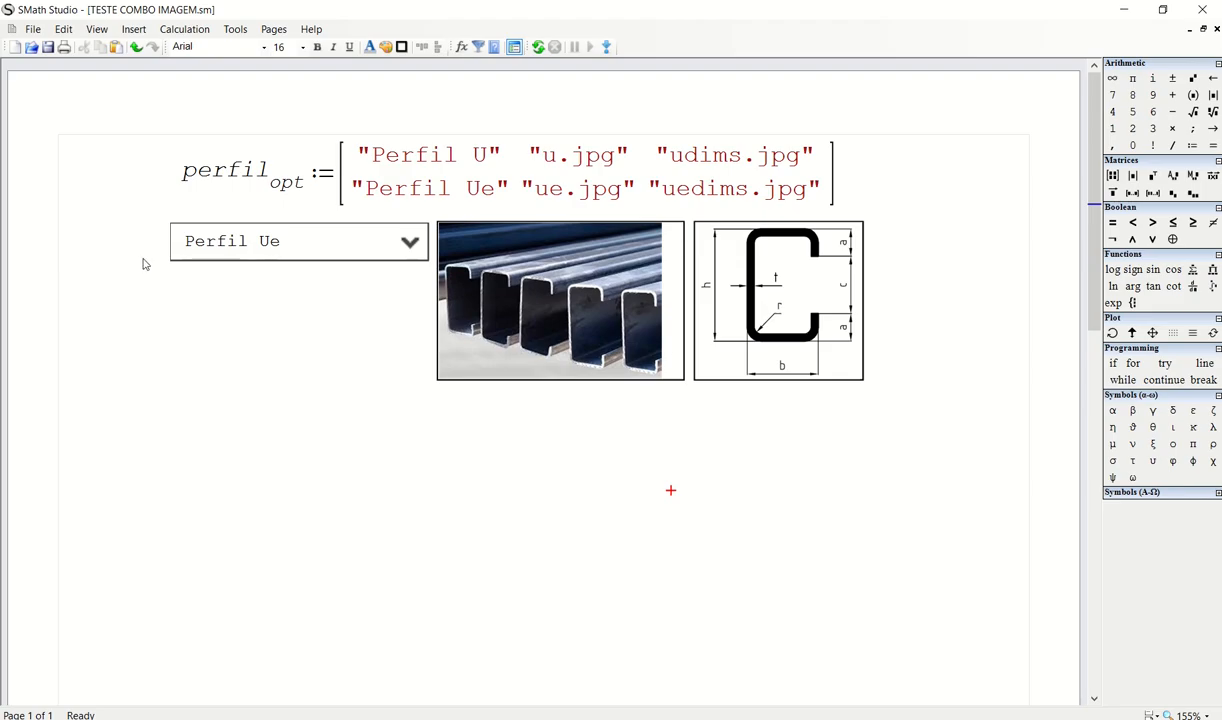
{"action": "left_click", "coordinate": [1150, 9]}
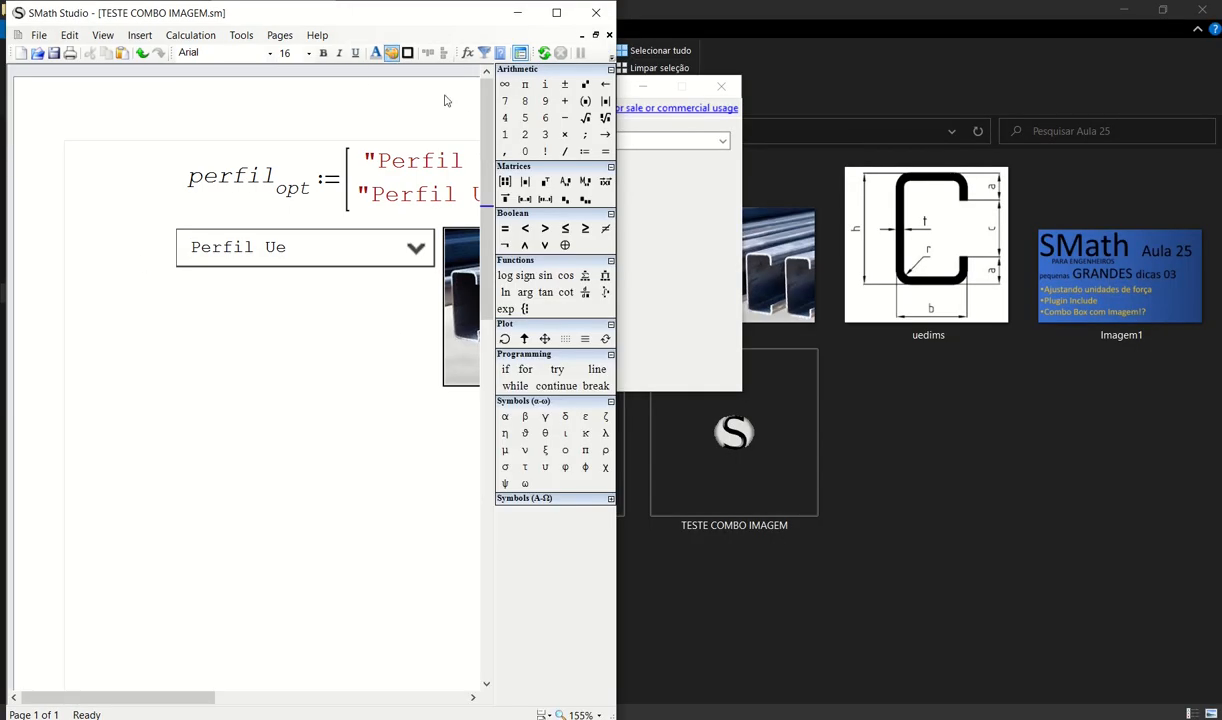
{"action": "left_click_drag", "start_coordinate": [617, 92], "coordinate": [492, 130]}
{"action": "left_click_drag", "start_coordinate": [532, 88], "coordinate": [868, 147]}
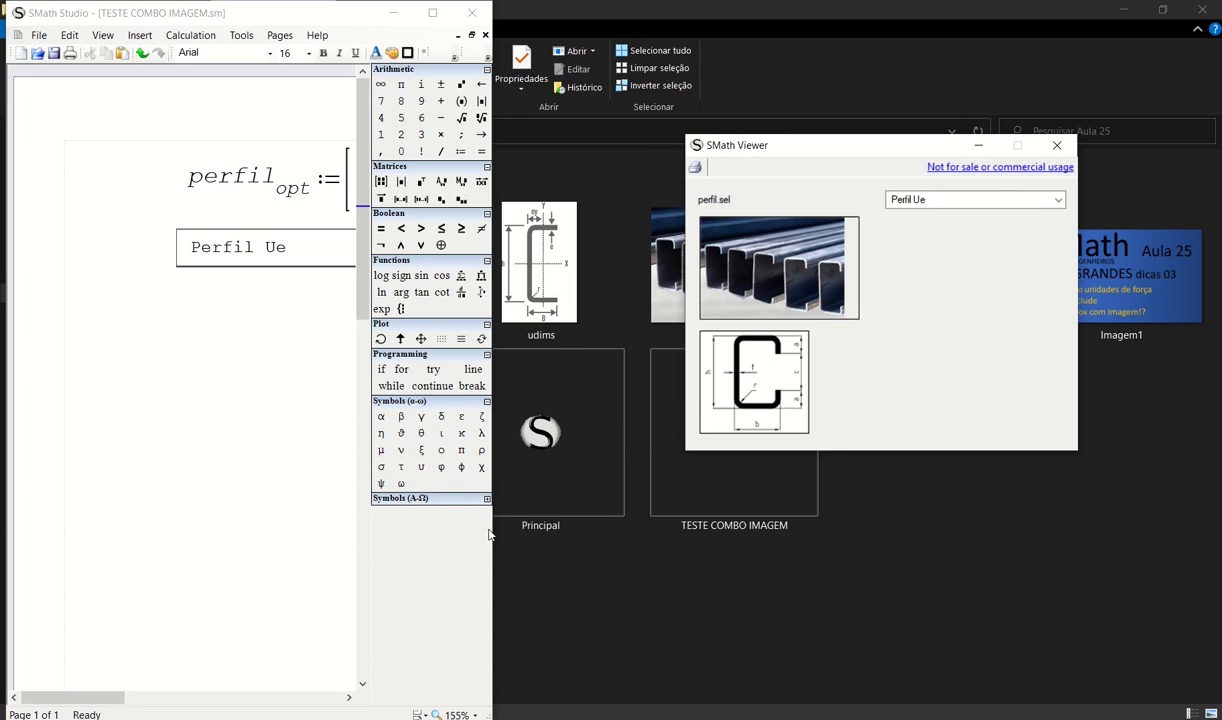
{"action": "left_click_drag", "start_coordinate": [492, 534], "coordinate": [720, 544]}
{"action": "left_click_drag", "start_coordinate": [830, 150], "coordinate": [930, 138]}
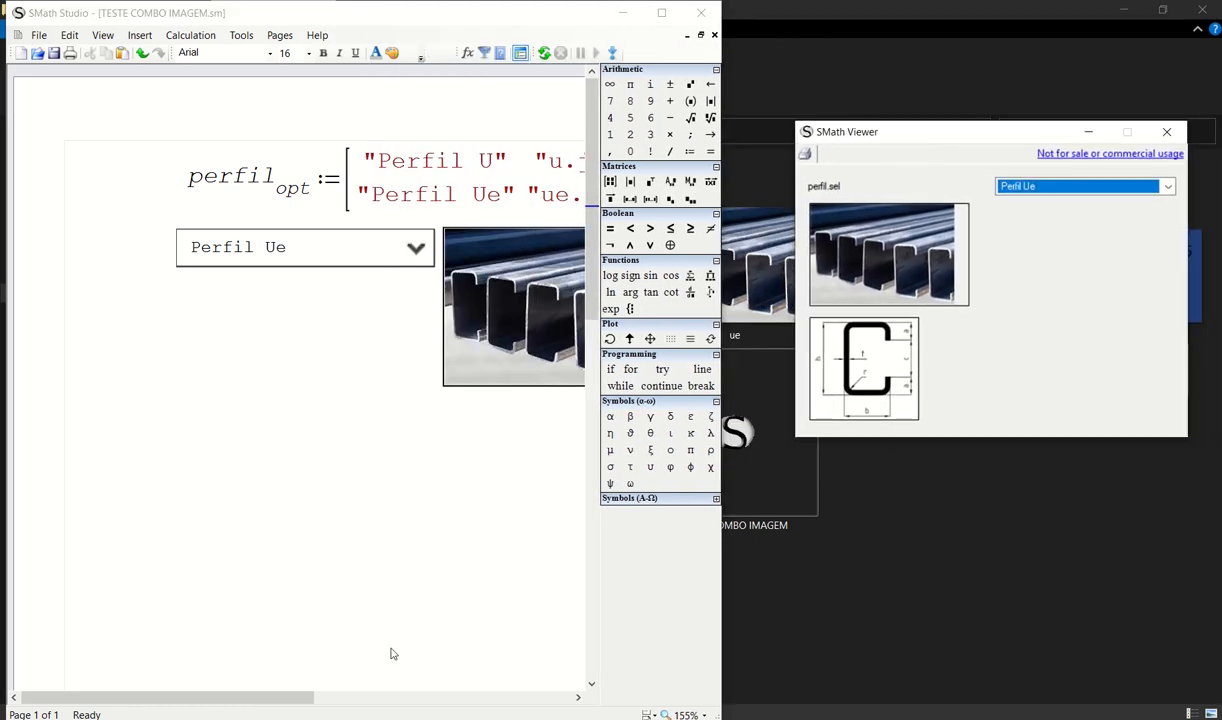
{"action": "left_click_drag", "start_coordinate": [232, 698], "coordinate": [384, 663]}
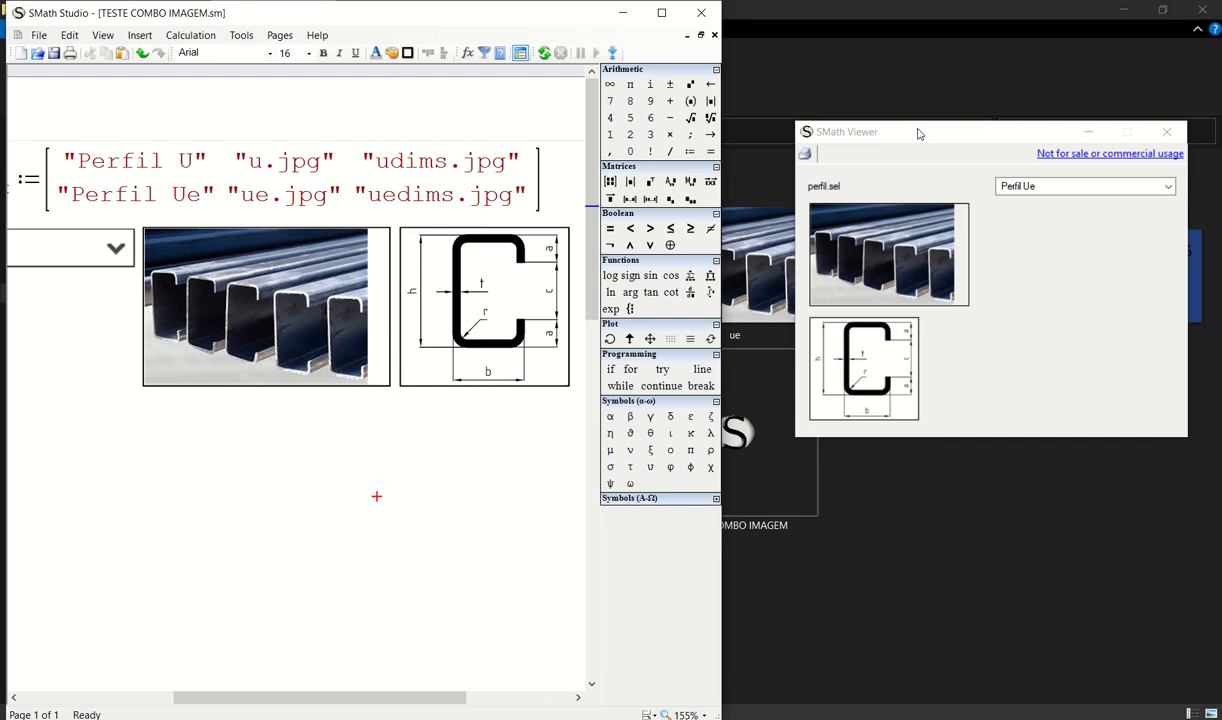
{"action": "left_click_drag", "start_coordinate": [880, 131], "coordinate": [836, 101]}
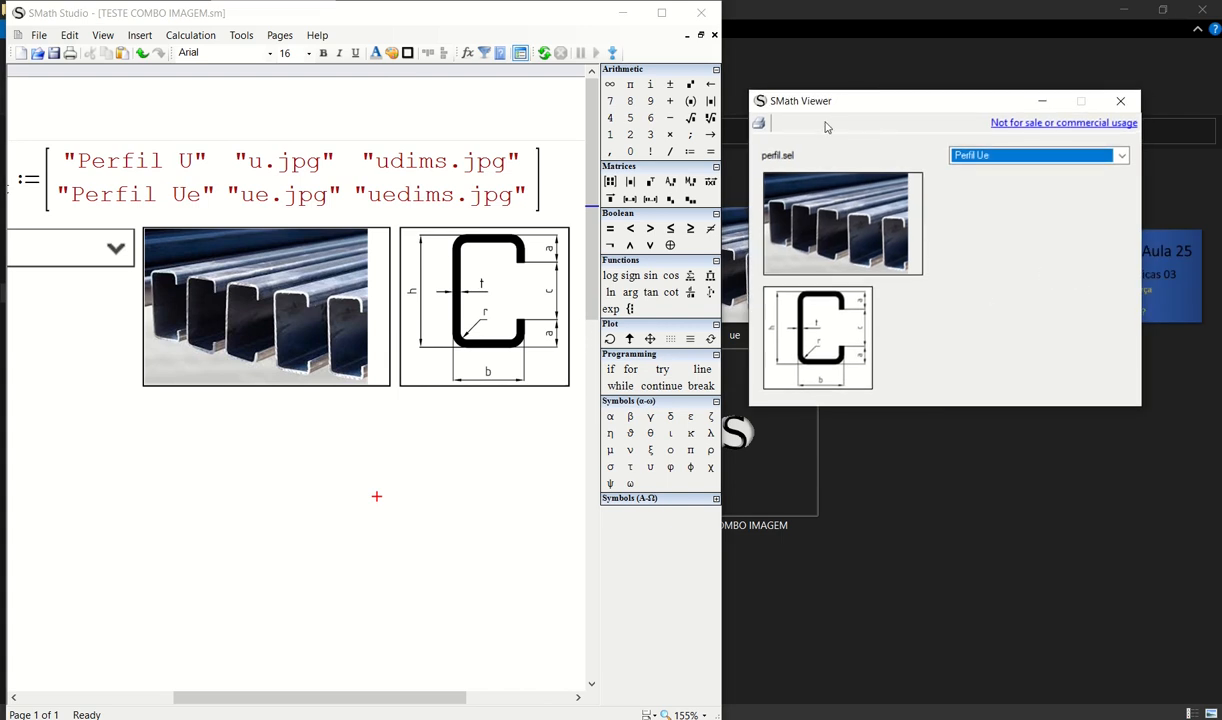
{"action": "left_click_drag", "start_coordinate": [815, 96], "coordinate": [800, 91]}
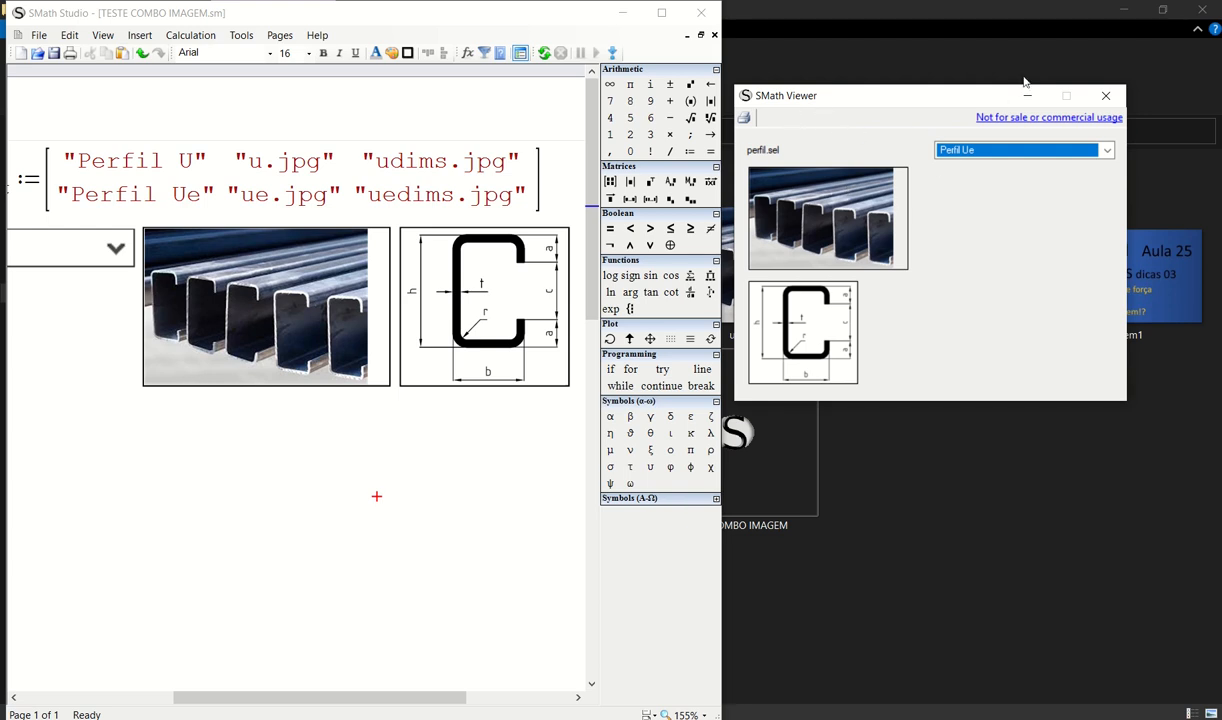
{"action": "left_click", "coordinate": [1105, 95]}
{"action": "left_click", "coordinate": [661, 12]}
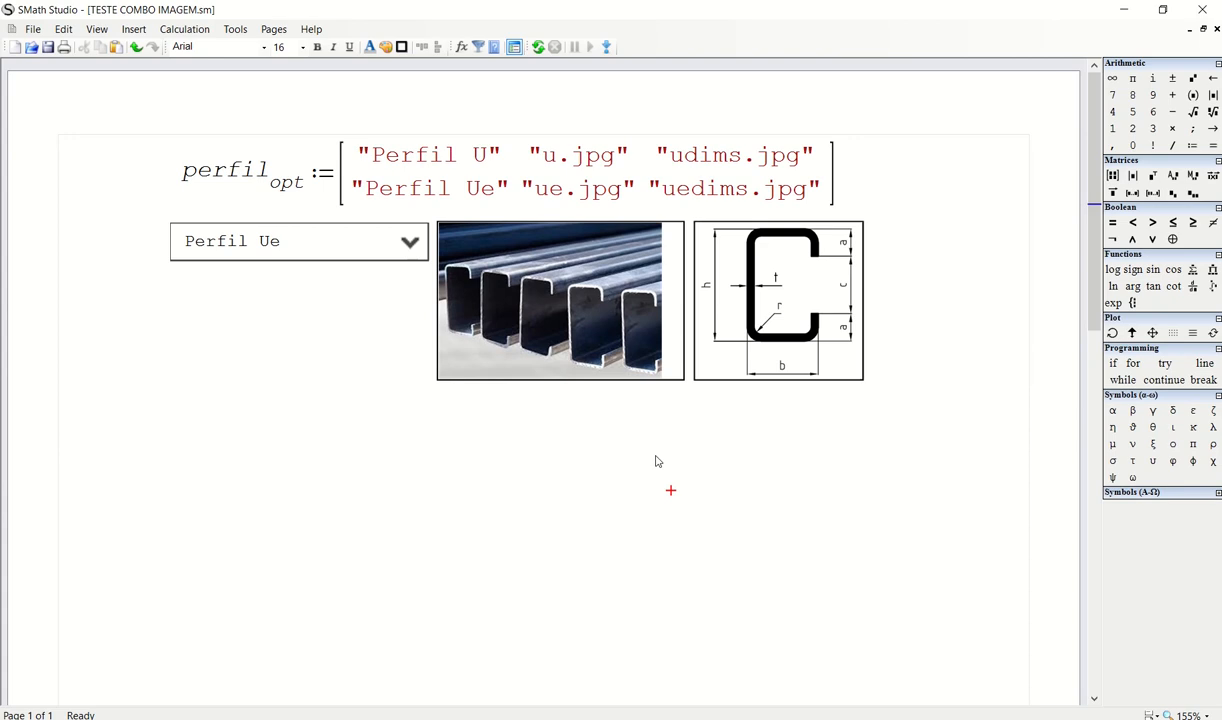
Turn TESTE COMBO IMAGEM.sm into a floating window and enlarge it across the upper workspace to show the matrix, combo box and both images
{"action": "left_click", "coordinate": [1203, 29]}
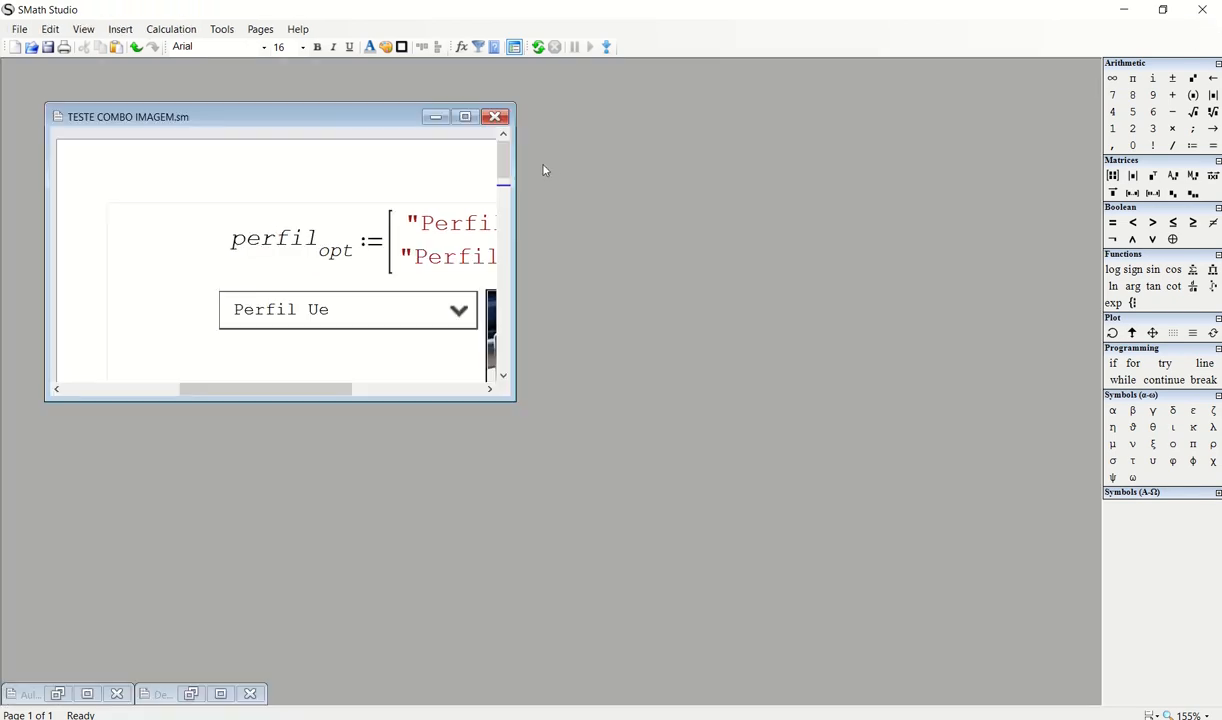
{"action": "left_click_drag", "start_coordinate": [516, 251], "coordinate": [1091, 240]}
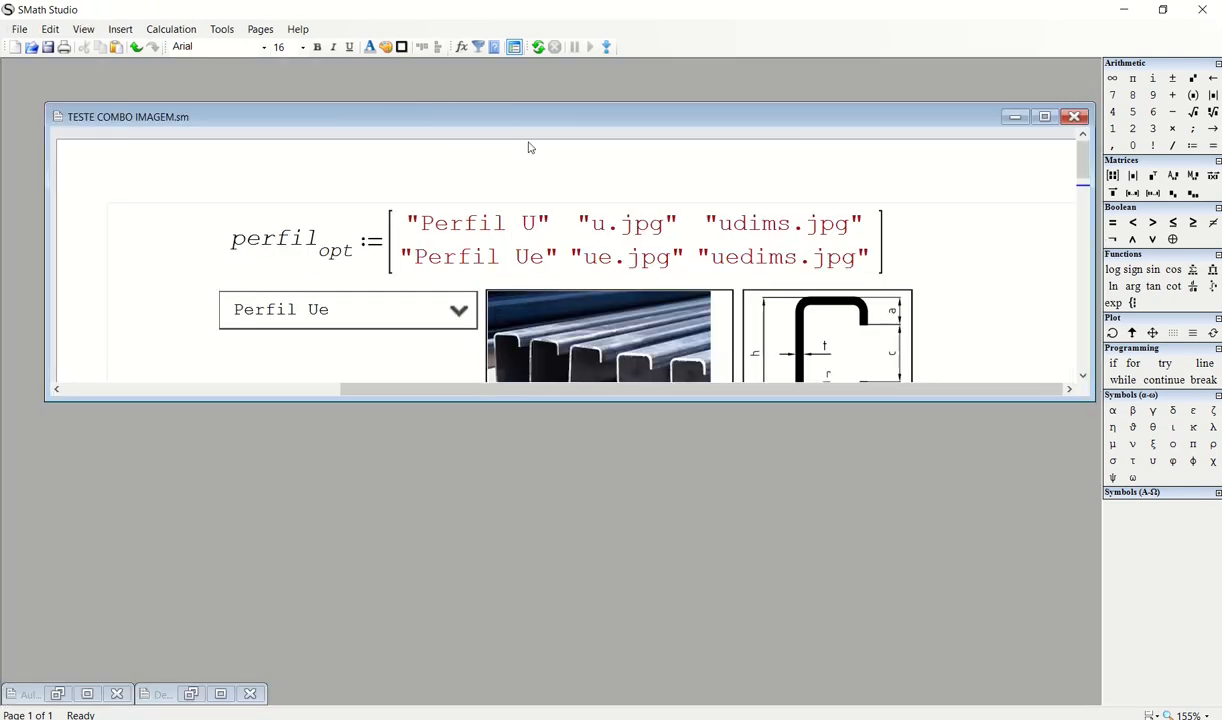
{"action": "left_click_drag", "start_coordinate": [501, 116], "coordinate": [496, 73]}
{"action": "left_click_drag", "start_coordinate": [687, 349], "coordinate": [710, 432]}
Restore Definições.sm and Aula 25.sm and shrink them side by side beneath the profile worksheet, showing the unit definitions and include results
{"action": "left_click", "coordinate": [191, 694]}
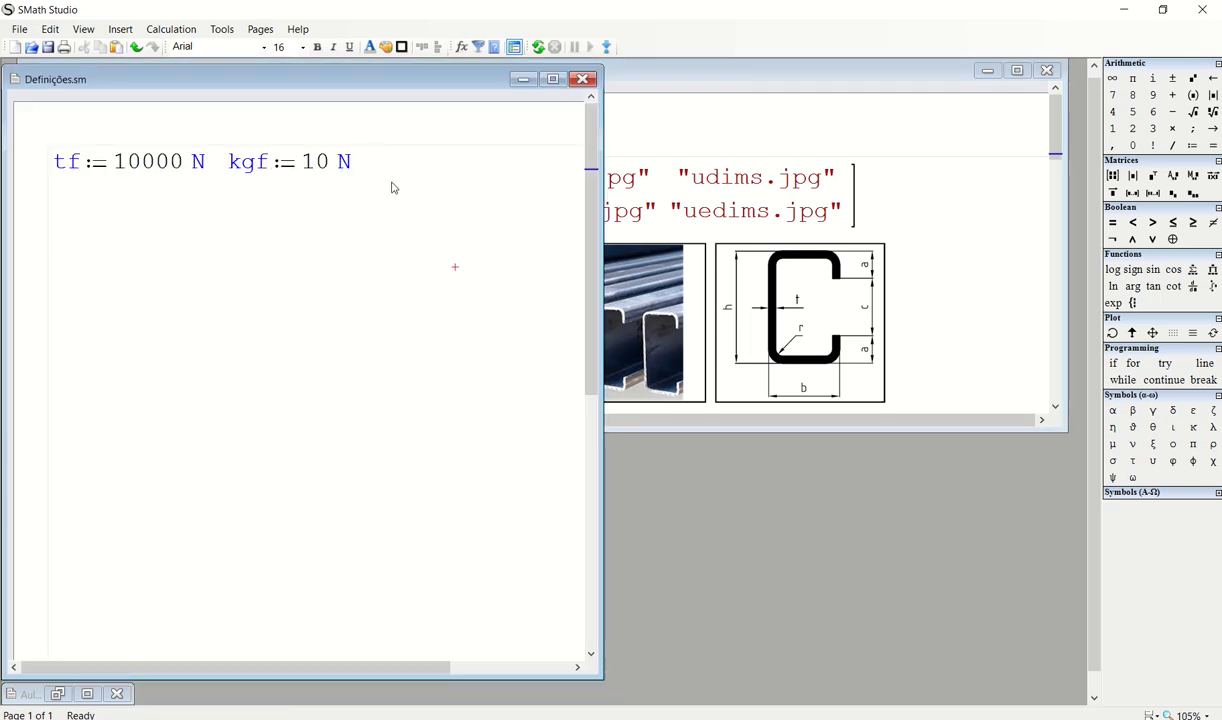
{"action": "left_click_drag", "start_coordinate": [418, 70], "coordinate": [401, 468]}
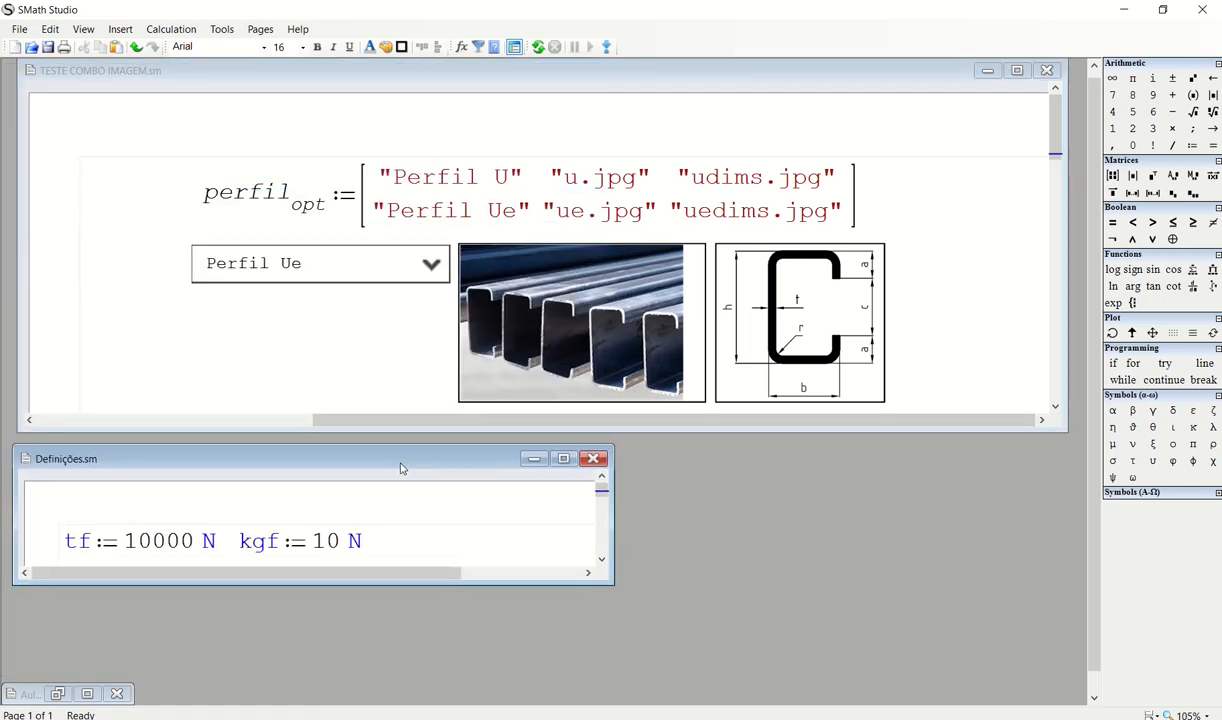
{"action": "left_click", "coordinate": [57, 693]}
{"action": "left_click_drag", "start_coordinate": [843, 58], "coordinate": [852, 487]}
{"action": "scroll", "coordinate": [1078, 540], "scroll_direction": "down", "scroll_amount": 5}
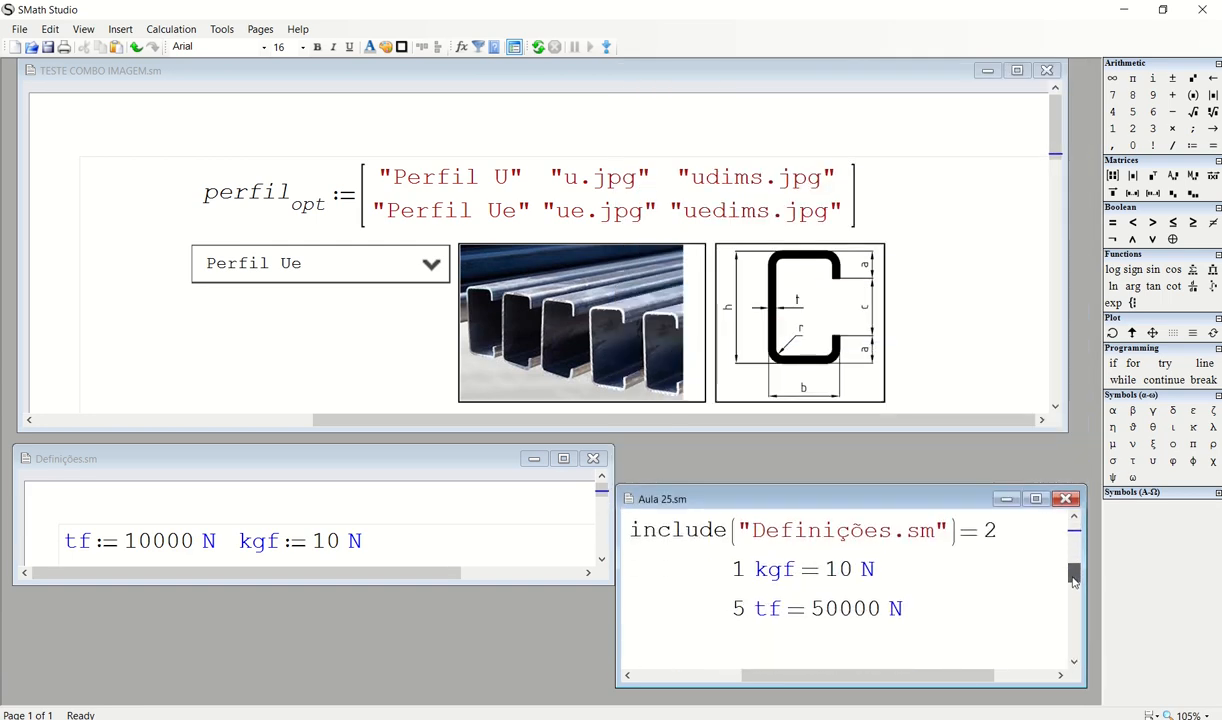
{"action": "left_click_drag", "start_coordinate": [966, 680], "coordinate": [966, 642]}
{"action": "left_click_drag", "start_coordinate": [794, 502], "coordinate": [799, 458]}
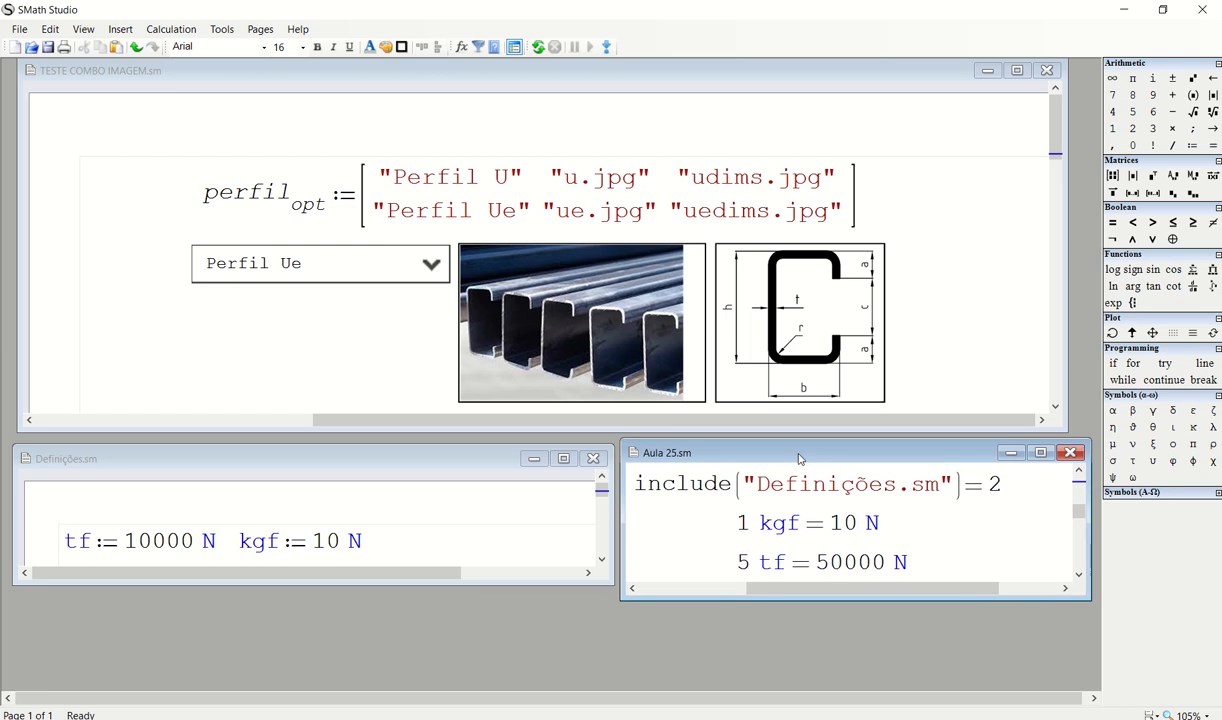
Raise the upper edge of Definições.sm slightly and extend the TESTE COMBO IMAGEM.sm window down to close the gap between them
{"action": "left_click", "coordinate": [671, 557]}
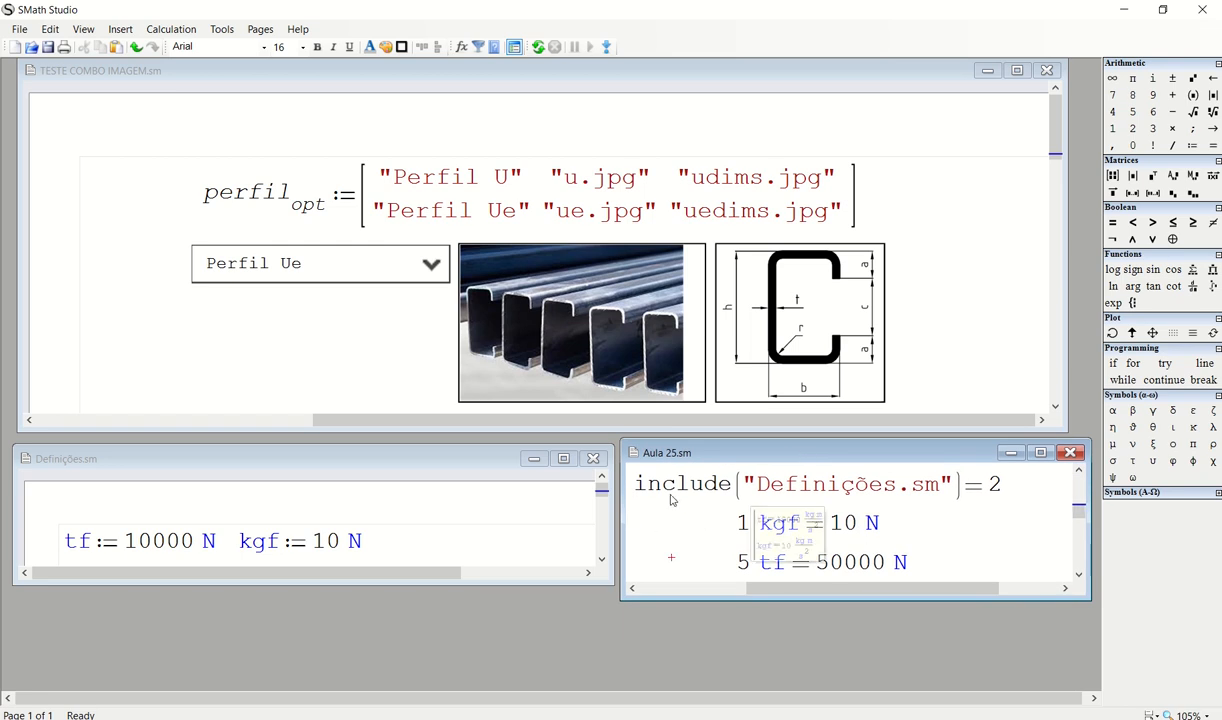
{"action": "left_click_drag", "start_coordinate": [463, 472], "coordinate": [463, 467]}
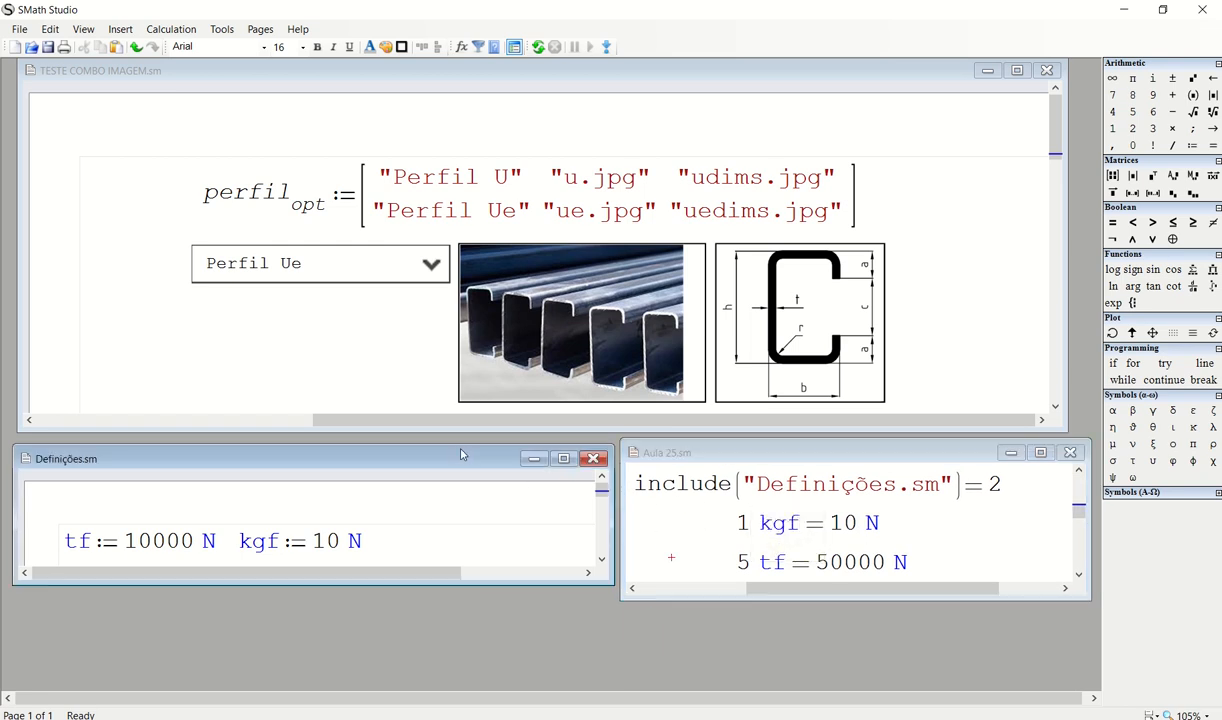
{"action": "left_click", "coordinate": [987, 525]}
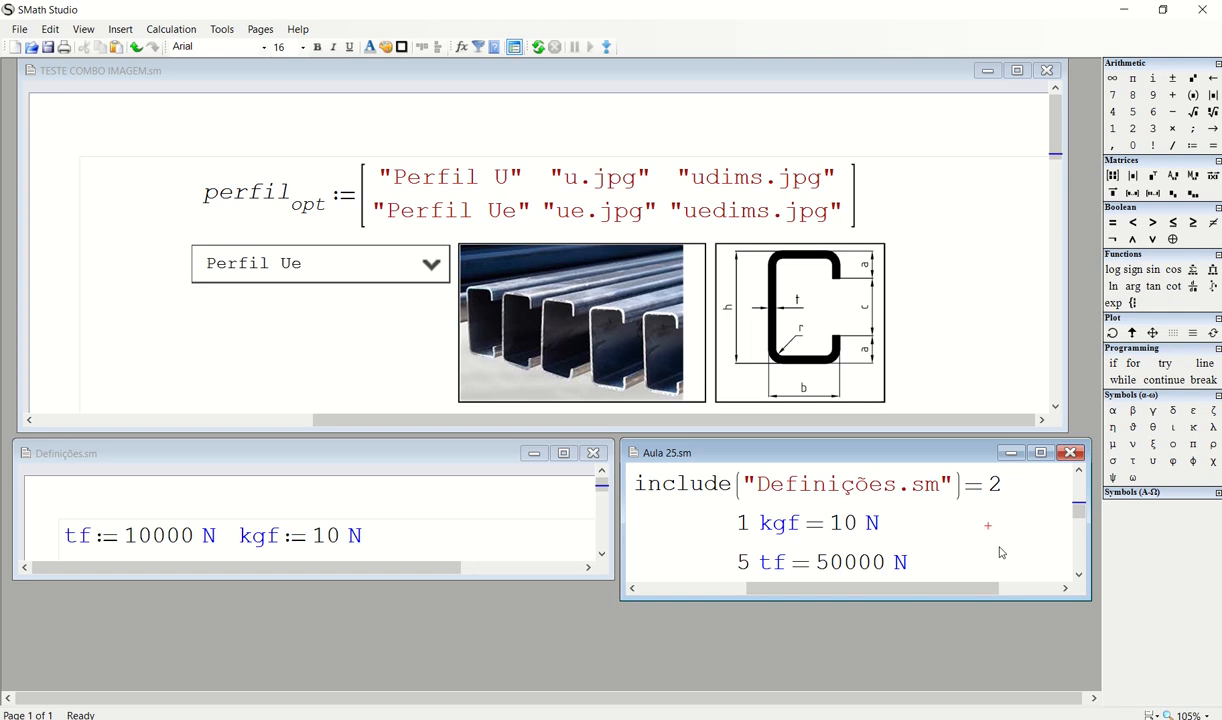
{"action": "left_click", "coordinate": [816, 62]}
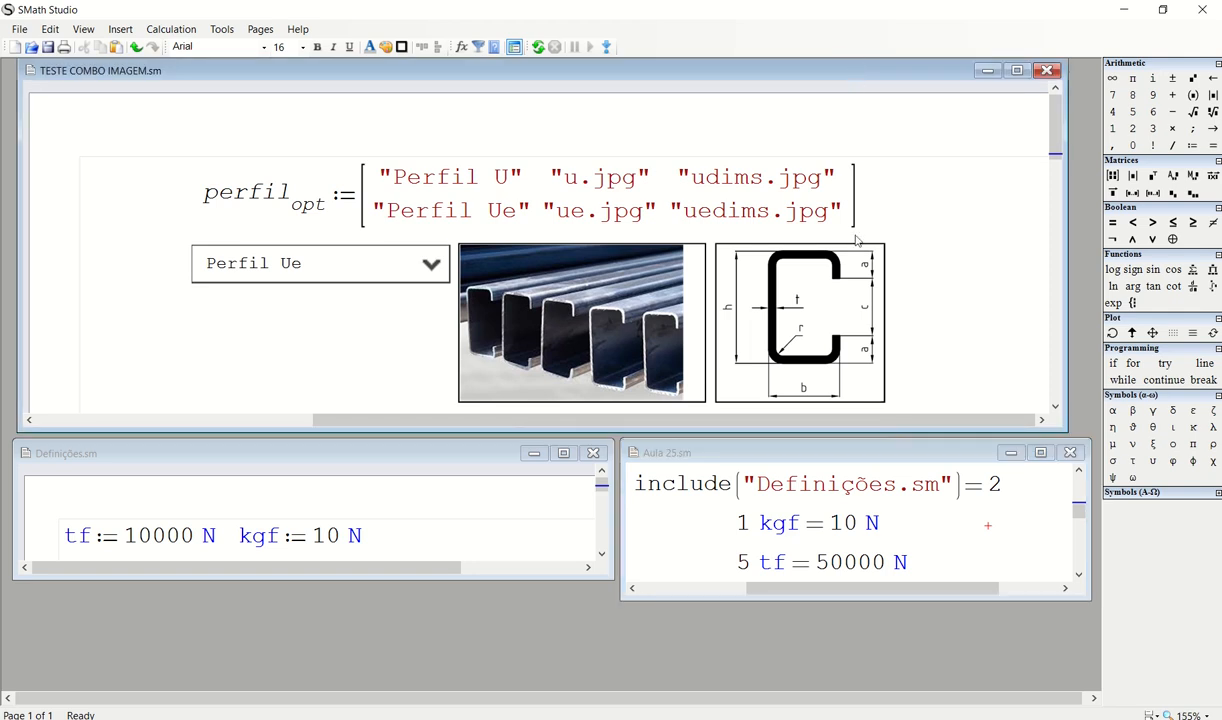
{"action": "mouse_move", "coordinate": [882, 428]}
{"action": "left_mouse_down"}
{"action": "mouse_move", "coordinate": [880, 330]}
{"action": "mouse_move", "coordinate": [880, 433]}
{"action": "left_mouse_up"}
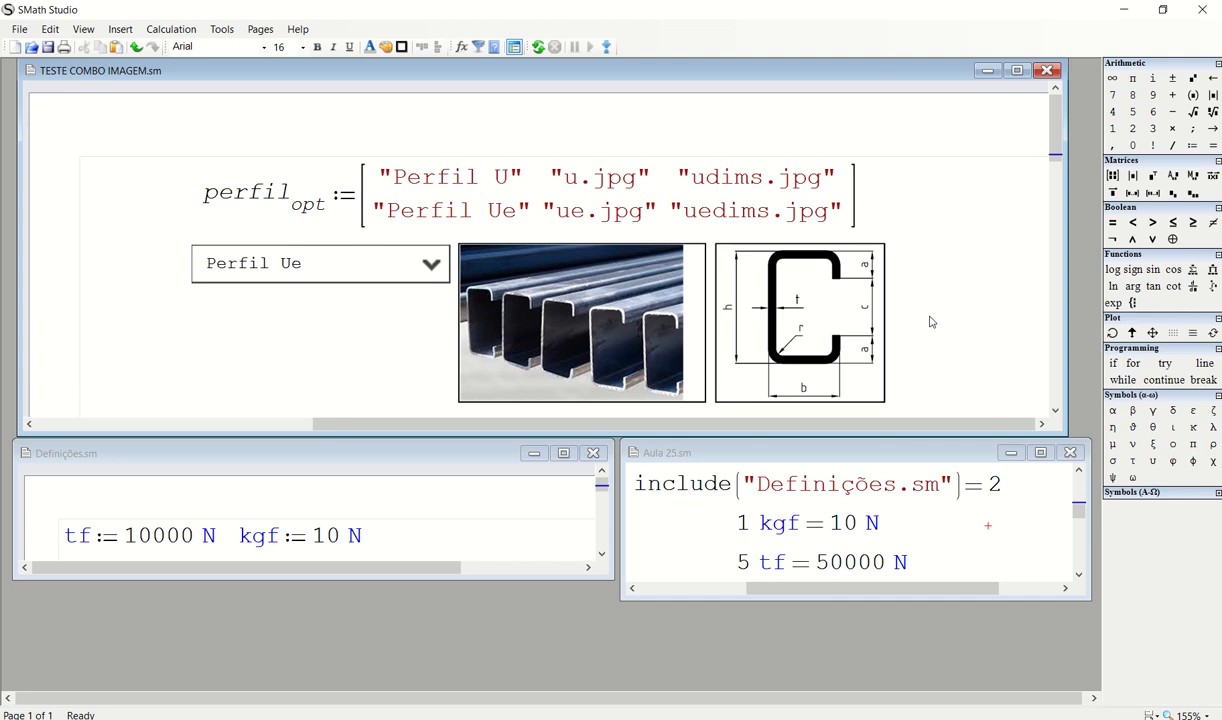
{"action": "mouse_move", "coordinate": [638, 11]}
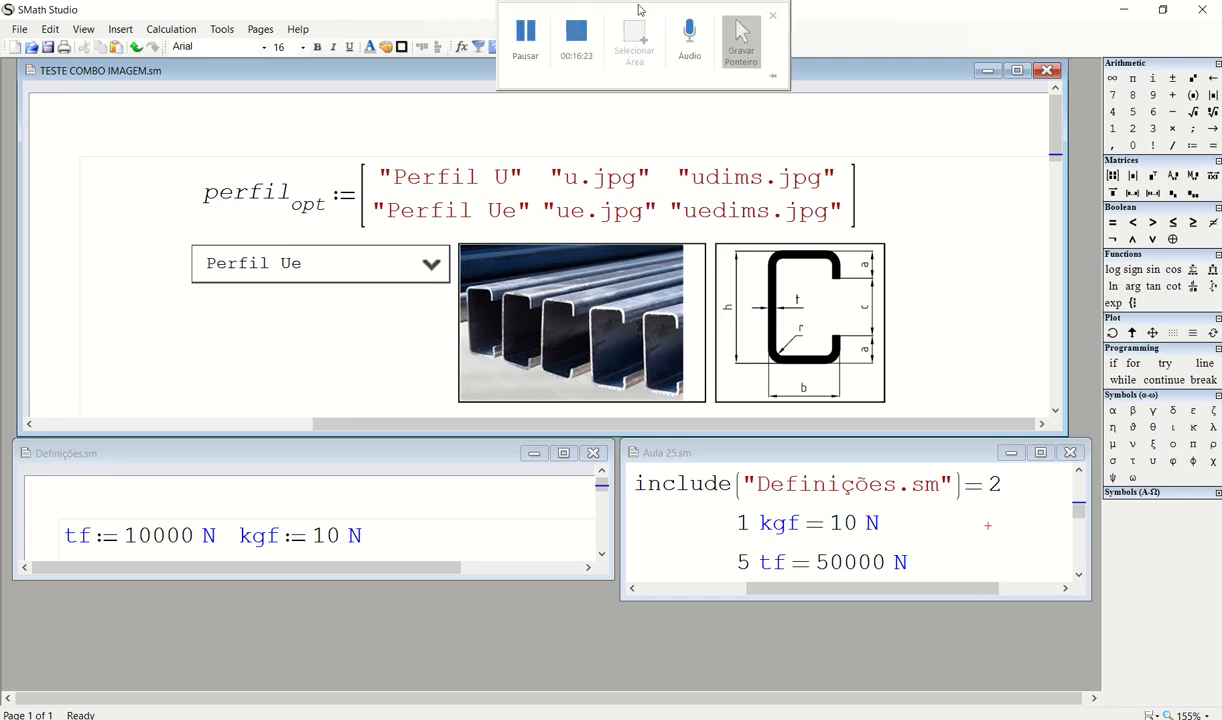